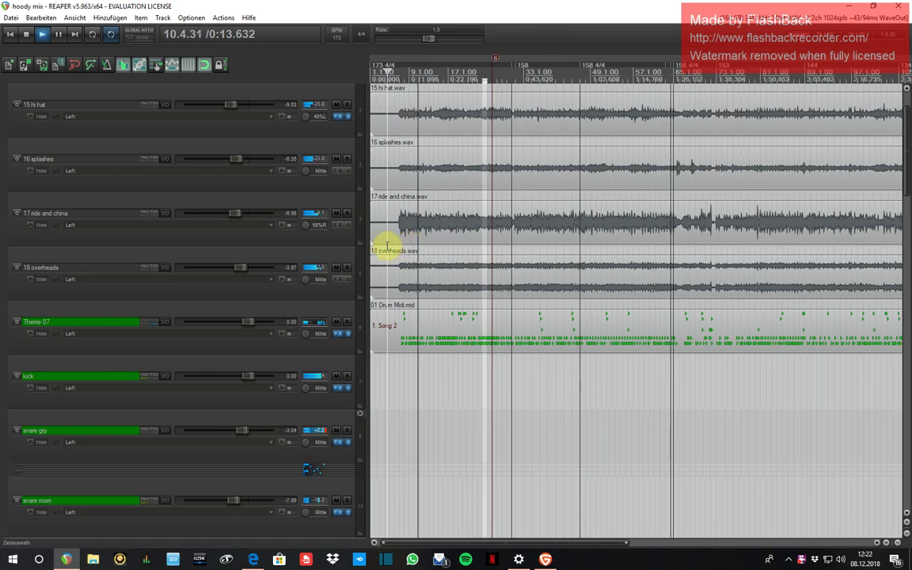
Step: Play the song from bar 113, just before the clean guitars on the 25 clean 1 DI and 26 clean 2 DI items
{"action": "scroll", "coordinate": [358, 232], "scroll_direction": "down", "scroll_amount": 2}
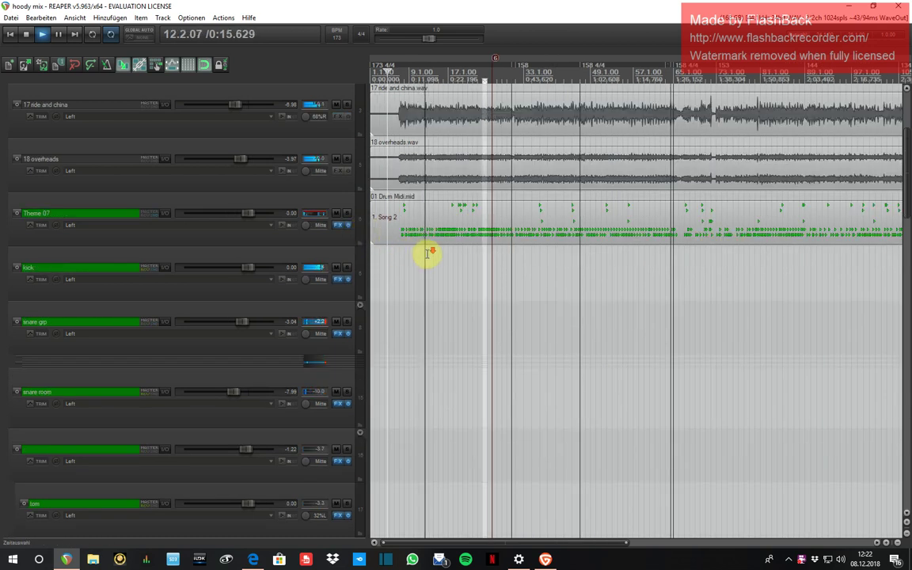
{"action": "scroll", "coordinate": [422, 252], "scroll_direction": "down", "scroll_amount": 2}
{"action": "scroll", "coordinate": [363, 278], "scroll_direction": "down", "scroll_amount": 1}
{"action": "scroll", "coordinate": [360, 275], "scroll_direction": "down", "scroll_amount": 10}
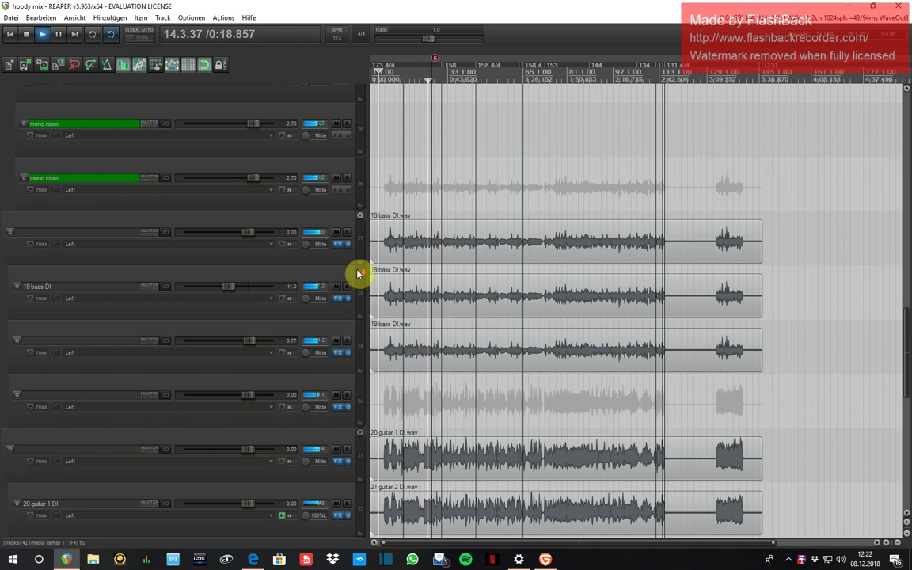
{"action": "scroll", "coordinate": [357, 274], "scroll_direction": "down", "scroll_amount": 8}
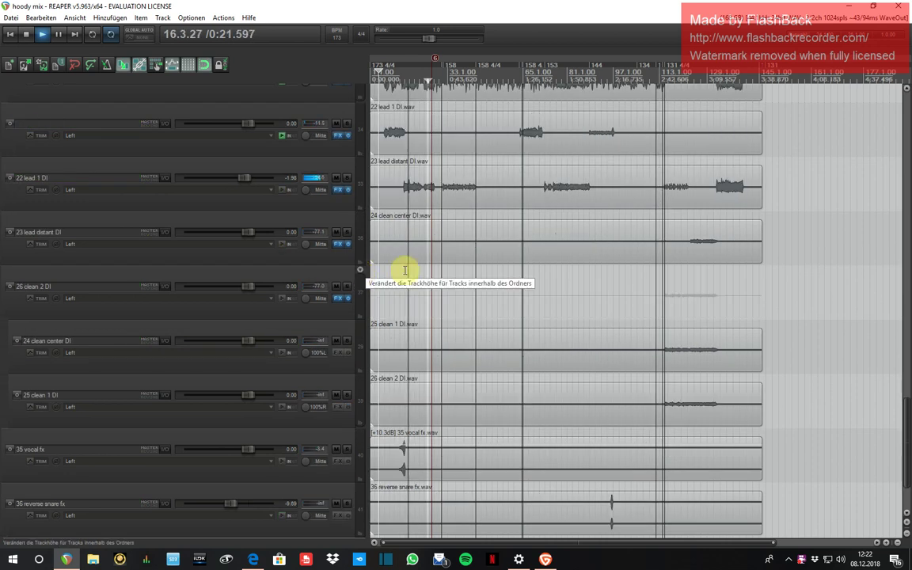
{"action": "left_click", "coordinate": [658, 276]}
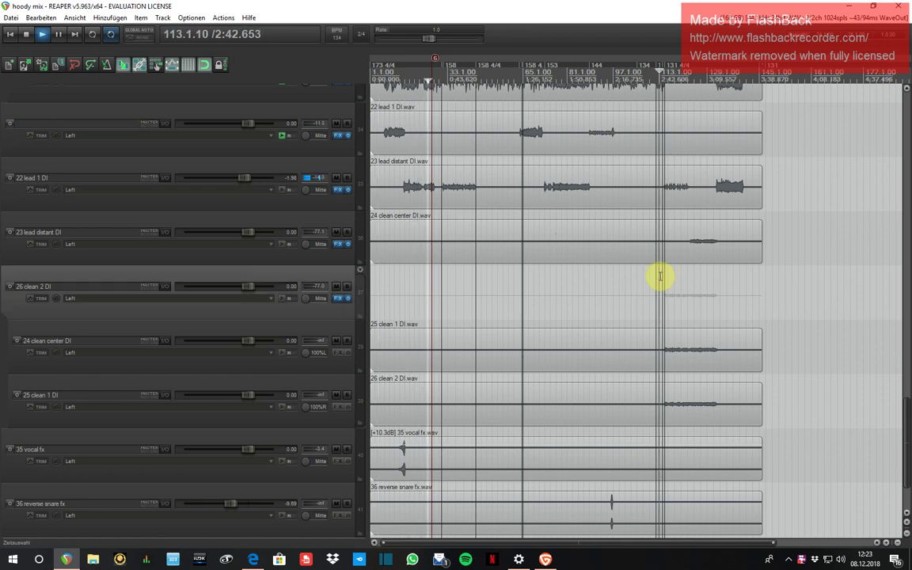
{"action": "scroll", "coordinate": [710, 285], "scroll_direction": "up", "scroll_amount": 8}
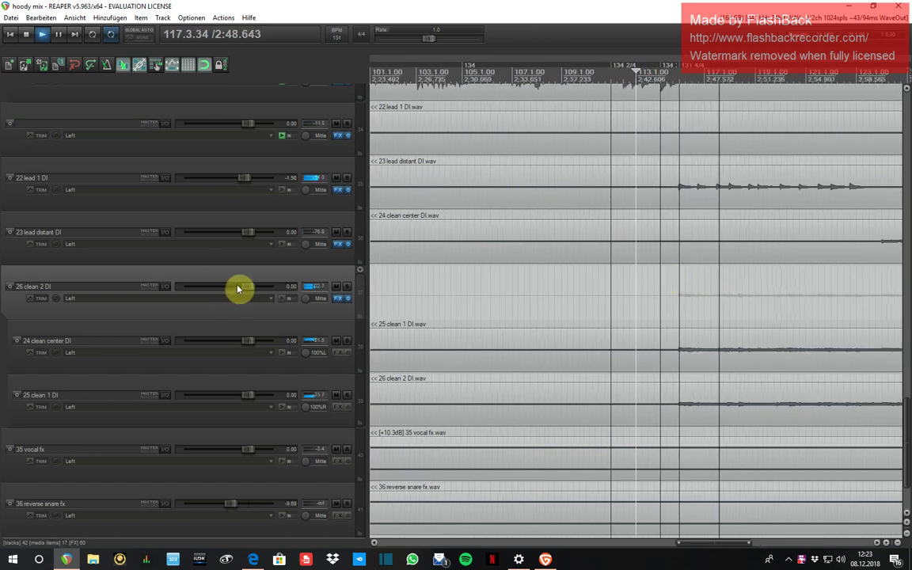
Step: Open the effects chain of the 26 clean 2 DI folder track and adjust the S-Gear 2 amp settings
{"action": "left_click", "coordinate": [345, 299]}
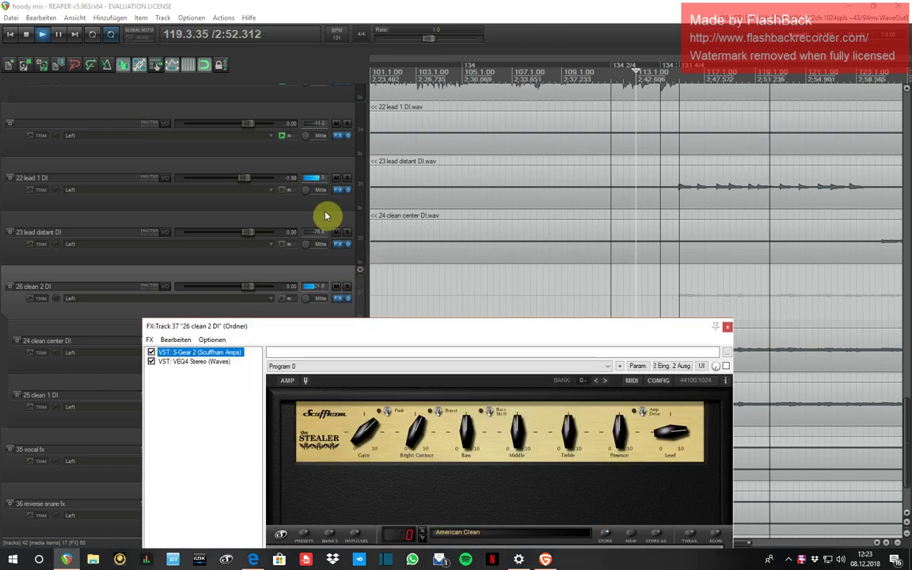
{"action": "left_click_drag", "start_coordinate": [457, 315], "coordinate": [429, 152]}
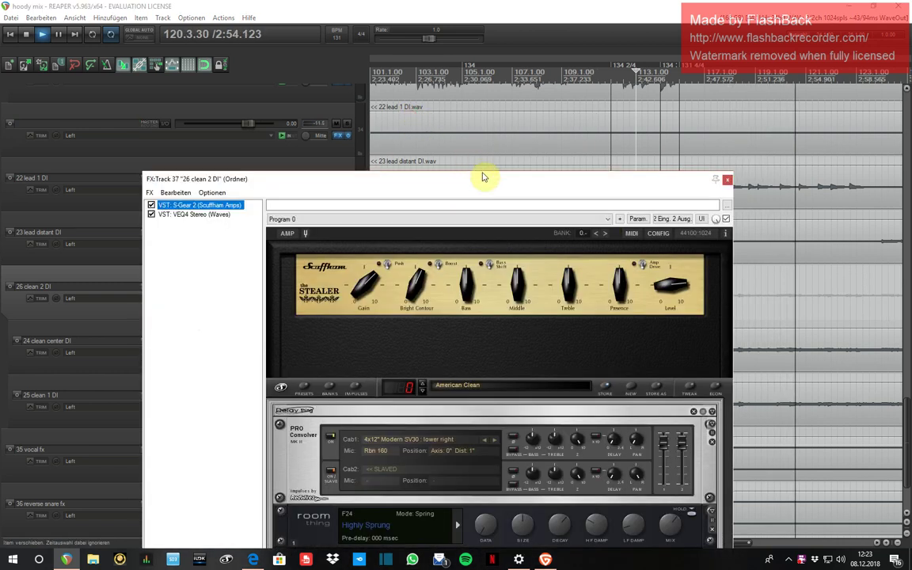
{"action": "left_click_drag", "start_coordinate": [484, 177], "coordinate": [481, 106]}
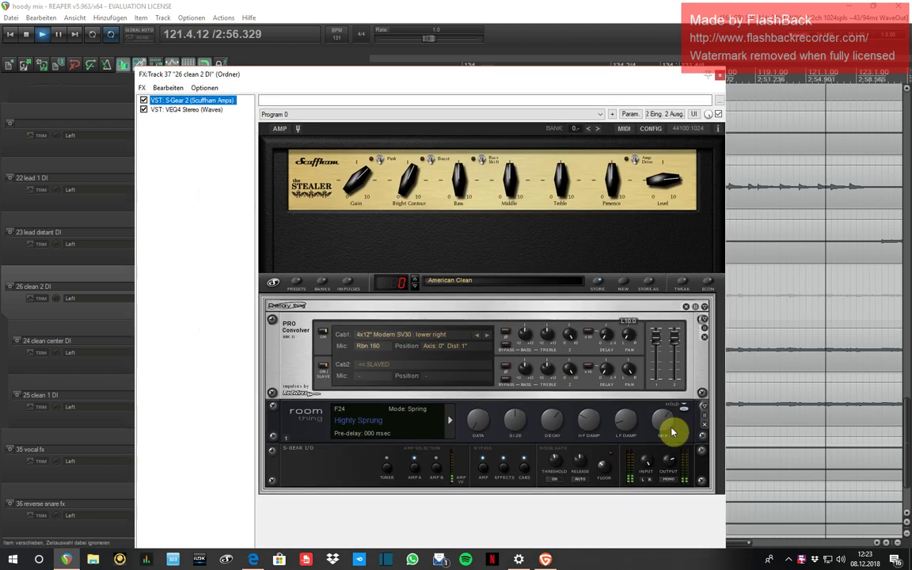
{"action": "left_click", "coordinate": [669, 343]}
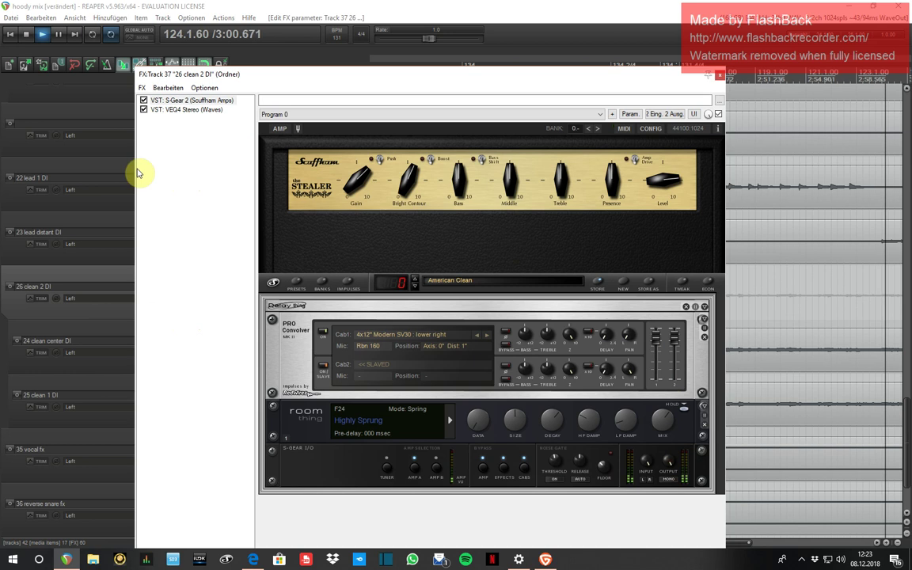
Step: Set the output of the VEQ4 Stereo equalizer to 5.7 dB and close its interface
{"action": "left_click", "coordinate": [193, 111]}
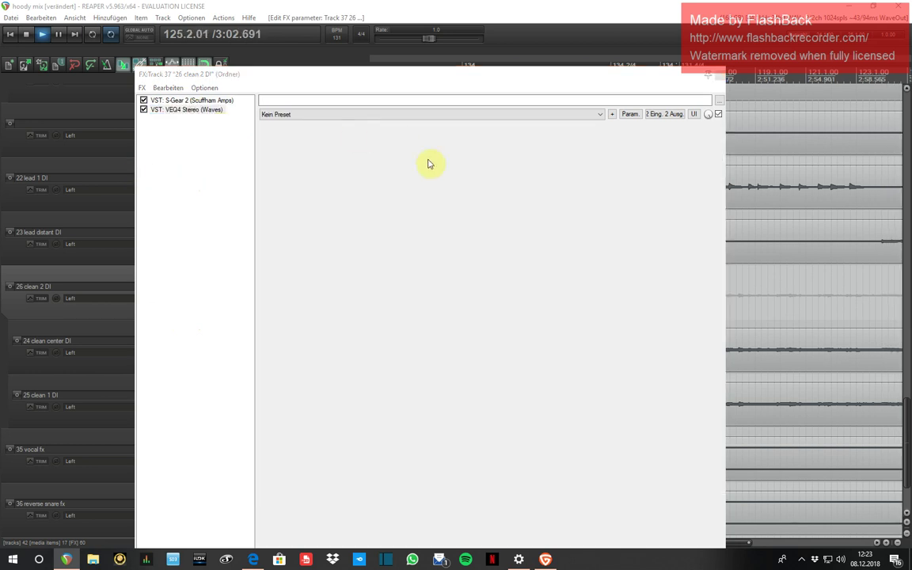
{"action": "left_click", "coordinate": [418, 105]}
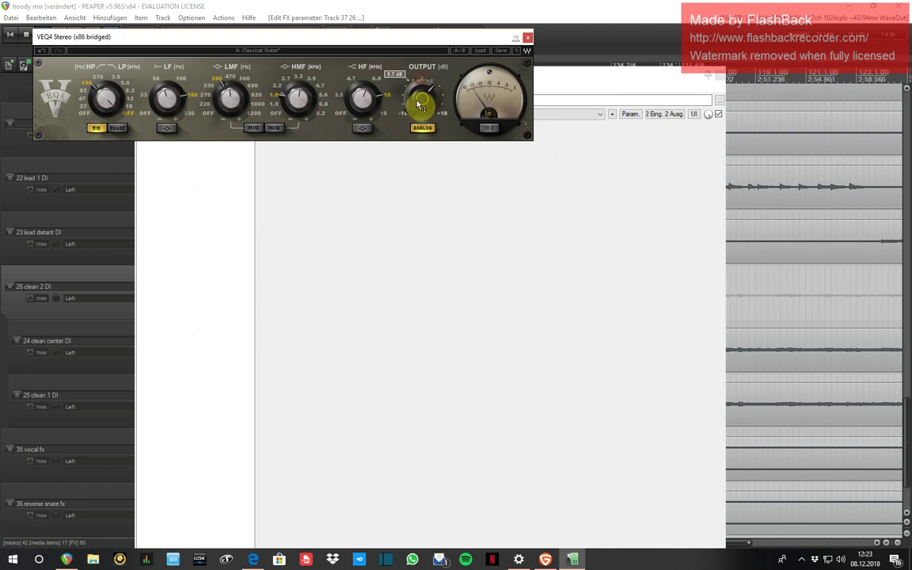
{"action": "left_click", "coordinate": [528, 38]}
Step: Add the L1 limiter Stereo (Waves) plugin after the equalizer and restart playback from bar 113
{"action": "double_click", "coordinate": [175, 157]}
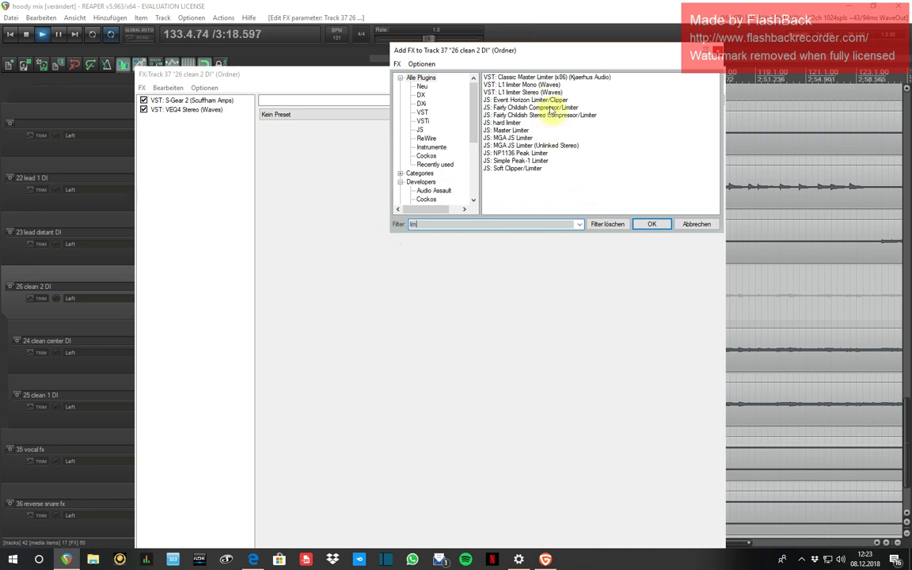
{"action": "double_click", "coordinate": [546, 92]}
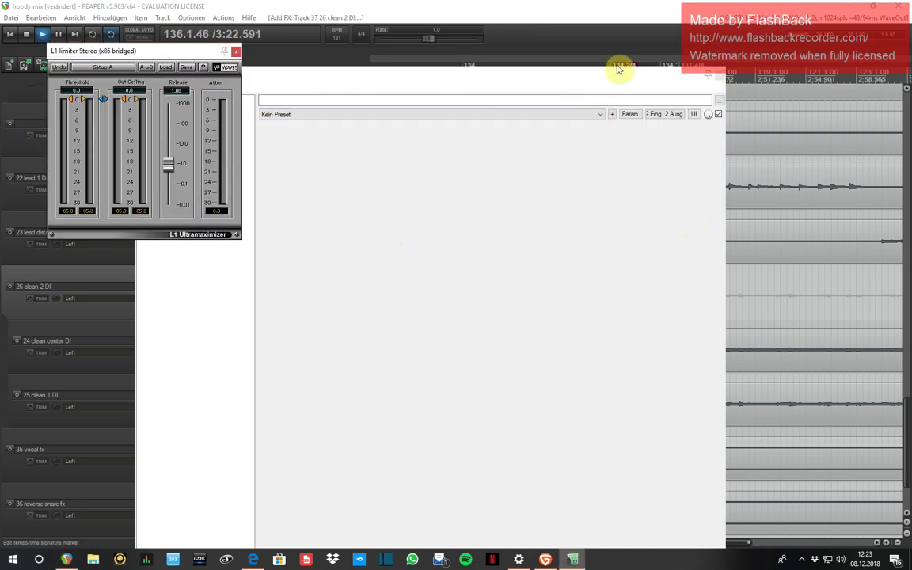
{"action": "left_click", "coordinate": [23, 30]}
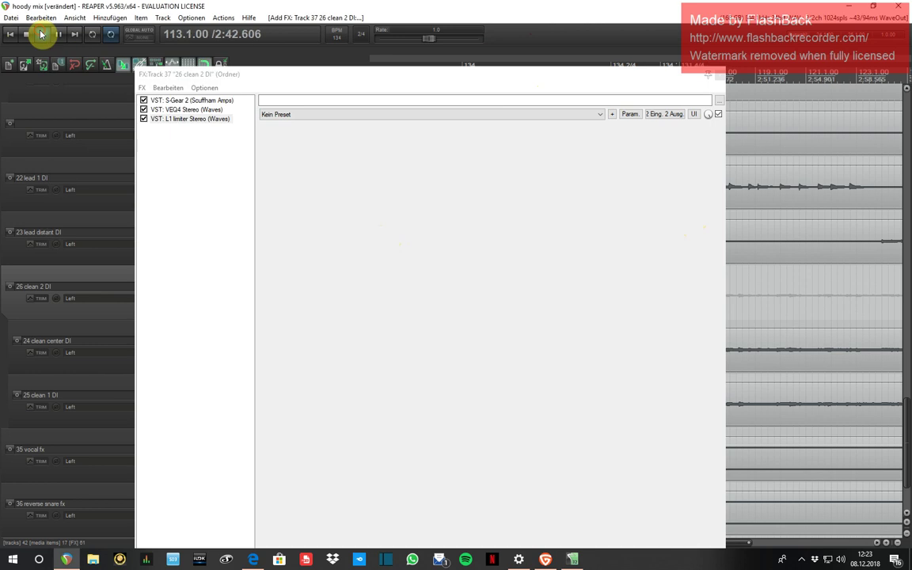
Step: Lower the L1 limiter's threshold to about -5.8 and close the plugin's windows
{"action": "double_click", "coordinate": [176, 119]}
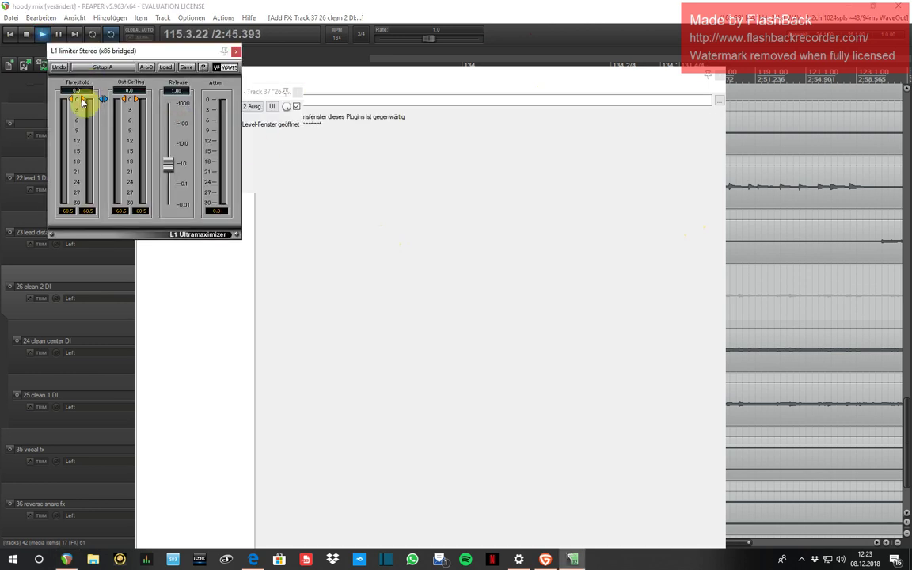
{"action": "left_click_drag", "start_coordinate": [82, 101], "coordinate": [82, 103]}
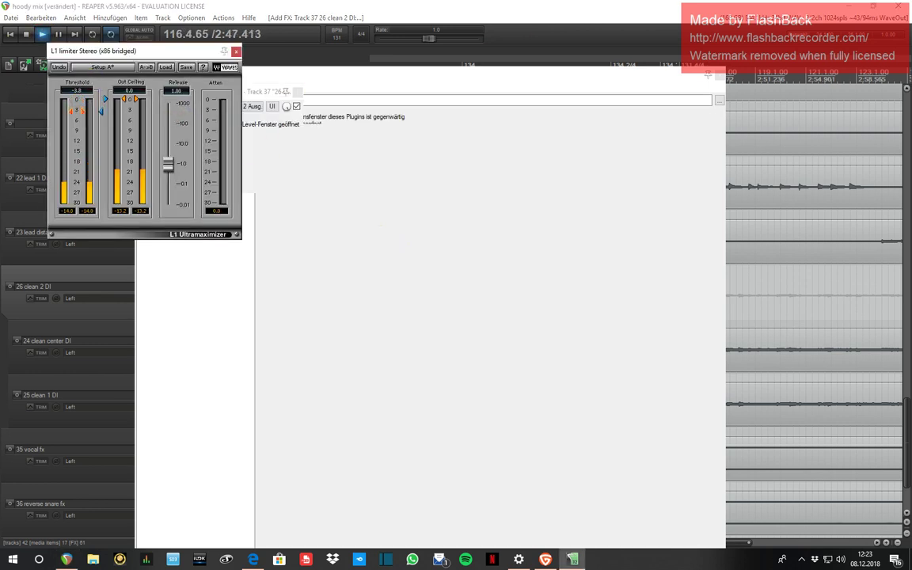
{"action": "left_click_drag", "start_coordinate": [82, 112], "coordinate": [82, 118]}
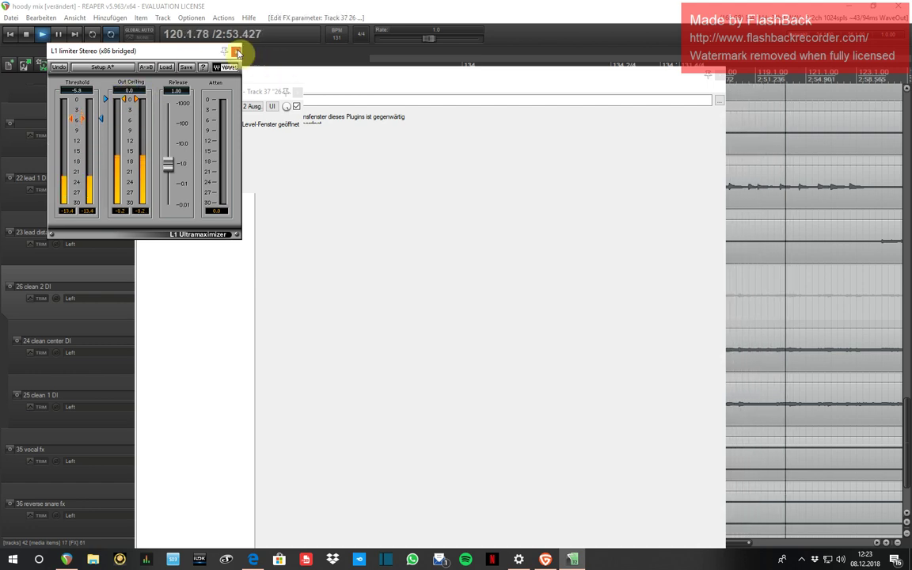
{"action": "left_click", "coordinate": [236, 51]}
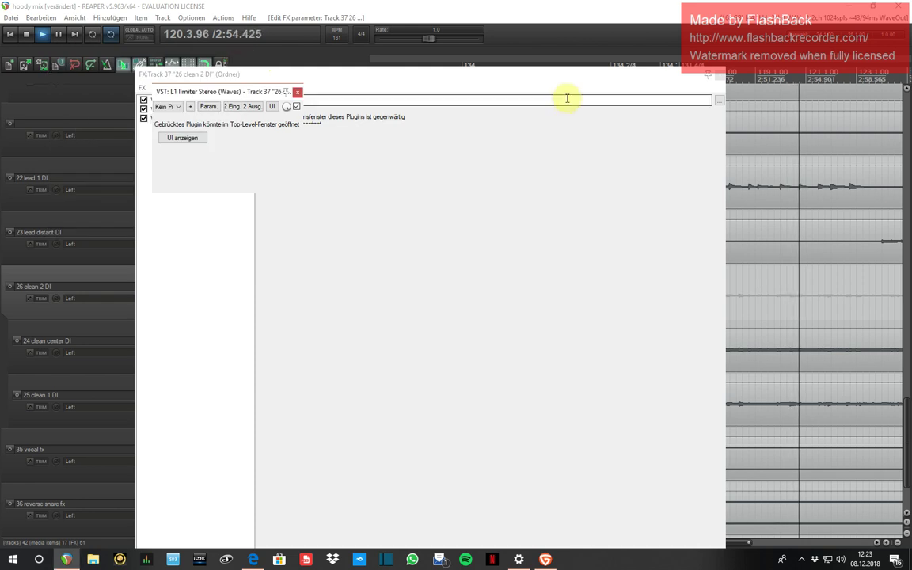
{"action": "left_click", "coordinate": [296, 92]}
{"action": "left_click", "coordinate": [235, 52]}
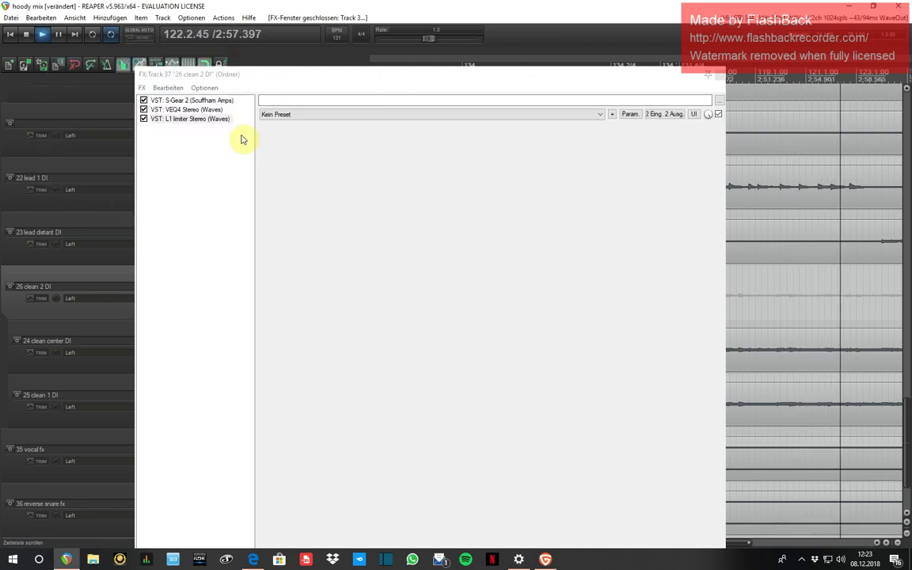
Step: Readjust the S-Gear 2 output level on the clean guitar folder and close its effects chain
{"action": "left_click", "coordinate": [230, 101]}
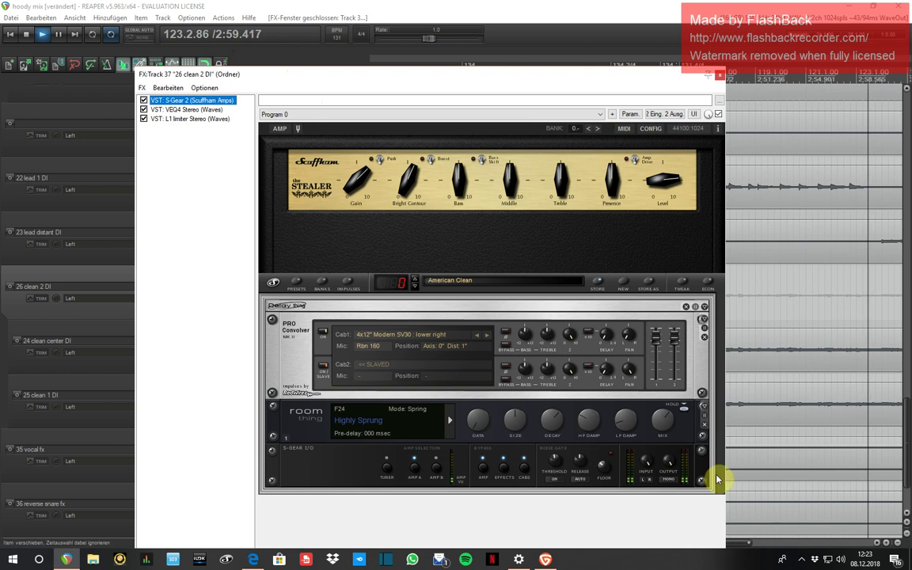
{"action": "left_click", "coordinate": [668, 475]}
{"action": "left_click_drag", "start_coordinate": [669, 475], "coordinate": [679, 507]}
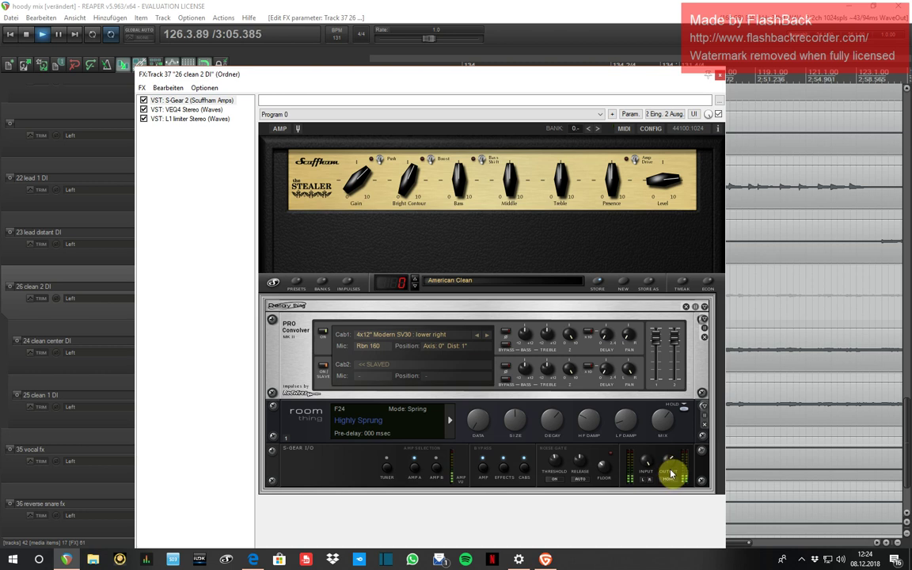
{"action": "left_click_drag", "start_coordinate": [671, 474], "coordinate": [710, 147]}
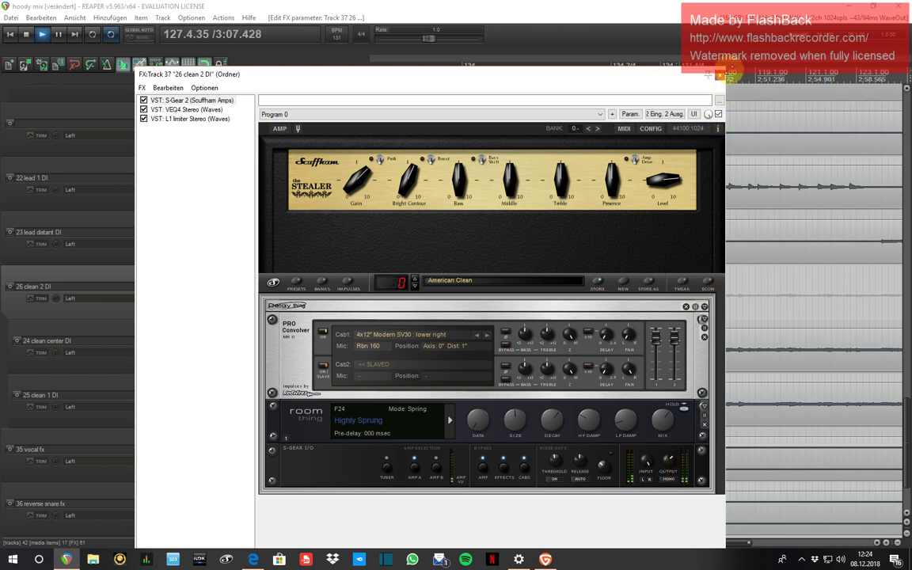
{"action": "left_click", "coordinate": [719, 76]}
Step: Solo the drum folder track above the 15 hi hat track and stop playback
{"action": "scroll", "coordinate": [713, 317], "scroll_direction": "down", "scroll_amount": 3}
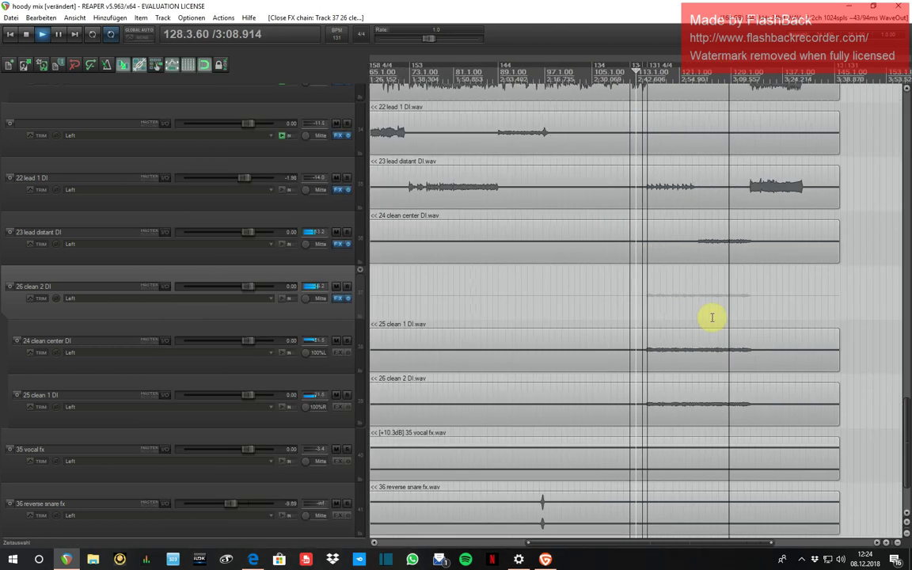
{"action": "scroll", "coordinate": [613, 305], "scroll_direction": "down", "scroll_amount": 3}
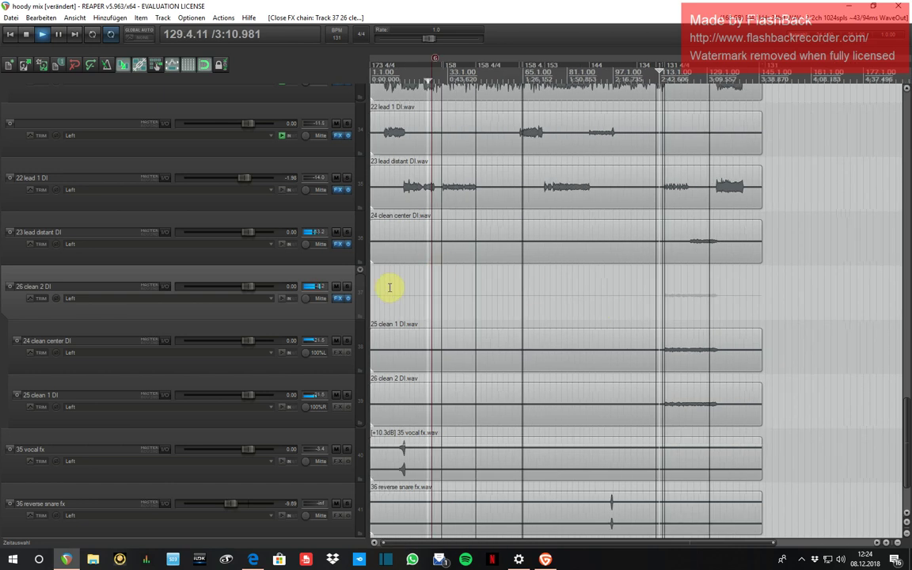
{"action": "scroll", "coordinate": [363, 294], "scroll_direction": "up", "scroll_amount": 10}
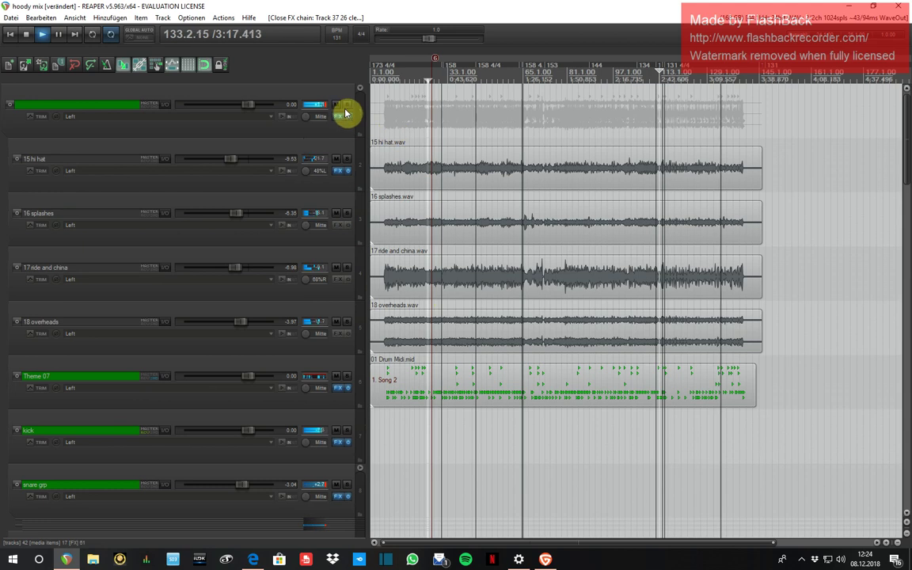
{"action": "left_click", "coordinate": [347, 105]}
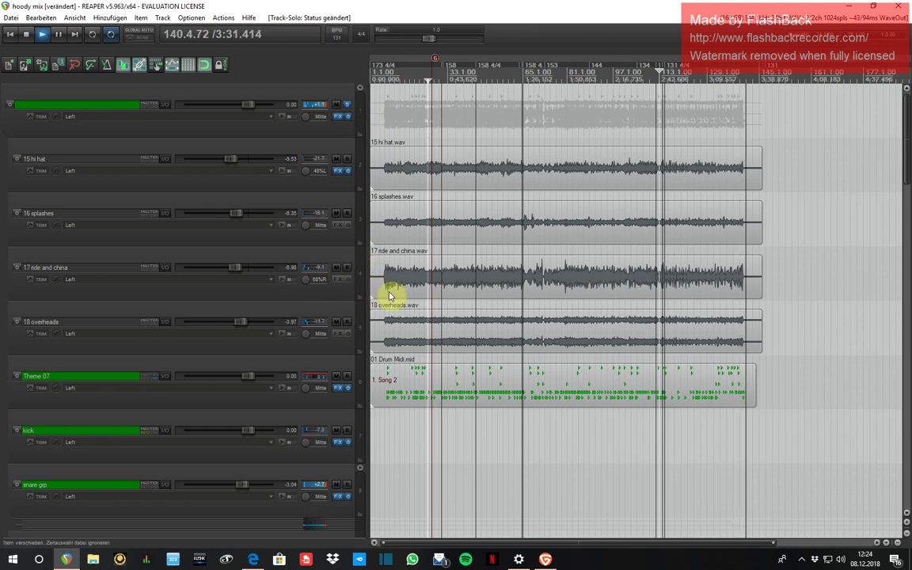
{"action": "key", "text": "space"}
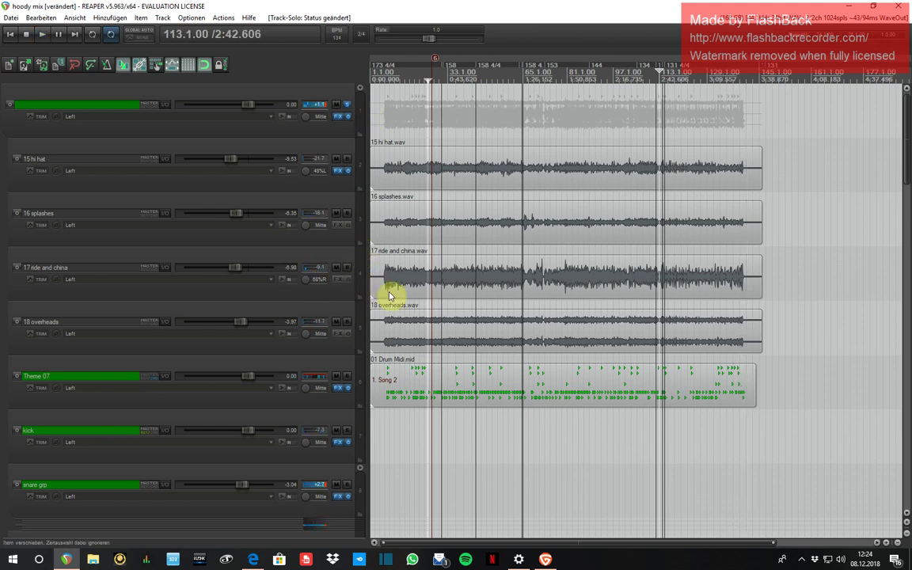
Step: Bypass the effects on all tracks except the Theme 07 drum instrument track
{"action": "left_click", "coordinate": [349, 388], "text": "ctrl"}
{"action": "key", "text": "ctrl+F4"}
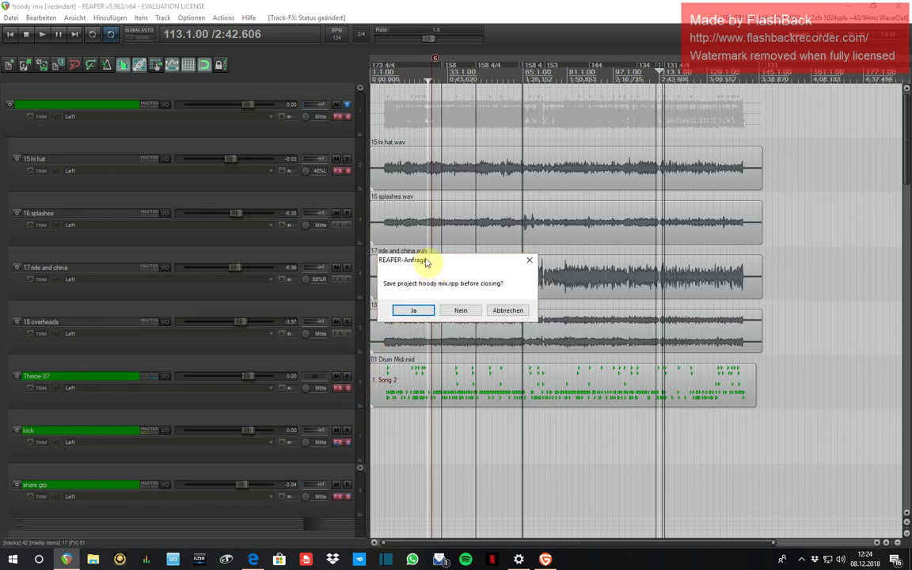
{"action": "left_click", "coordinate": [509, 311]}
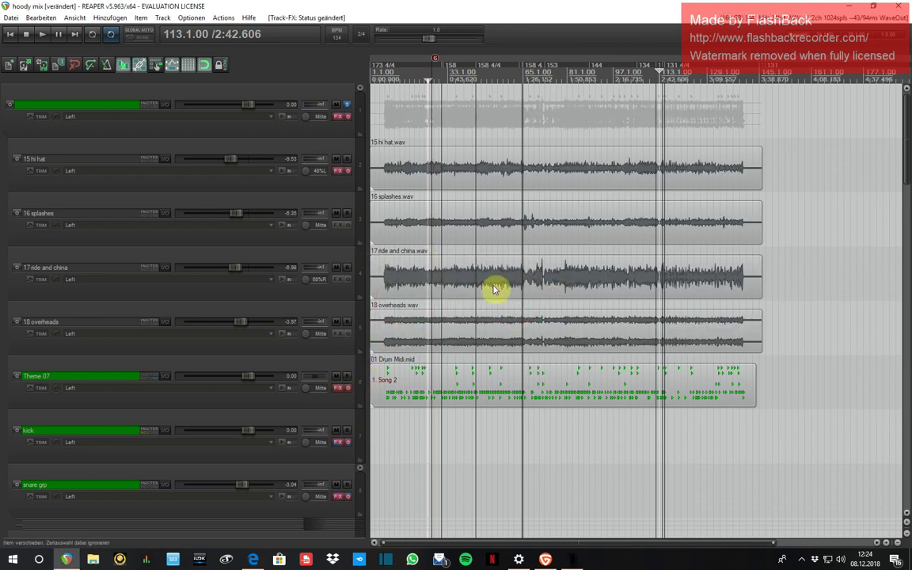
{"action": "left_click", "coordinate": [349, 388], "text": "ctrl"}
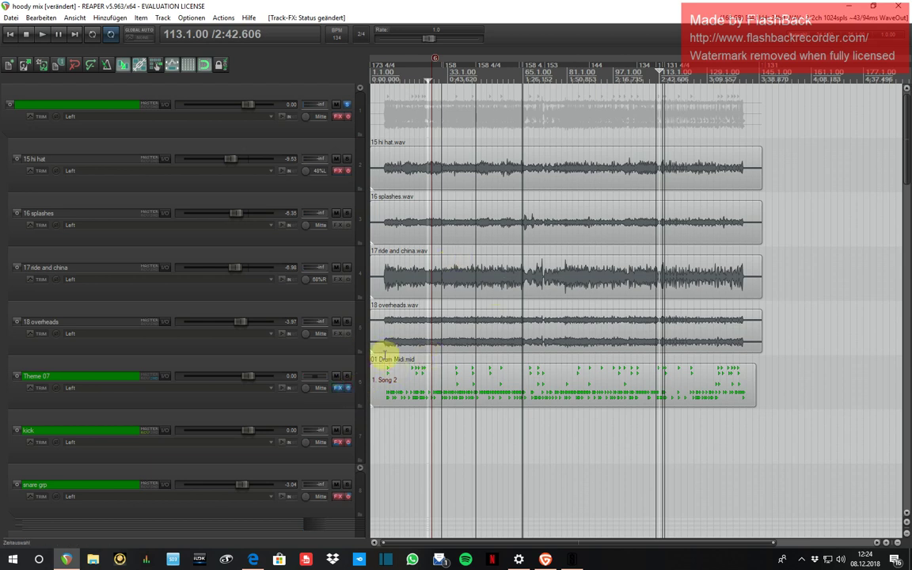
Step: Play the soloed drums without effects from near the start of the song
{"action": "left_click", "coordinate": [383, 351]}
{"action": "key", "text": "space"}
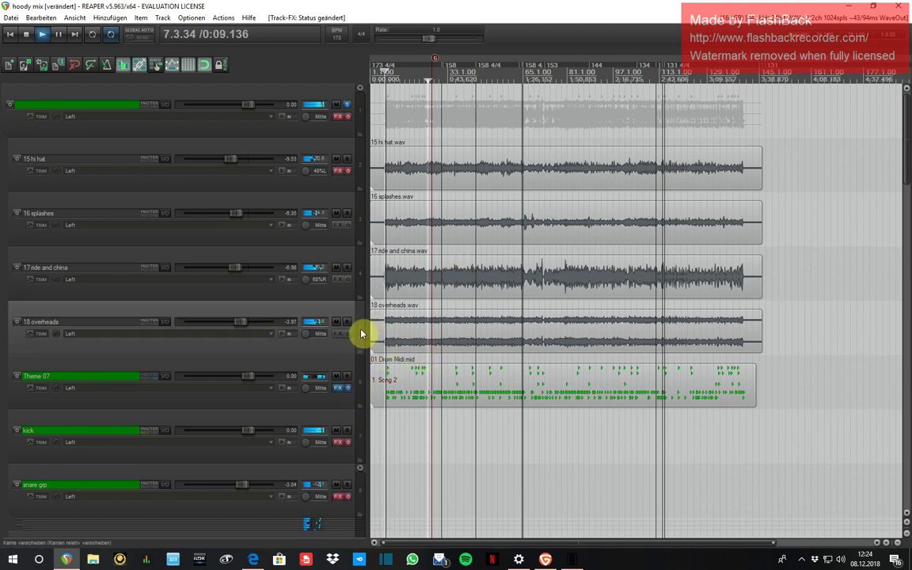
{"action": "scroll", "coordinate": [358, 330], "scroll_direction": "down", "scroll_amount": 4}
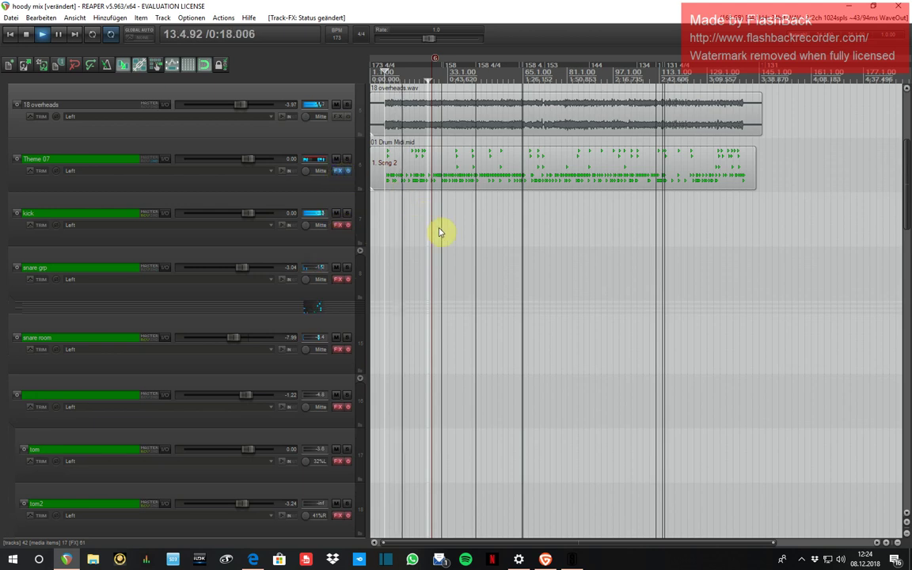
Step: Open the Superior Drummer 3 instrument on the Theme 07 track and bring its full drum kit view on screen
{"action": "left_click", "coordinate": [352, 156]}
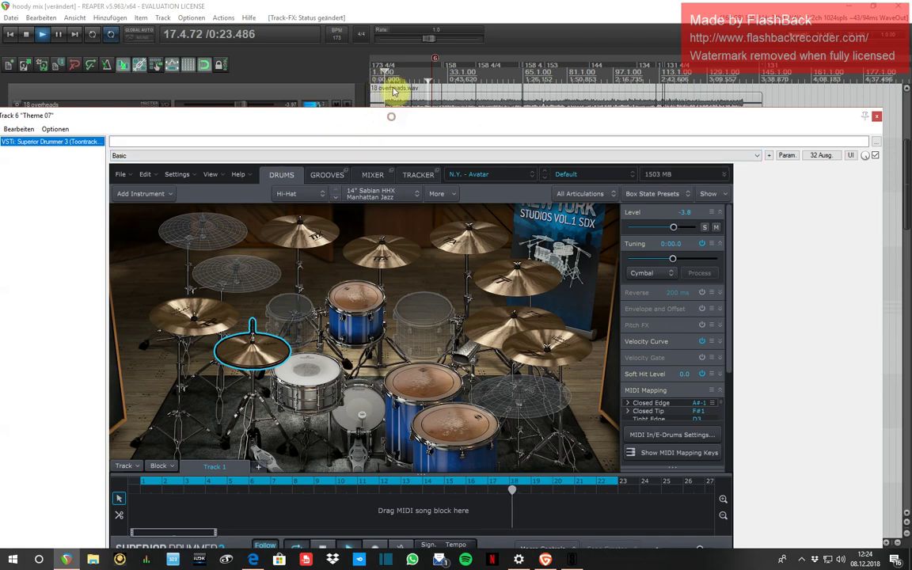
{"action": "left_click_drag", "start_coordinate": [380, 115], "coordinate": [383, 74]}
{"action": "left_click", "coordinate": [372, 114]}
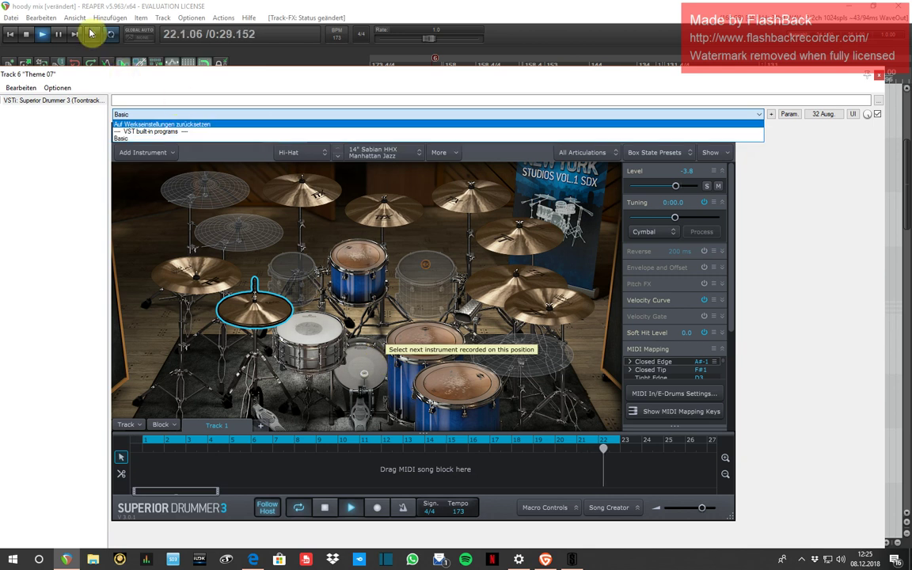
{"action": "left_click", "coordinate": [27, 39]}
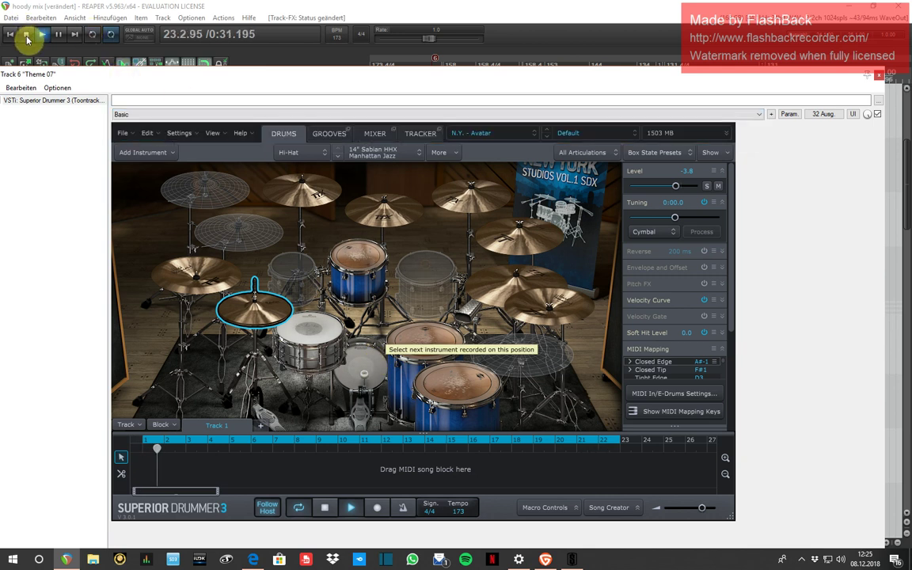
Step: Stop playback and examine the kit's kick, snare with its stacked center sample, rack tom and both floor toms
{"action": "left_click", "coordinate": [27, 35]}
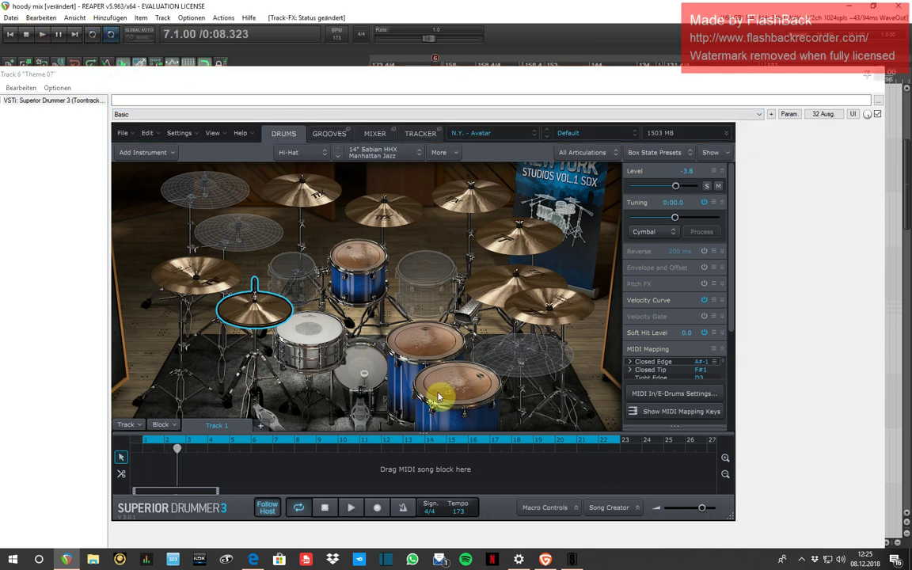
{"action": "left_click", "coordinate": [374, 374]}
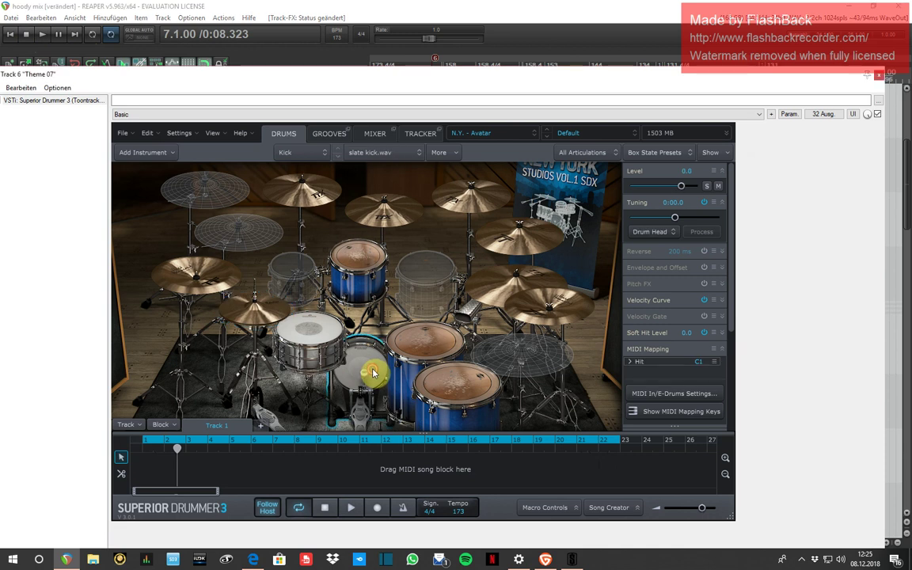
{"action": "left_click", "coordinate": [309, 329]}
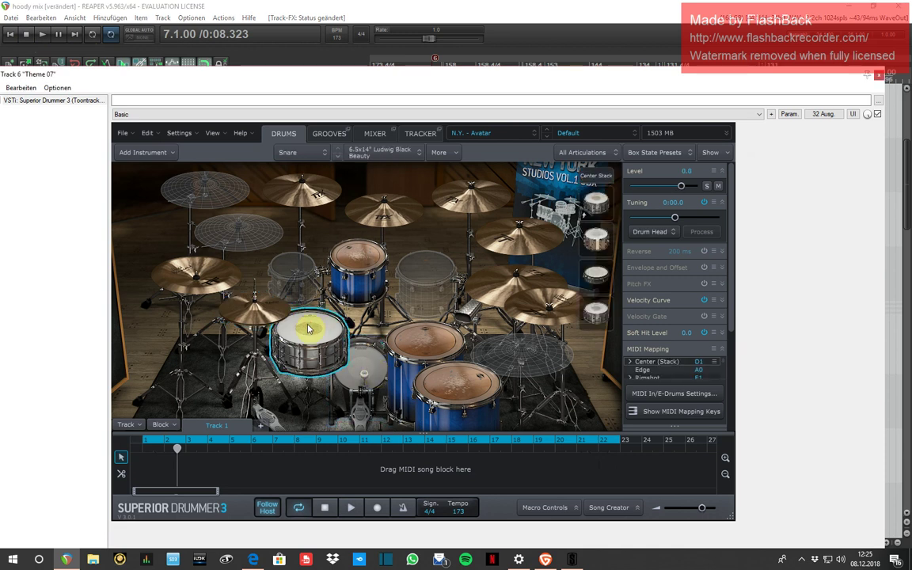
{"action": "left_click", "coordinate": [595, 204]}
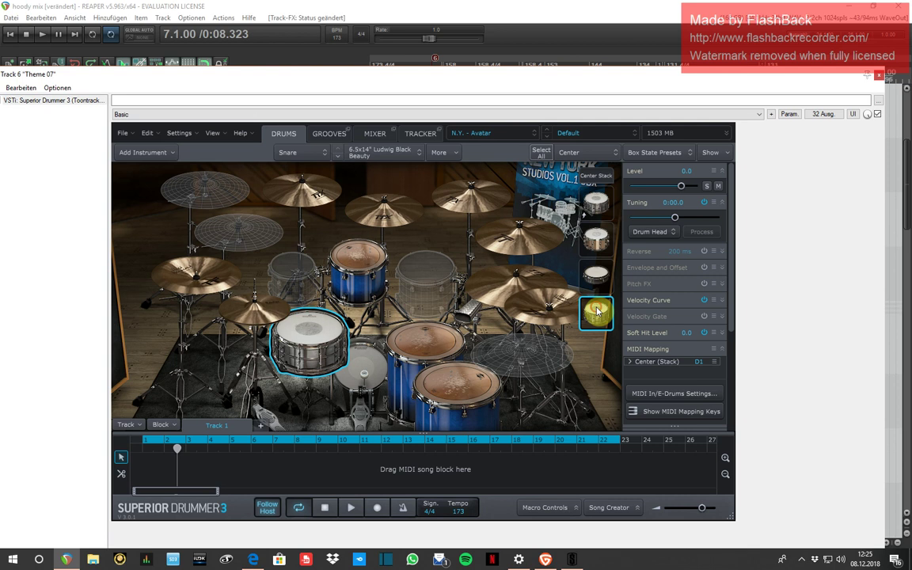
{"action": "left_click", "coordinate": [378, 256]}
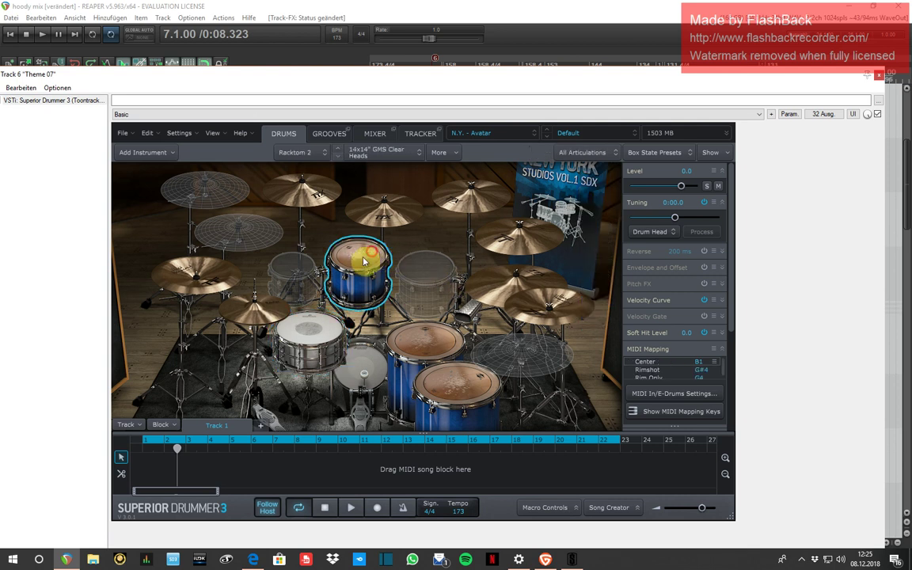
{"action": "left_click", "coordinate": [425, 346]}
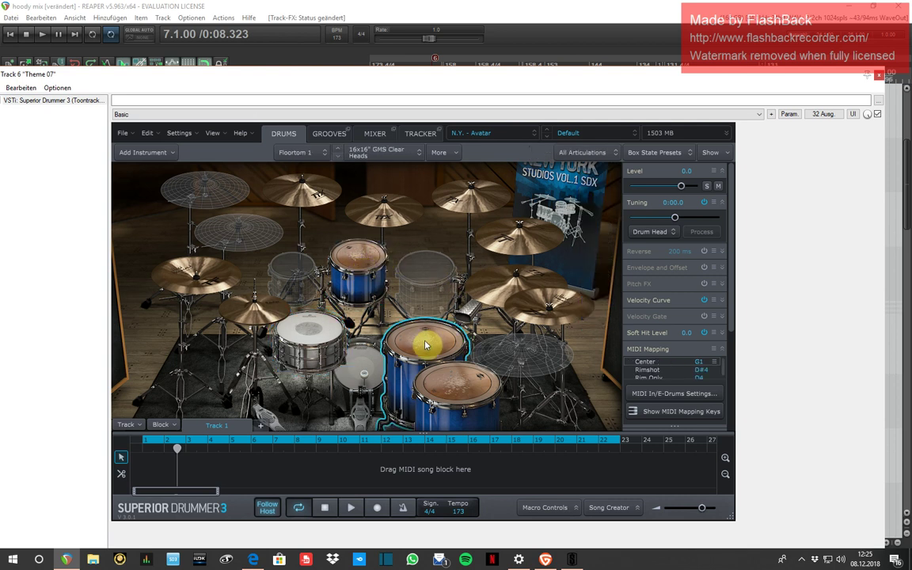
{"action": "left_click", "coordinate": [449, 388]}
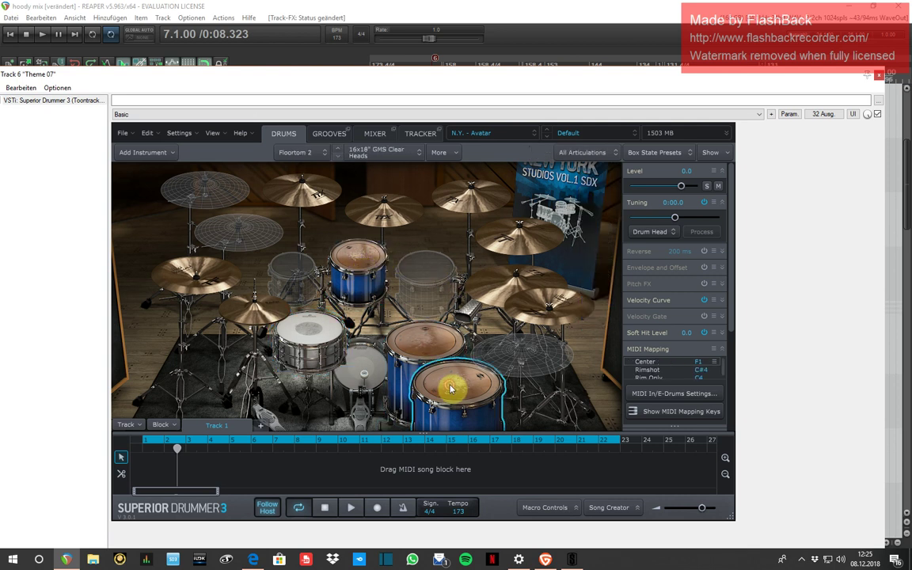
Step: Examine the kit's crash and other cymbals one after another, ending with the hi-hat
{"action": "left_click", "coordinate": [497, 287]}
{"action": "left_click", "coordinate": [494, 238]}
{"action": "left_click", "coordinate": [491, 202]}
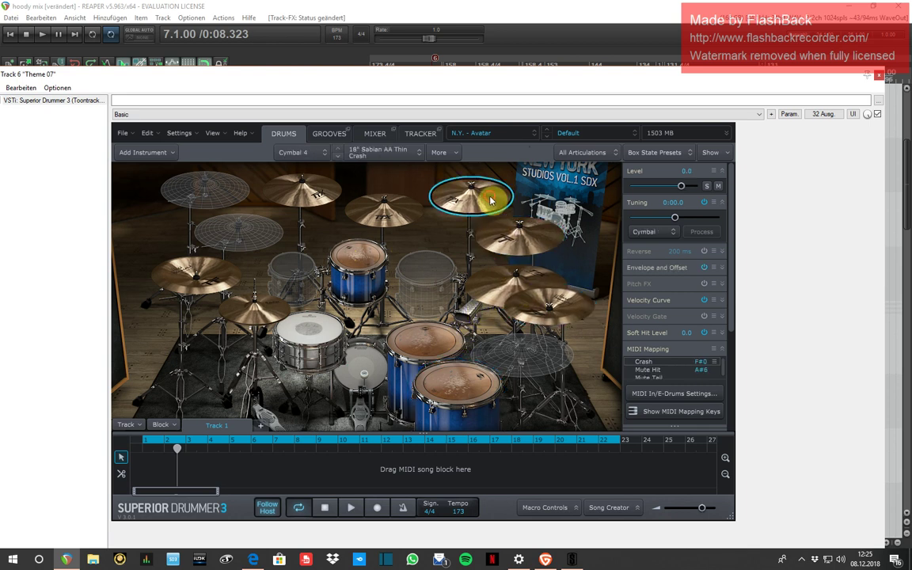
{"action": "left_click", "coordinate": [383, 201]}
{"action": "left_click", "coordinate": [302, 192]}
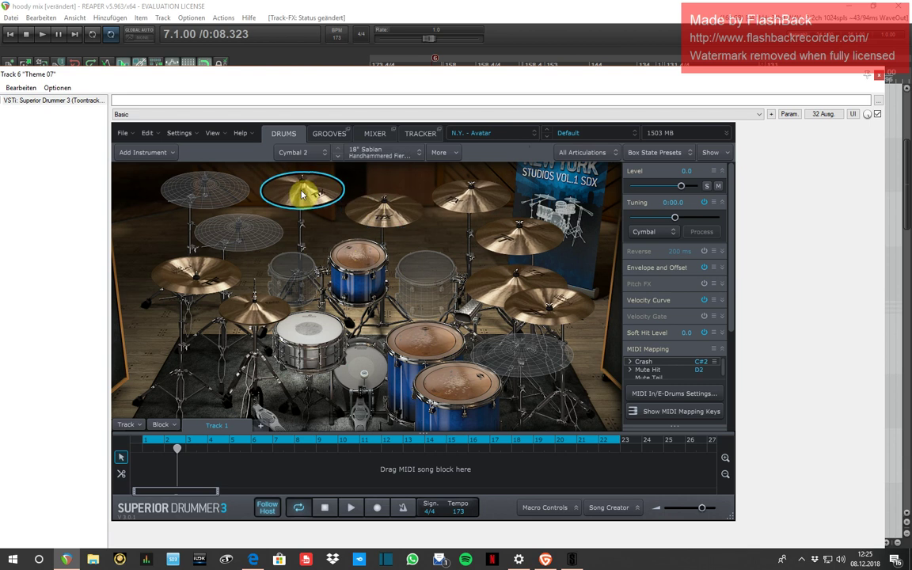
{"action": "left_click", "coordinate": [364, 209]}
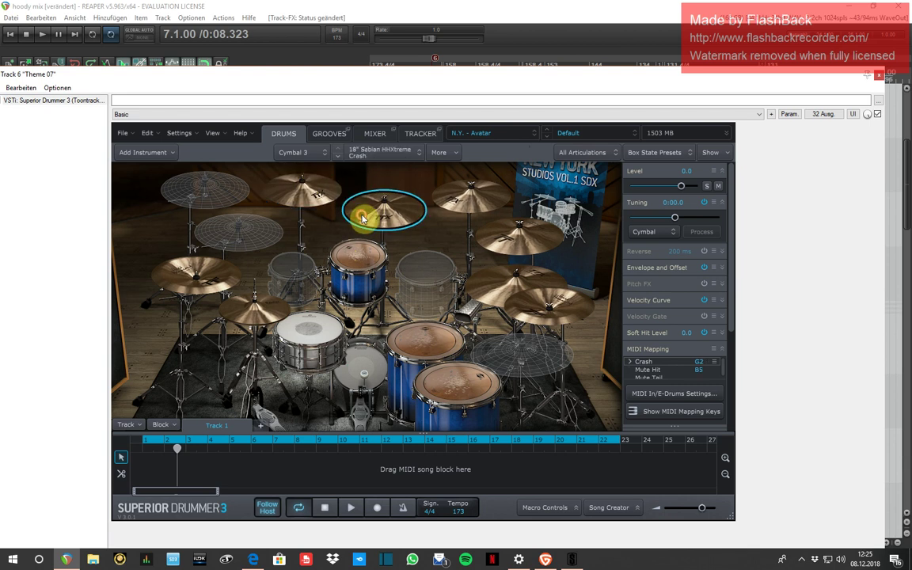
{"action": "left_click", "coordinate": [188, 290]}
{"action": "left_click", "coordinate": [250, 303]}
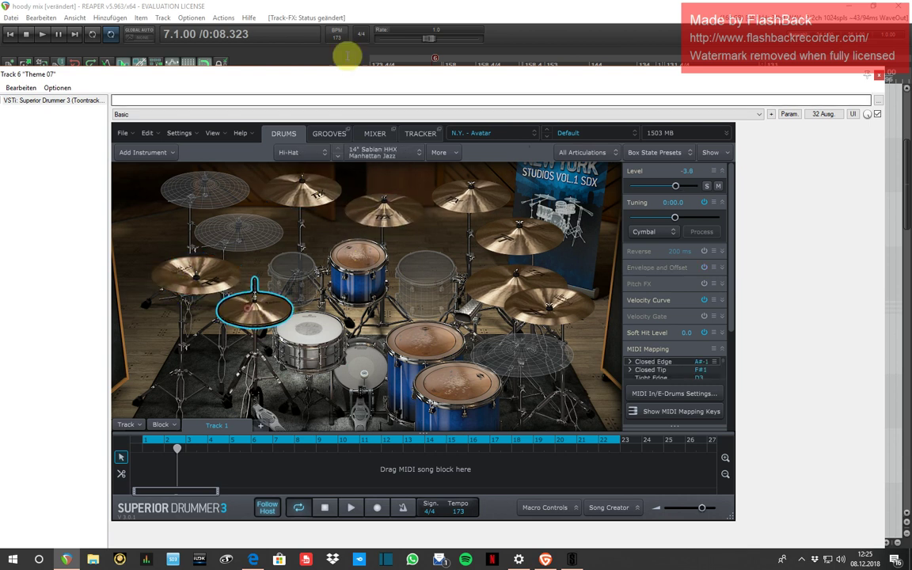
Step: Examine the microphone channels and output routing in Superior Drummer's mixer, and close the instrument window
{"action": "left_click", "coordinate": [373, 134]}
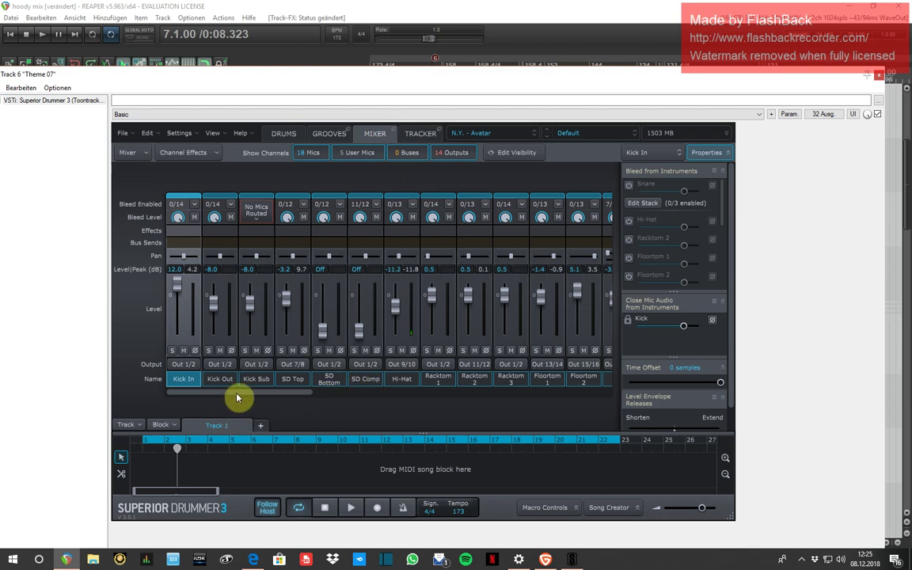
{"action": "left_click_drag", "start_coordinate": [236, 397], "coordinate": [209, 404]}
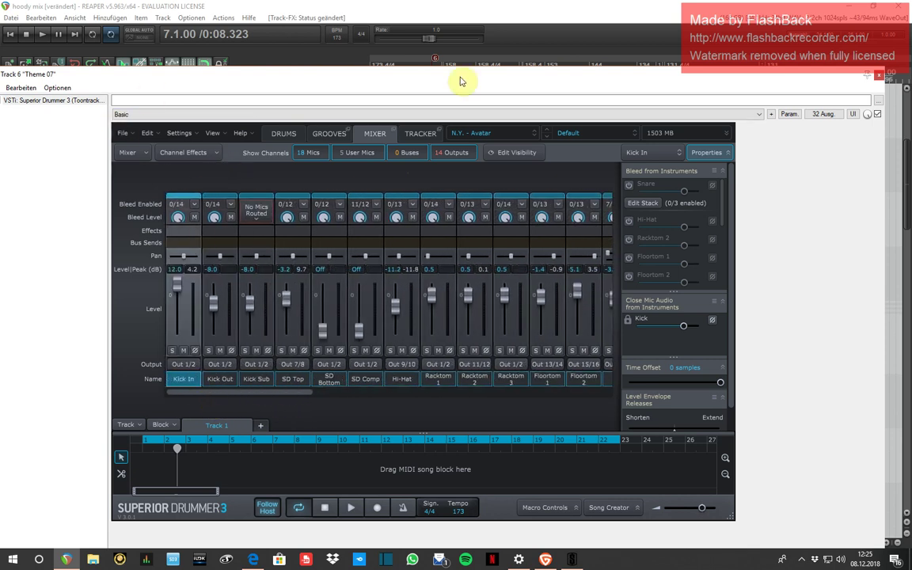
{"action": "left_click", "coordinate": [882, 77]}
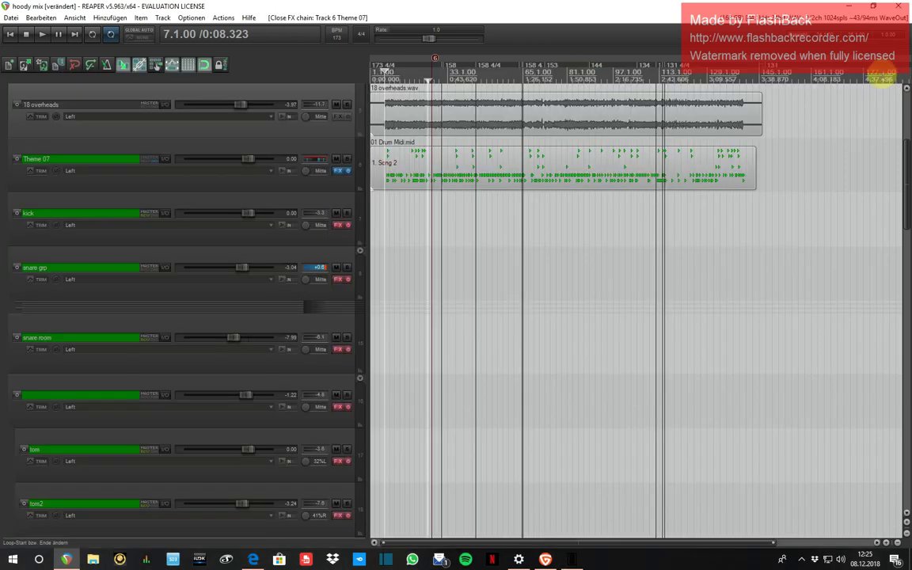
Step: Disable ReaEQ, Virtual Tape Machines and Virtual Mix Rack individually on the kick track, and lift the track's overall effects bypass
{"action": "left_click", "coordinate": [338, 226]}
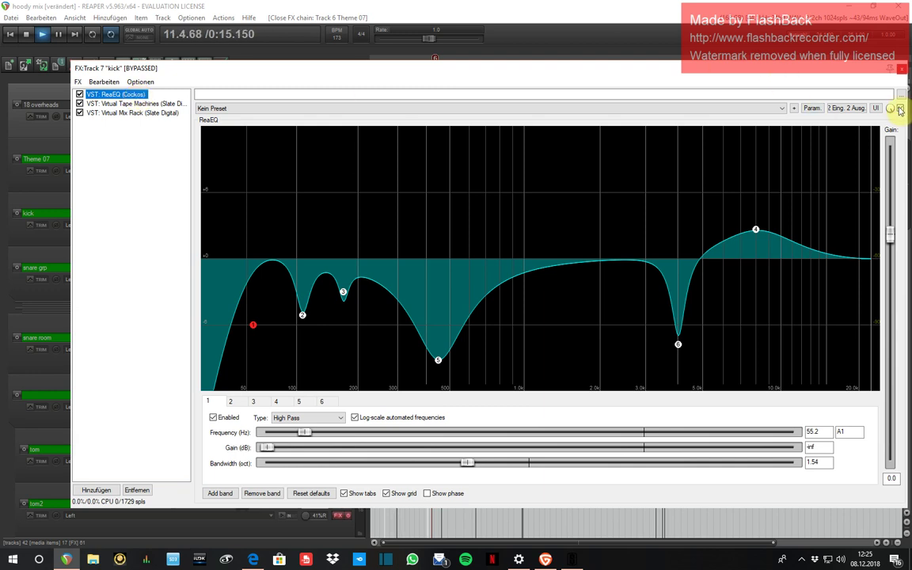
{"action": "left_click_drag", "start_coordinate": [368, 75], "coordinate": [404, 254]}
{"action": "left_click", "coordinate": [117, 279]}
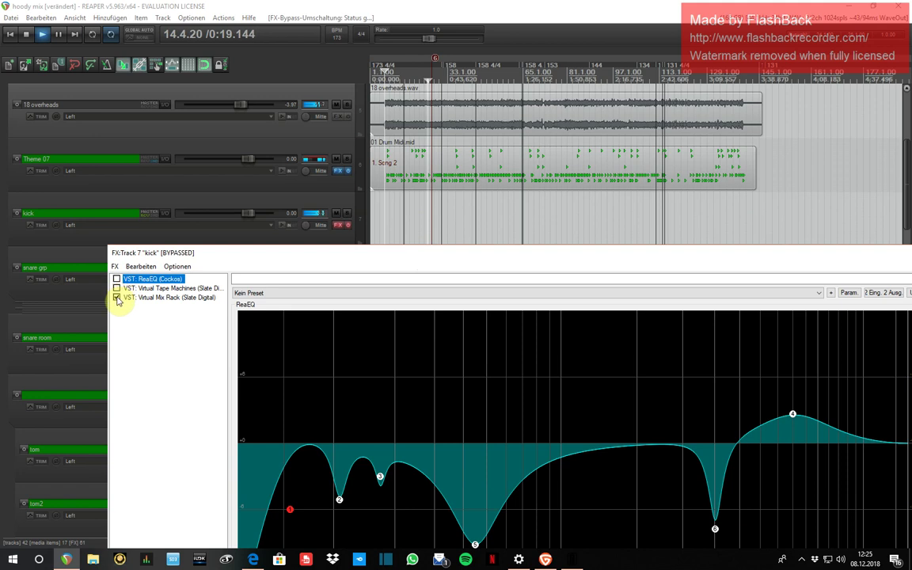
{"action": "left_click", "coordinate": [117, 298]}
{"action": "left_click", "coordinate": [348, 226]}
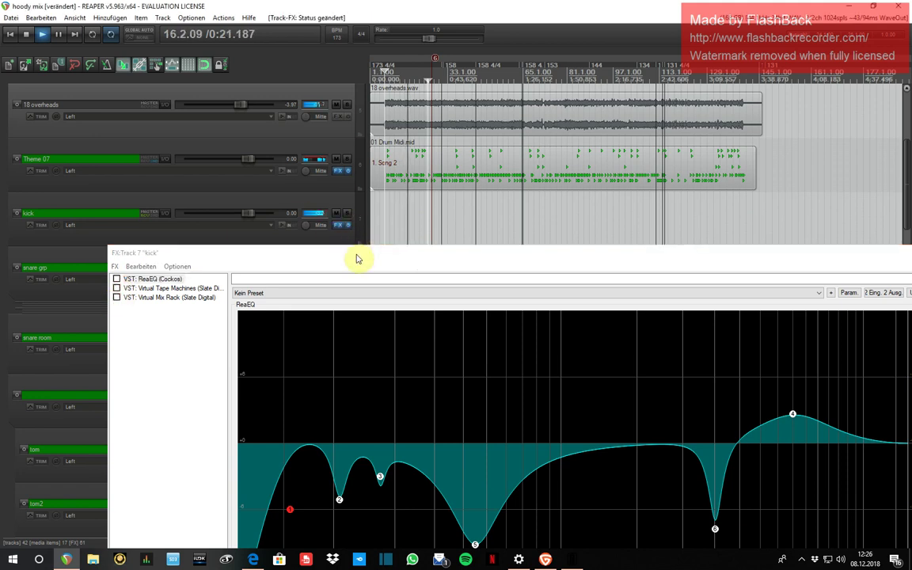
Step: Re-enable ReaEQ, Virtual Tape Machines and Virtual Mix Rack one by one on the kick track while the drums play
{"action": "left_click_drag", "start_coordinate": [356, 259], "coordinate": [343, 83]}
{"action": "left_click", "coordinate": [104, 104]}
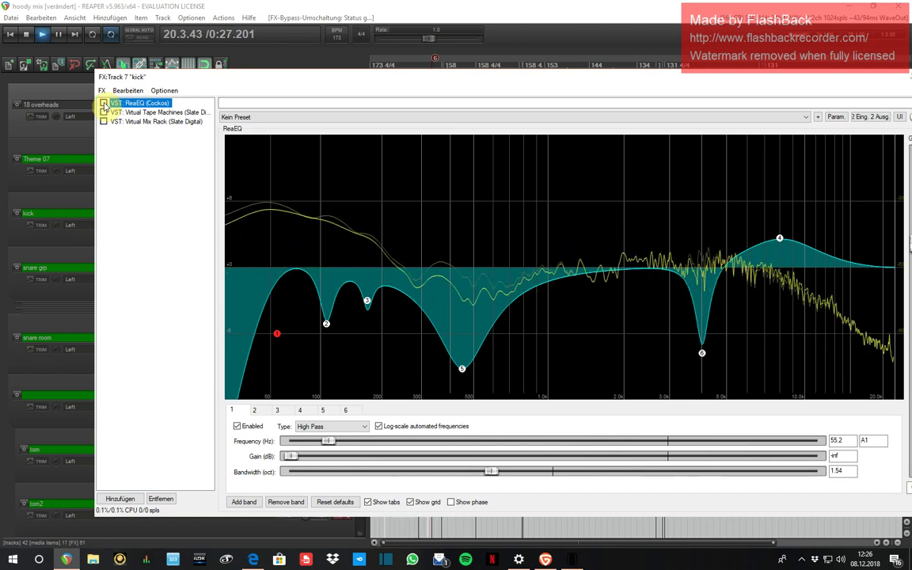
{"action": "left_click", "coordinate": [104, 104]}
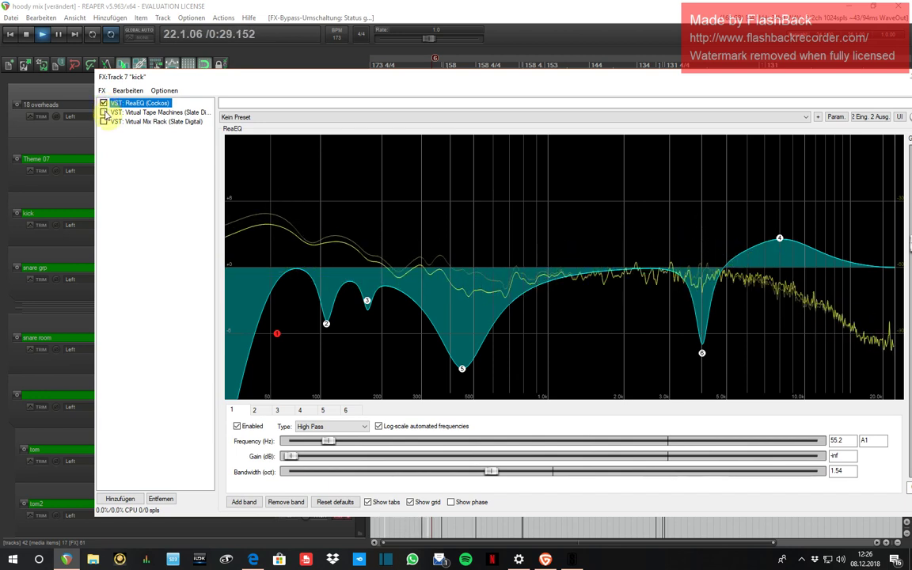
{"action": "left_click", "coordinate": [103, 112]}
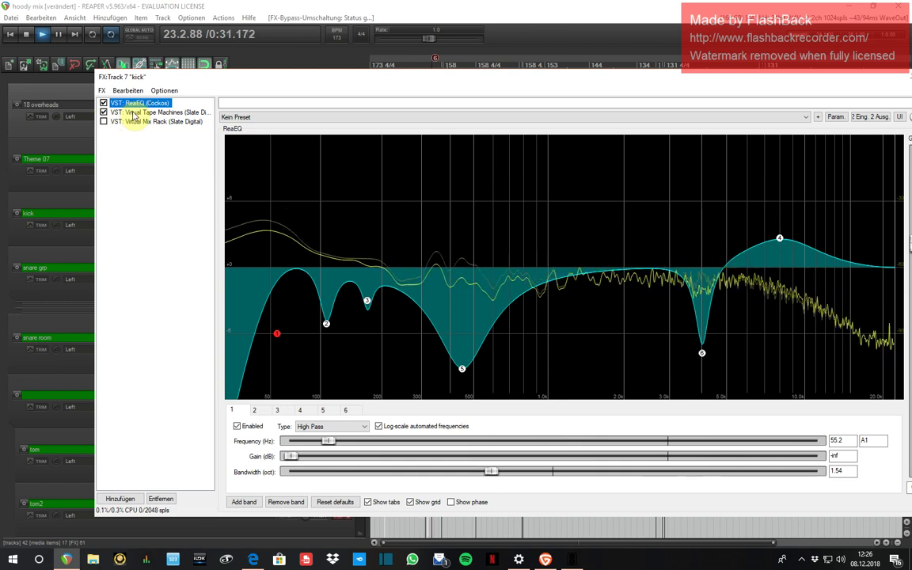
{"action": "left_click", "coordinate": [141, 113]}
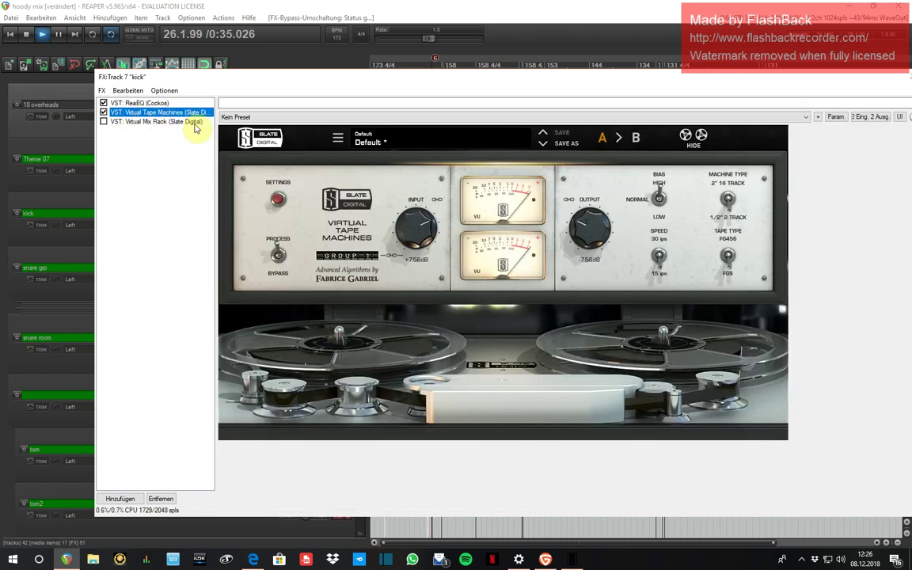
{"action": "left_click", "coordinate": [104, 121]}
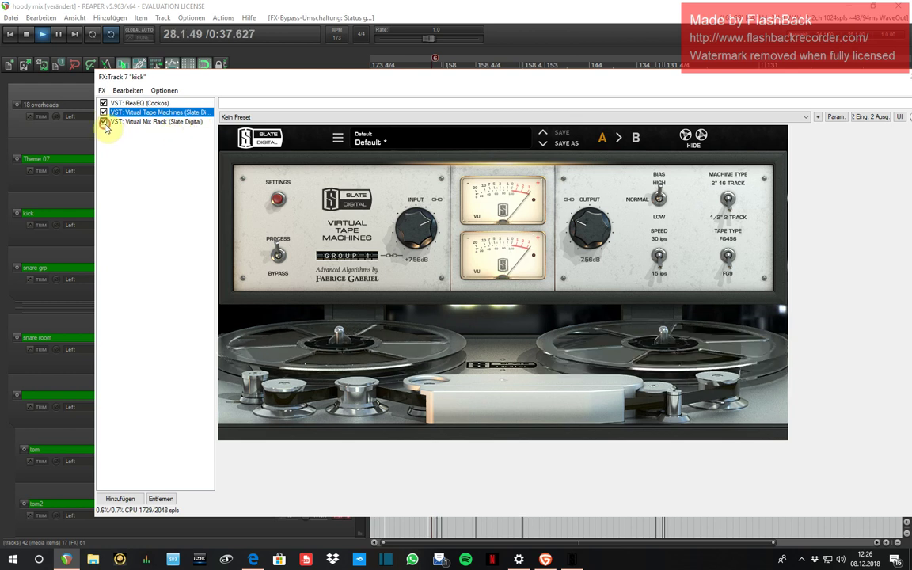
Step: Examine the kick's Virtual Mix Rack modules with the whole rack in view, and close the effects window
{"action": "left_click", "coordinate": [146, 122]}
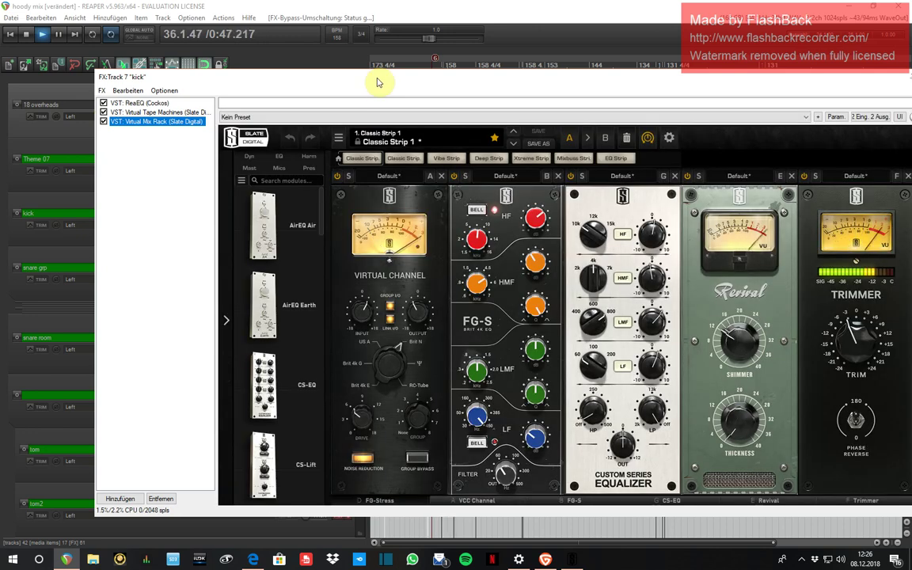
{"action": "left_click_drag", "start_coordinate": [377, 82], "coordinate": [239, 53]}
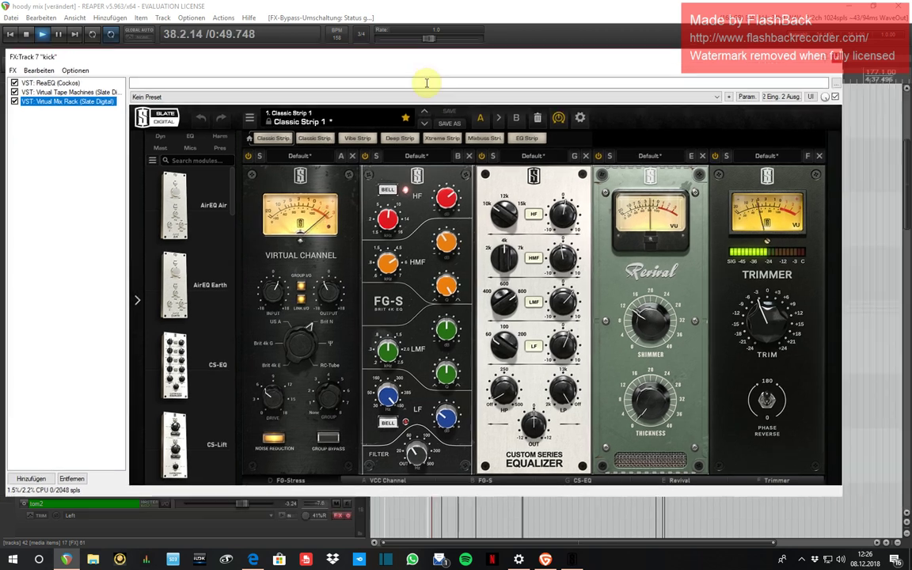
{"action": "left_click", "coordinate": [365, 156]}
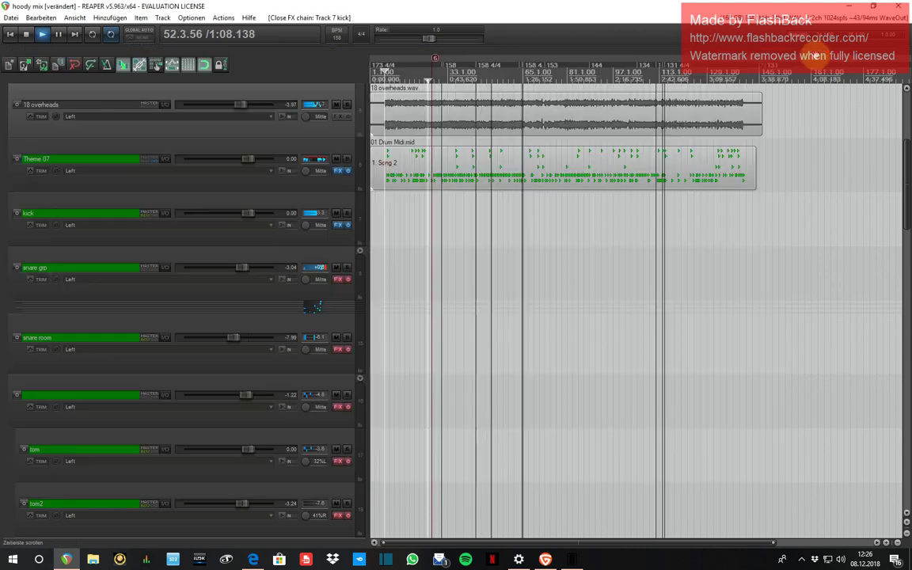
{"action": "left_click", "coordinate": [831, 57]}
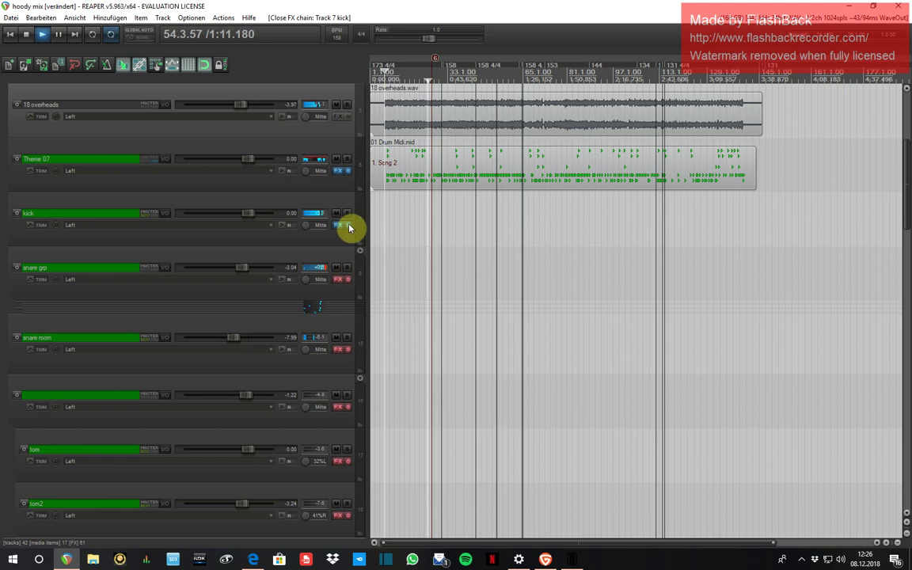
Step: Expand the snare grp folder to show its snare tracks, and close the Windows Settings and browser Library windows
{"action": "left_click", "coordinate": [360, 252]}
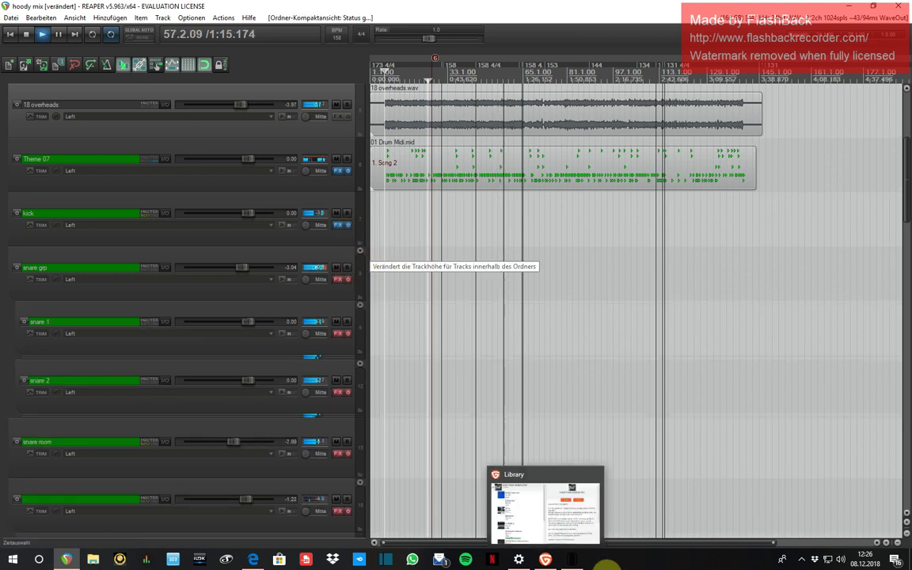
{"action": "mouse_move", "coordinate": [518, 559]}
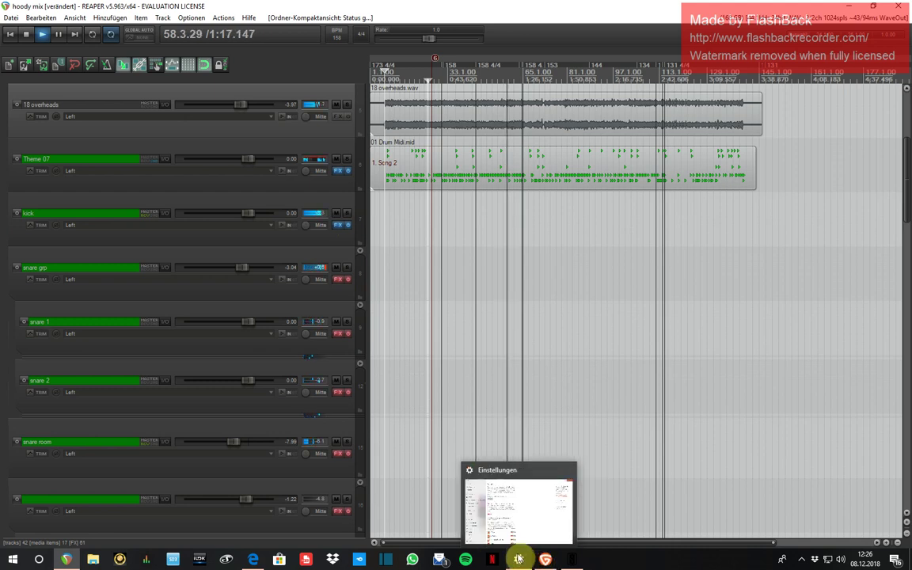
{"action": "left_click", "coordinate": [569, 471]}
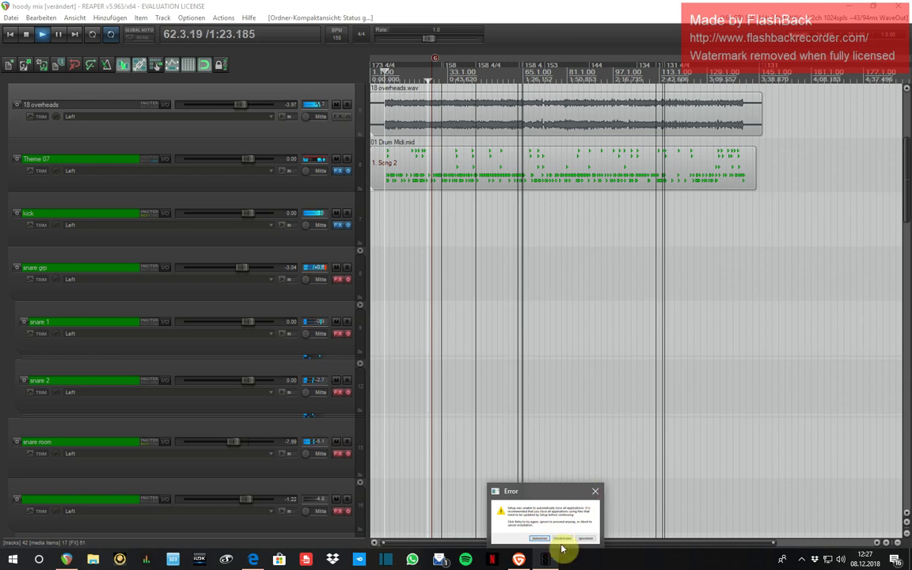
{"action": "left_click", "coordinate": [568, 472]}
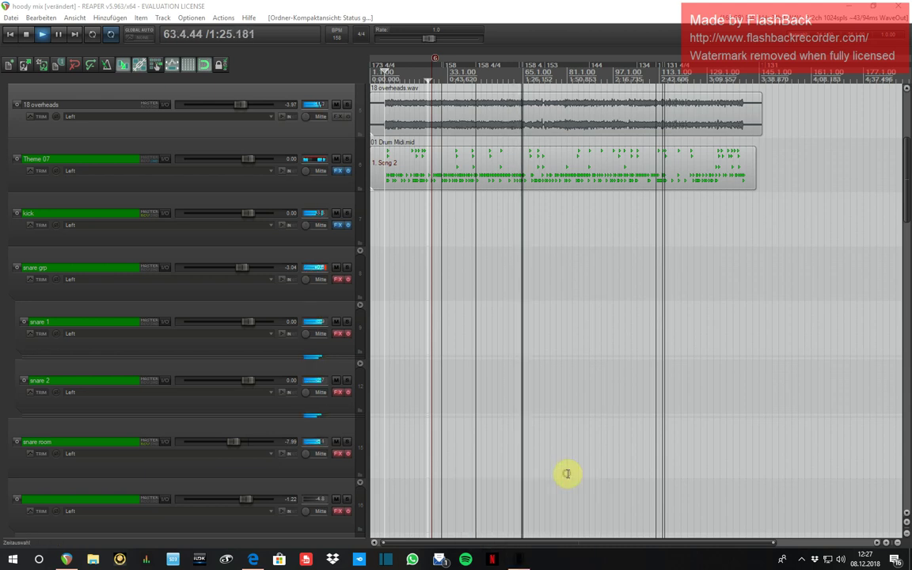
{"action": "left_click", "coordinate": [804, 560]}
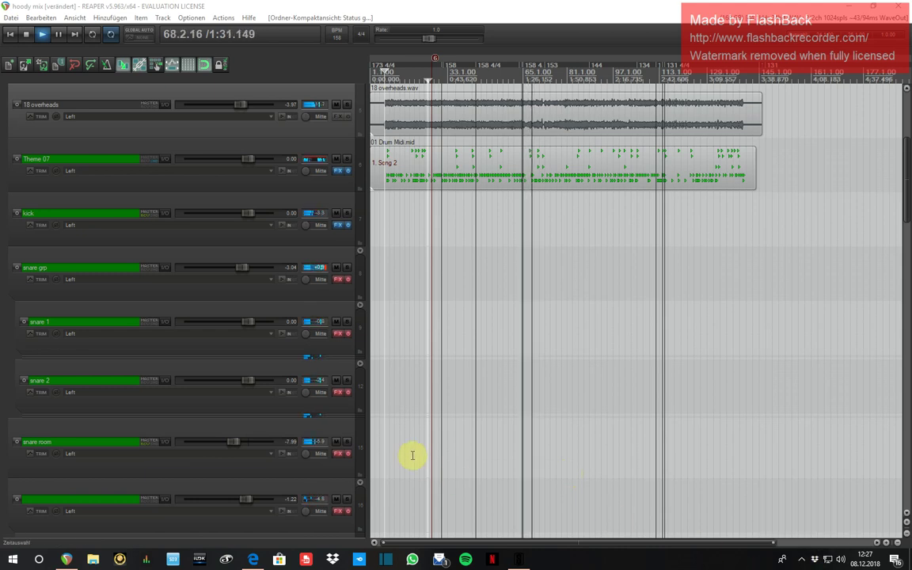
Step: Check the snare grp track's effects chain, close it and expand the snare 2 folder down to its top and bottom tracks
{"action": "left_click", "coordinate": [339, 282]}
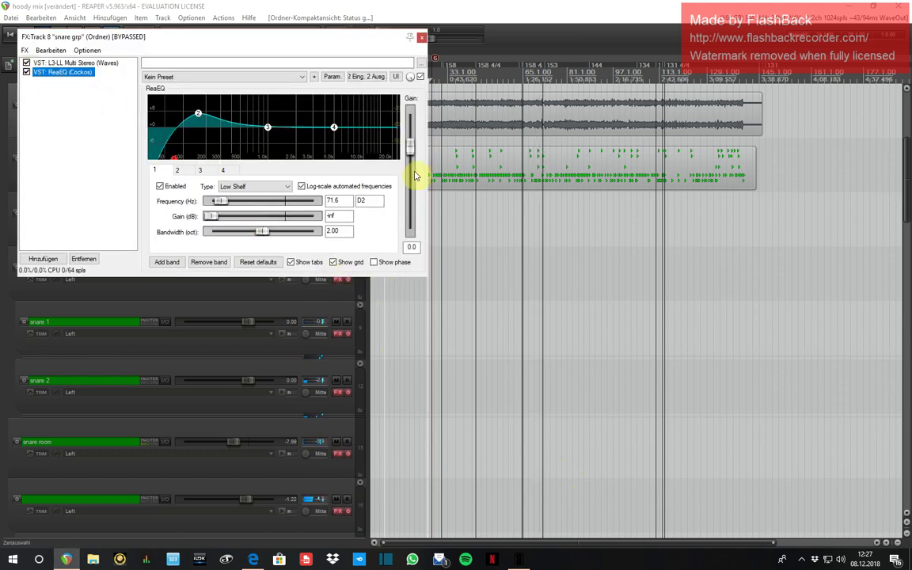
{"action": "left_click", "coordinate": [421, 38]}
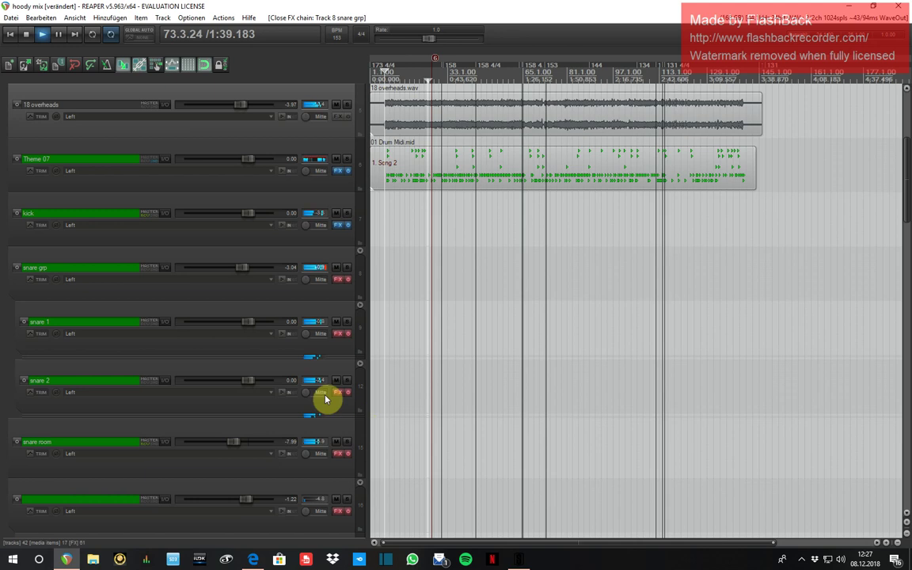
{"action": "left_click", "coordinate": [346, 392]}
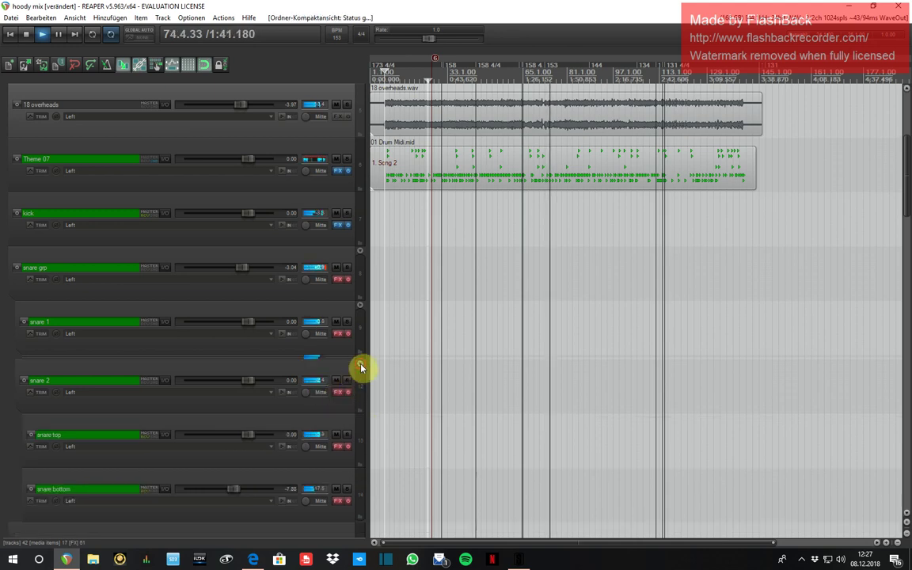
{"action": "scroll", "coordinate": [361, 391], "scroll_direction": "down", "scroll_amount": 1}
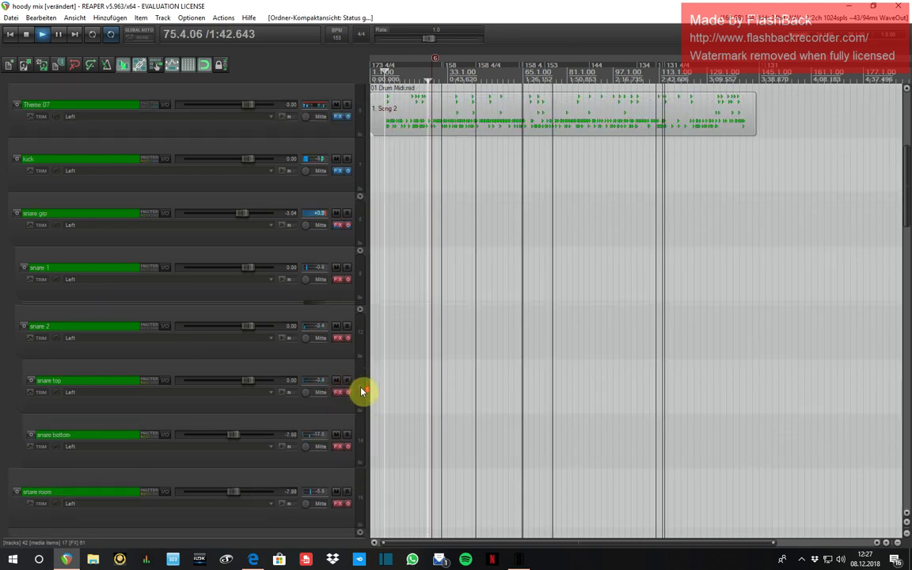
Step: Solo the snare 2 track, turn its effects on and open its effects chain
{"action": "left_click", "coordinate": [348, 328]}
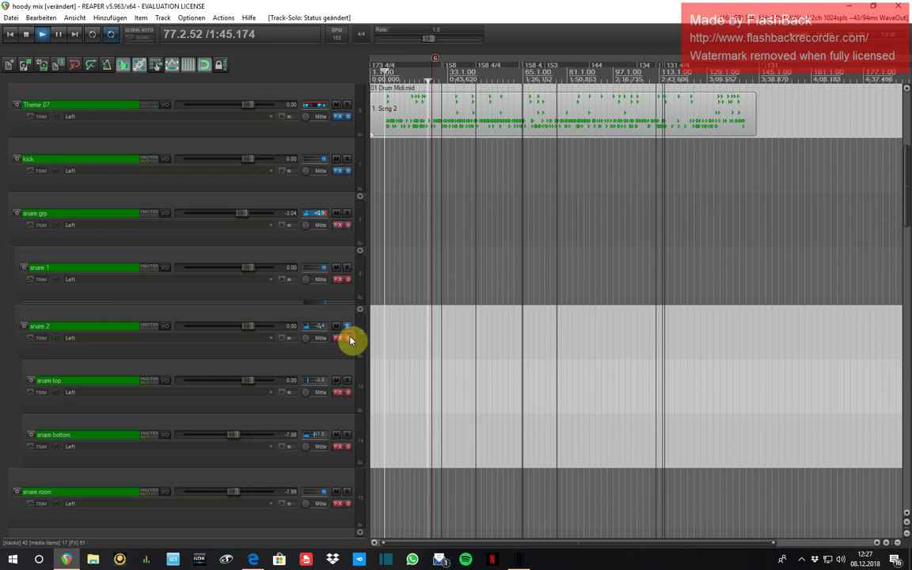
{"action": "left_click", "coordinate": [348, 338]}
{"action": "left_click", "coordinate": [340, 339]}
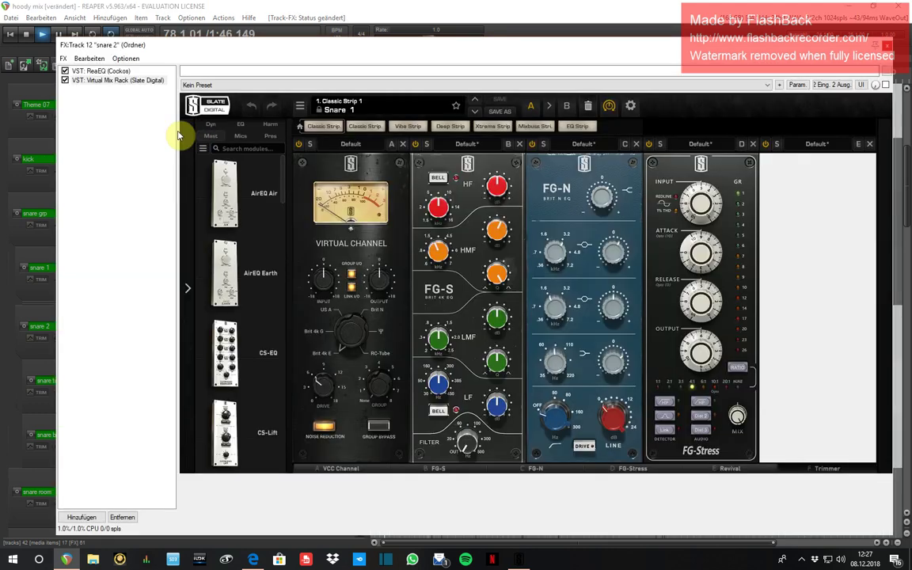
Step: Bypass snare 2's effects, re-enable ReaEQ and Virtual Mix Rack one by one while listening, and close the chain
{"action": "left_click", "coordinate": [84, 71]}
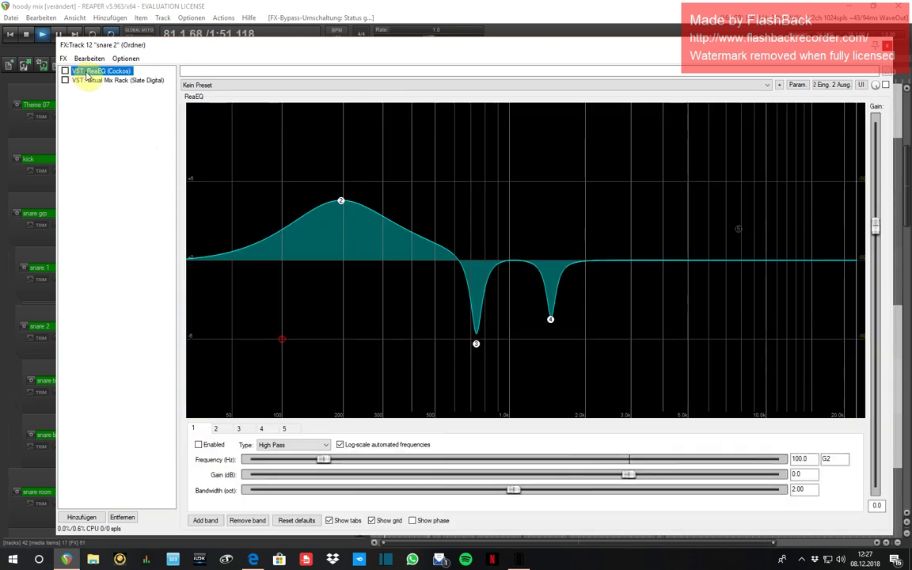
{"action": "left_click", "coordinate": [64, 72]}
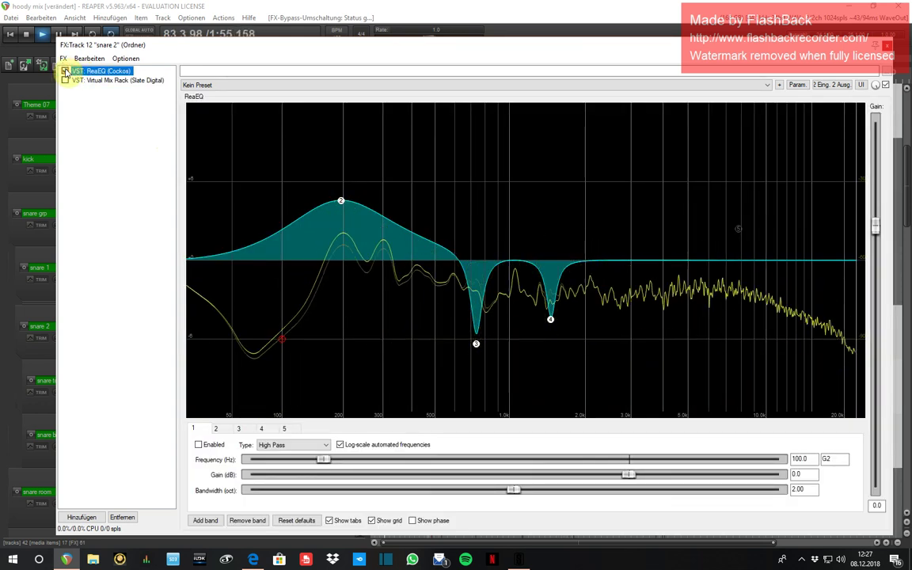
{"action": "left_click", "coordinate": [86, 81]}
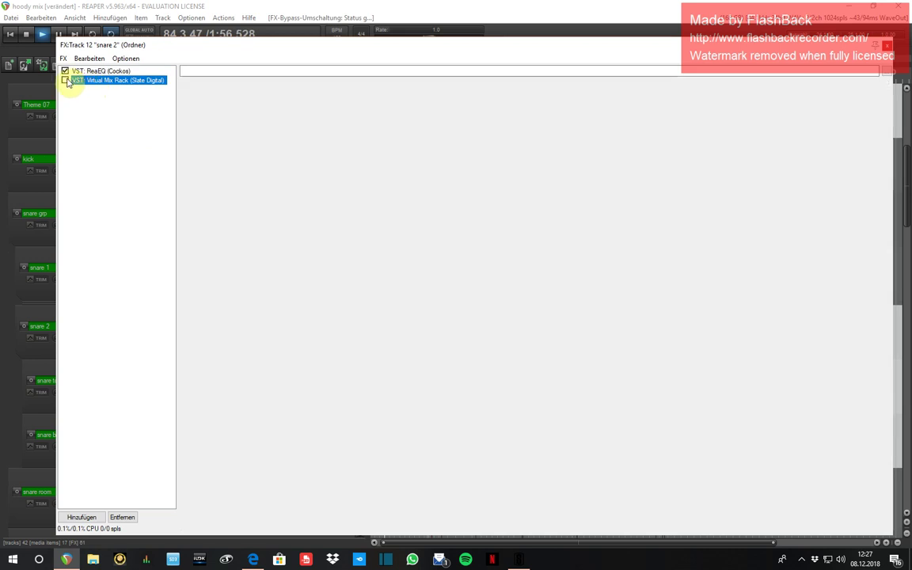
{"action": "left_click", "coordinate": [66, 81]}
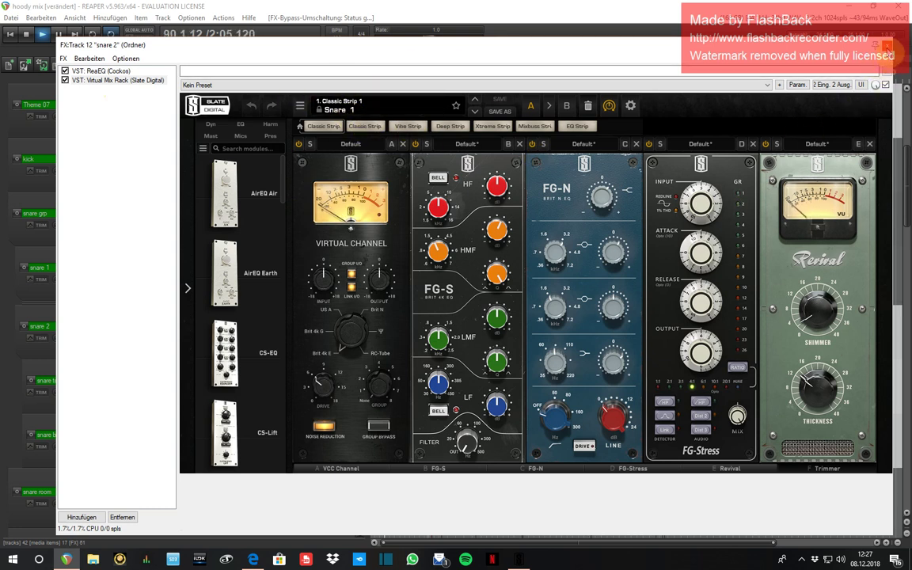
{"action": "left_click", "coordinate": [888, 49]}
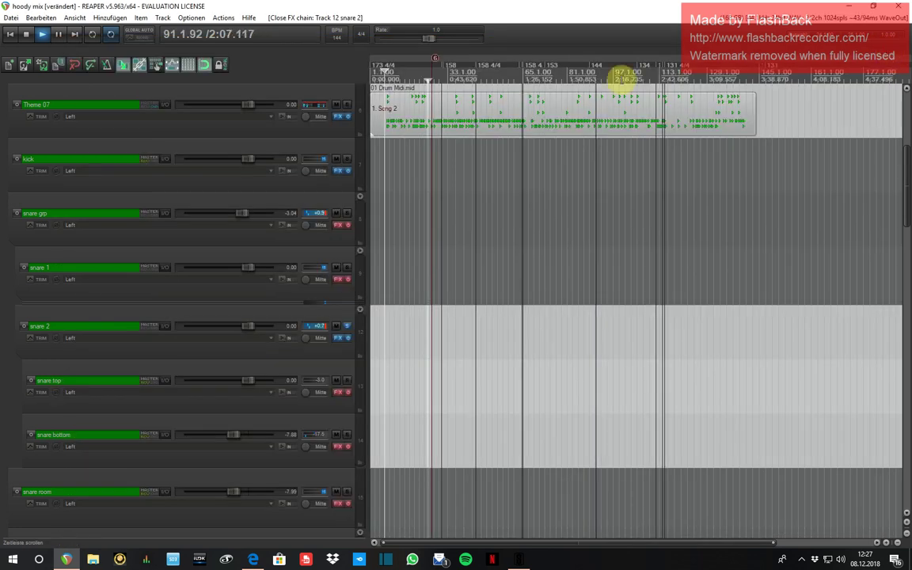
Step: Turn on the snare top track's effects, compare its sound with ReaEQ bypassed, and close the effects window
{"action": "left_click", "coordinate": [349, 394]}
{"action": "left_click", "coordinate": [338, 395]}
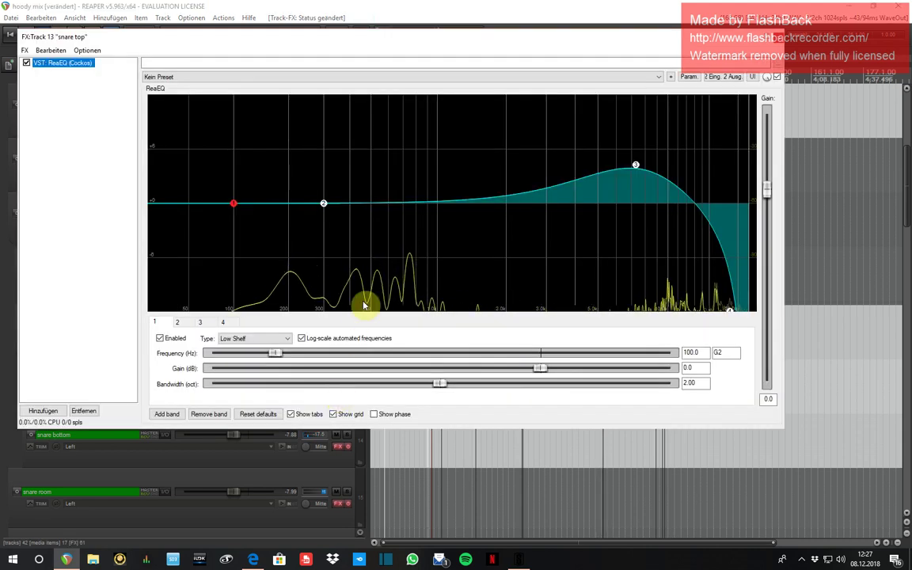
{"action": "left_click", "coordinate": [777, 77]}
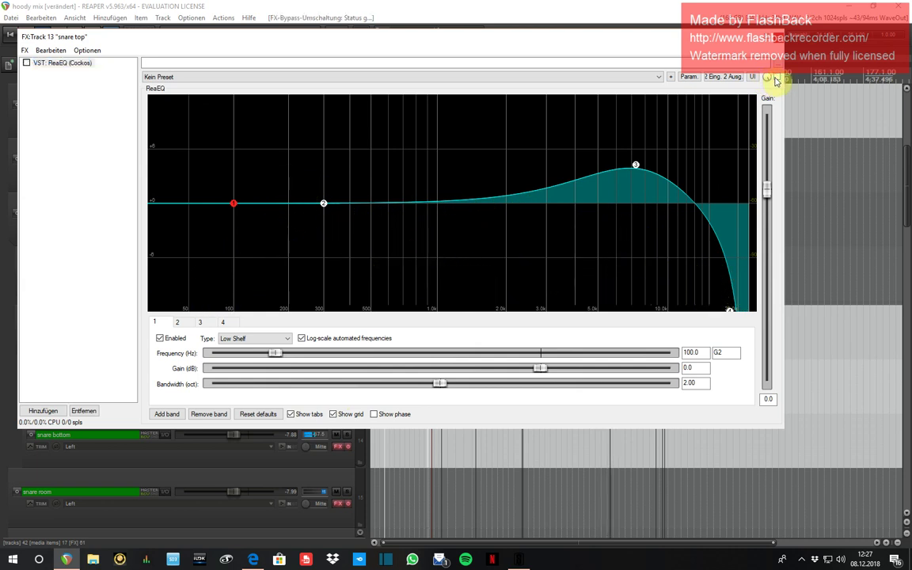
{"action": "left_click", "coordinate": [776, 45]}
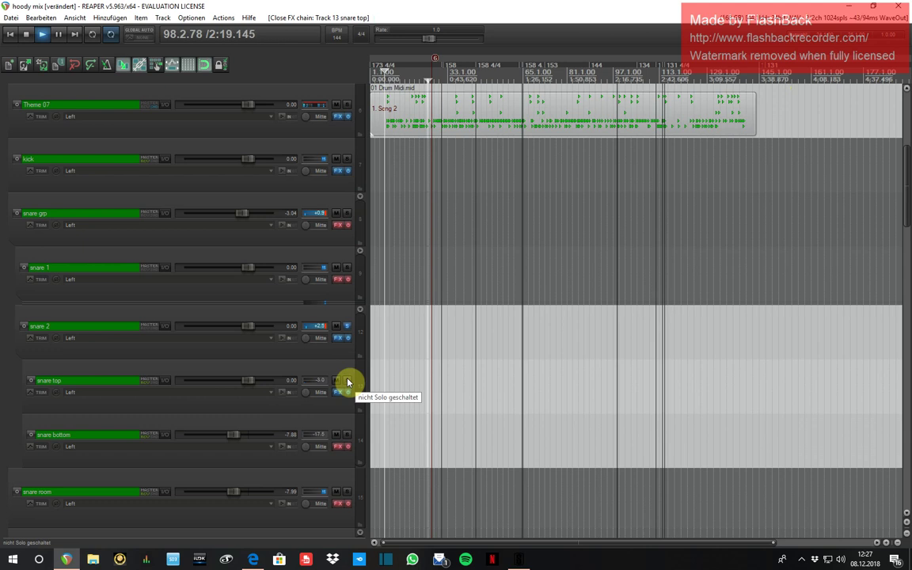
Step: Turn on the snare bottom track's effects, examine its ReaEQ curve and close the effects window
{"action": "left_click", "coordinate": [348, 447]}
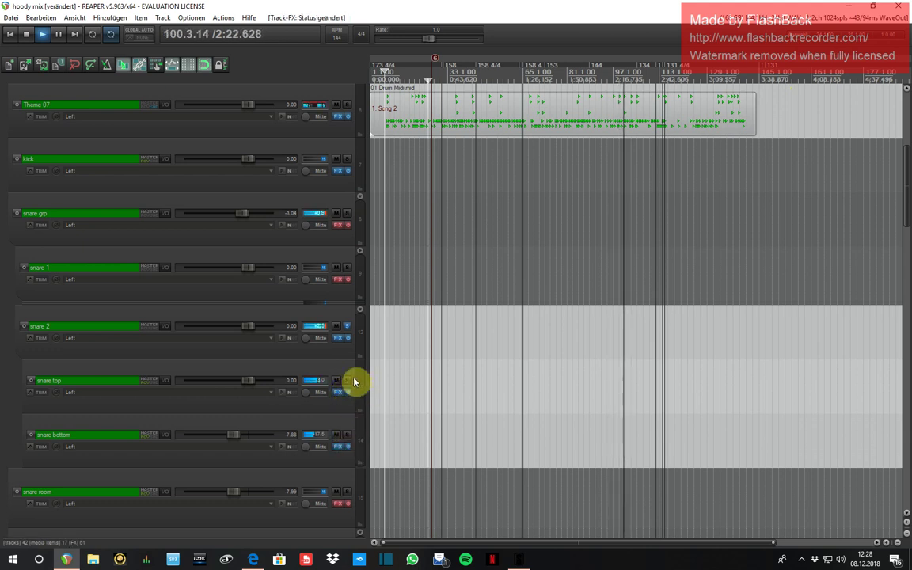
{"action": "left_click", "coordinate": [342, 450]}
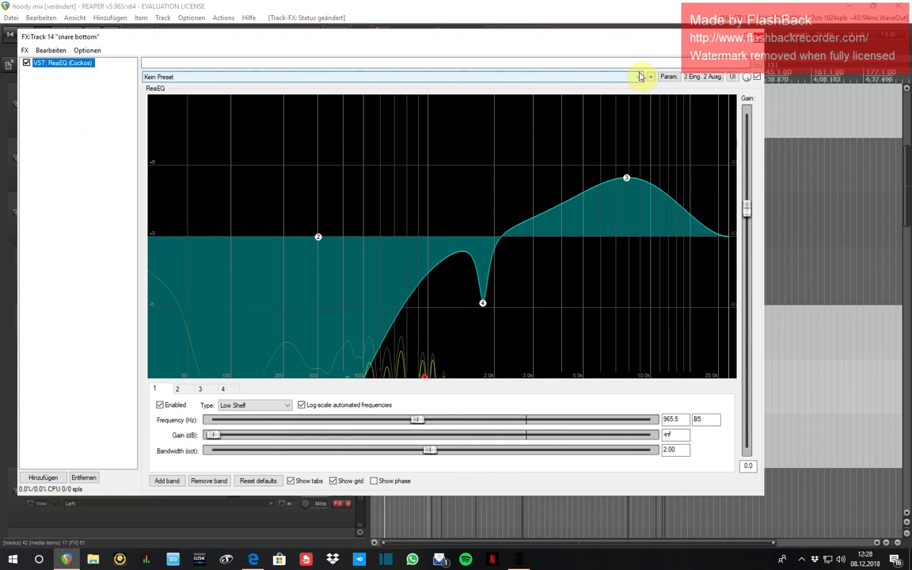
{"action": "key", "text": "Escape"}
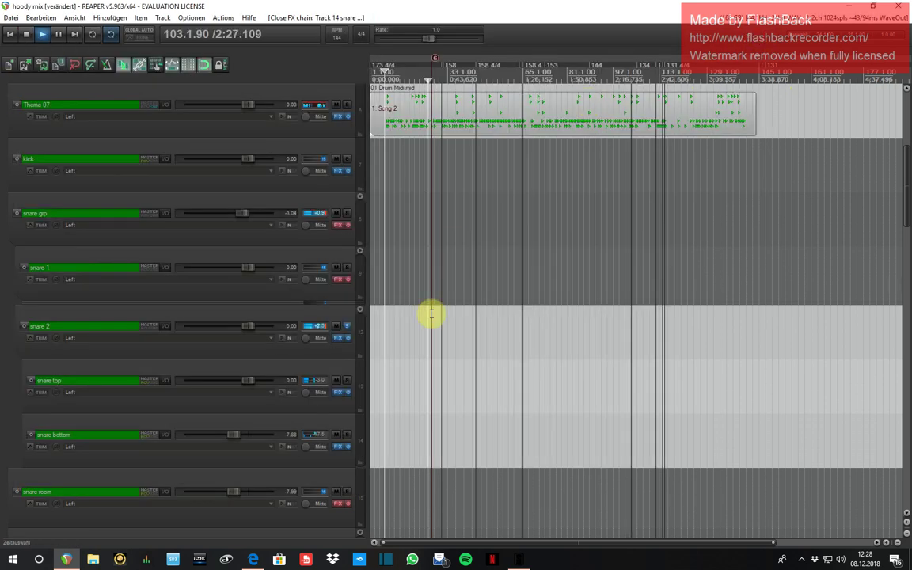
Step: Listen to snare bottom and snare top soloed in turn within snare 2, releasing each solo again
{"action": "left_click", "coordinate": [348, 436]}
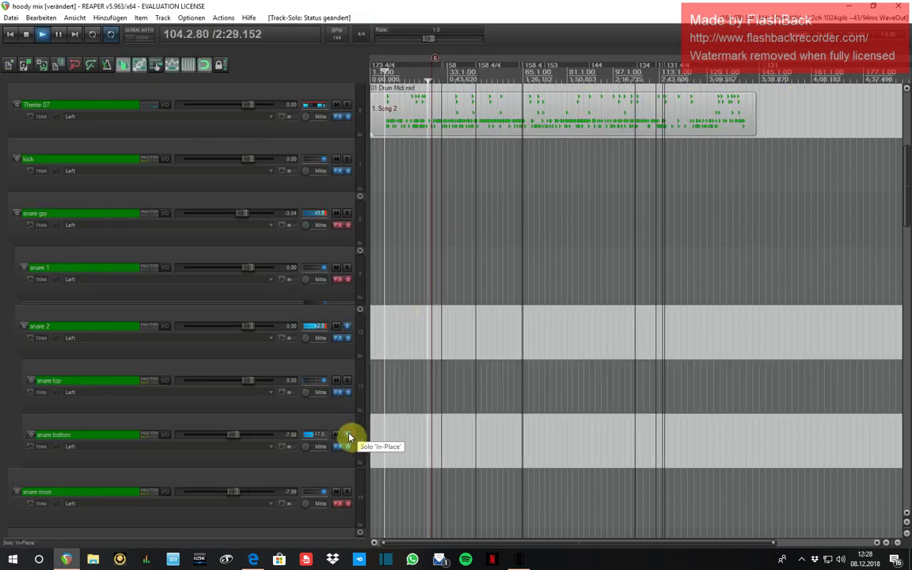
{"action": "left_click", "coordinate": [348, 436]}
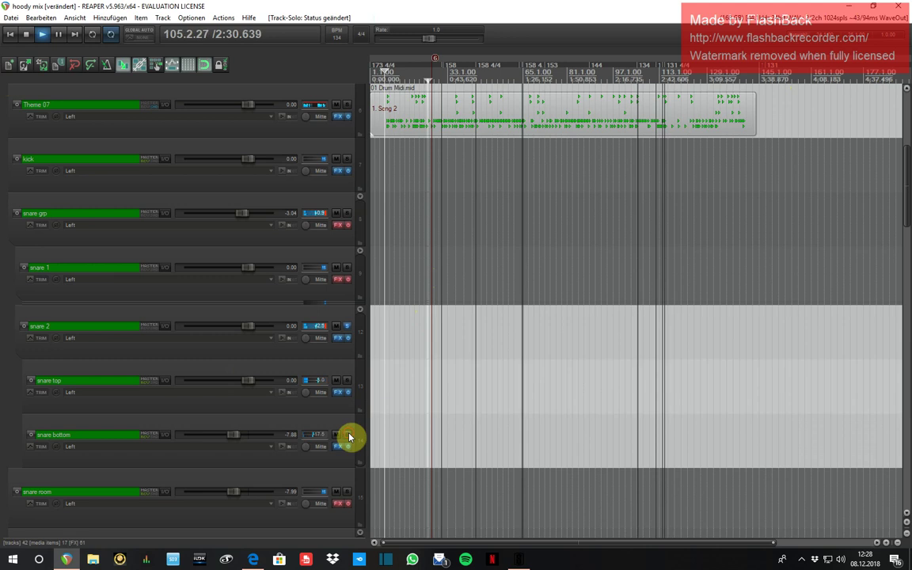
{"action": "left_click", "coordinate": [346, 382]}
{"action": "left_click", "coordinate": [349, 380]}
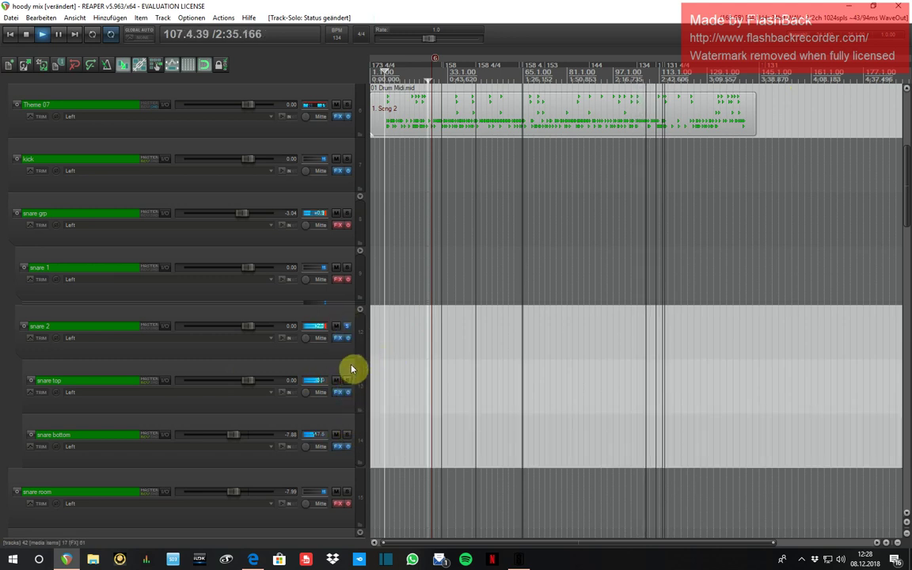
Step: Solo the snare room track together with snare 2 to hear the room sound, and unsolo it again
{"action": "scroll", "coordinate": [352, 366], "scroll_direction": "down", "scroll_amount": 2}
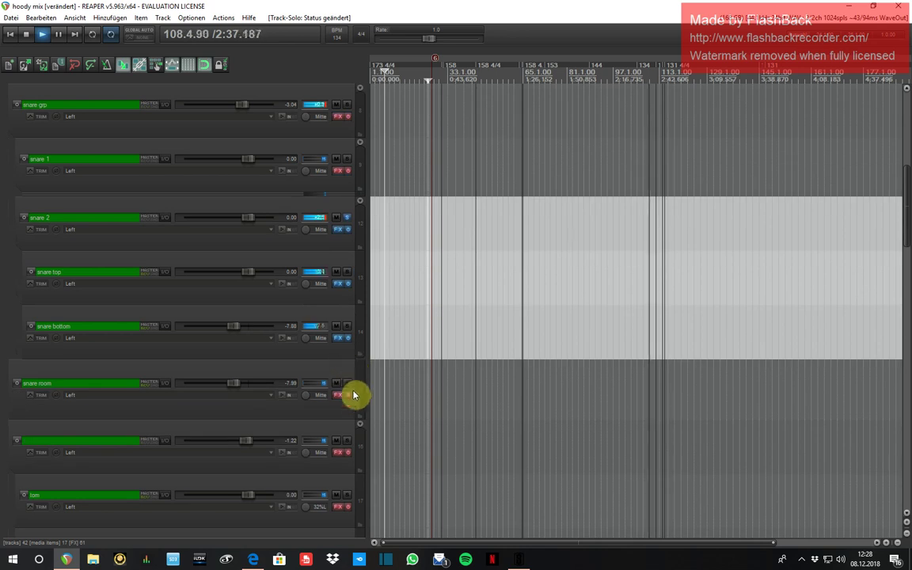
{"action": "left_click", "coordinate": [351, 385]}
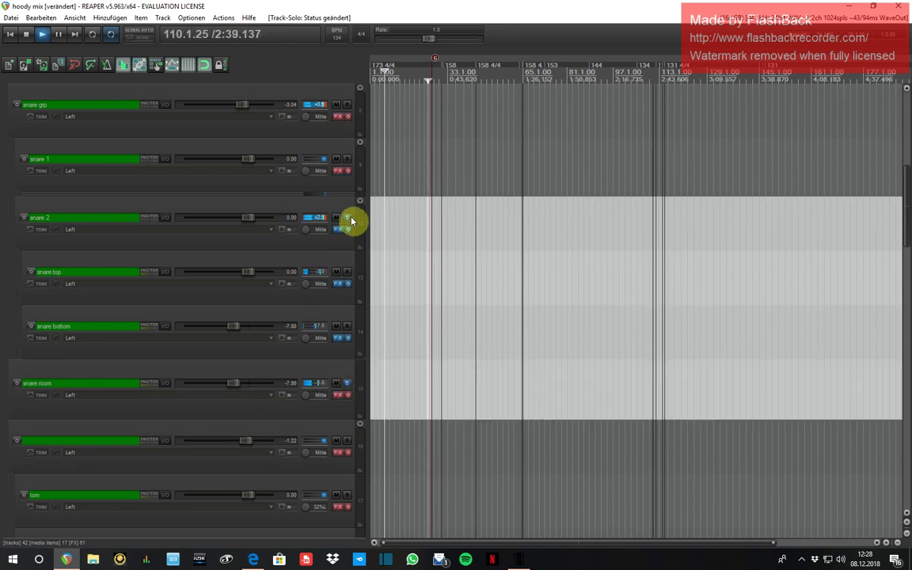
{"action": "left_click", "coordinate": [349, 385]}
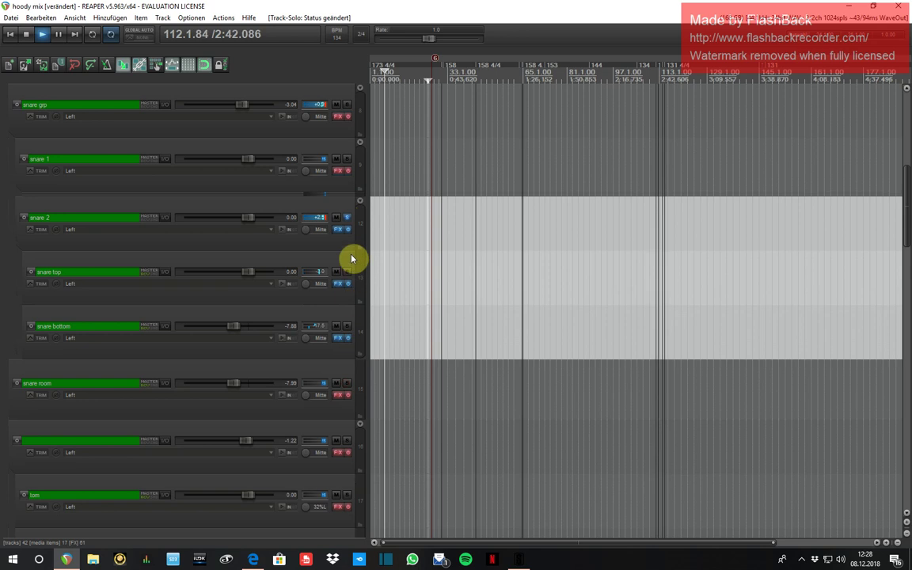
Step: Expand the snare 1 folder, solo it with its effects on instead of snare 2, and open its effects chain
{"action": "left_click", "coordinate": [362, 144]}
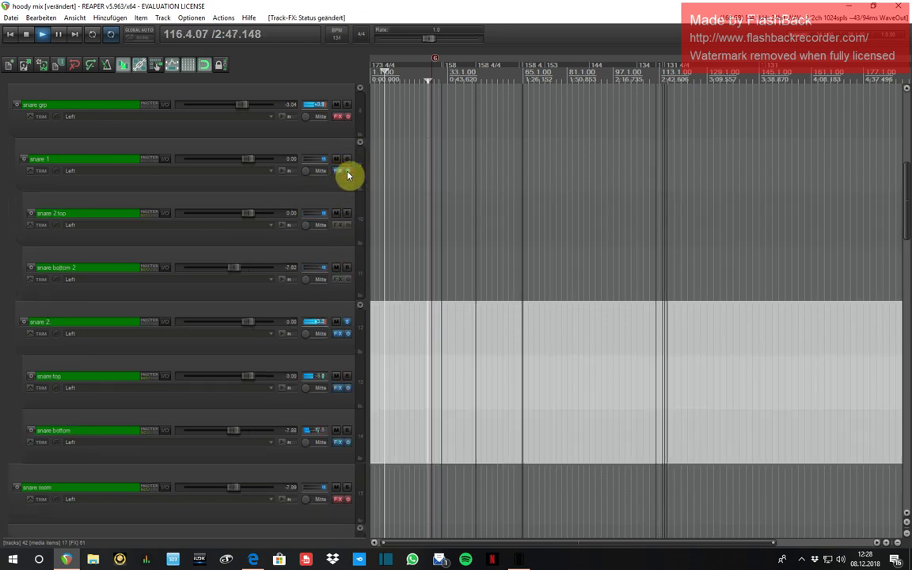
{"action": "left_click", "coordinate": [348, 159]}
{"action": "left_click", "coordinate": [346, 325]}
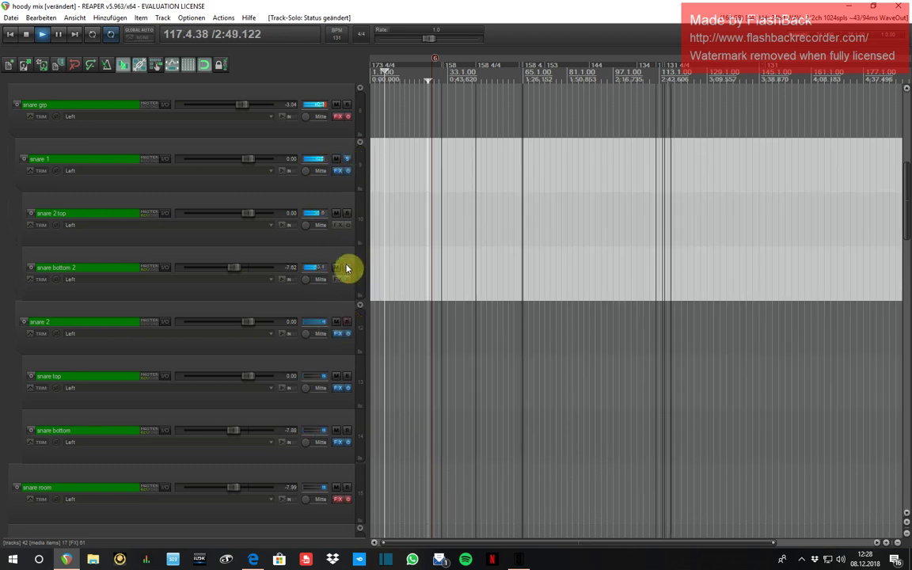
{"action": "left_click", "coordinate": [338, 171]}
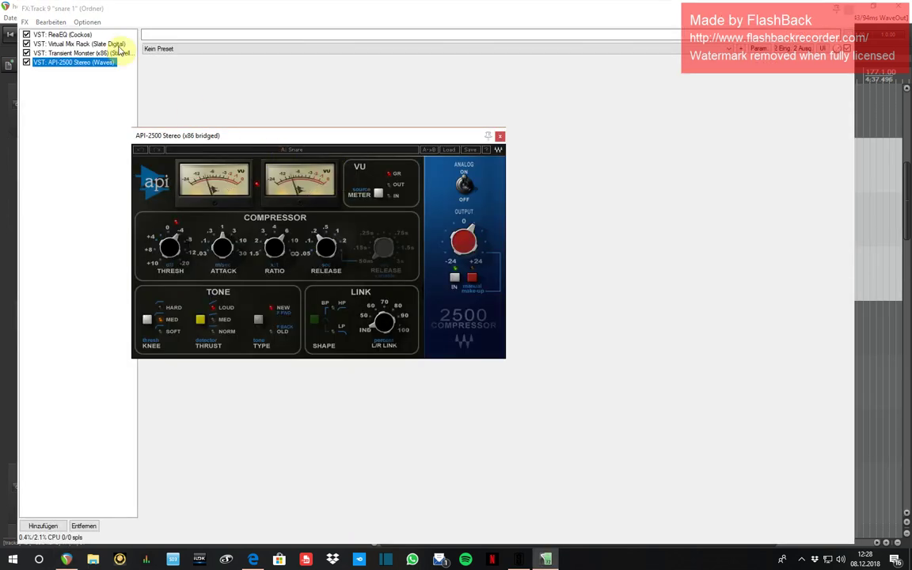
Step: Bypass all of snare 1's effects, re-enable ReaEQ and Virtual Mix Rack in turn, and toggle the rack's Virtual Channel module
{"action": "left_click", "coordinate": [82, 35]}
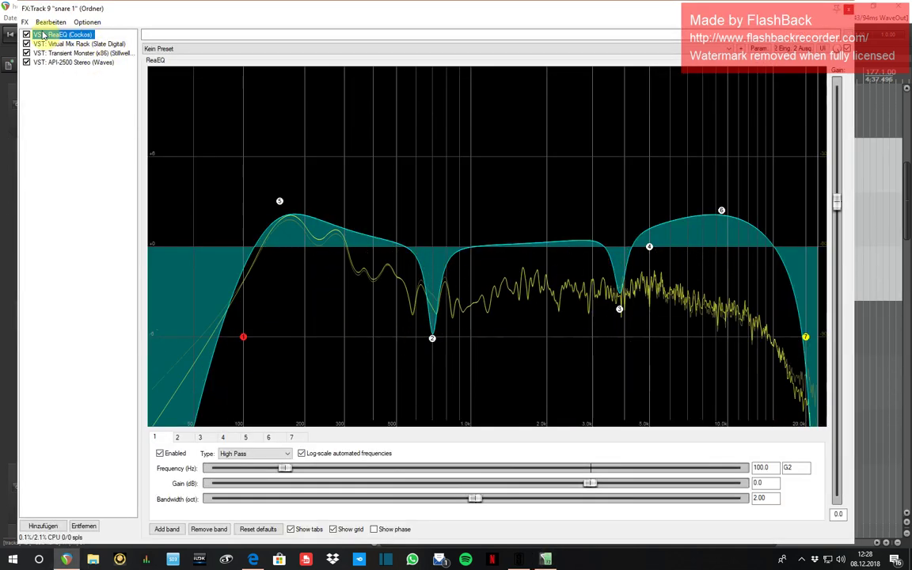
{"action": "left_click", "coordinate": [26, 53]}
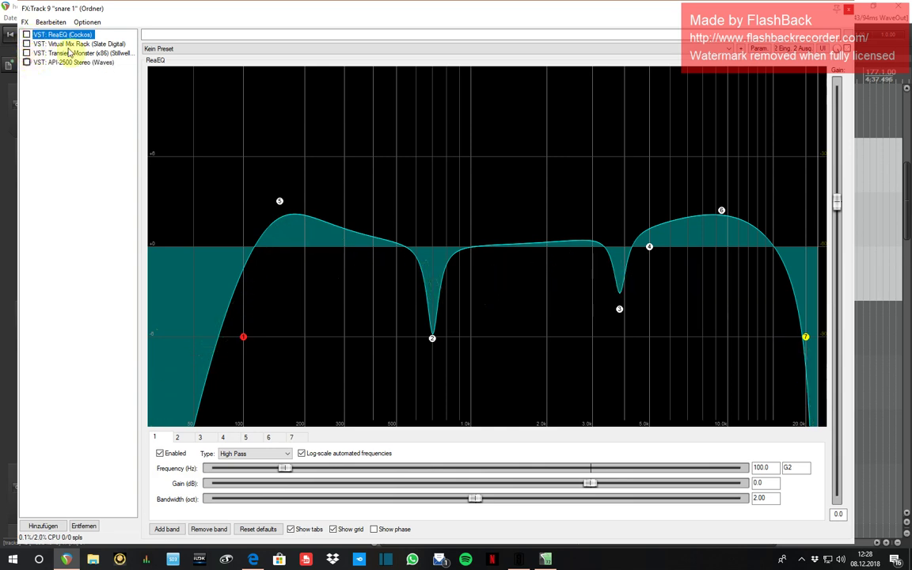
{"action": "left_click", "coordinate": [26, 35]}
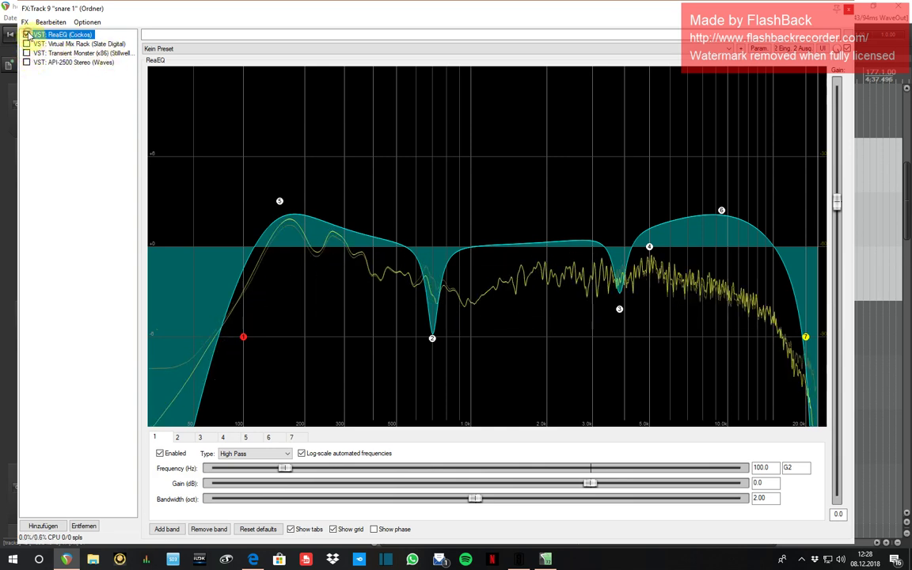
{"action": "left_click", "coordinate": [45, 46]}
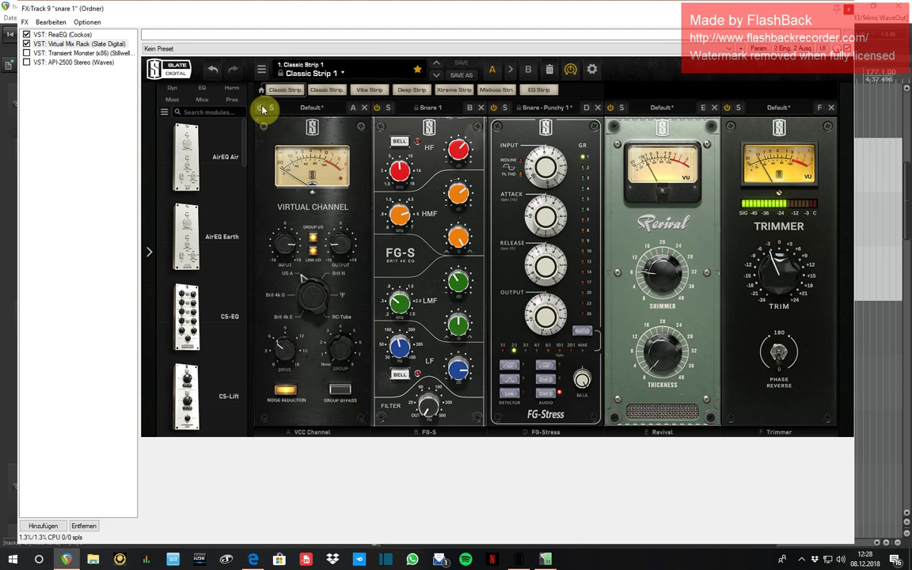
{"action": "left_click", "coordinate": [261, 108]}
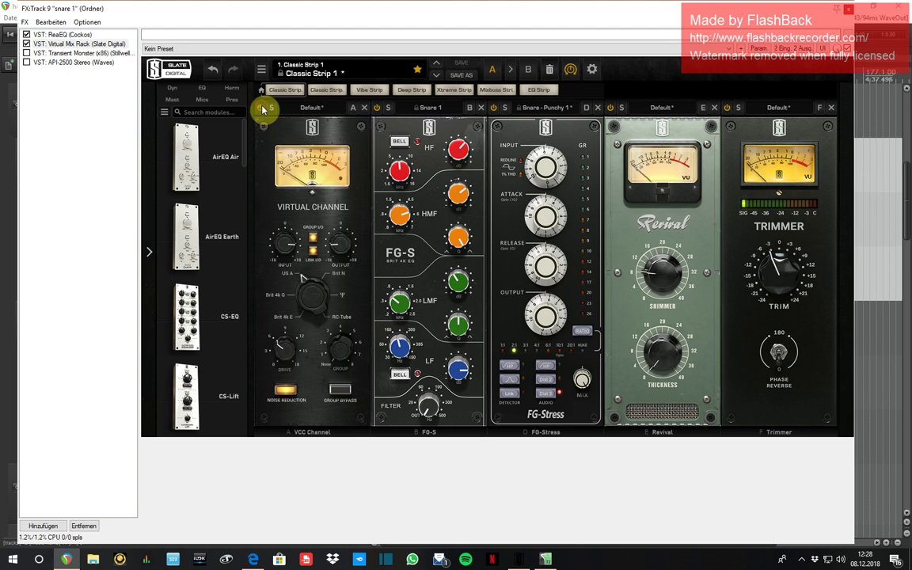
Step: Show the Transient Monster on snare 1, move its window clear of the effects list, and toggle it on and off to compare
{"action": "left_click", "coordinate": [50, 53]}
{"action": "left_click_drag", "start_coordinate": [233, 25], "coordinate": [531, 106]}
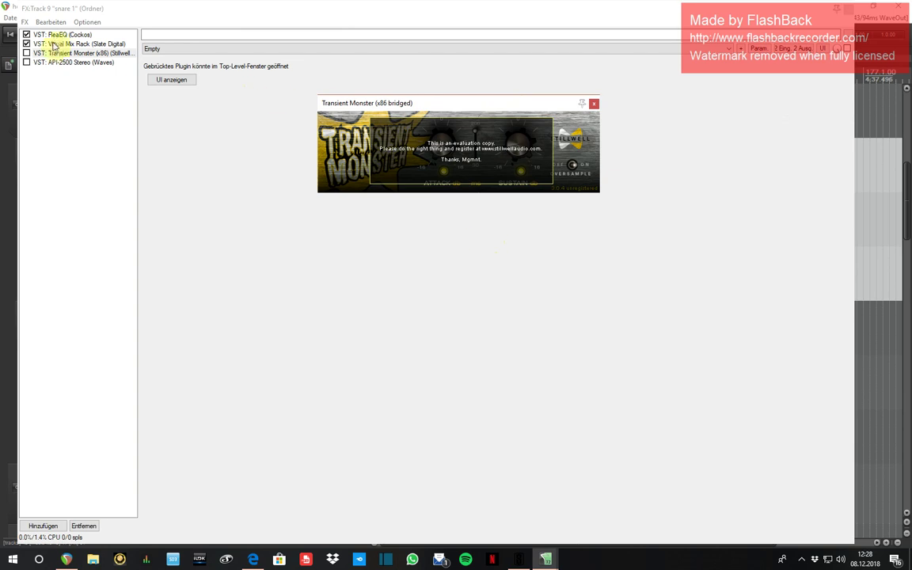
{"action": "left_click", "coordinate": [27, 53]}
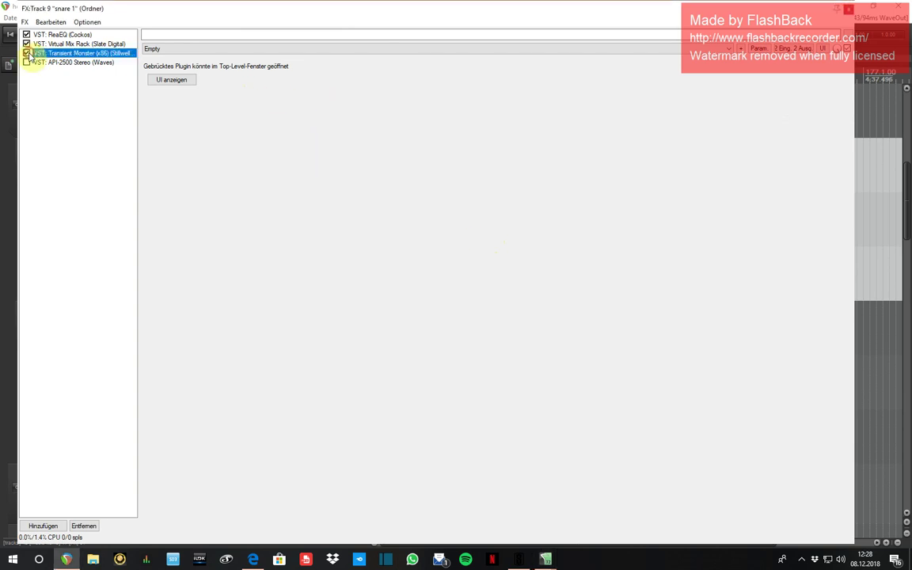
{"action": "left_click", "coordinate": [84, 54]}
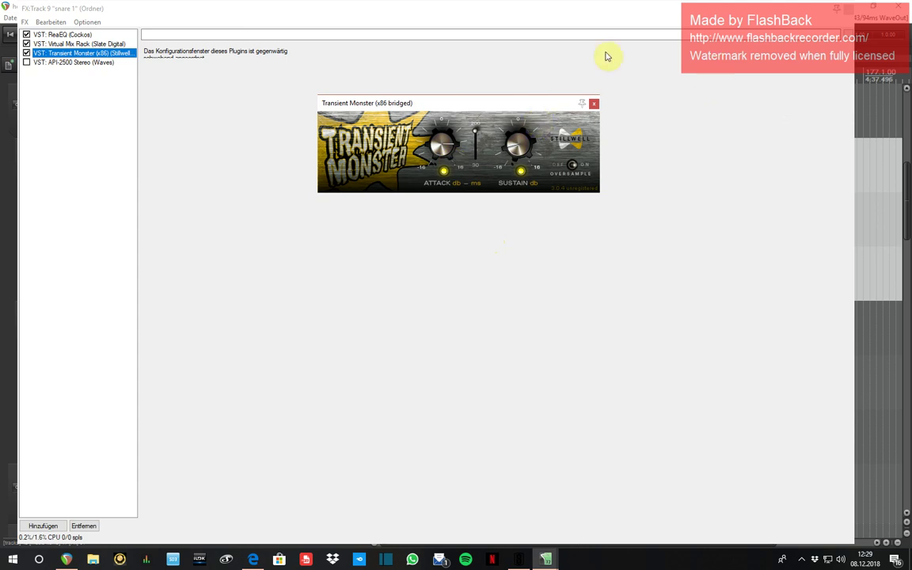
{"action": "left_click", "coordinate": [26, 53]}
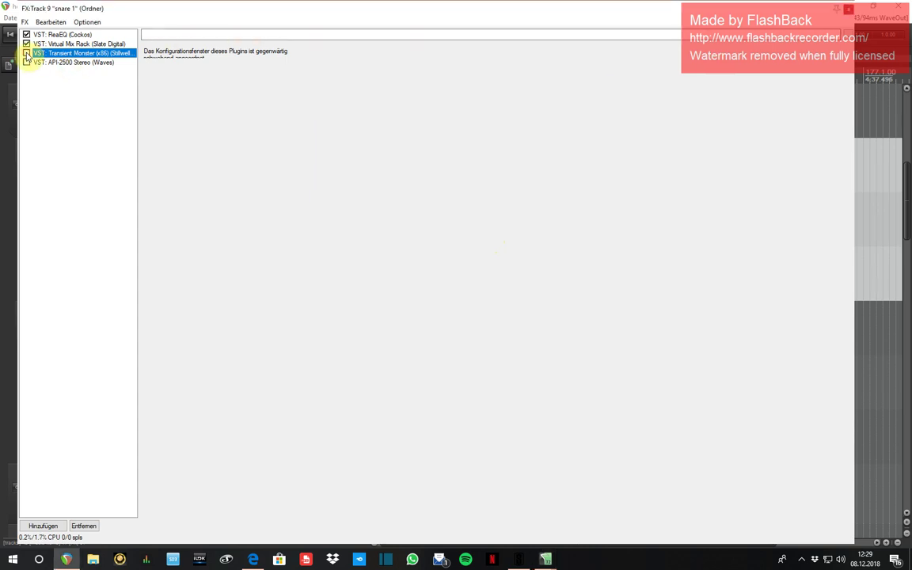
Step: Re-enable the API-2500 compressor on snare 1, view its settings, and close its window and the effects chain
{"action": "left_click", "coordinate": [69, 64]}
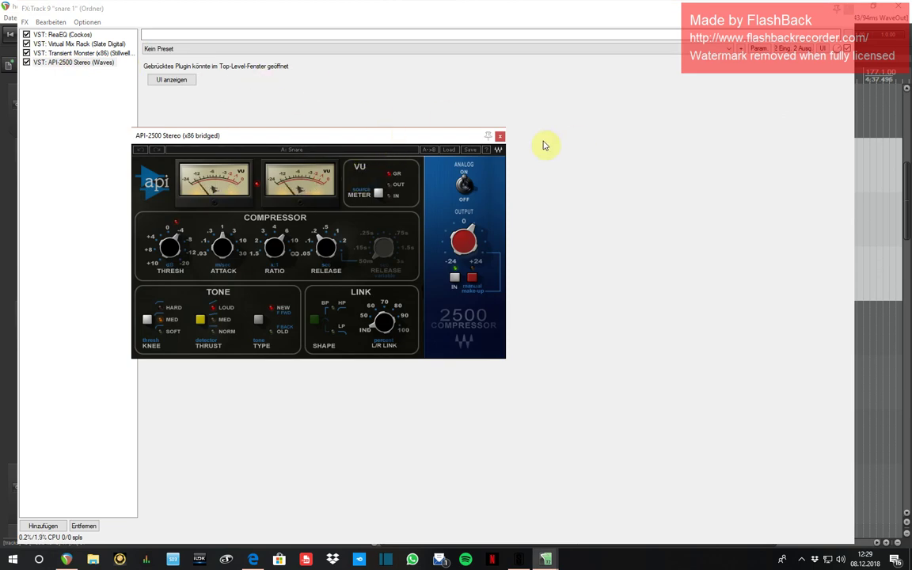
{"action": "left_click", "coordinate": [501, 138]}
{"action": "left_click", "coordinate": [846, 15]}
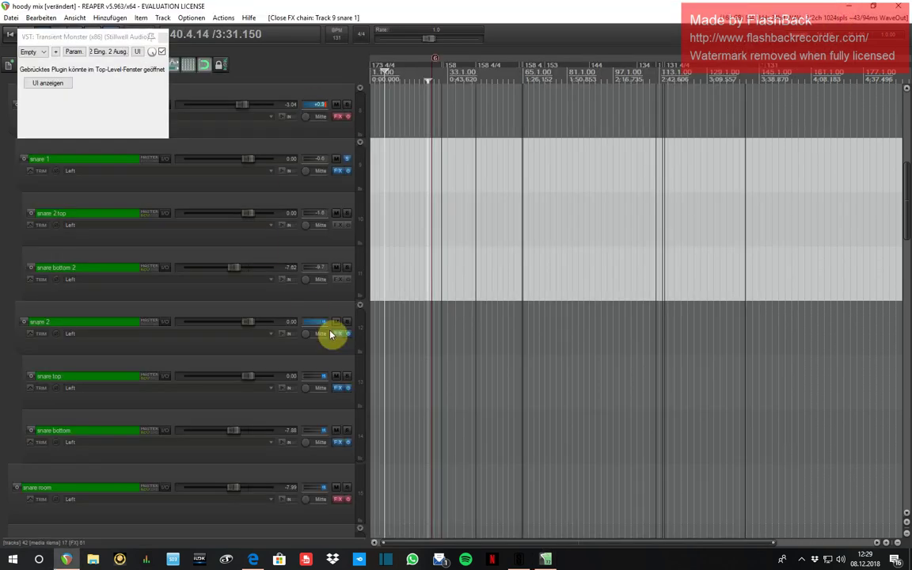
Step: Solo the snare grp track and release snare 1's solo to hear both snares together
{"action": "left_click", "coordinate": [346, 109]}
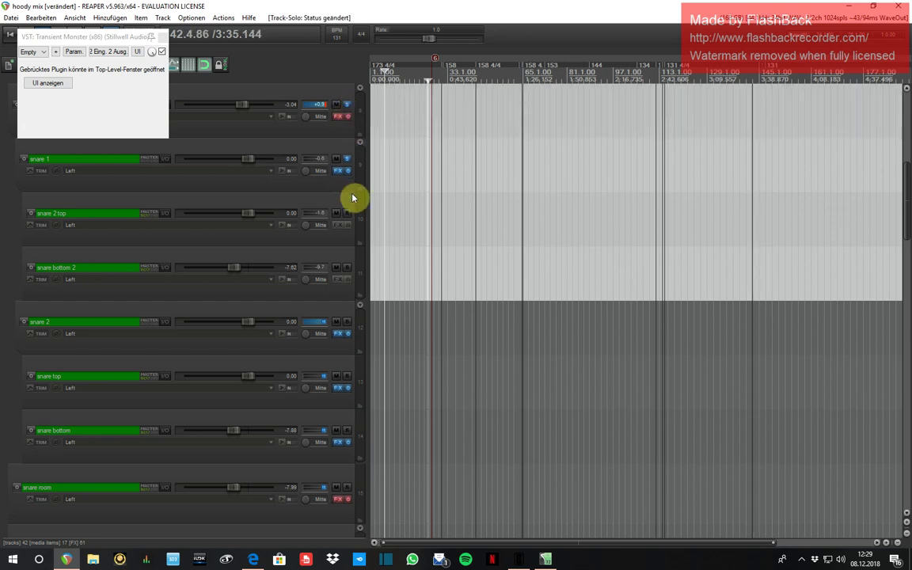
{"action": "left_click", "coordinate": [348, 158]}
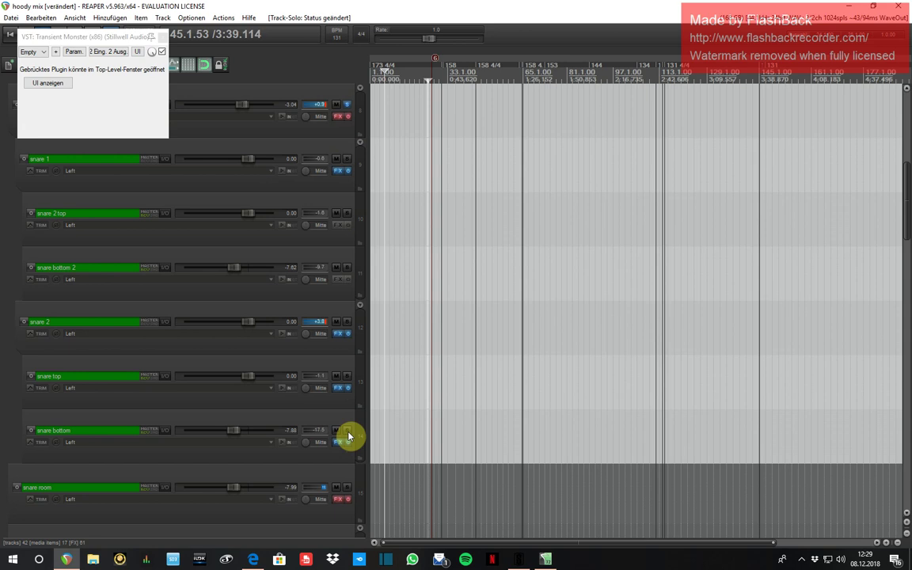
Step: Play the drums from about 0:48, show the snare grp effects chain clear of the tracks, and bypass its L3-LL Multi Stereo and ReaEQ
{"action": "scroll", "coordinate": [362, 342], "scroll_direction": "up", "scroll_amount": 2}
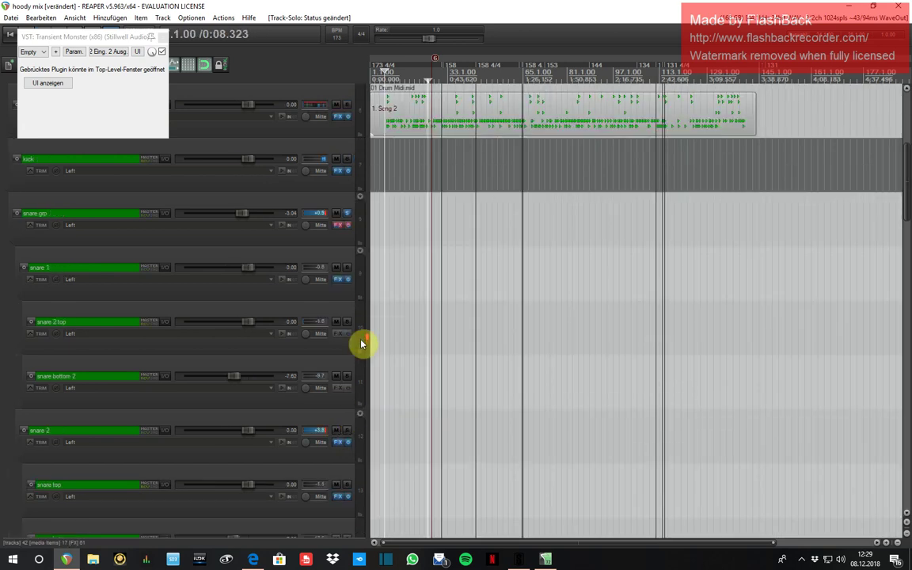
{"action": "scroll", "coordinate": [361, 344], "scroll_direction": "up", "scroll_amount": 1}
{"action": "left_click", "coordinate": [457, 132]}
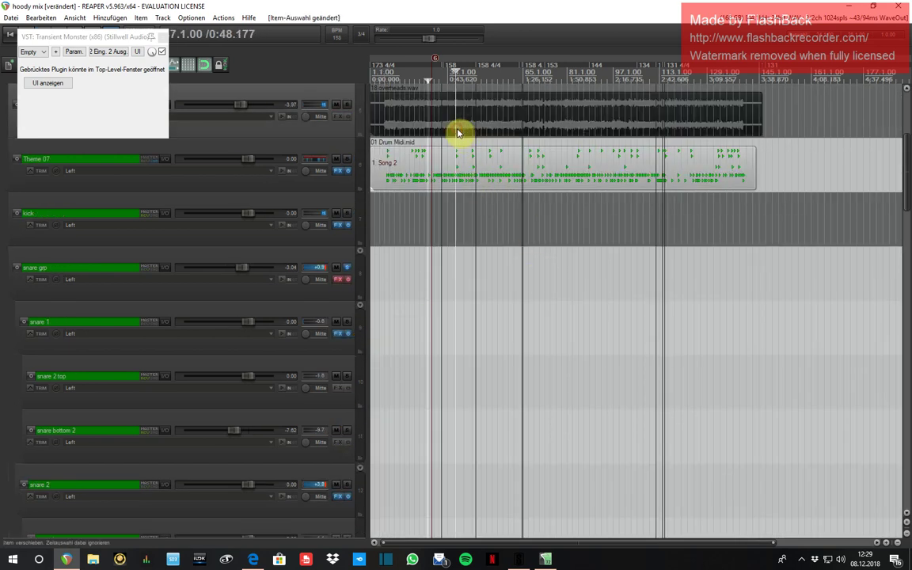
{"action": "left_click", "coordinate": [339, 281]}
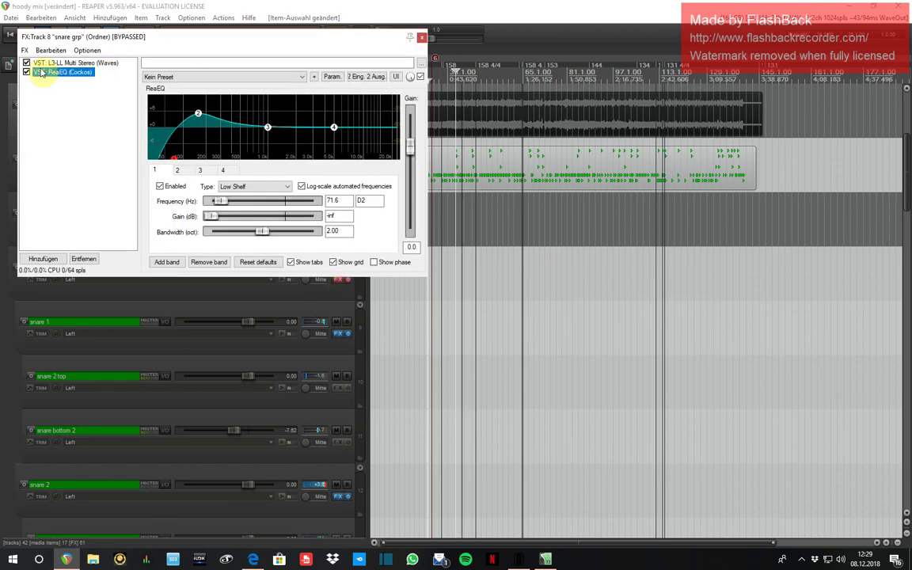
{"action": "left_click_drag", "start_coordinate": [122, 39], "coordinate": [565, 70]}
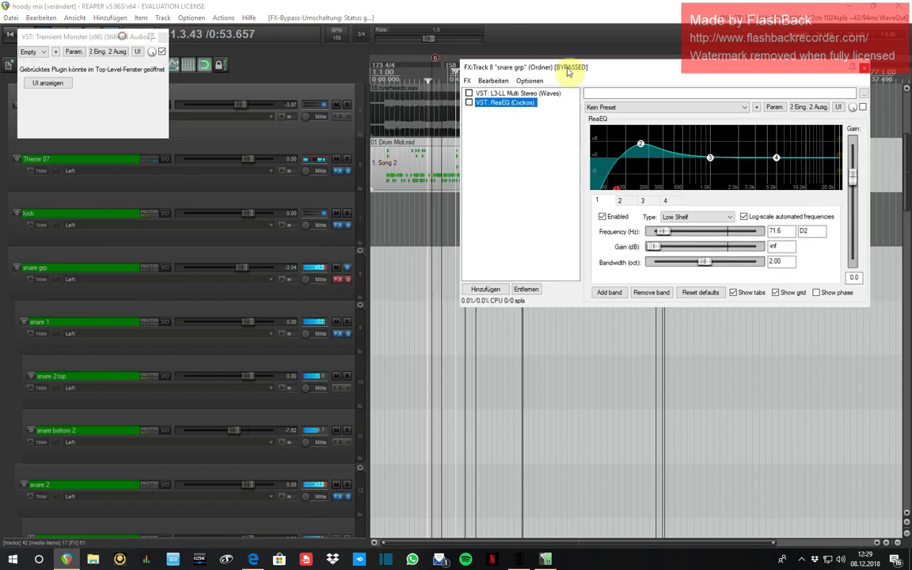
Step: Re-enable the snare grp effects with L3-LL Multi Stereo and ReaEQ, view the L3-LL settings, and close both windows
{"action": "left_click", "coordinate": [347, 279]}
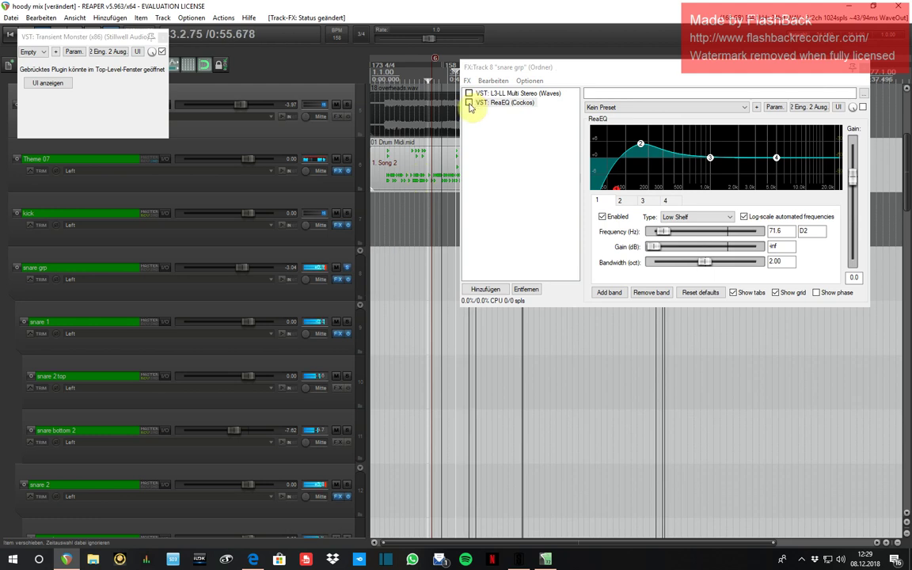
{"action": "double_click", "coordinate": [476, 93]}
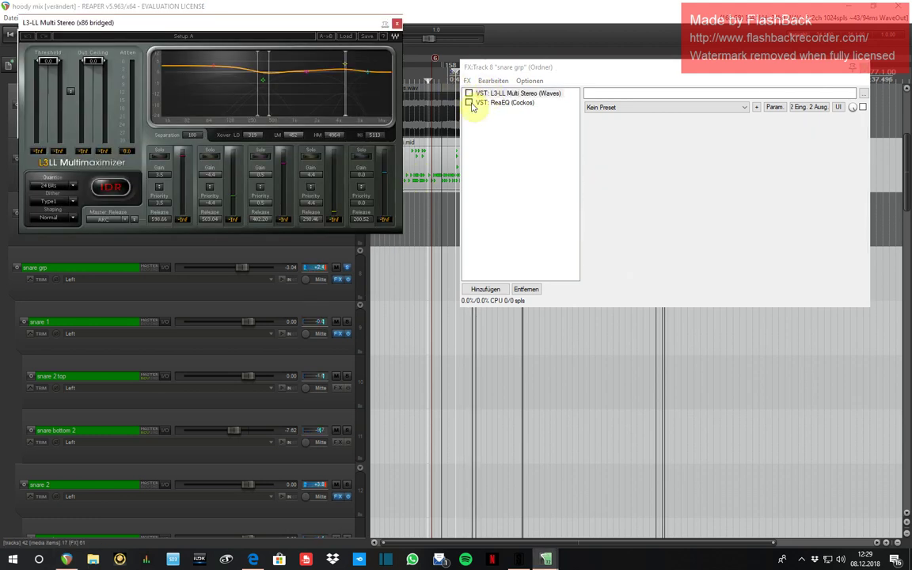
{"action": "left_click", "coordinate": [470, 94]}
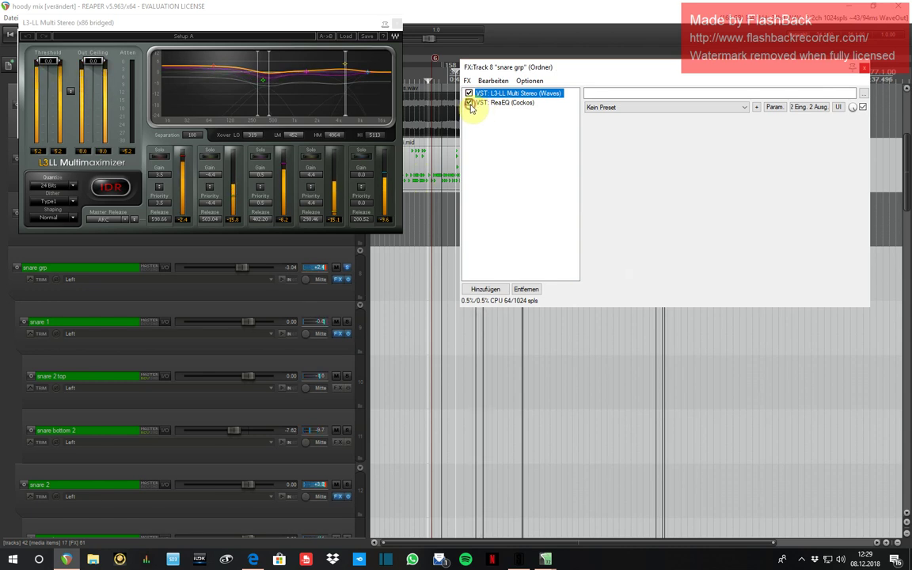
{"action": "left_click", "coordinate": [470, 103]}
{"action": "left_click", "coordinate": [864, 68]}
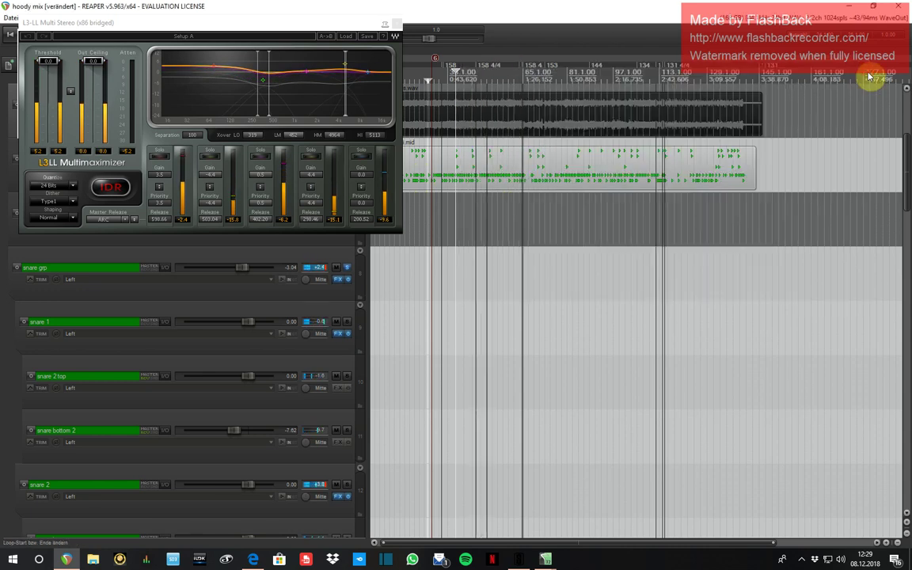
{"action": "left_click", "coordinate": [398, 23]}
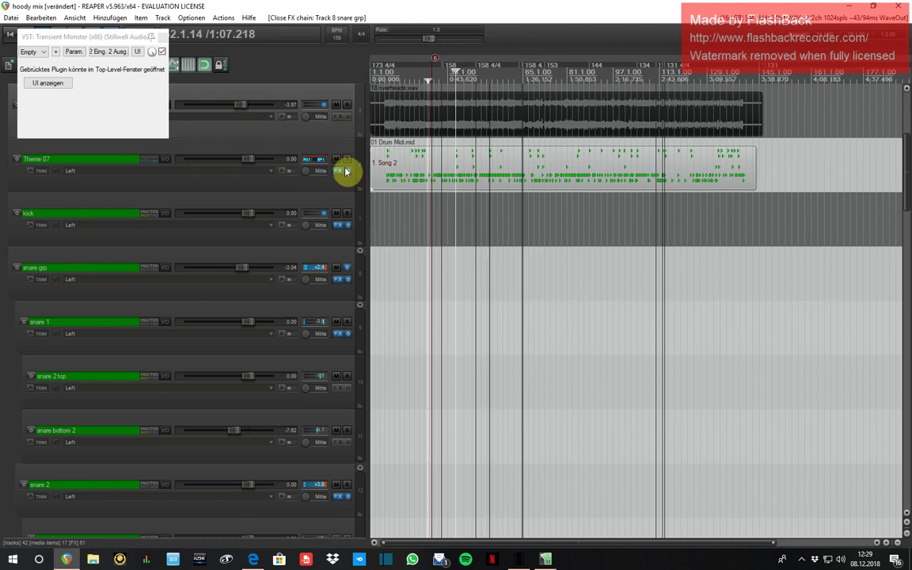
Step: Release the snare grp solo and collapse the snare 1, snare 2 and snare grp folders to compact view
{"action": "left_click", "coordinate": [347, 268]}
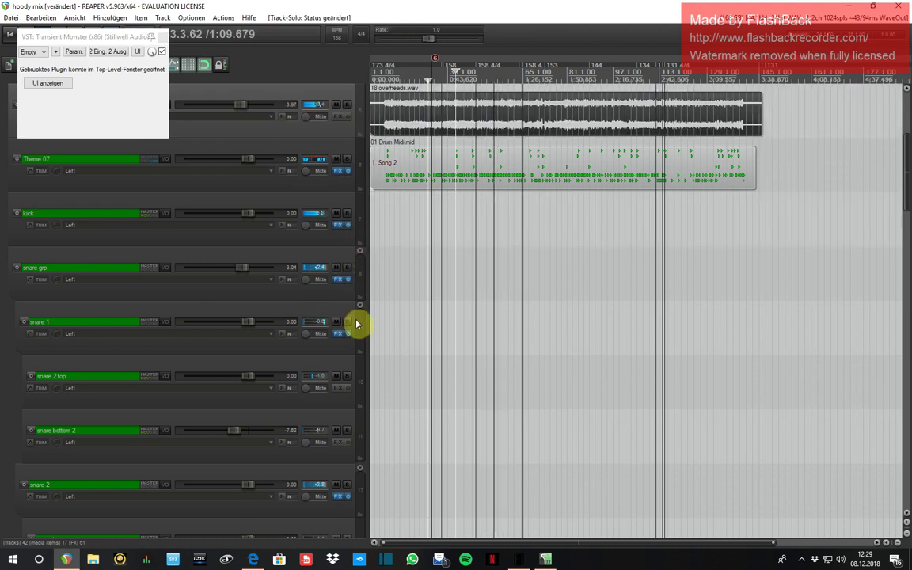
{"action": "scroll", "coordinate": [356, 321], "scroll_direction": "down", "scroll_amount": 2}
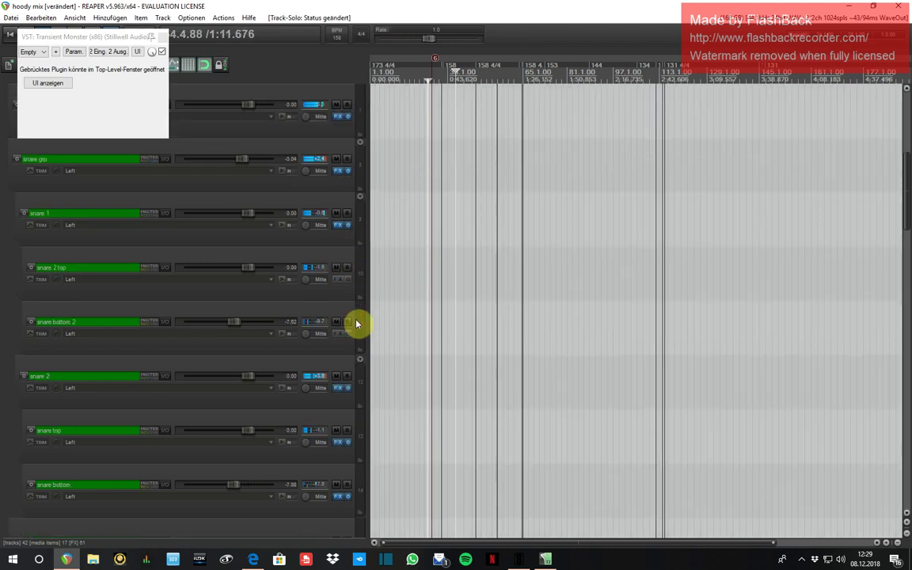
{"action": "left_click", "coordinate": [360, 360]}
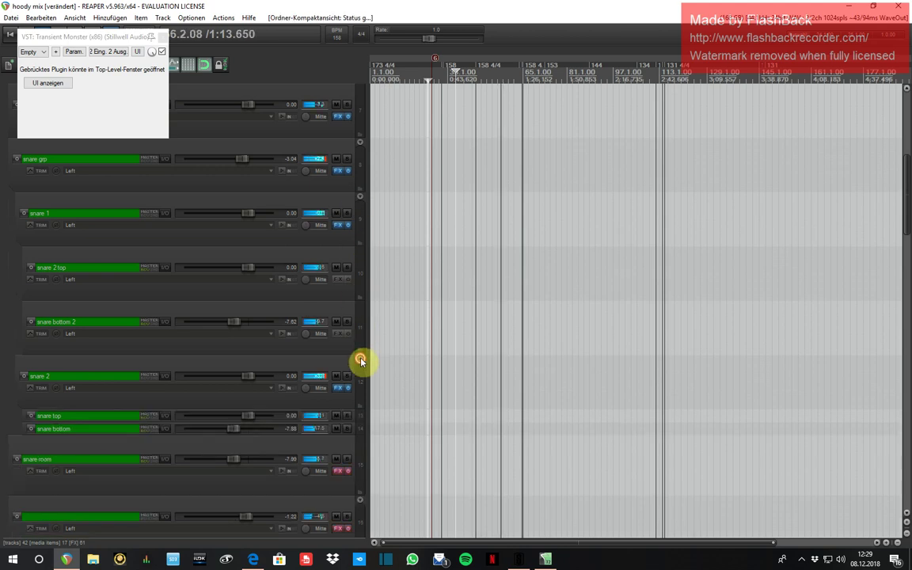
{"action": "left_click", "coordinate": [361, 198]}
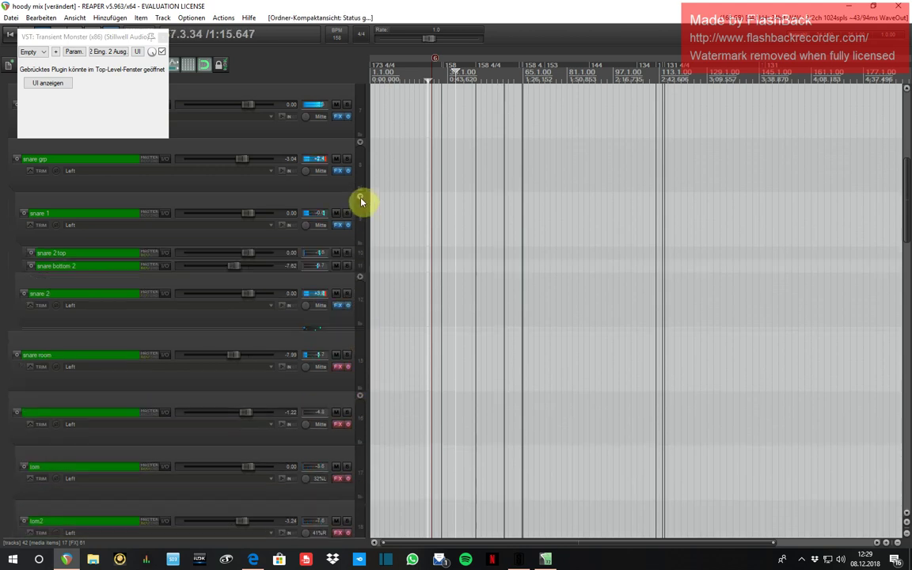
{"action": "left_click", "coordinate": [361, 198]}
{"action": "left_click", "coordinate": [360, 143]}
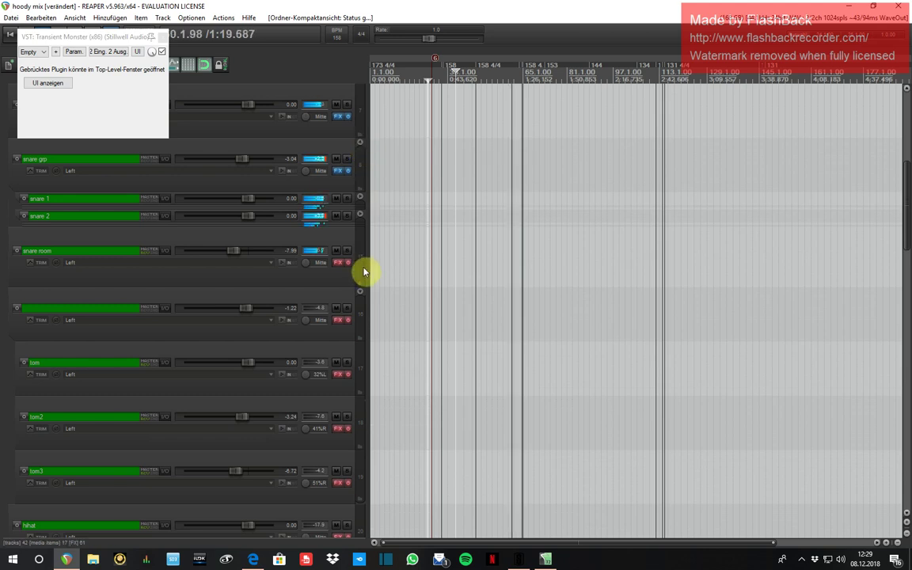
Step: Solo snare room with its effects enabled, review its ReaEQ and RCompressor Stereo settings, and release the solo
{"action": "left_click", "coordinate": [347, 251]}
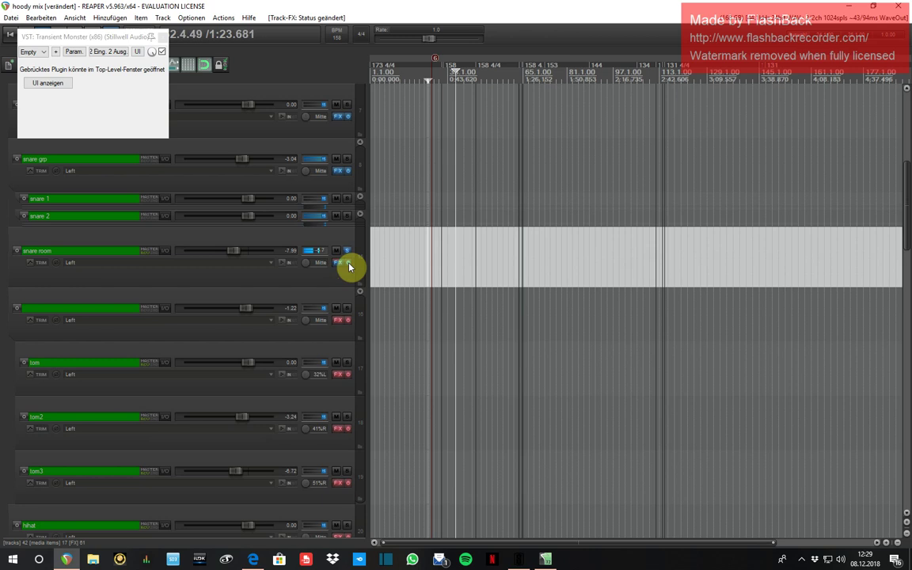
{"action": "left_click", "coordinate": [338, 263]}
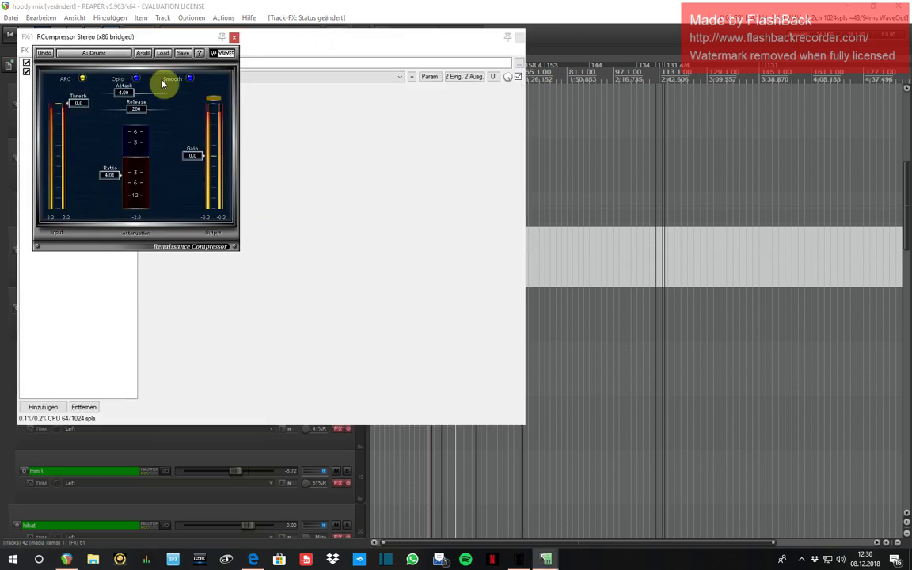
{"action": "left_click", "coordinate": [235, 39]}
{"action": "left_click", "coordinate": [83, 64]}
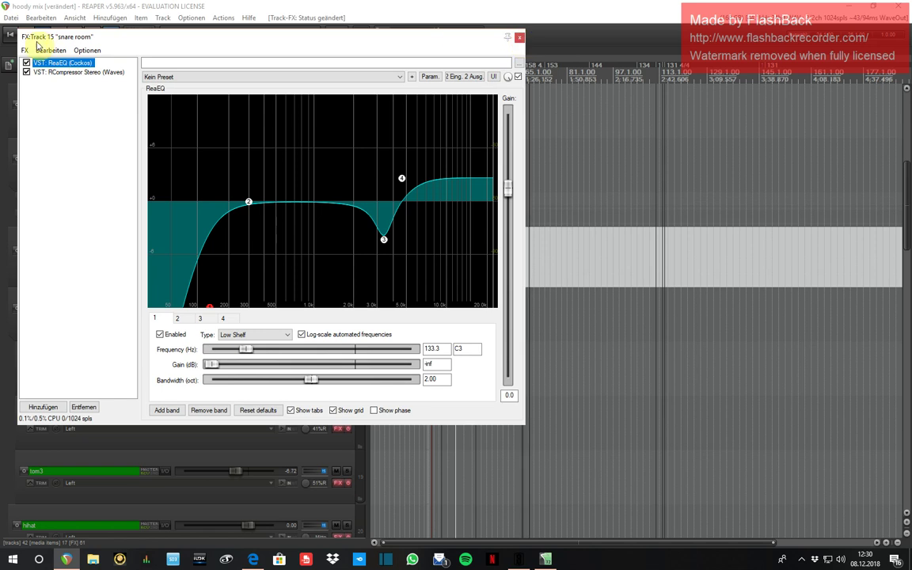
{"action": "double_click", "coordinate": [66, 72]}
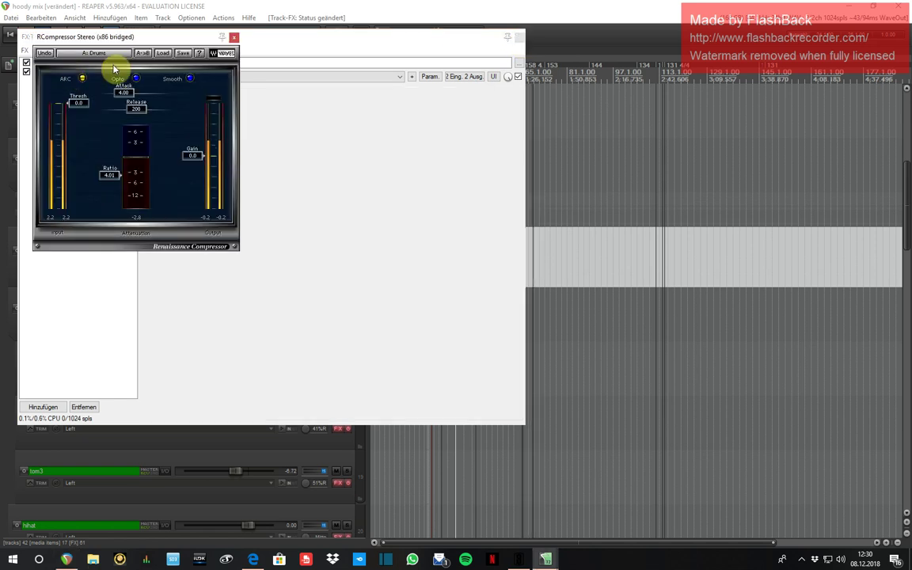
{"action": "left_click", "coordinate": [235, 38]}
{"action": "left_click", "coordinate": [519, 37]}
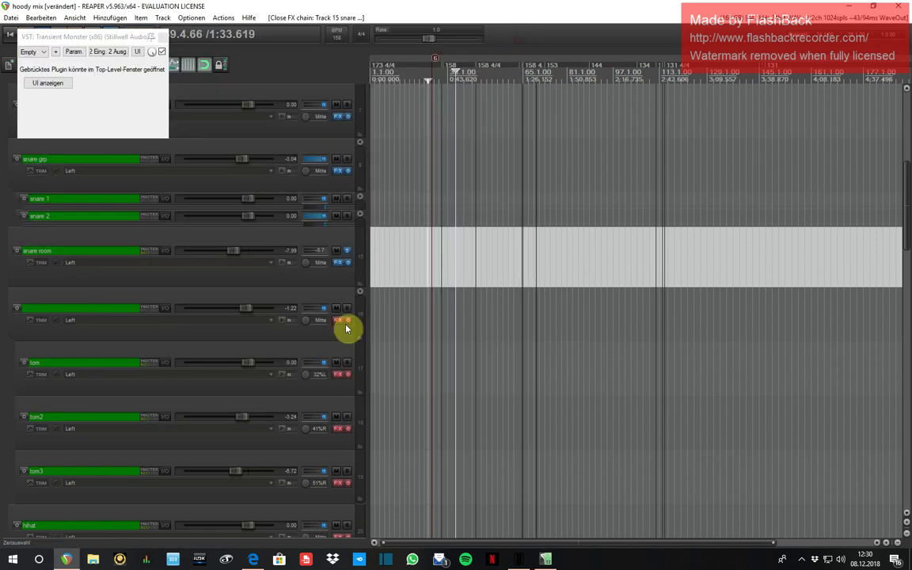
{"action": "left_click", "coordinate": [349, 252]}
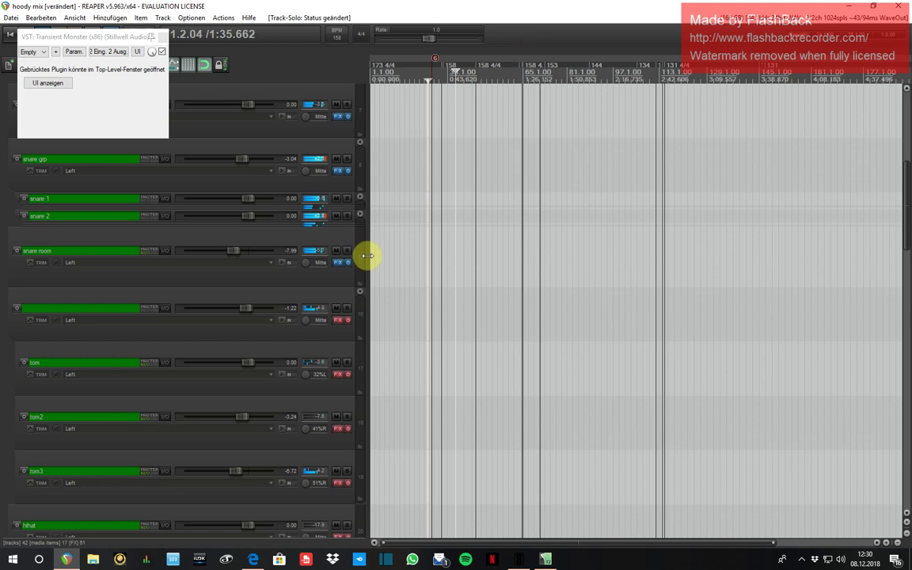
Step: Solo the unnamed folder track above the toms and play from about bar 70 to find a tom part
{"action": "scroll", "coordinate": [361, 269], "scroll_direction": "down", "scroll_amount": 1}
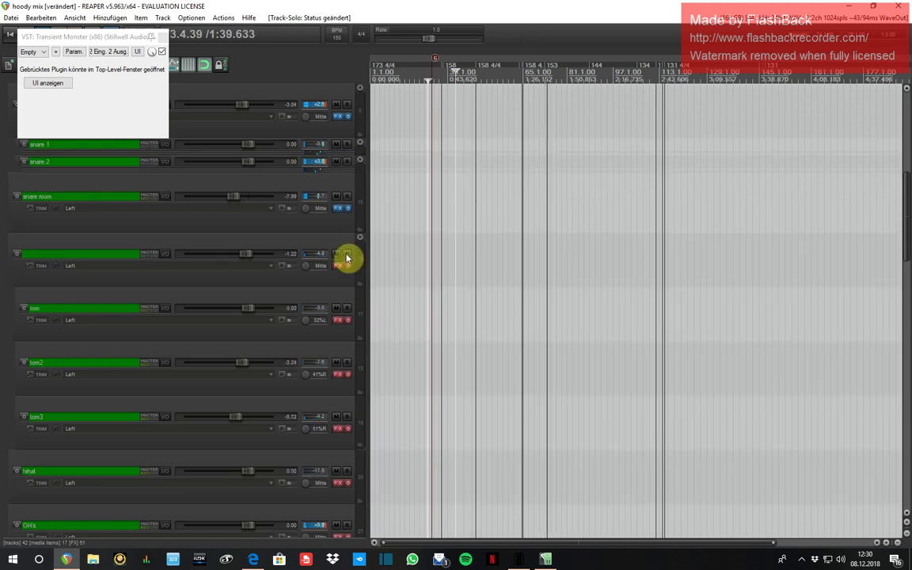
{"action": "left_click", "coordinate": [346, 255]}
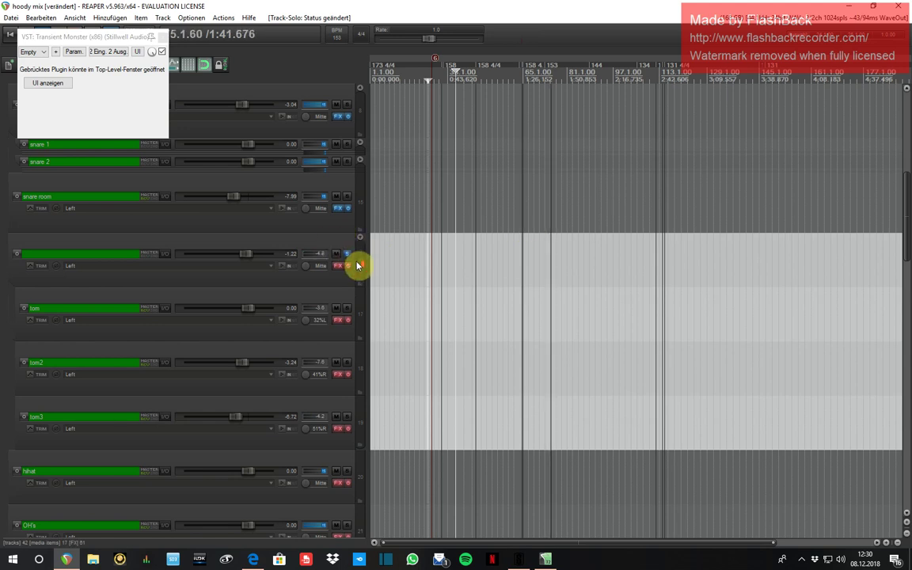
{"action": "scroll", "coordinate": [356, 263], "scroll_direction": "up", "scroll_amount": 5}
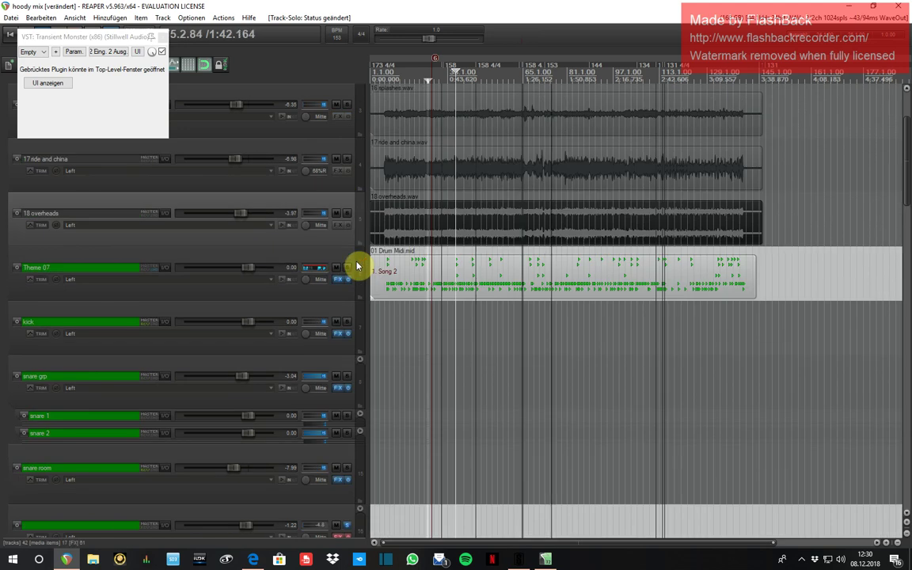
{"action": "left_click", "coordinate": [532, 303]}
{"action": "scroll", "coordinate": [522, 317], "scroll_direction": "up", "scroll_amount": 8}
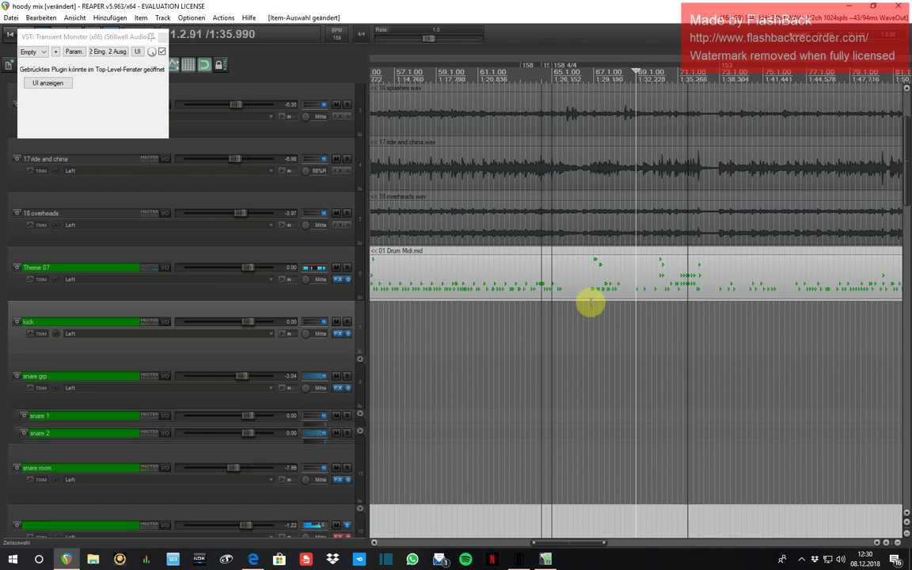
{"action": "scroll", "coordinate": [601, 302], "scroll_direction": "down", "scroll_amount": 4}
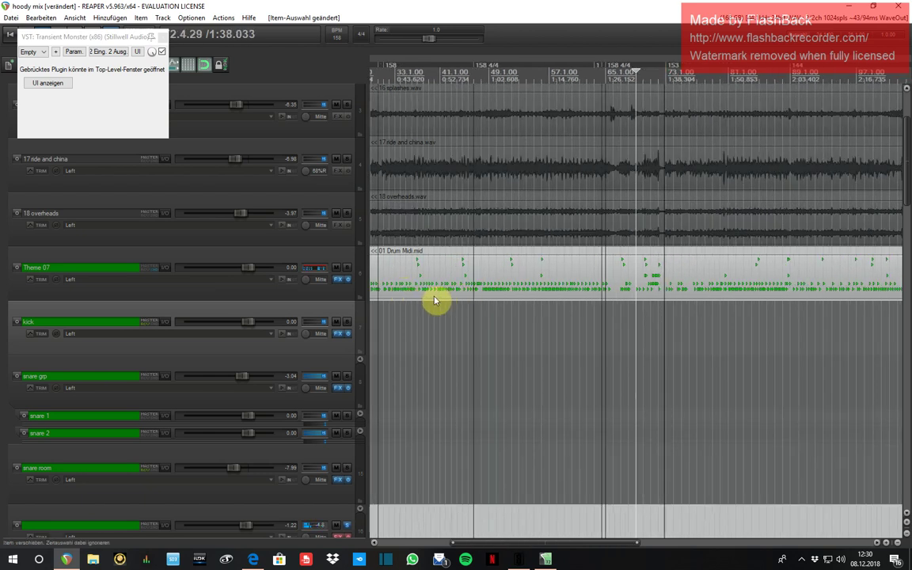
{"action": "scroll", "coordinate": [422, 308], "scroll_direction": "down", "scroll_amount": 4}
Step: Locate the tom fill around bar 37, make a time selection over it, and play from about bar 18
{"action": "left_click", "coordinate": [419, 308]}
{"action": "scroll", "coordinate": [427, 307], "scroll_direction": "up", "scroll_amount": 5}
{"action": "left_click", "coordinate": [634, 306]}
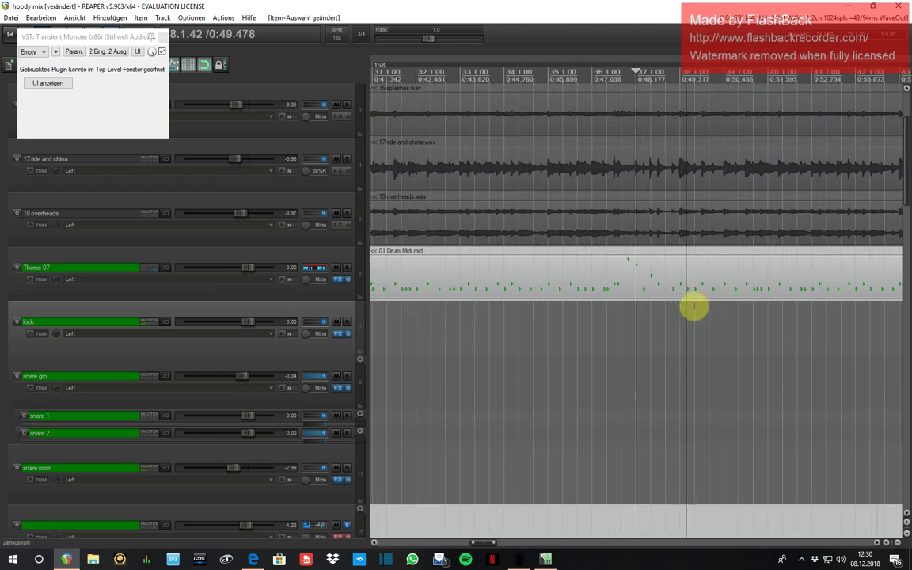
{"action": "left_click", "coordinate": [618, 316]}
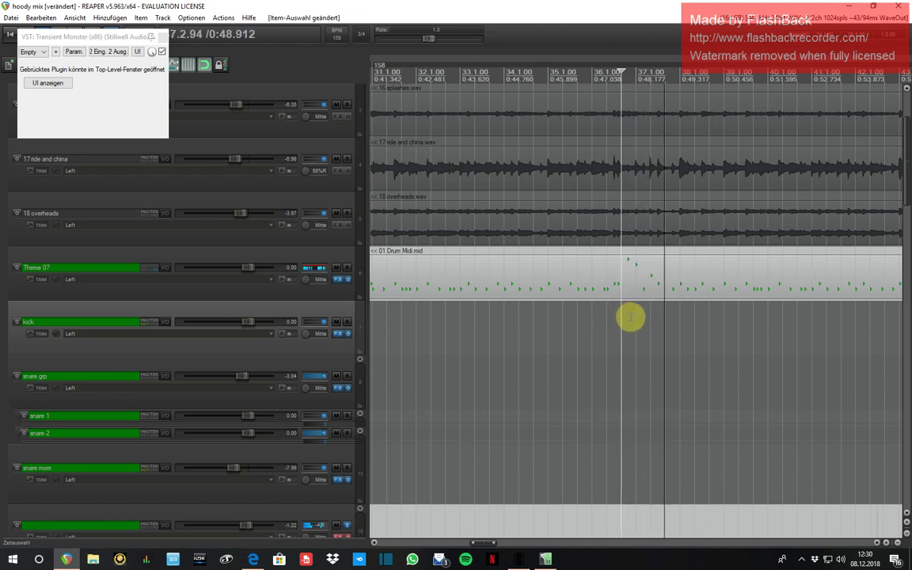
{"action": "left_click_drag", "start_coordinate": [621, 317], "coordinate": [661, 319]}
{"action": "scroll", "coordinate": [586, 310], "scroll_direction": "down", "scroll_amount": 4}
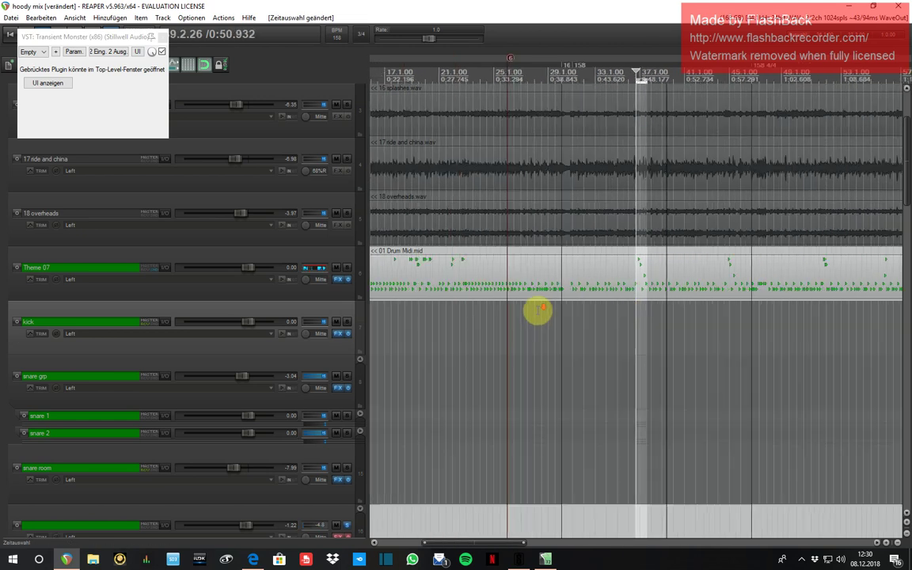
{"action": "left_click", "coordinate": [473, 309]}
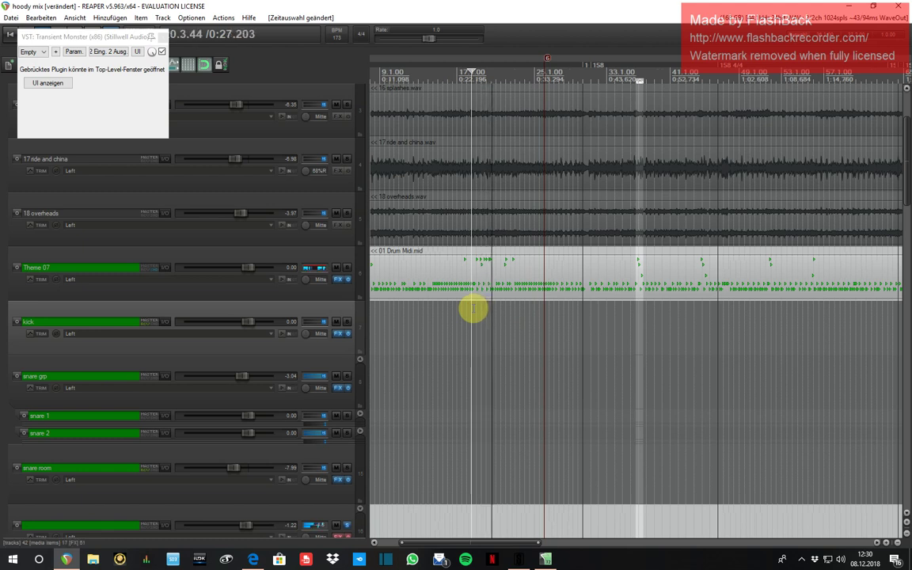
Step: Open the 01 Drum Midi.mid item in the MIDI editor and move all notes of the note 45 tom down two semitones to note 43
{"action": "double_click", "coordinate": [503, 270]}
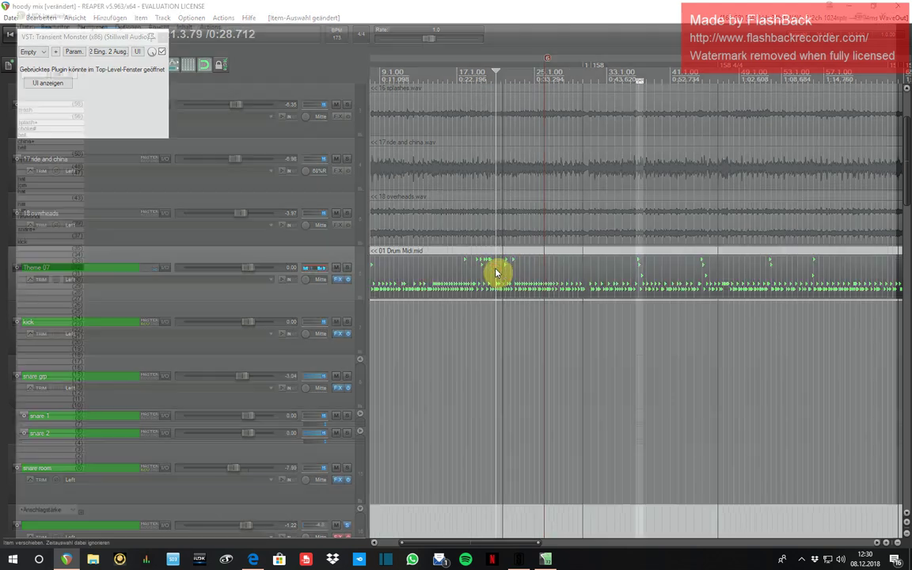
{"action": "scroll", "coordinate": [370, 238], "scroll_direction": "up", "scroll_amount": 6}
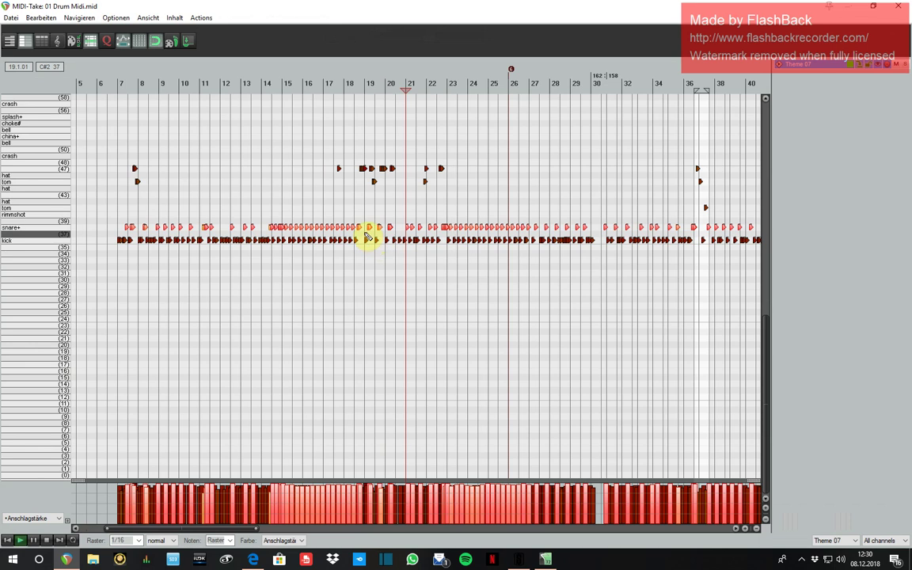
{"action": "scroll", "coordinate": [366, 236], "scroll_direction": "down", "scroll_amount": 5}
{"action": "left_click", "coordinate": [133, 182]}
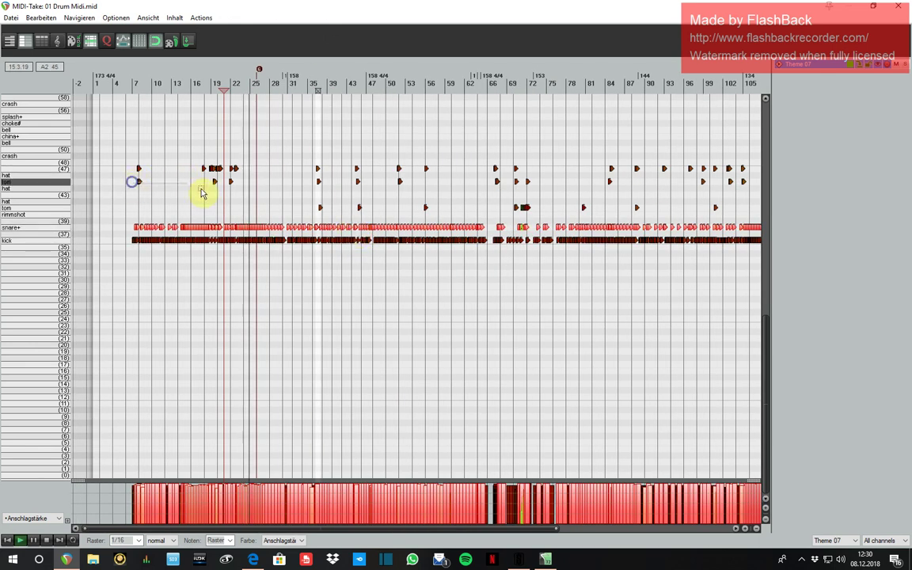
{"action": "scroll", "coordinate": [201, 193], "scroll_direction": "down", "scroll_amount": 6}
{"action": "left_click", "coordinate": [308, 188]}
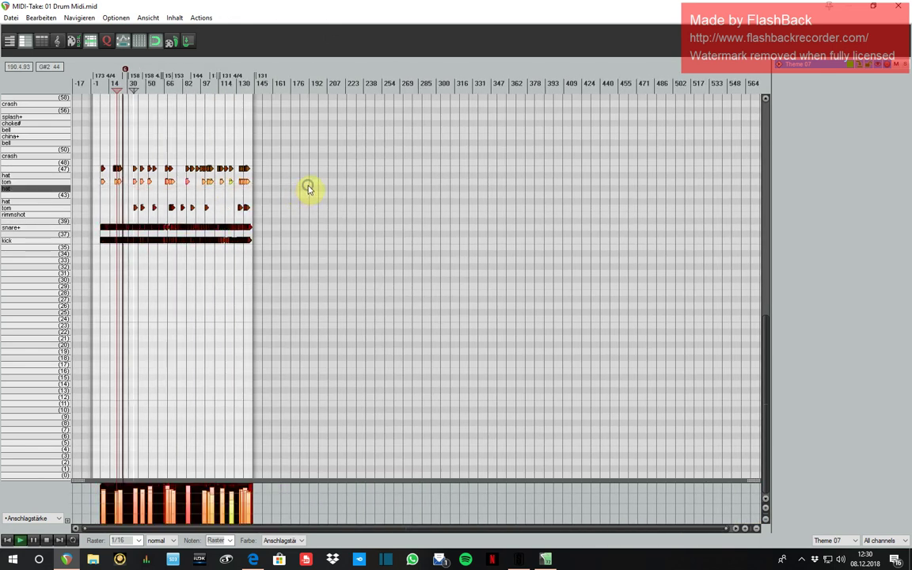
{"action": "key", "text": "Down"}
{"action": "key", "text": "Down"}
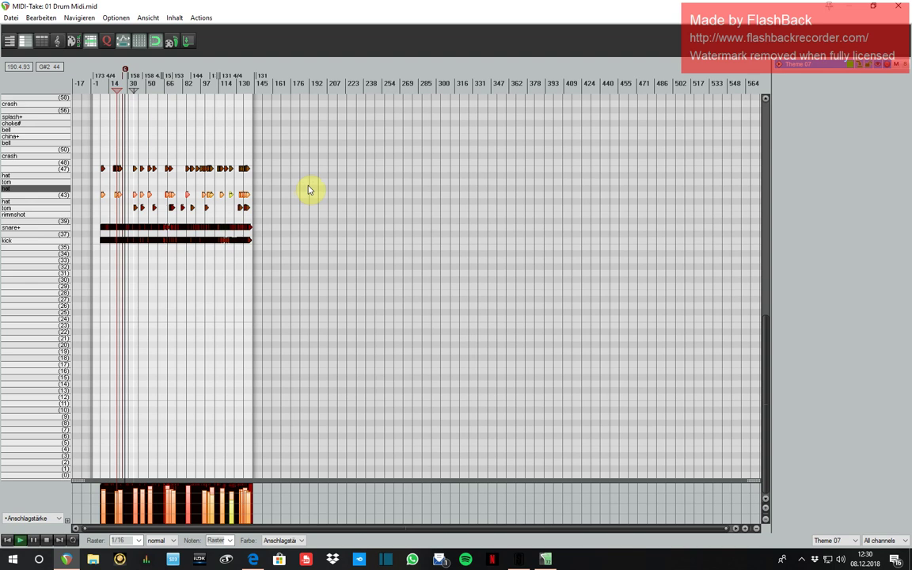
{"action": "scroll", "coordinate": [240, 177], "scroll_direction": "up", "scroll_amount": 6}
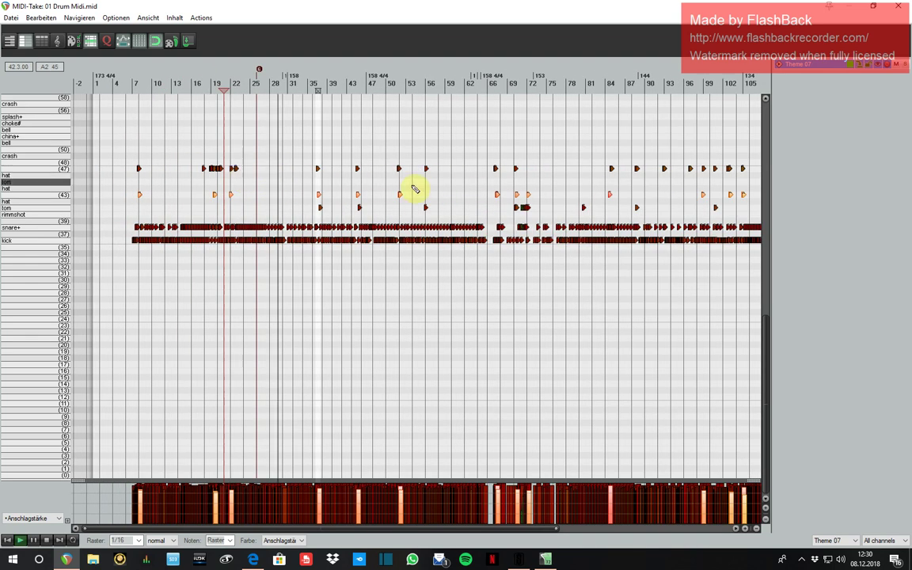
Step: Play the tom fills from about bars 66 and 69, loop bars 70 to 72, and close the MIDI editor
{"action": "left_click", "coordinate": [494, 147]}
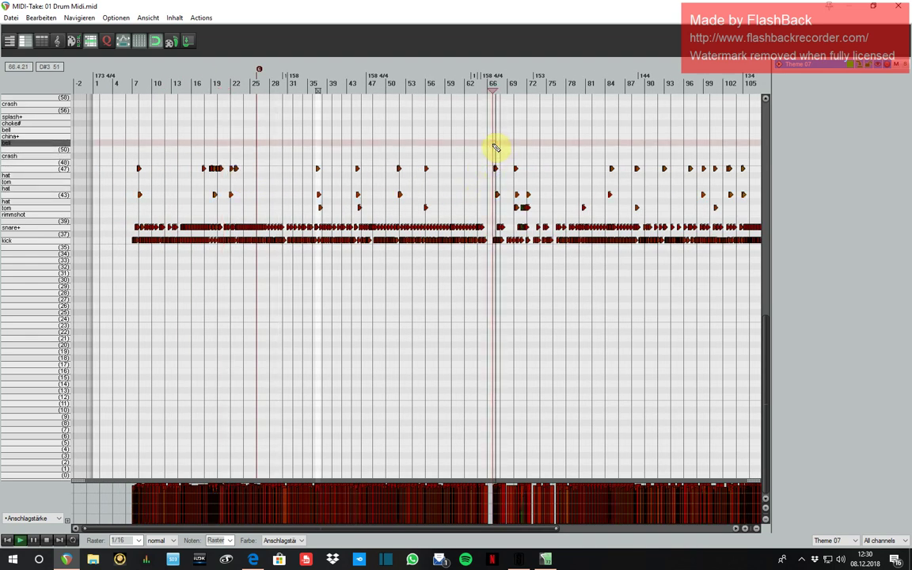
{"action": "left_click", "coordinate": [511, 150]}
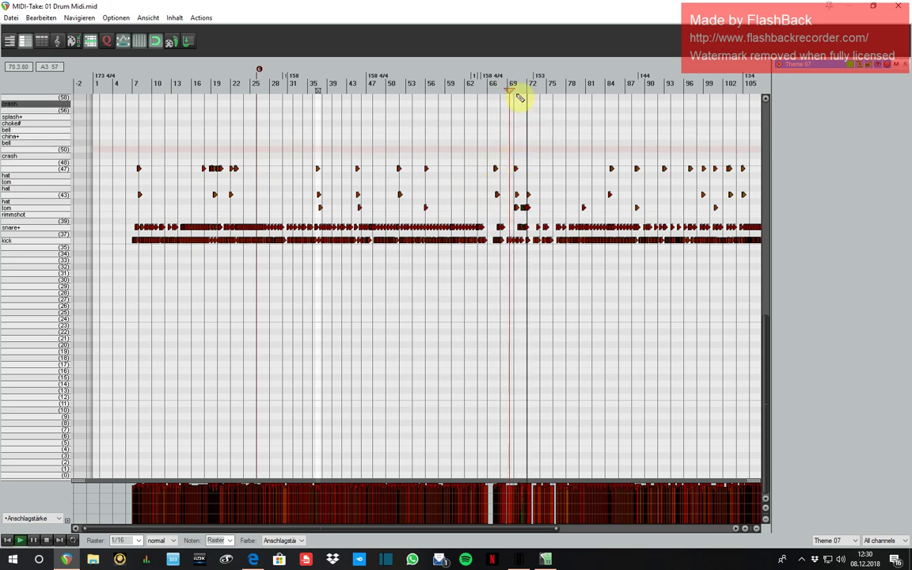
{"action": "scroll", "coordinate": [529, 129], "scroll_direction": "up", "scroll_amount": 3}
{"action": "scroll", "coordinate": [529, 129], "scroll_direction": "up", "scroll_amount": 2}
{"action": "left_click_drag", "start_coordinate": [440, 85], "coordinate": [513, 89]}
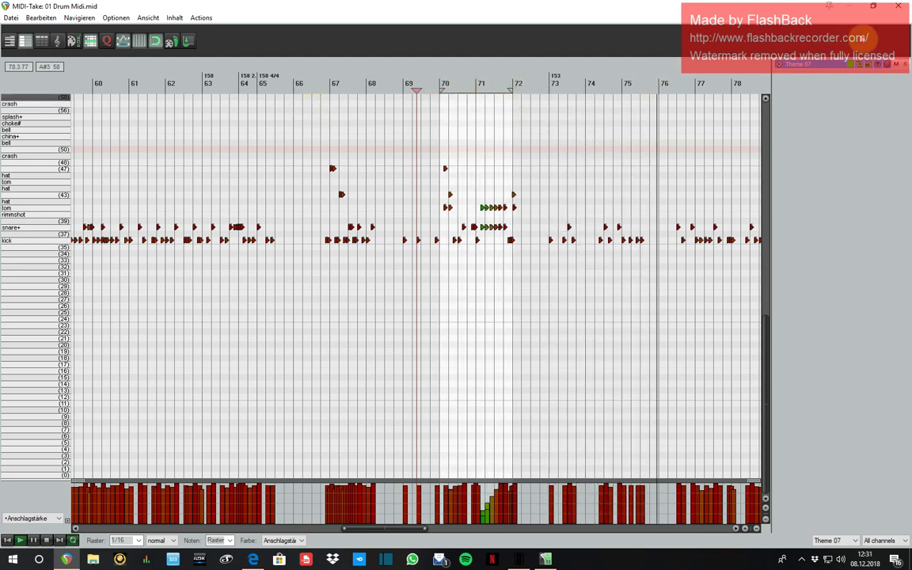
{"action": "left_click", "coordinate": [901, 11]}
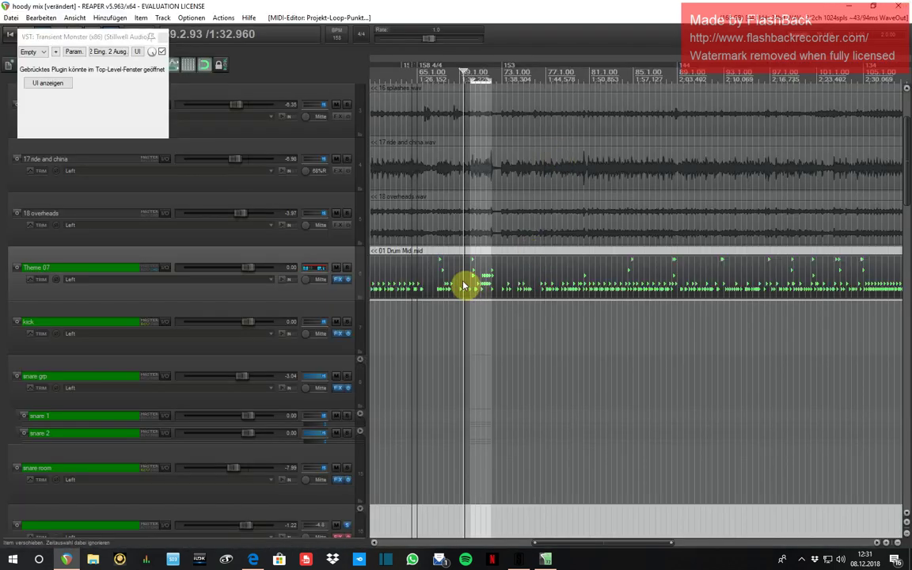
Step: Enable the effects on the unnamed toms folder and on the tom, tom2 and tom3 tracks
{"action": "scroll", "coordinate": [364, 309], "scroll_direction": "down", "scroll_amount": 5}
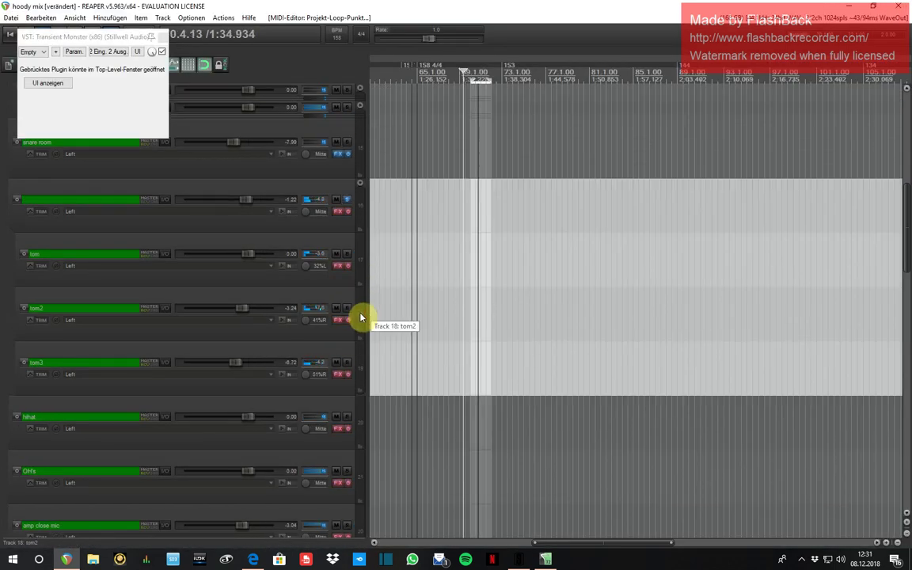
{"action": "left_click", "coordinate": [347, 210]}
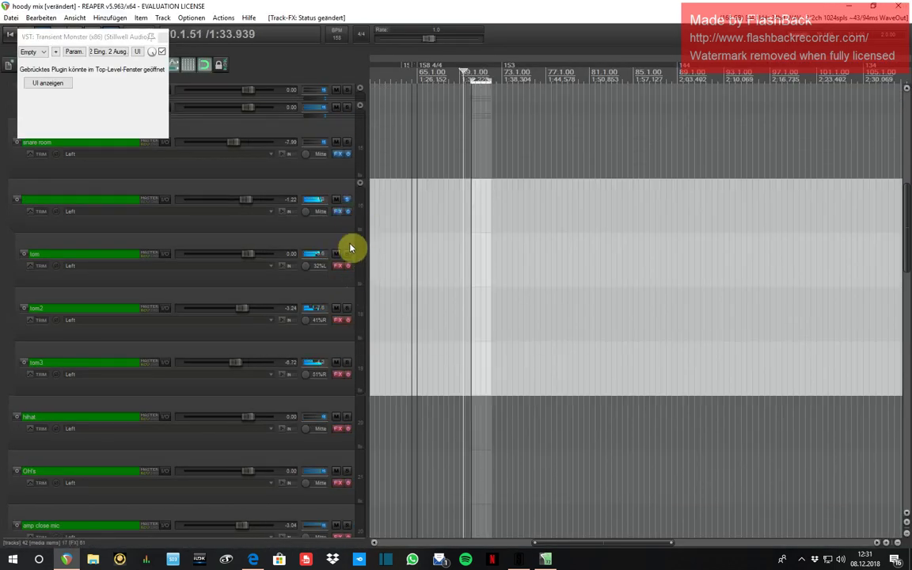
{"action": "left_click", "coordinate": [348, 265]}
{"action": "left_click", "coordinate": [347, 320]}
{"action": "left_click", "coordinate": [347, 374]}
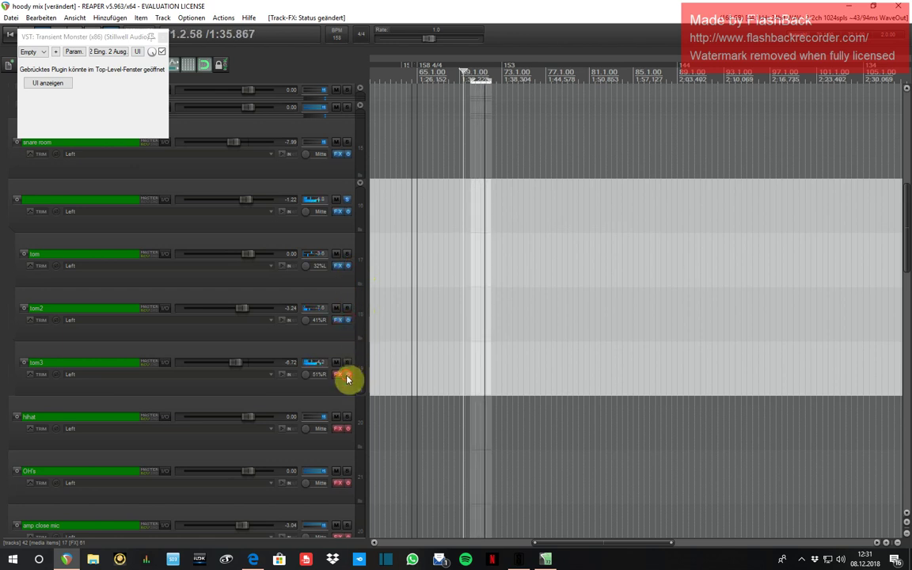
Step: Review the tom track's ReaEQ and Virtual Mix Rack settings, comparing the sound with both effects bypassed and active
{"action": "left_click", "coordinate": [339, 266]}
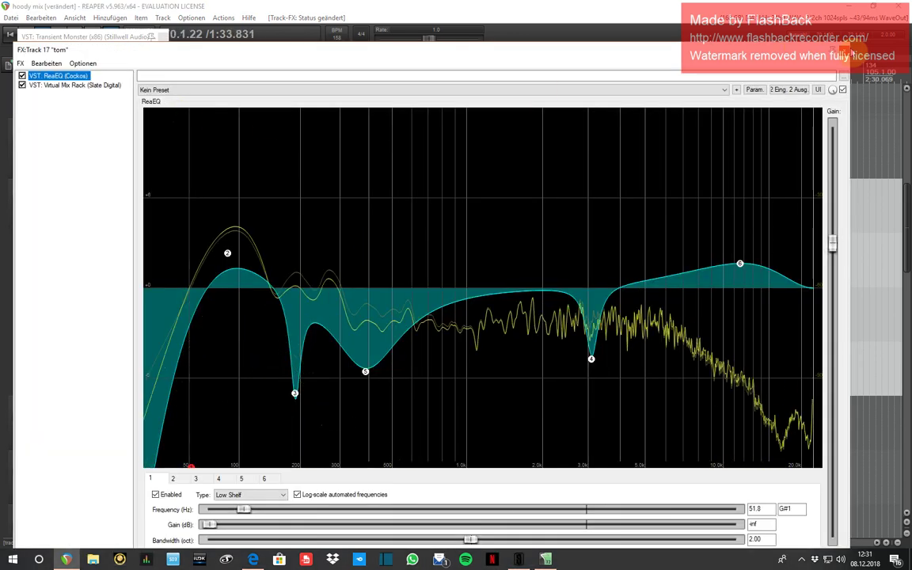
{"action": "left_click", "coordinate": [23, 76]}
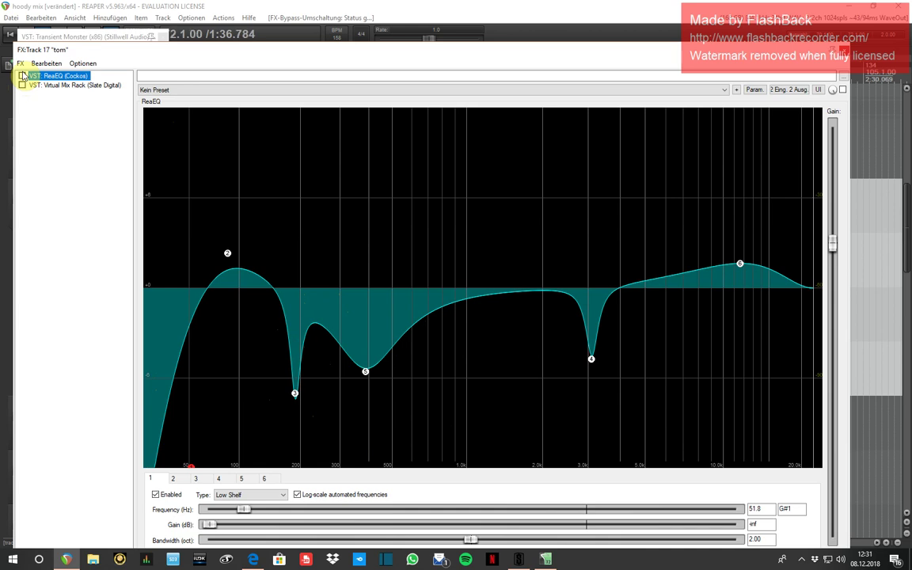
{"action": "left_click", "coordinate": [22, 76]}
{"action": "left_click", "coordinate": [59, 85]}
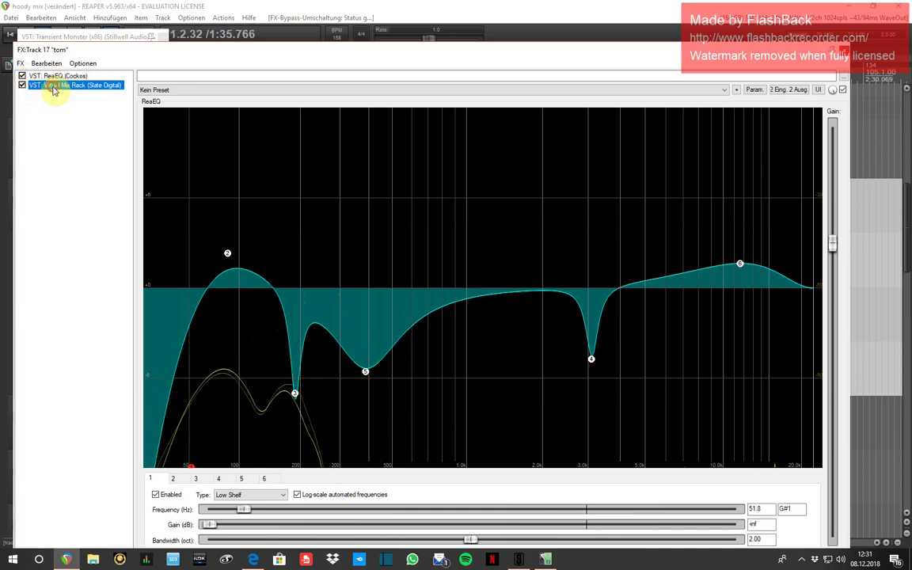
{"action": "left_click", "coordinate": [341, 135]}
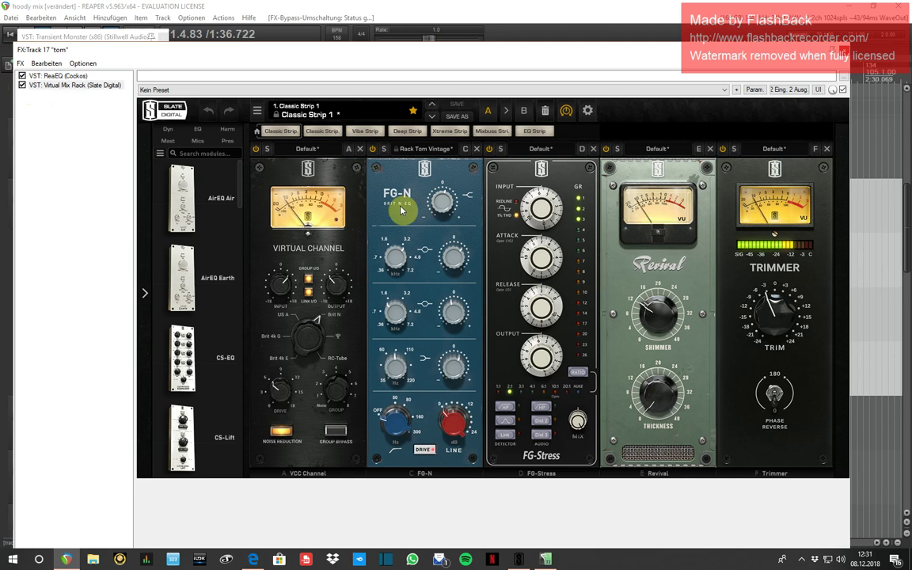
{"action": "left_click", "coordinate": [841, 49]}
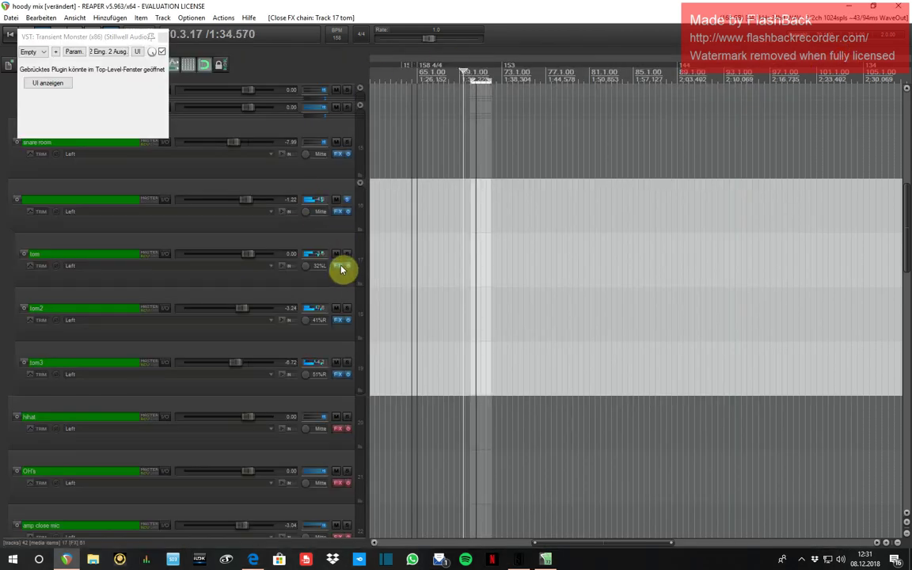
Step: Compare tom2 with its ReaEQ and Virtual Mix Rack bypassed and re-enabled, and review the settings of both effects
{"action": "left_click", "coordinate": [338, 320]}
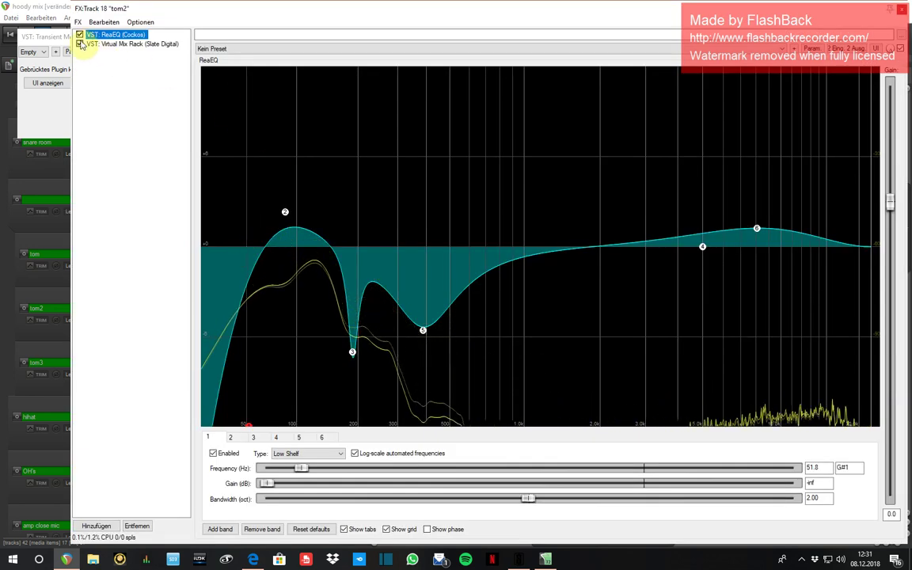
{"action": "left_click", "coordinate": [79, 35]}
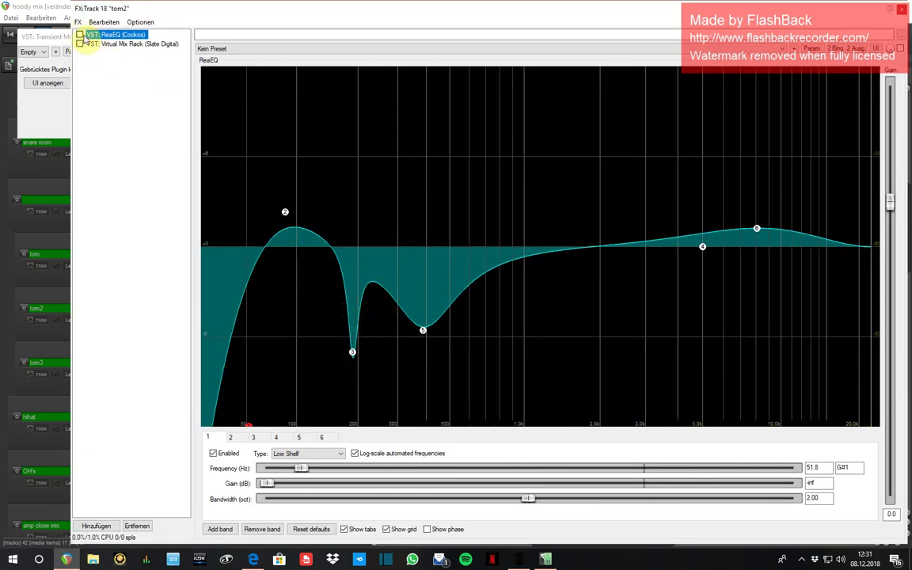
{"action": "left_click", "coordinate": [80, 35]}
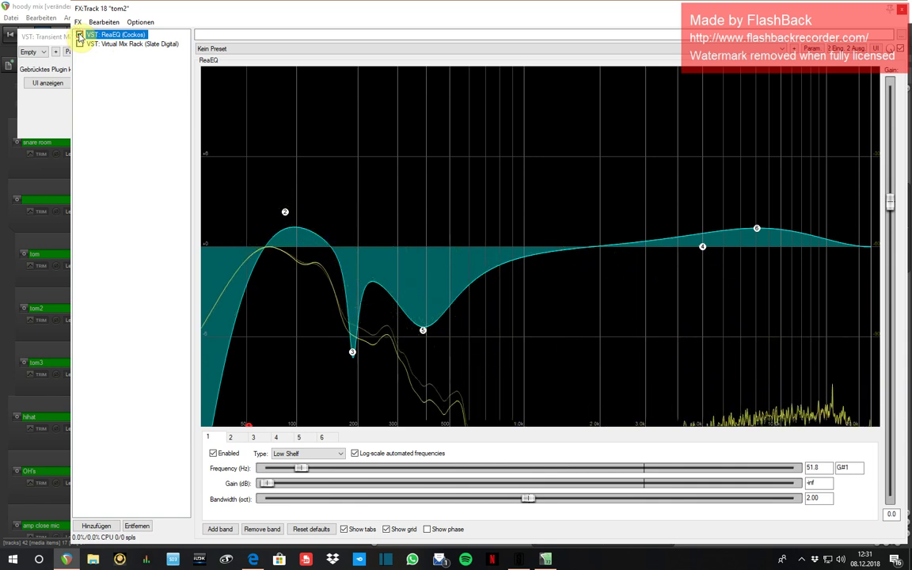
{"action": "left_click", "coordinate": [80, 44]}
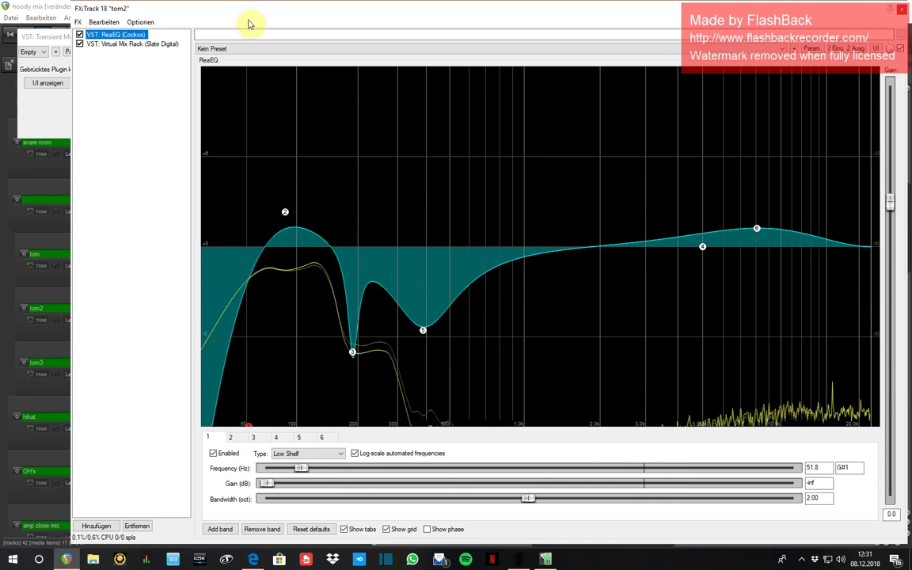
{"action": "left_click", "coordinate": [162, 44]}
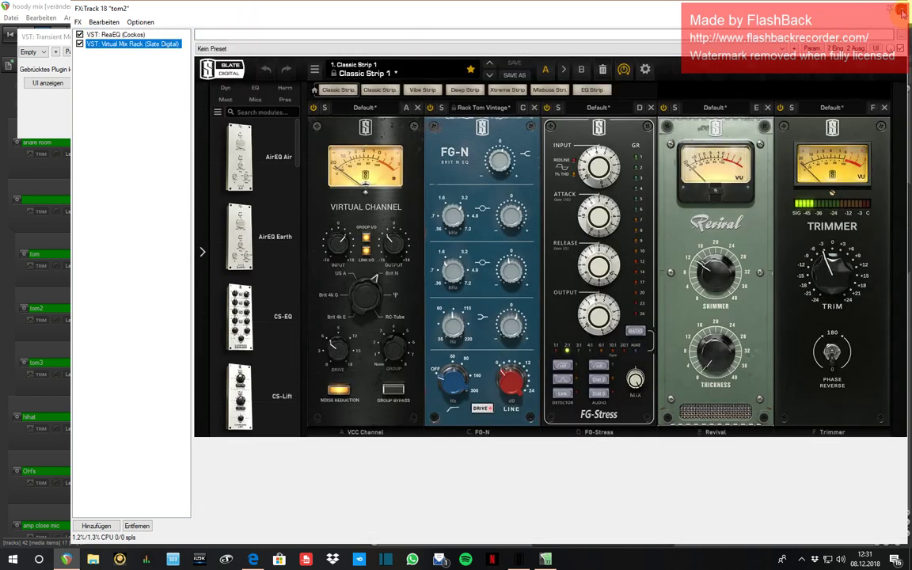
{"action": "left_click", "coordinate": [902, 9]}
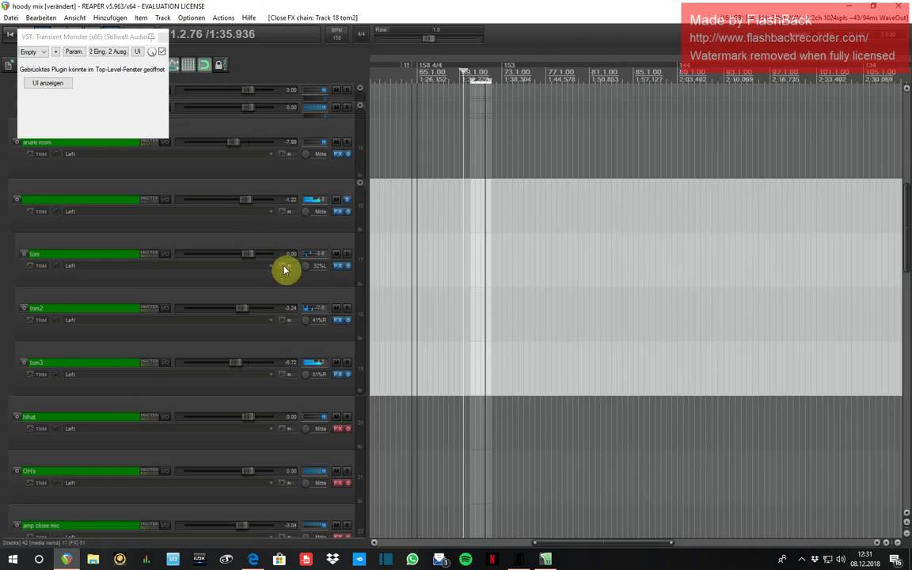
Step: Solo tom3 and review its Virtual Mix Rack and ReaEQ settings
{"action": "left_click", "coordinate": [349, 365]}
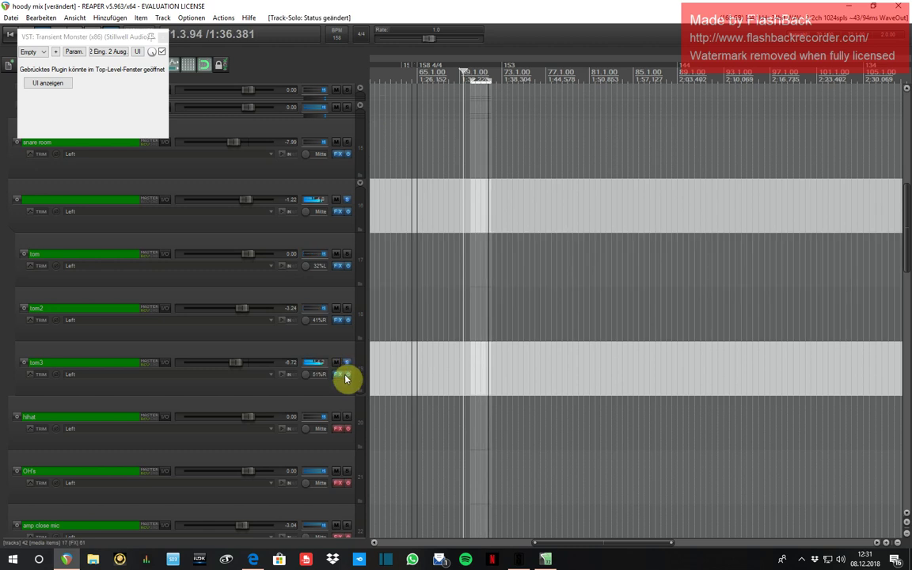
{"action": "left_click", "coordinate": [338, 375]}
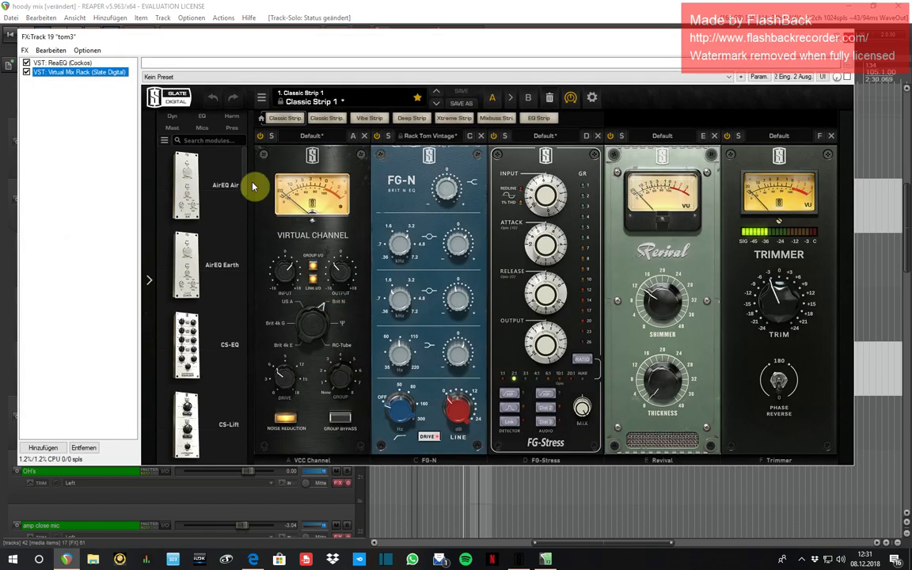
{"action": "left_click", "coordinate": [70, 63]}
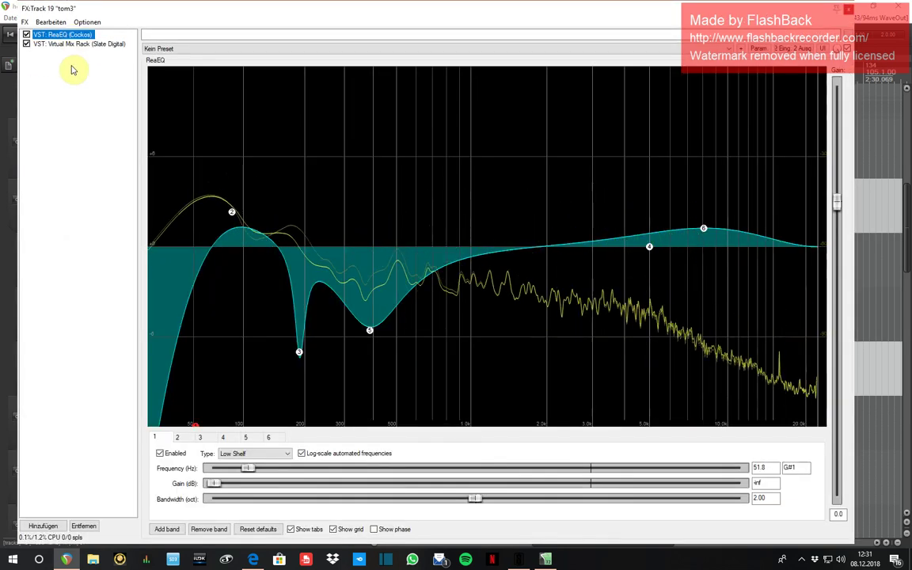
{"action": "left_click", "coordinate": [847, 9]}
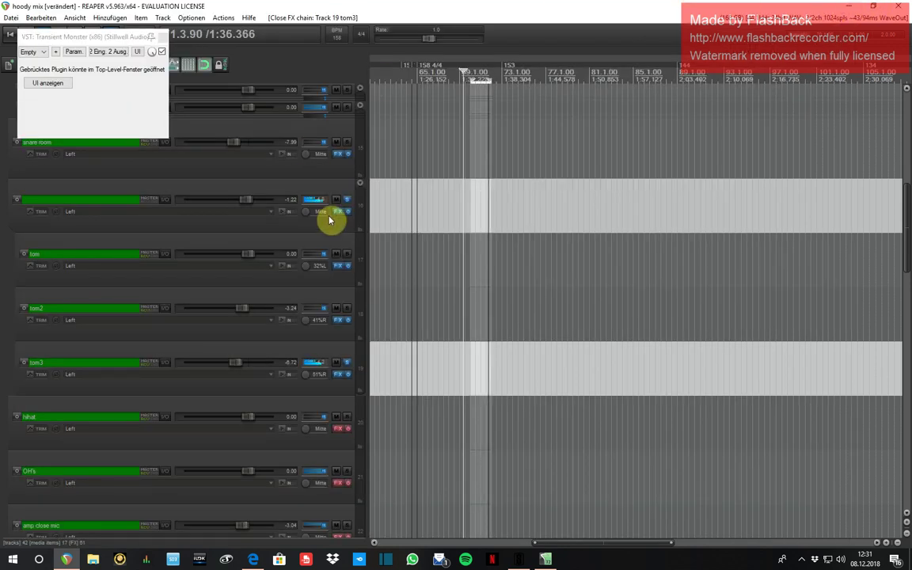
Step: Review the L3-LL Multi Stereo limiter on the toms folder, comparing the sound with it bypassed and active
{"action": "left_click", "coordinate": [339, 213]}
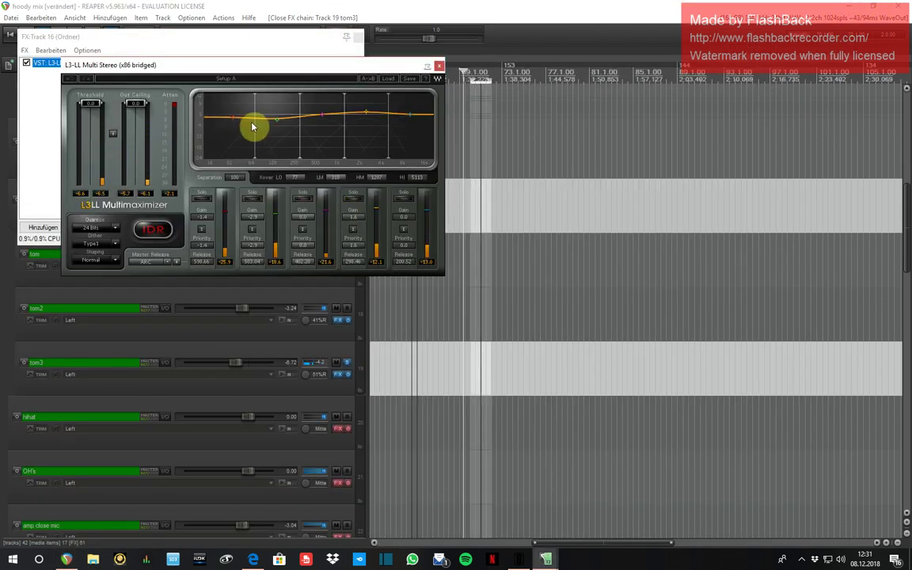
{"action": "left_click", "coordinate": [25, 63]}
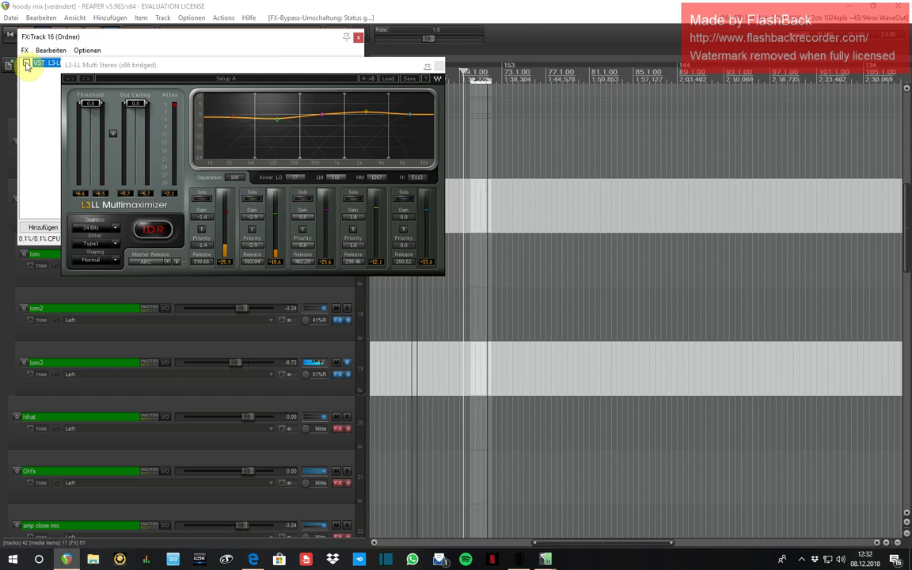
{"action": "left_click", "coordinate": [428, 66]}
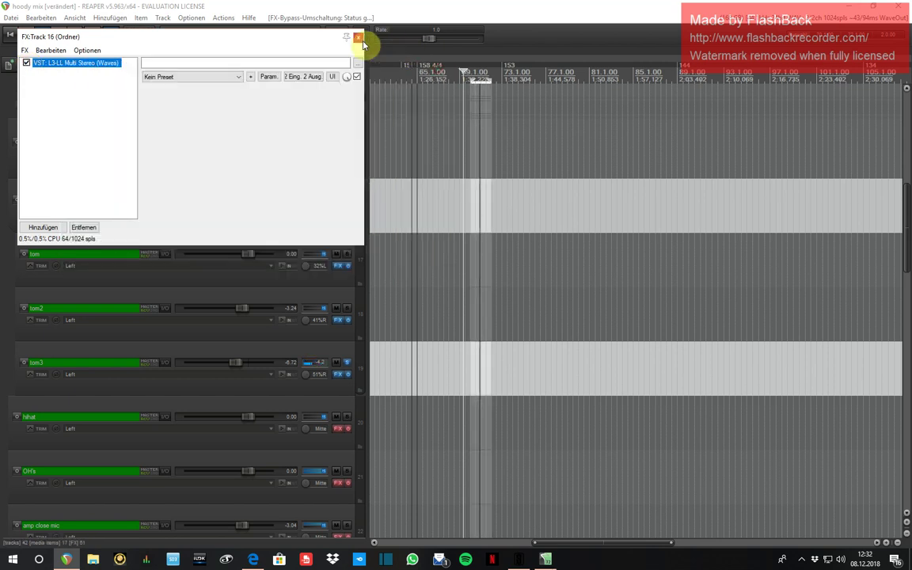
{"action": "left_click", "coordinate": [360, 37]}
Step: Release the solos on the toms folder and tom3, and enable the effects on the hihat and OH's tracks
{"action": "left_click", "coordinate": [346, 200]}
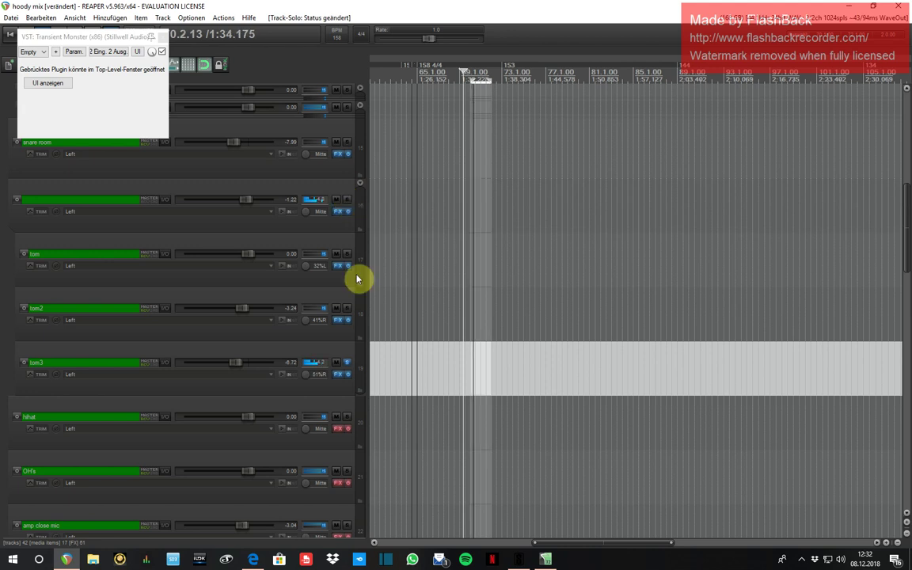
{"action": "left_click", "coordinate": [347, 361]}
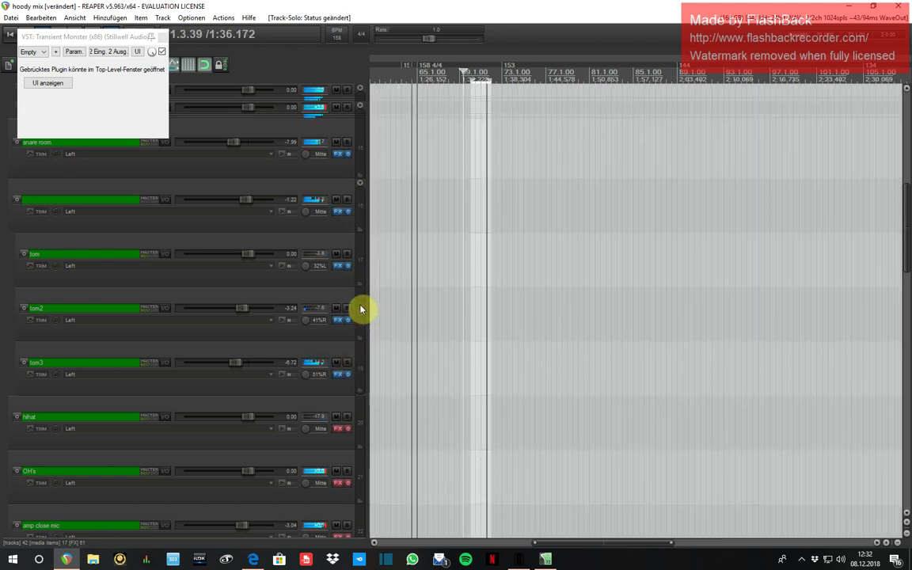
{"action": "scroll", "coordinate": [360, 309], "scroll_direction": "down", "scroll_amount": 1}
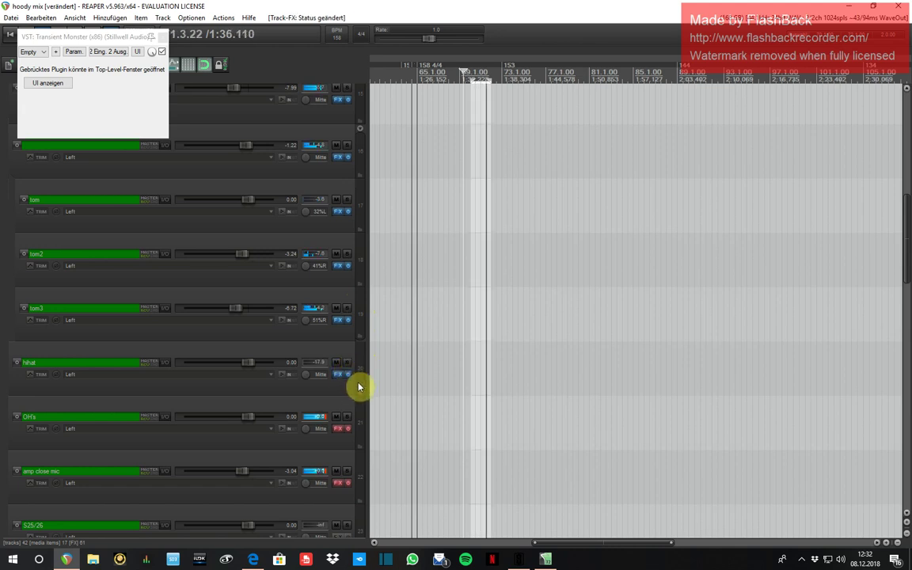
{"action": "scroll", "coordinate": [358, 387], "scroll_direction": "down", "scroll_amount": 1}
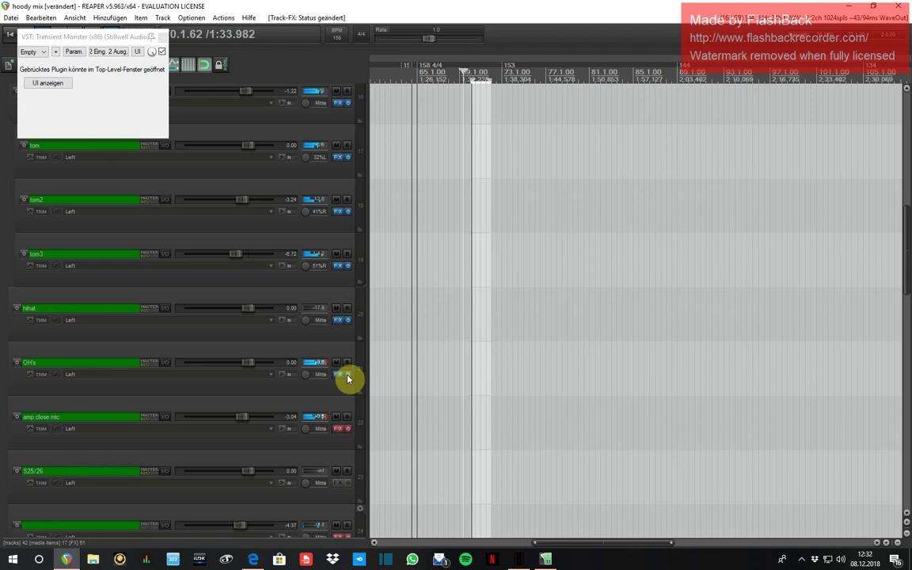
{"action": "scroll", "coordinate": [362, 365], "scroll_direction": "down", "scroll_amount": 1}
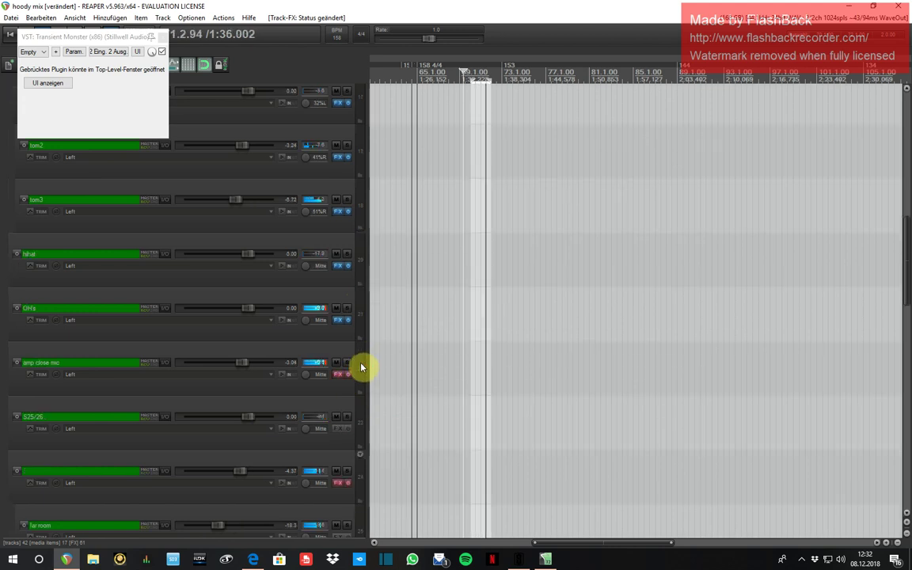
Step: Review the C6 Stereo settings on the hihat track and close its effects windows
{"action": "left_click", "coordinate": [338, 267]}
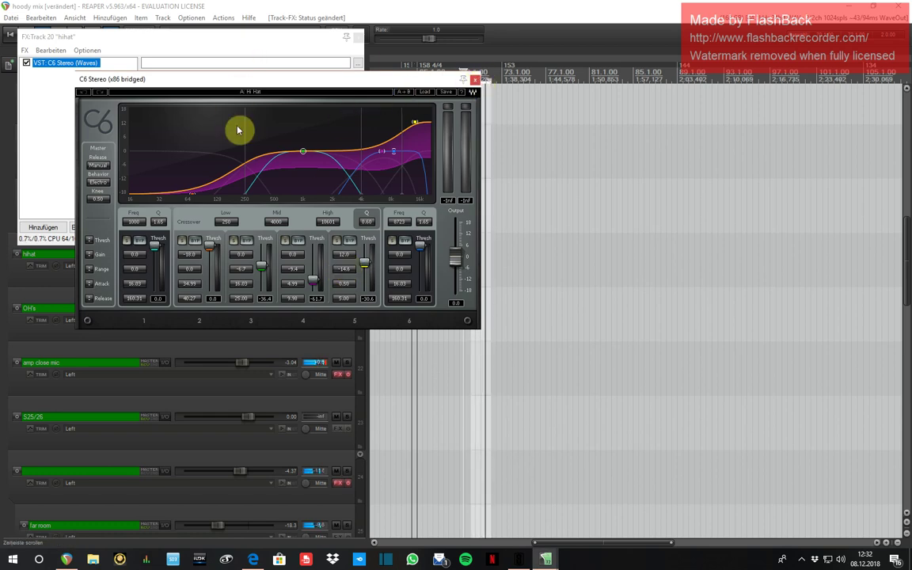
{"action": "left_click", "coordinate": [473, 80]}
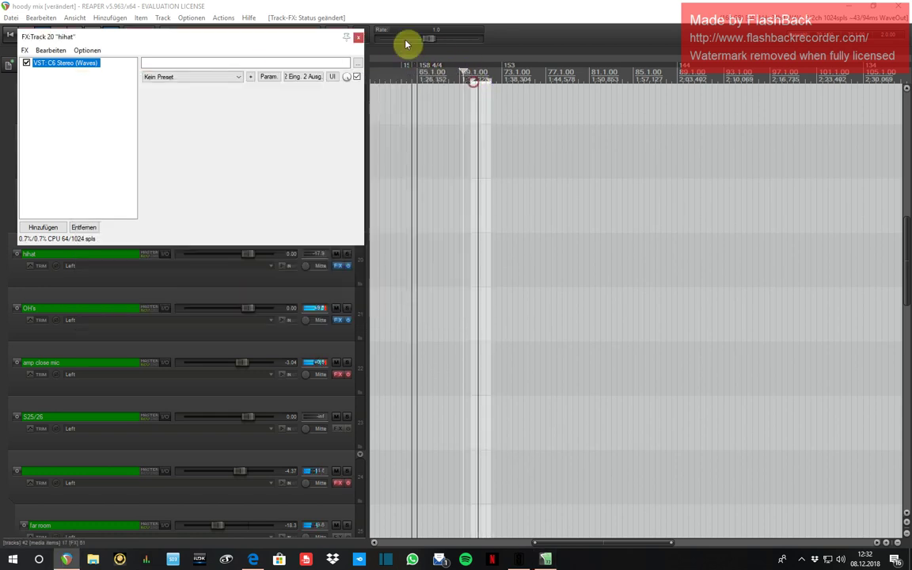
{"action": "left_click", "coordinate": [359, 38]}
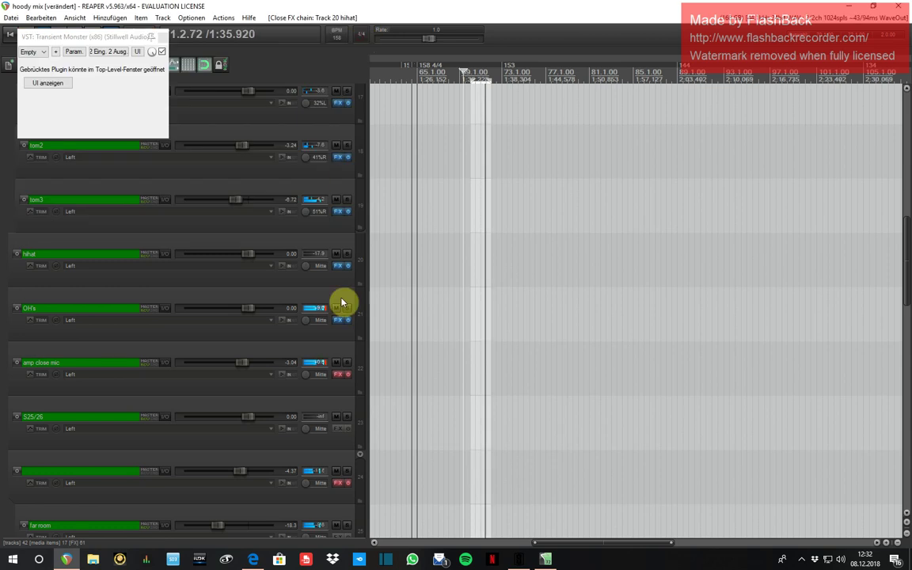
Step: Enable the effects on the amp close mic track, solo it and open its Virtual Tape Machines settings
{"action": "left_click", "coordinate": [346, 373]}
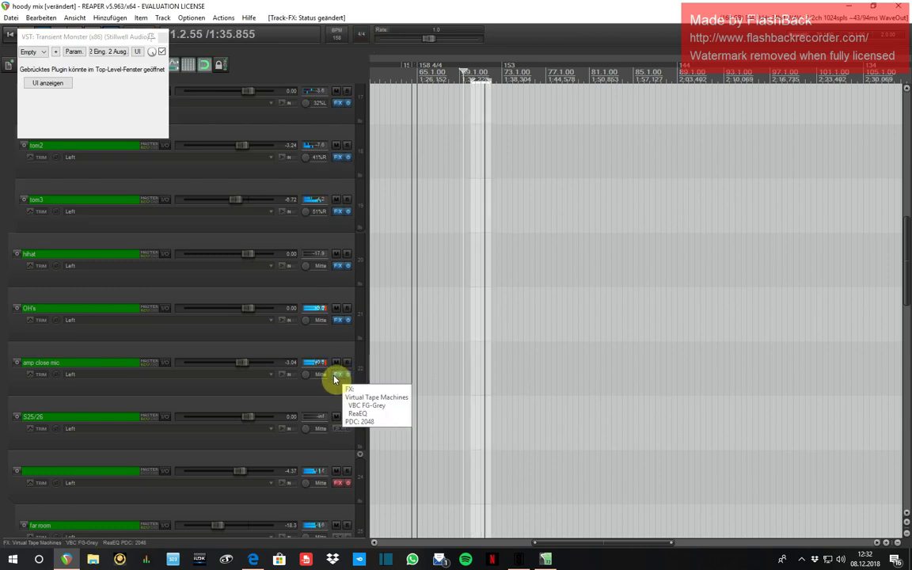
{"action": "left_click", "coordinate": [347, 363]}
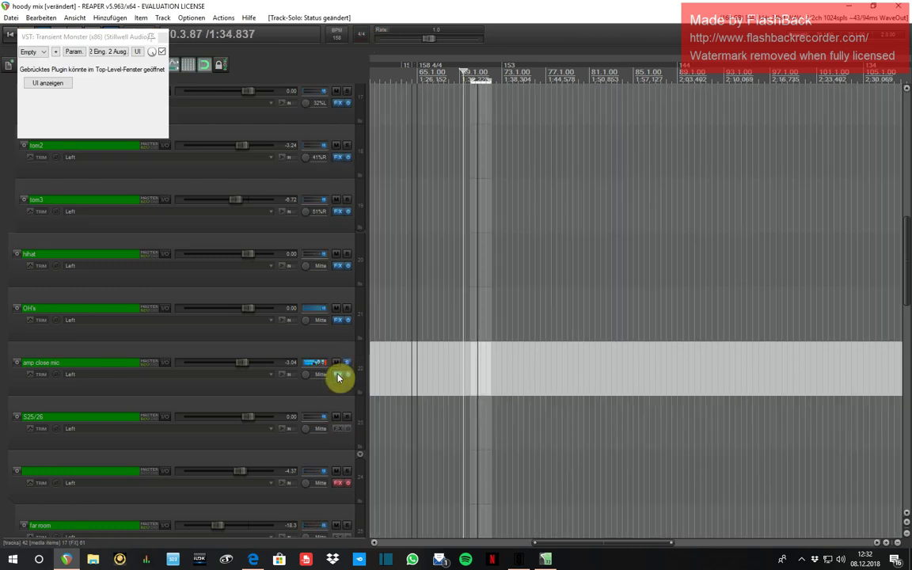
{"action": "left_click", "coordinate": [340, 375]}
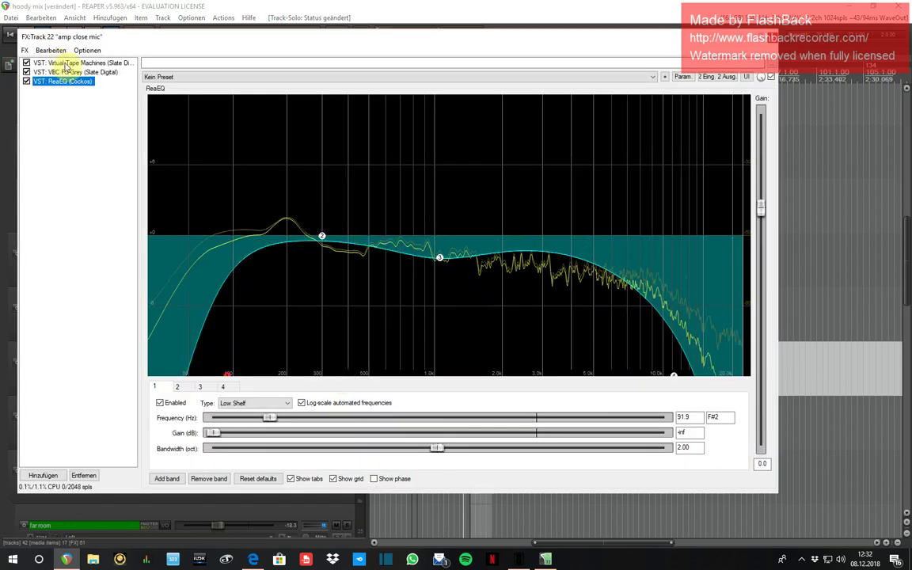
{"action": "left_click", "coordinate": [81, 64]}
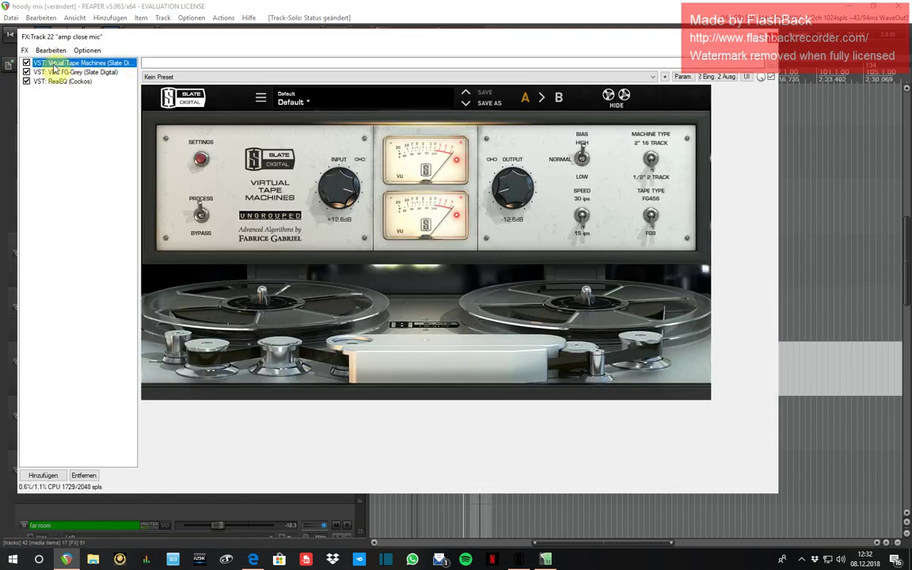
Step: Bypass the amp close mic effects and reactivate Virtual Tape Machines, VBC FG-Grey and ReaEQ one by one to compare the sound
{"action": "left_click", "coordinate": [27, 63]}
{"action": "left_click", "coordinate": [26, 72]}
{"action": "left_click", "coordinate": [26, 81]}
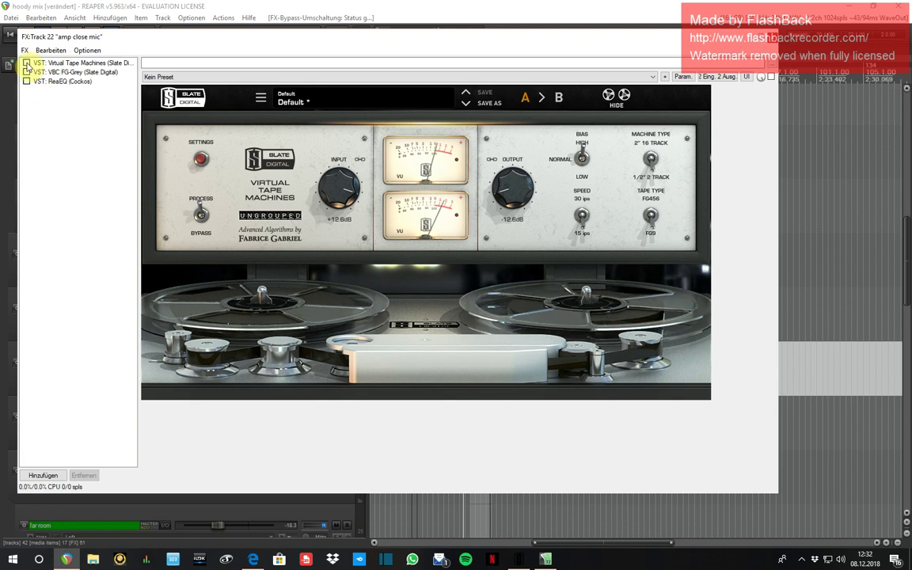
{"action": "left_click", "coordinate": [26, 64]}
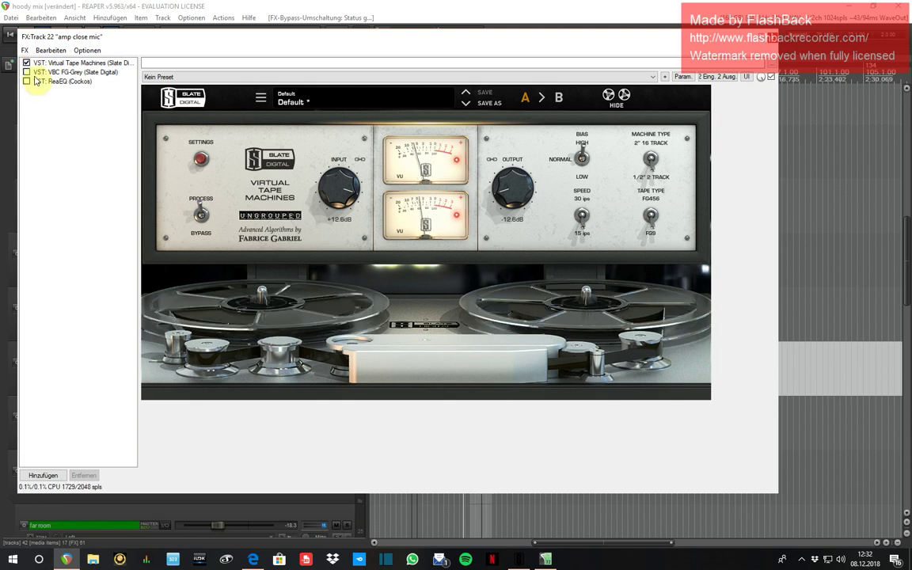
{"action": "left_click", "coordinate": [58, 75]}
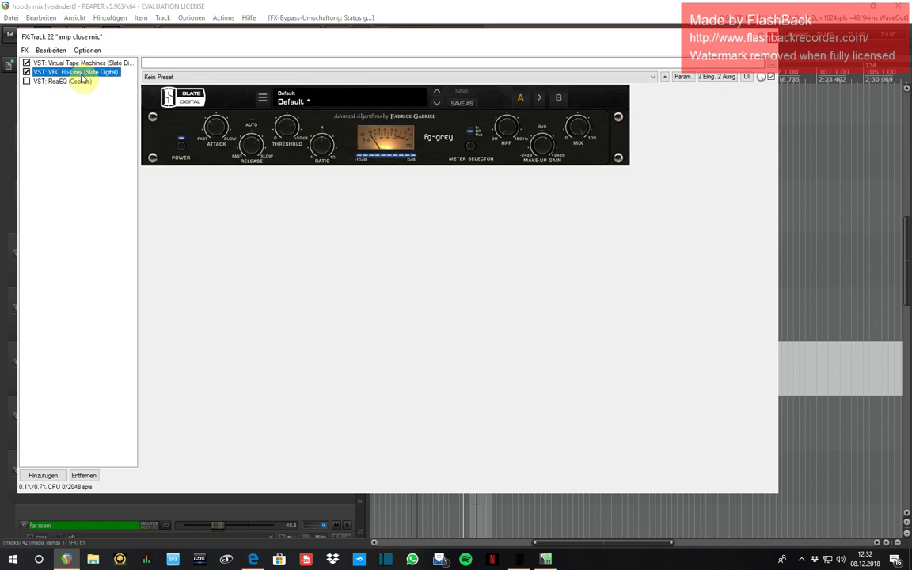
{"action": "left_click", "coordinate": [325, 149]}
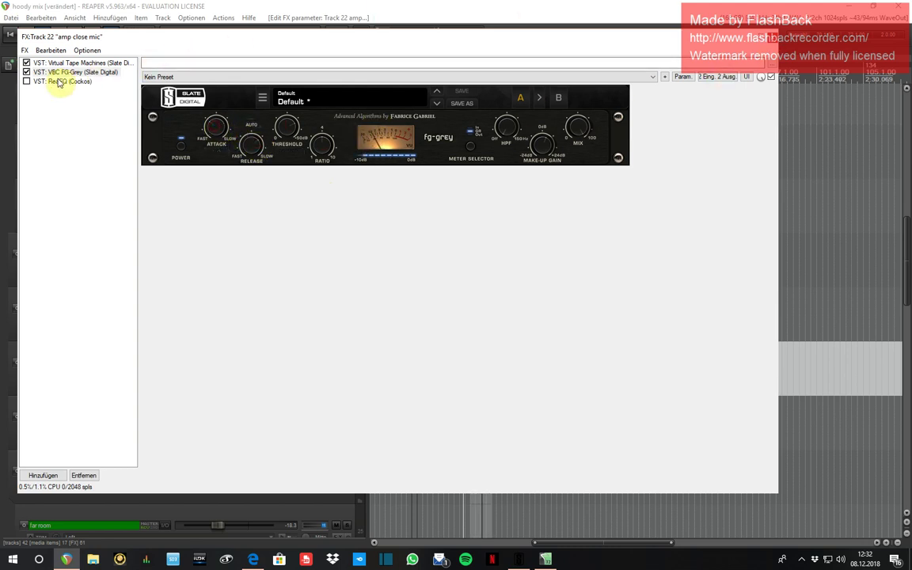
{"action": "left_click", "coordinate": [27, 81]}
{"action": "left_click", "coordinate": [50, 82]}
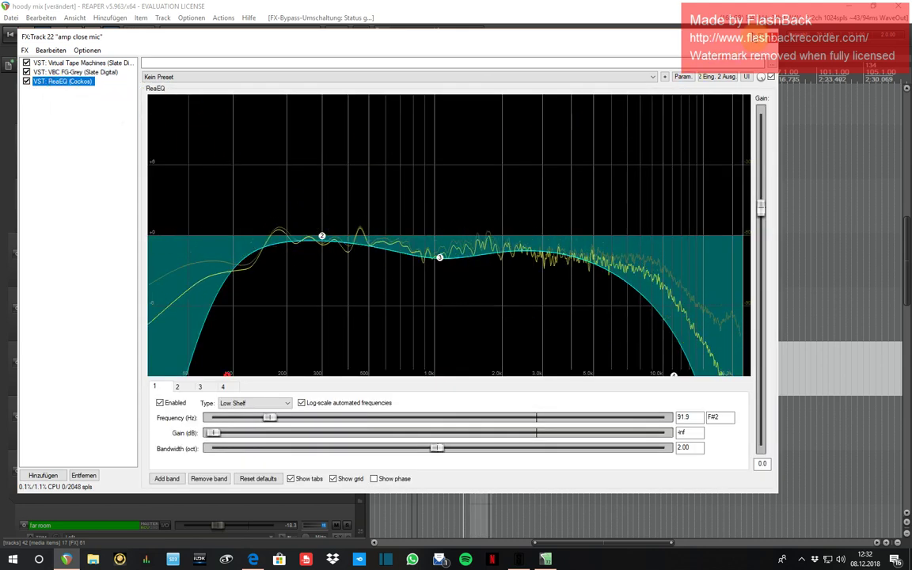
{"action": "left_click", "coordinate": [769, 42]}
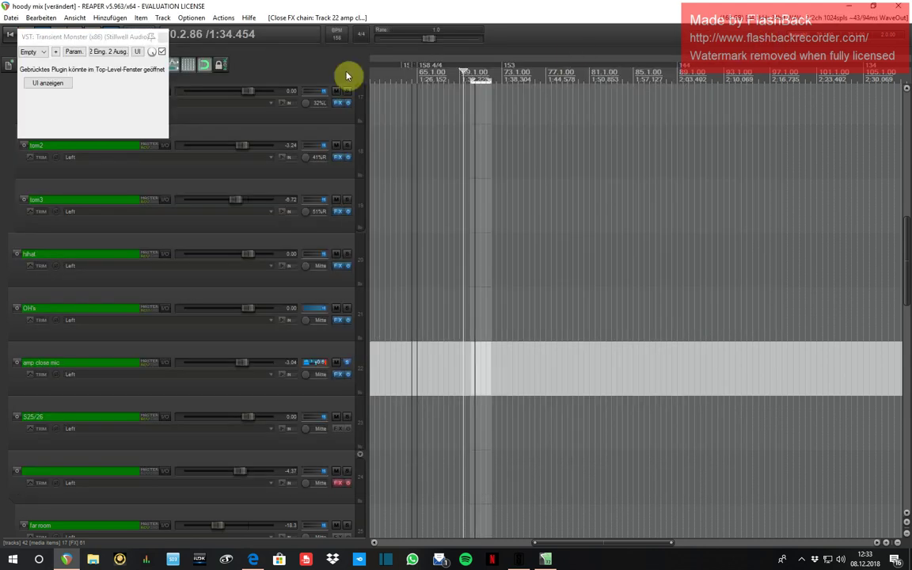
Step: Release the amp close mic solo and listen to the far room and mono room tracks soloed with their folder
{"action": "left_click", "coordinate": [350, 362]}
{"action": "scroll", "coordinate": [351, 366], "scroll_direction": "down", "scroll_amount": 2}
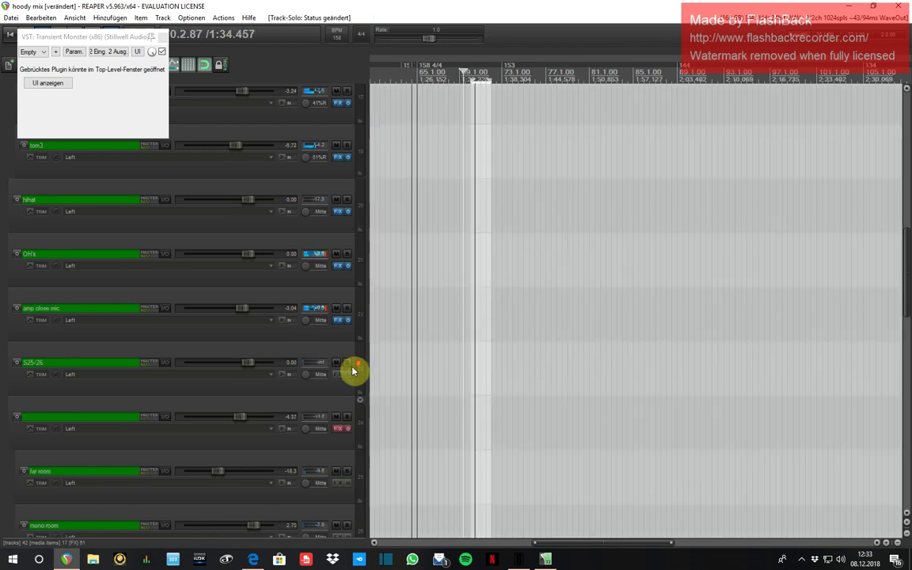
{"action": "scroll", "coordinate": [352, 374], "scroll_direction": "down", "scroll_amount": 1}
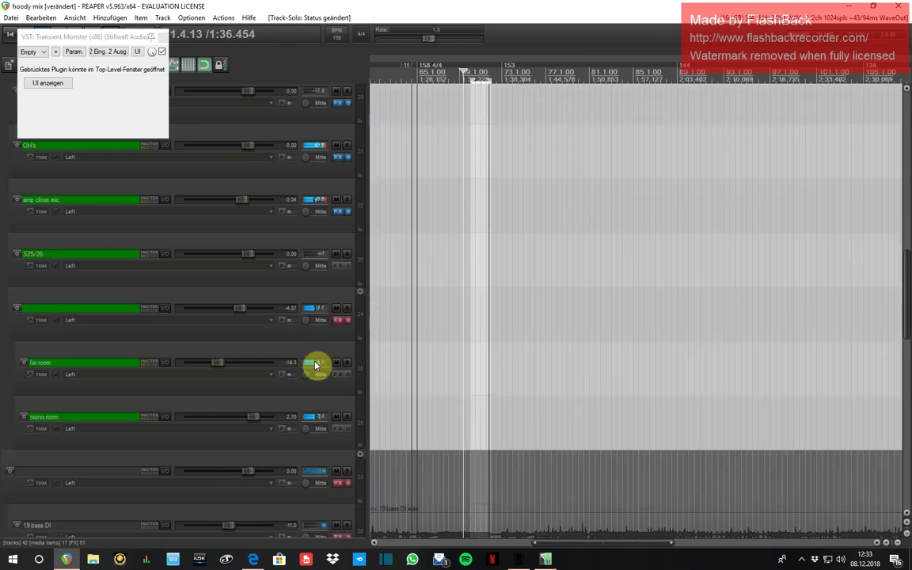
{"action": "left_click", "coordinate": [348, 363]}
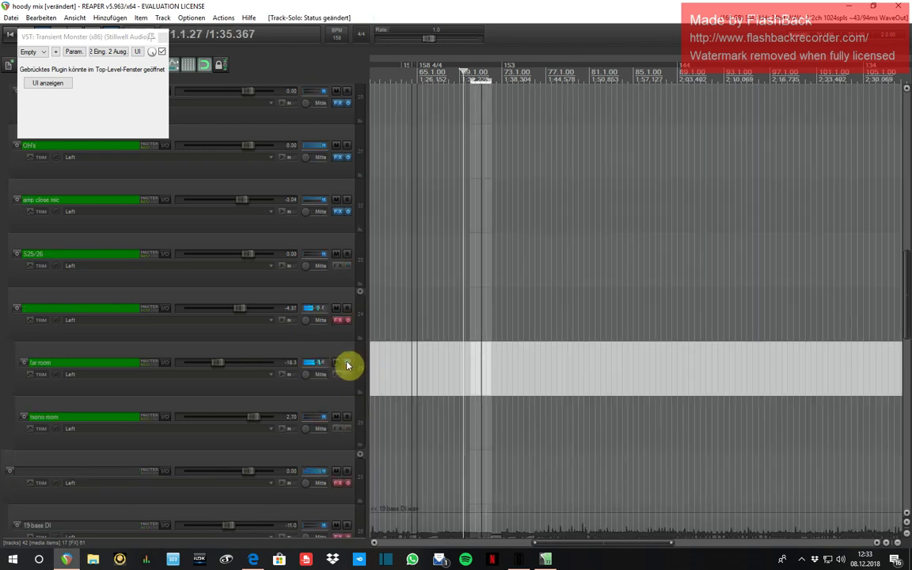
{"action": "left_click", "coordinate": [347, 417]}
{"action": "left_click", "coordinate": [347, 308]}
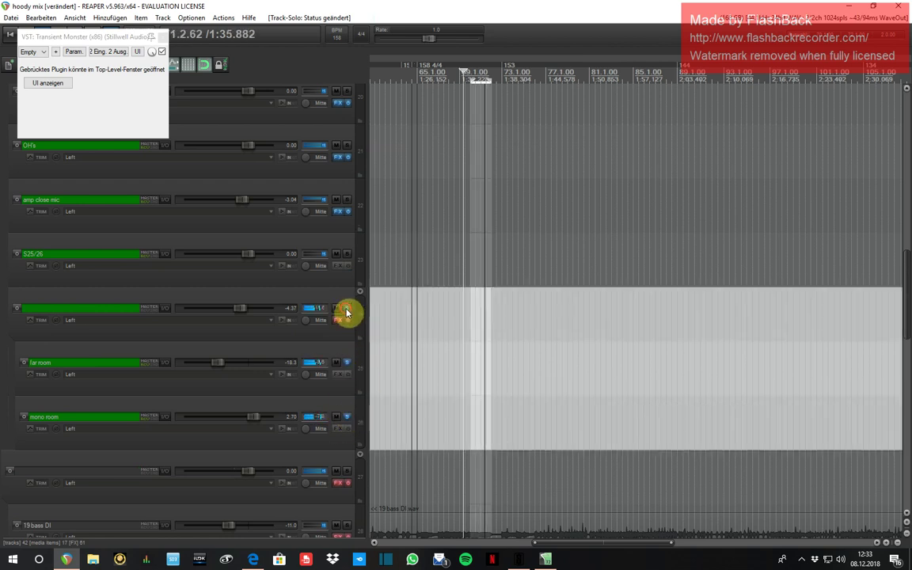
{"action": "left_click", "coordinate": [349, 419]}
{"action": "left_click", "coordinate": [347, 417]}
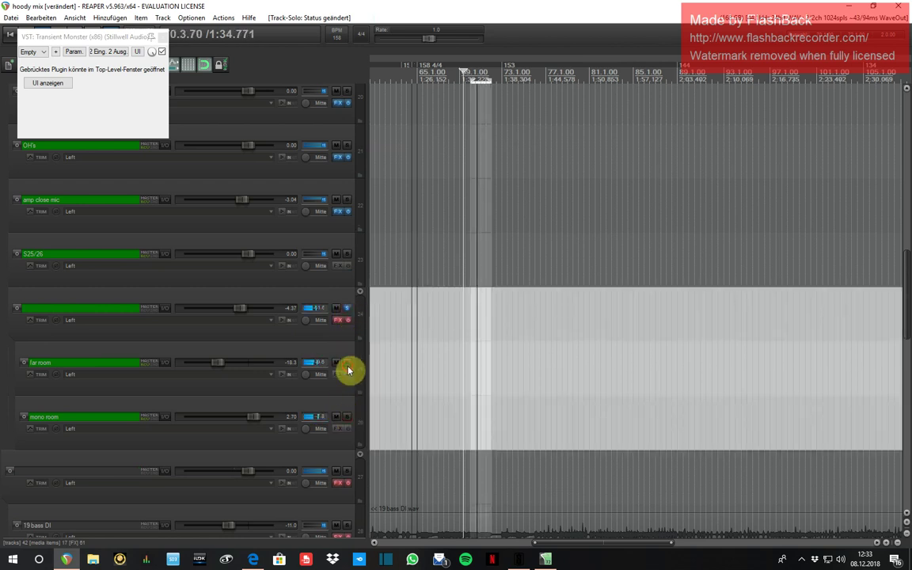
Step: Enable the effects on the room mics folder and move its effects window clear of the track controls
{"action": "left_click", "coordinate": [338, 320]}
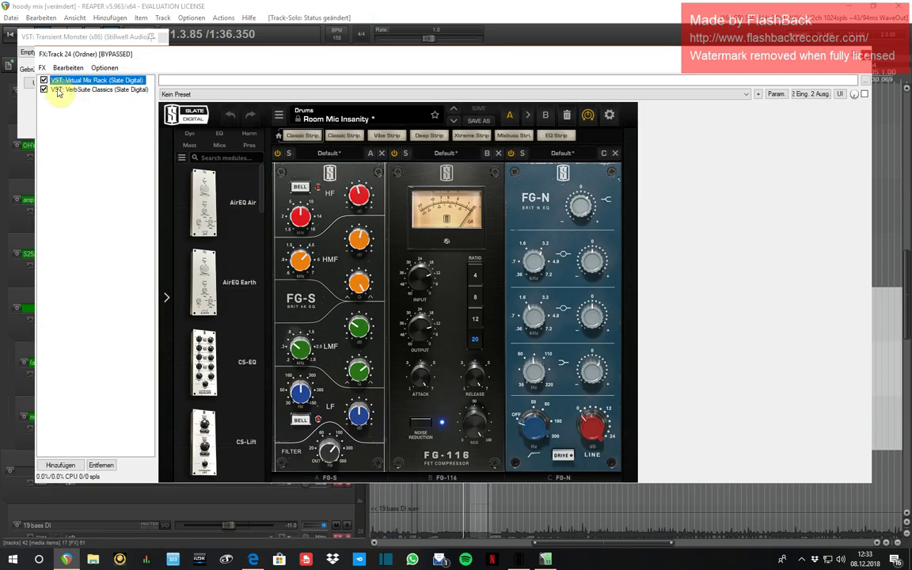
{"action": "left_click_drag", "start_coordinate": [159, 68], "coordinate": [517, 278]}
{"action": "left_click", "coordinate": [345, 320]}
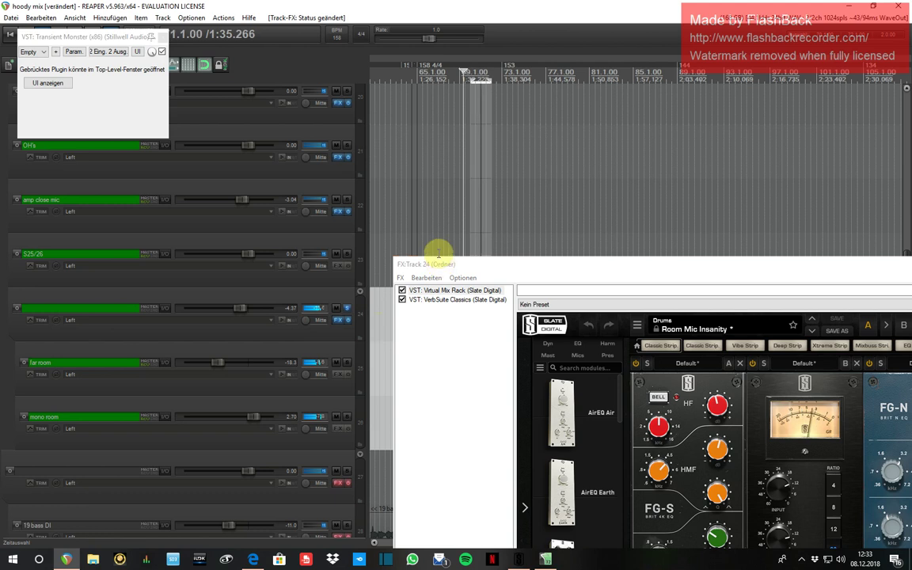
{"action": "left_click_drag", "start_coordinate": [281, 146], "coordinate": [275, 144]}
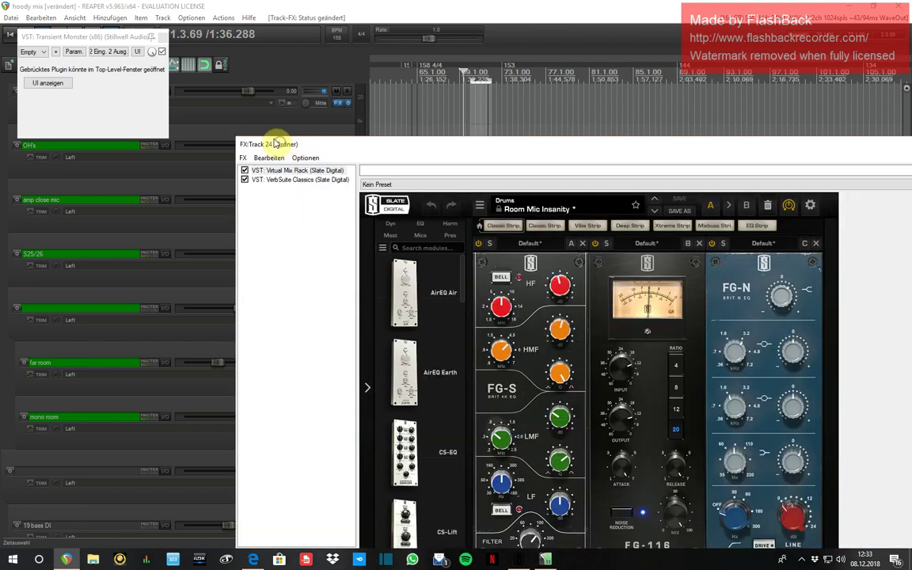
Step: Compare the room folder's sound with Virtual Mix Rack and VerbSuite Classics bypassed and active, and close the effects window
{"action": "left_click", "coordinate": [245, 170]}
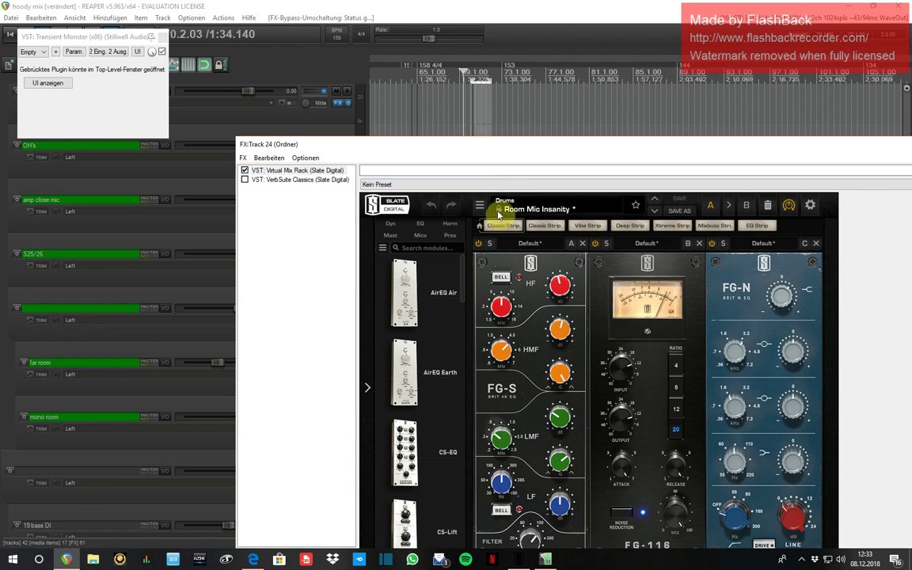
{"action": "left_click_drag", "start_coordinate": [617, 352], "coordinate": [622, 372]}
{"action": "left_click", "coordinate": [245, 180]}
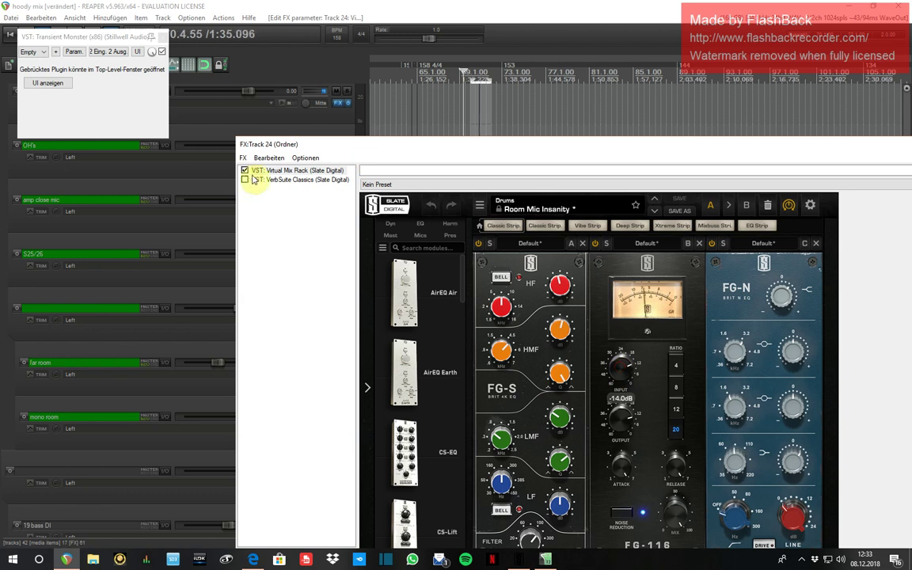
{"action": "left_click", "coordinate": [239, 171]}
{"action": "left_click_drag", "start_coordinate": [445, 147], "coordinate": [241, 130]}
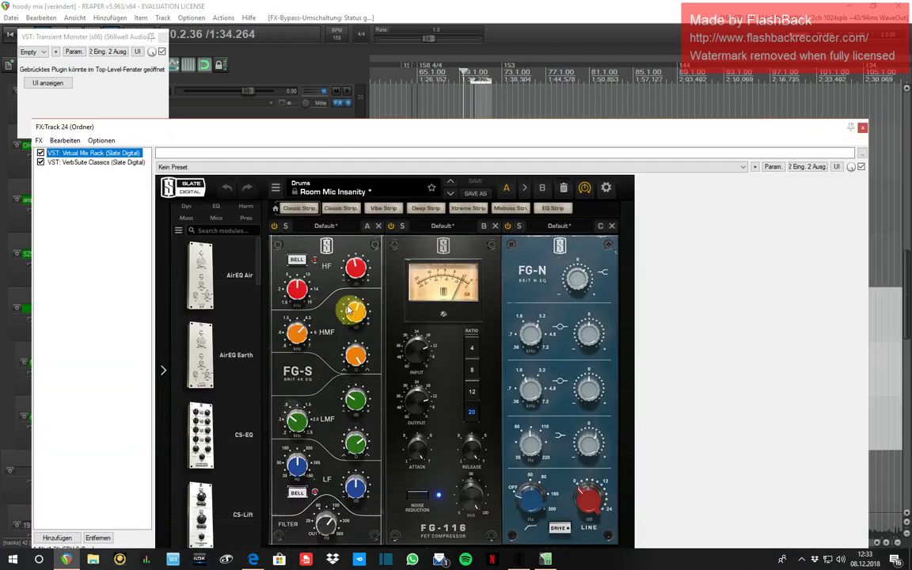
{"action": "key", "text": "Escape"}
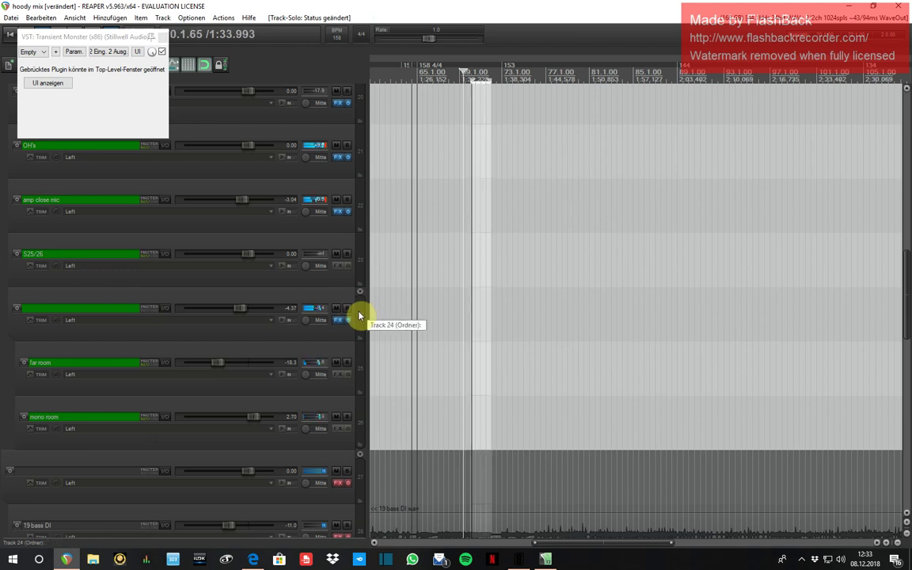
Step: Compact the far room and mono room tracks inside the room folder
{"action": "scroll", "coordinate": [358, 316], "scroll_direction": "down", "scroll_amount": 1}
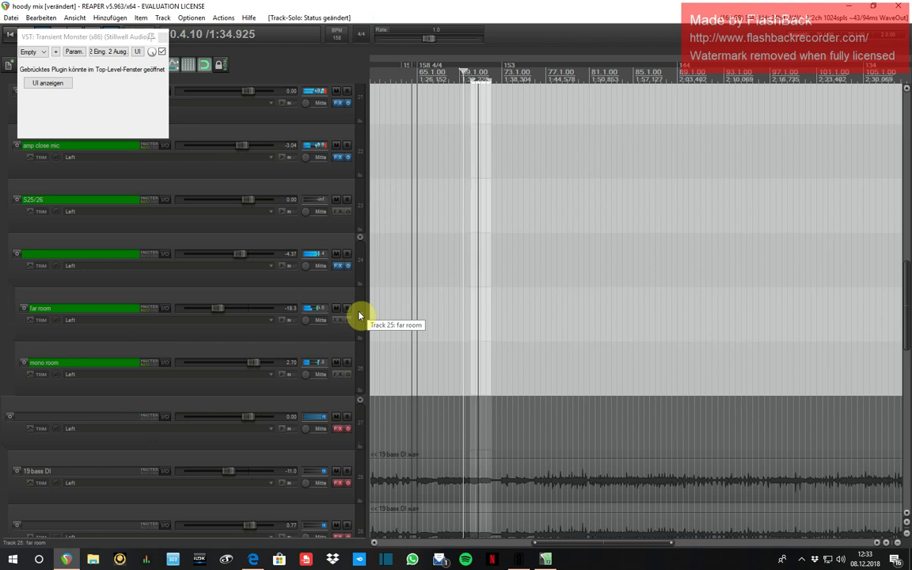
{"action": "left_click", "coordinate": [362, 241]}
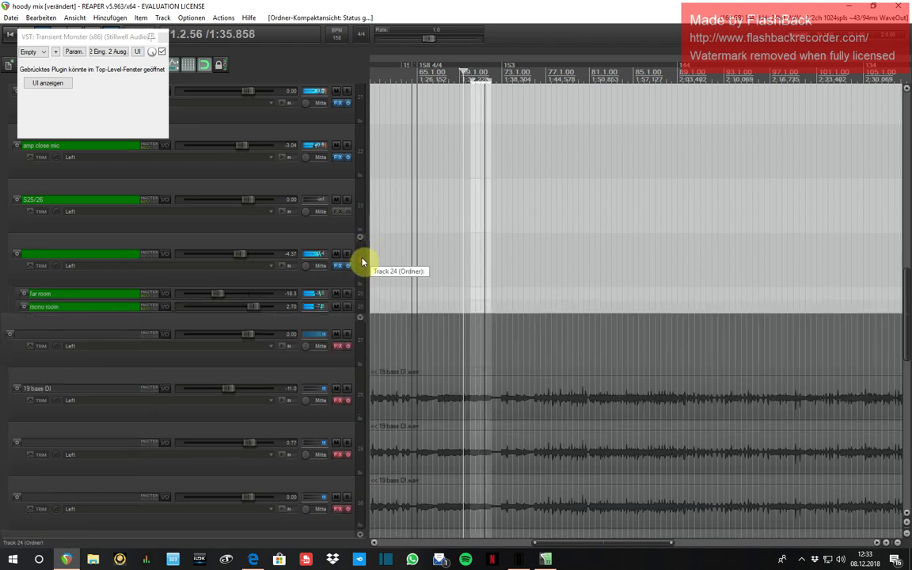
{"action": "scroll", "coordinate": [360, 257], "scroll_direction": "down", "scroll_amount": 3}
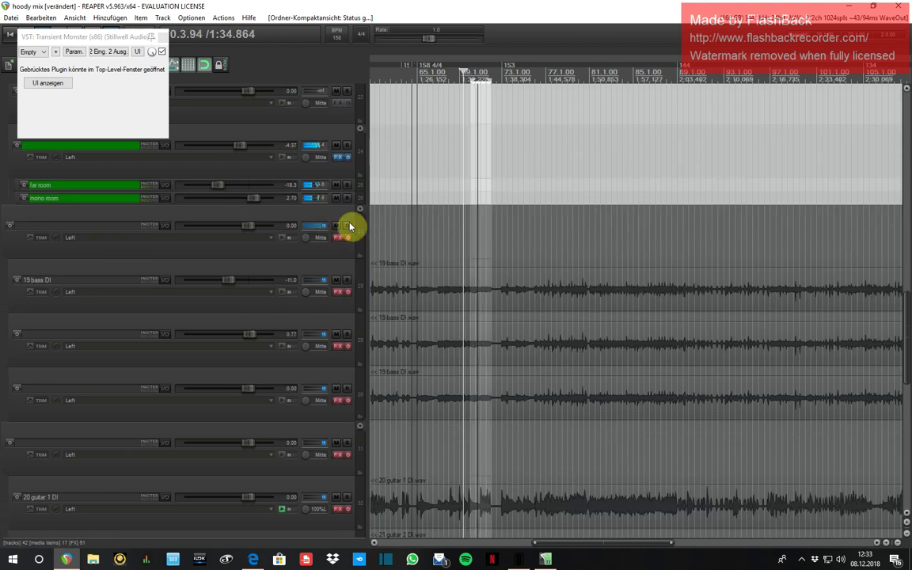
Step: Clear all track solos, solo the bass folder and enable its effects
{"action": "left_click", "coordinate": [348, 230]}
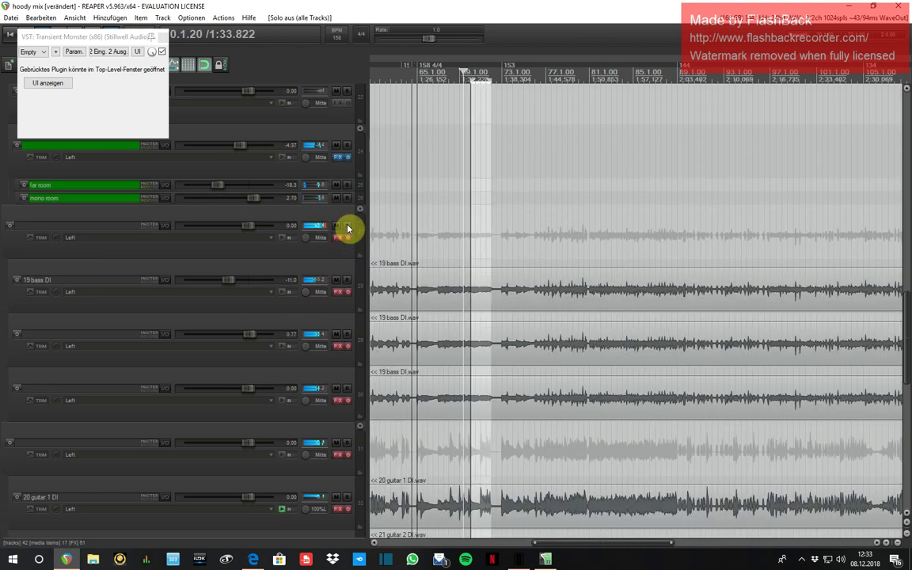
{"action": "left_click", "coordinate": [349, 230]}
{"action": "left_click", "coordinate": [347, 239]}
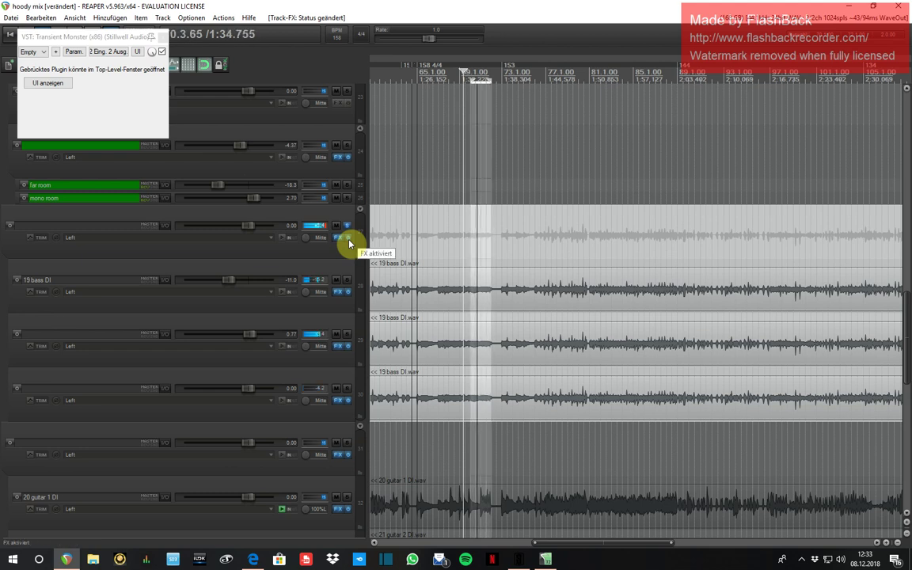
Step: Solo the 19 bass DI track, look through its effects chain and remove POD Farm Distortions
{"action": "left_click", "coordinate": [347, 281]}
{"action": "left_click", "coordinate": [339, 292]}
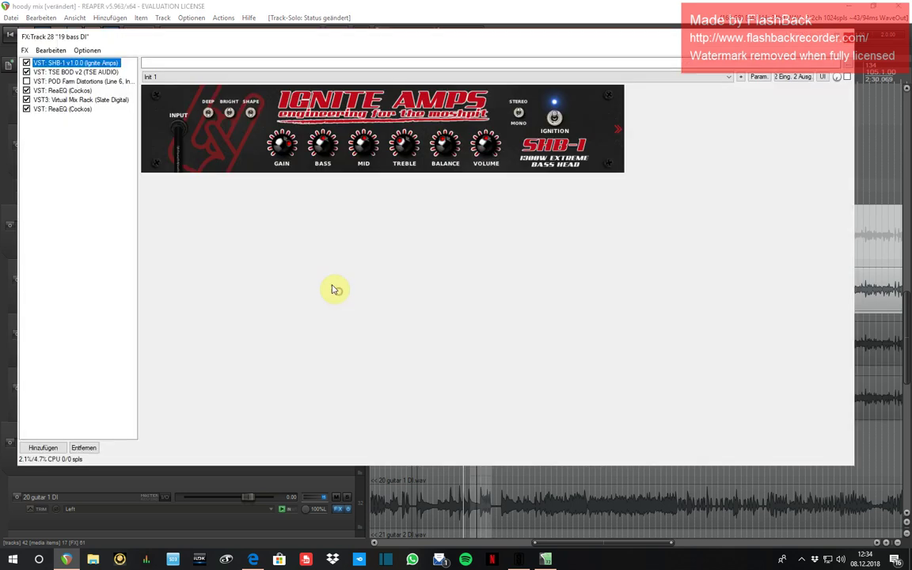
{"action": "left_click", "coordinate": [70, 73]}
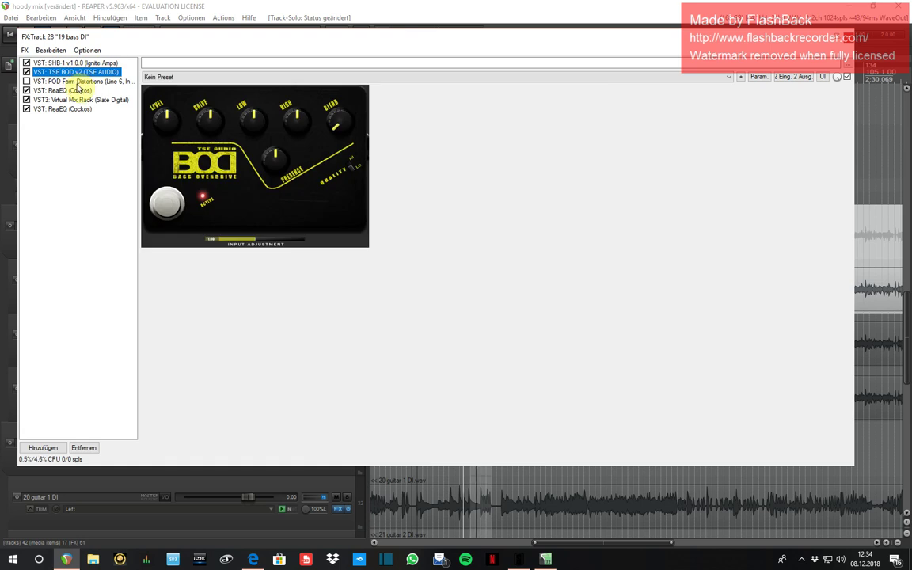
{"action": "left_click", "coordinate": [76, 83]}
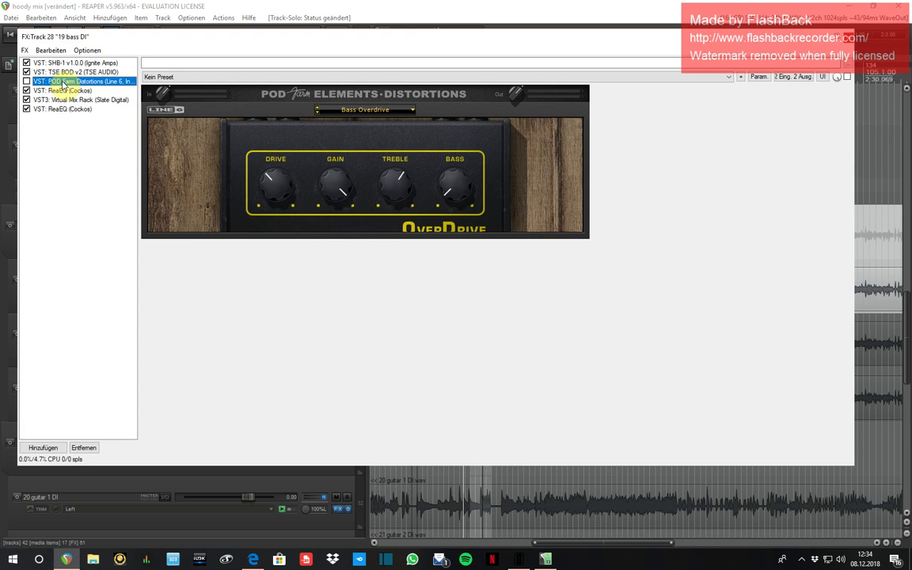
{"action": "left_click", "coordinate": [85, 448]}
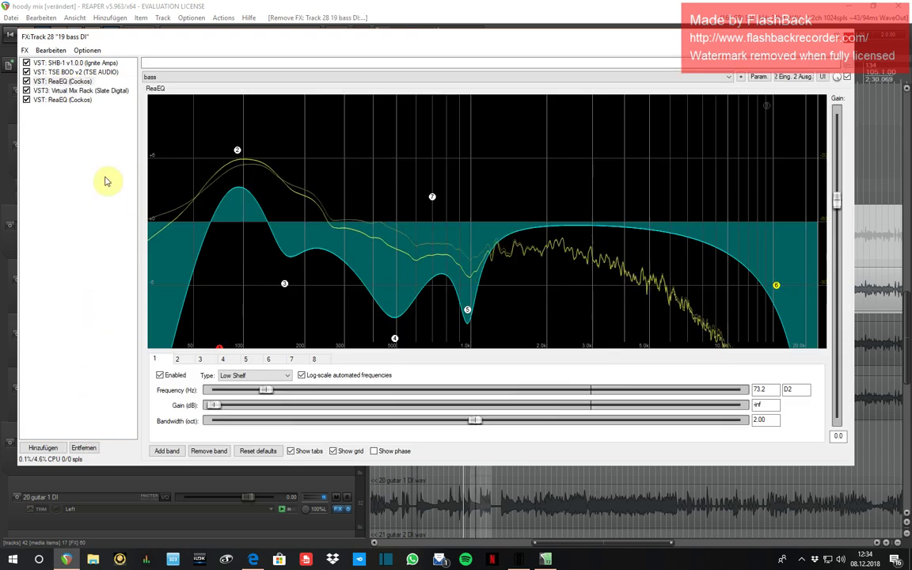
Step: Leave only SHB-1 and TSE BOD active on the 19 bass DI track and bypass the bass folder's effects
{"action": "left_click", "coordinate": [102, 63]}
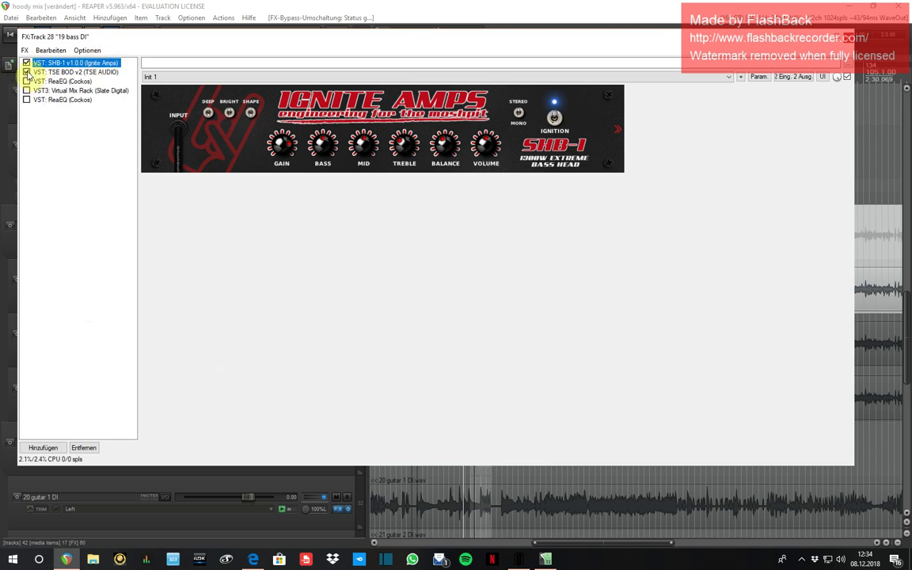
{"action": "left_click_drag", "start_coordinate": [161, 42], "coordinate": [309, 144]}
{"action": "left_click", "coordinate": [347, 236]}
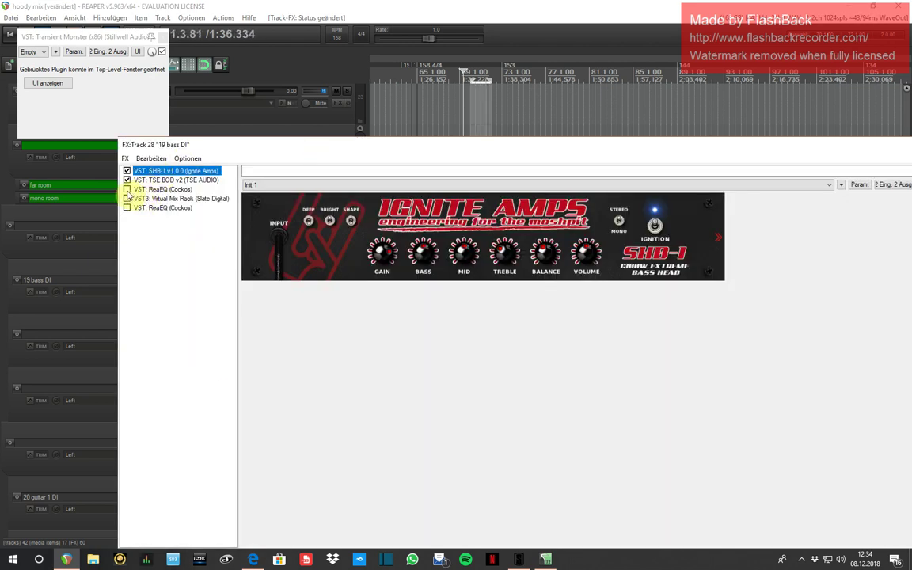
Step: Re-enable the "bass" preset ReaEQ and the Virtual Mix Rack on the 19 bass DI track and review the rack's modules
{"action": "left_click", "coordinate": [166, 180]}
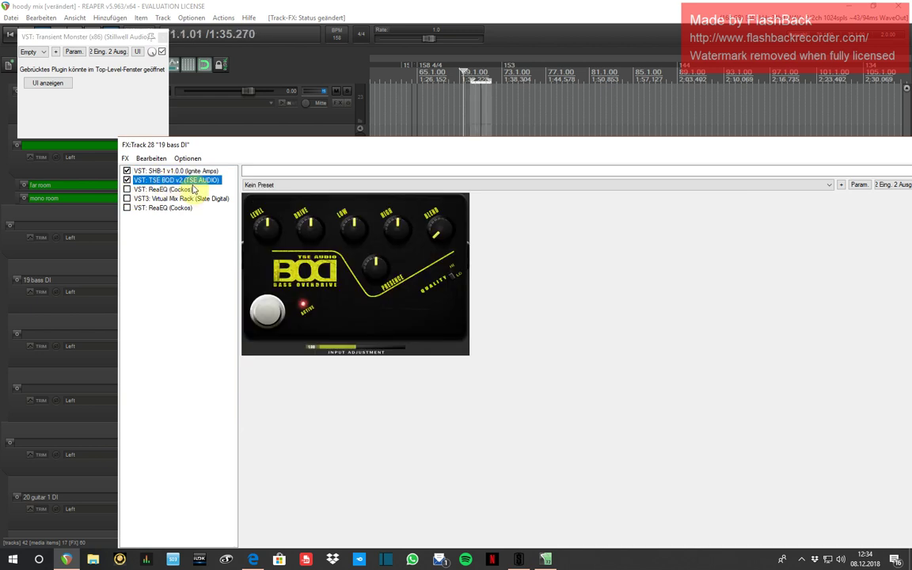
{"action": "left_click", "coordinate": [184, 190]}
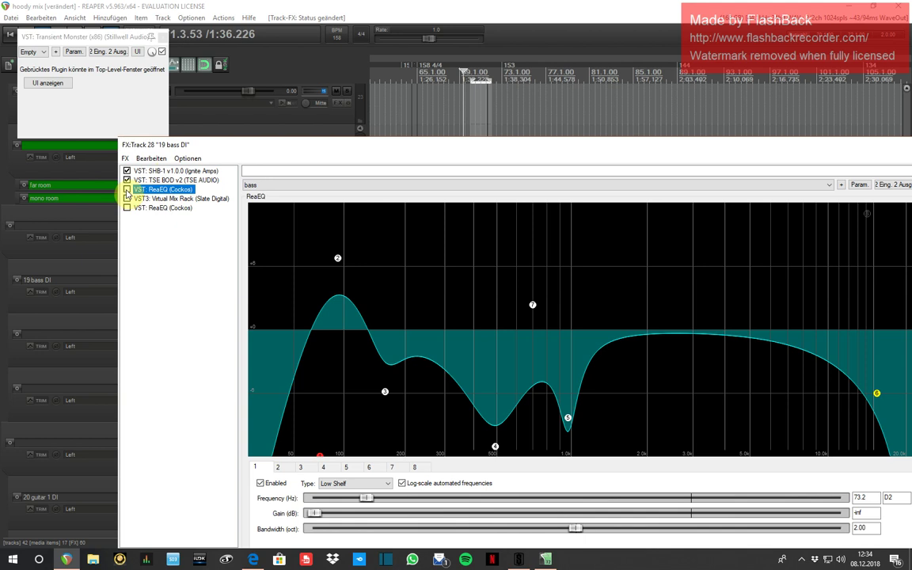
{"action": "left_click", "coordinate": [126, 190]}
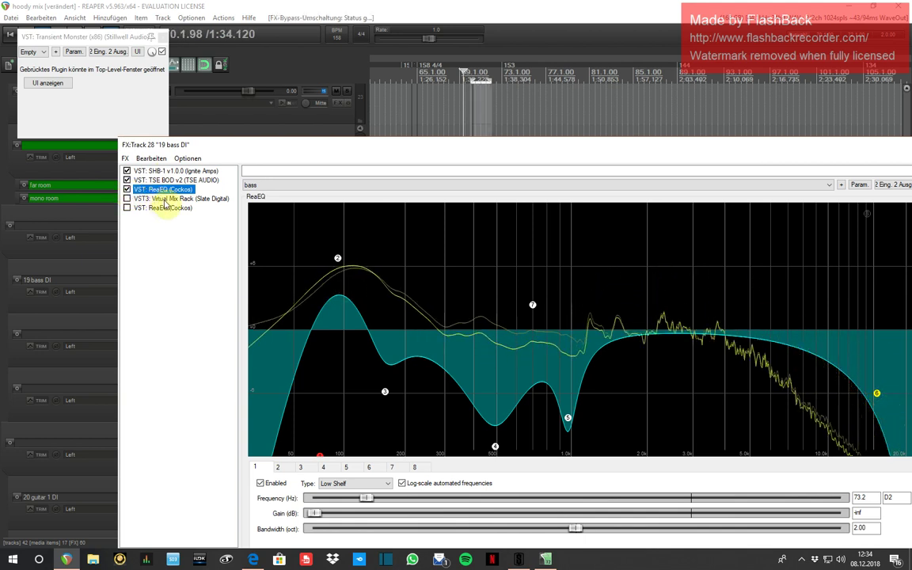
{"action": "left_click", "coordinate": [161, 199]}
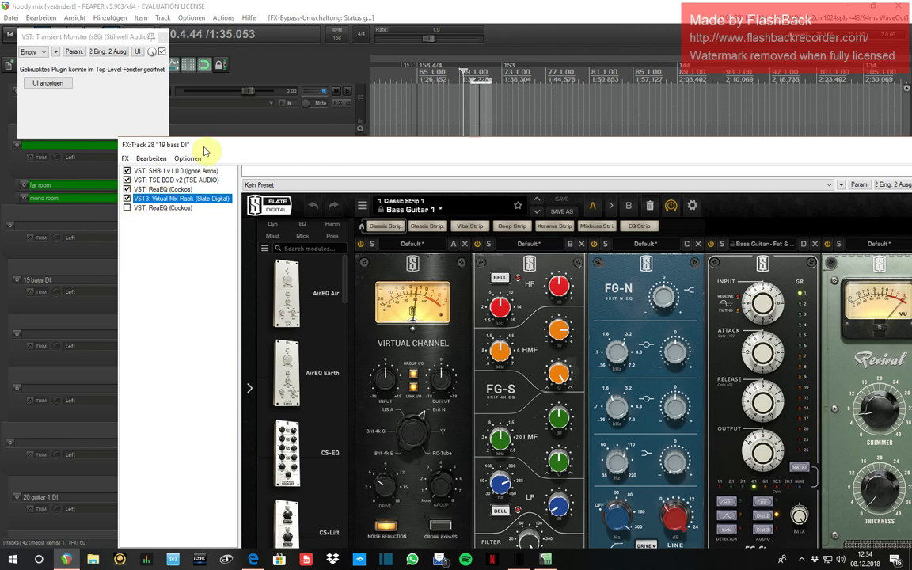
{"action": "left_click_drag", "start_coordinate": [203, 148], "coordinate": [182, 85]}
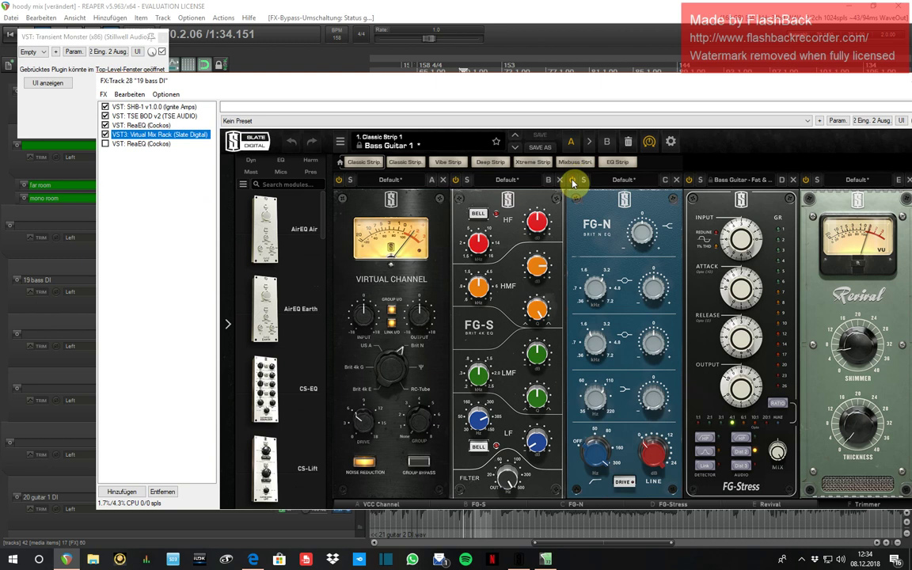
{"action": "left_click", "coordinate": [458, 184]}
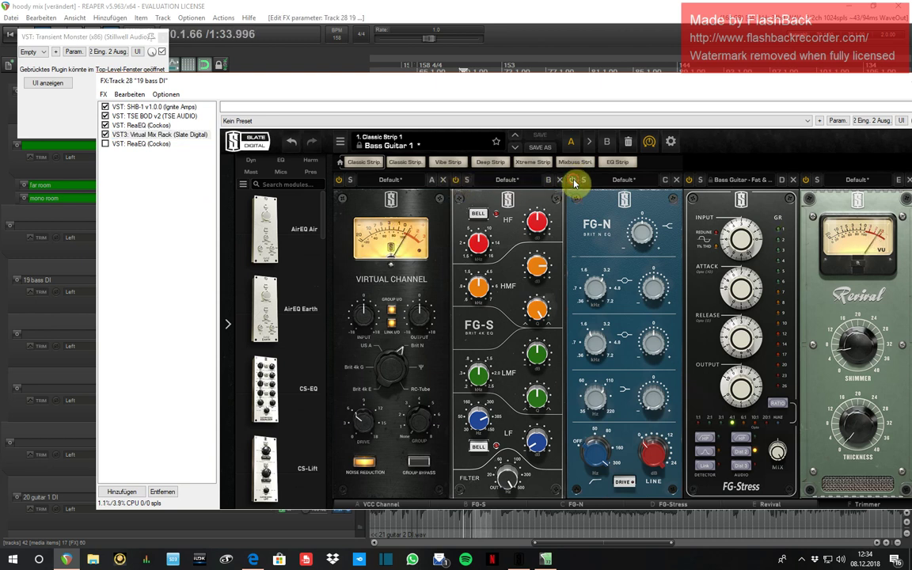
Step: Re-enable the last ReaEQ on the 19 bass DI track and close its effects chain
{"action": "left_click", "coordinate": [119, 144]}
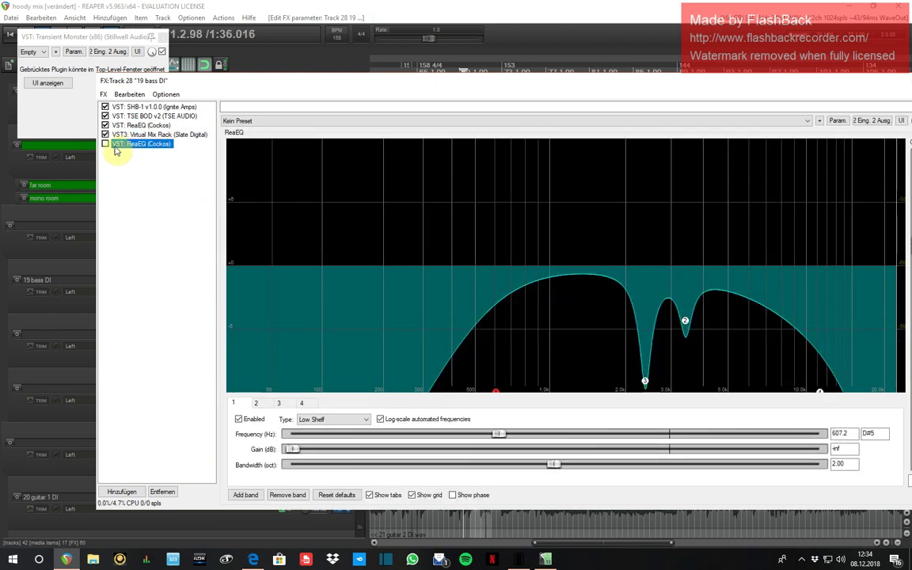
{"action": "left_click", "coordinate": [105, 144]}
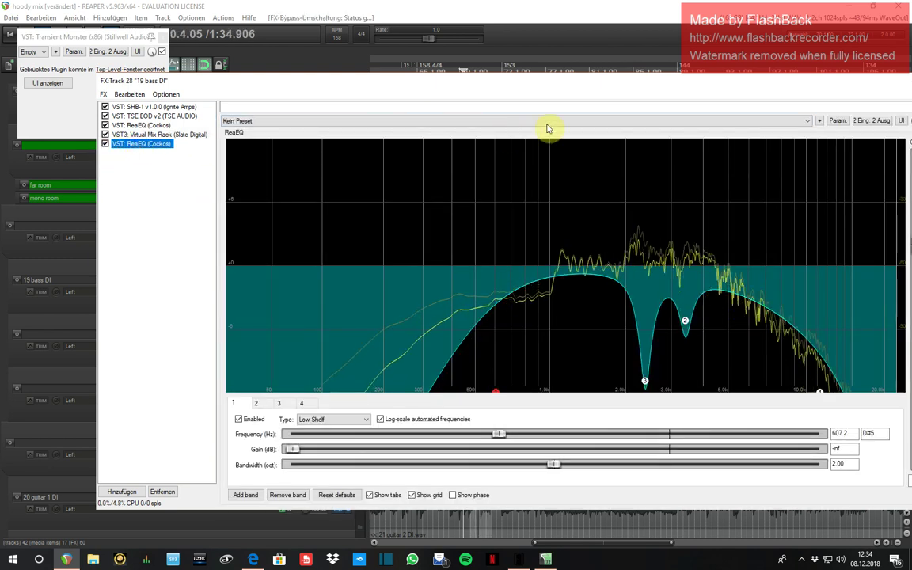
{"action": "double_click", "coordinate": [579, 90]}
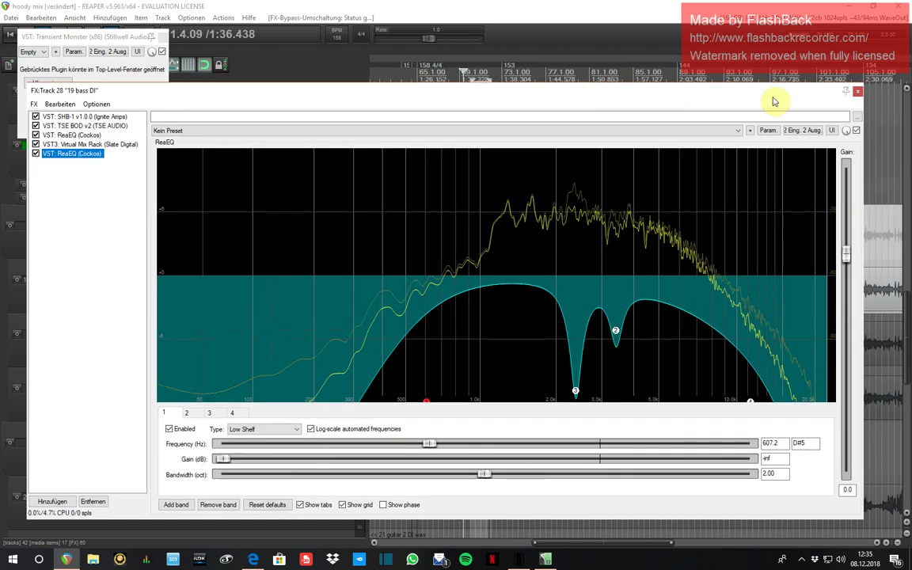
{"action": "left_click", "coordinate": [857, 93]}
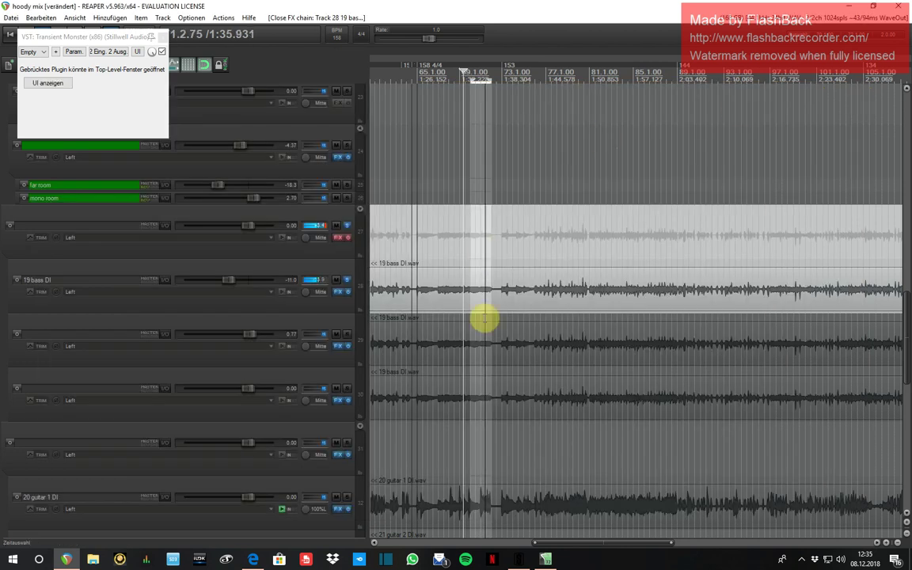
Step: Solo track 29 instead of 19 bass DI and show the ReaEQ in its effects chain without the C1 compressor window
{"action": "left_click", "coordinate": [347, 281]}
{"action": "left_click", "coordinate": [347, 334]}
{"action": "left_click", "coordinate": [345, 346]}
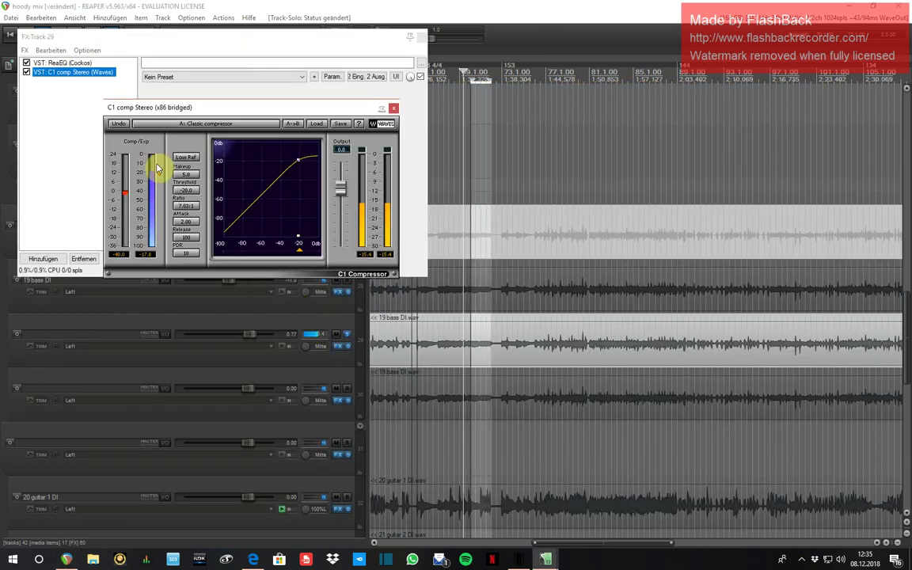
{"action": "left_click", "coordinate": [64, 63]}
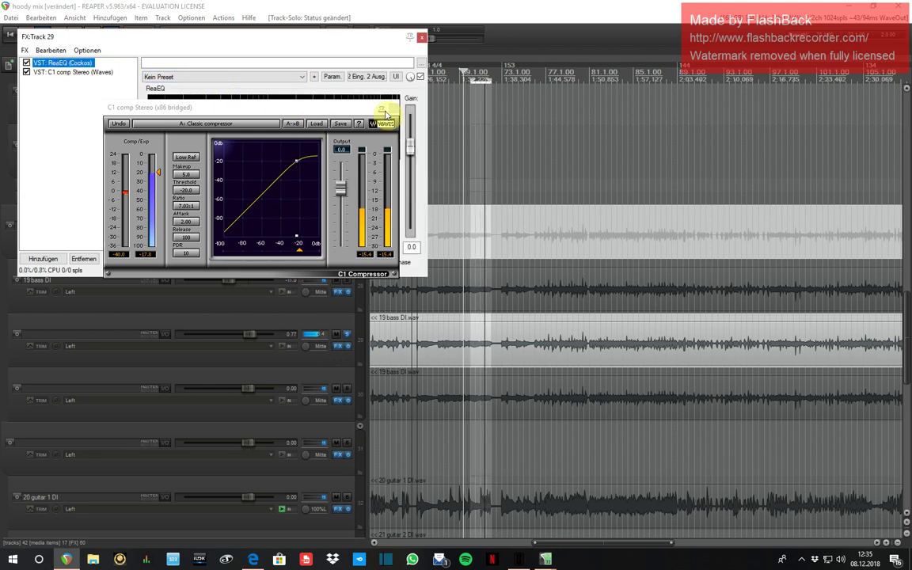
{"action": "left_click", "coordinate": [395, 111]}
{"action": "left_click", "coordinate": [396, 110]}
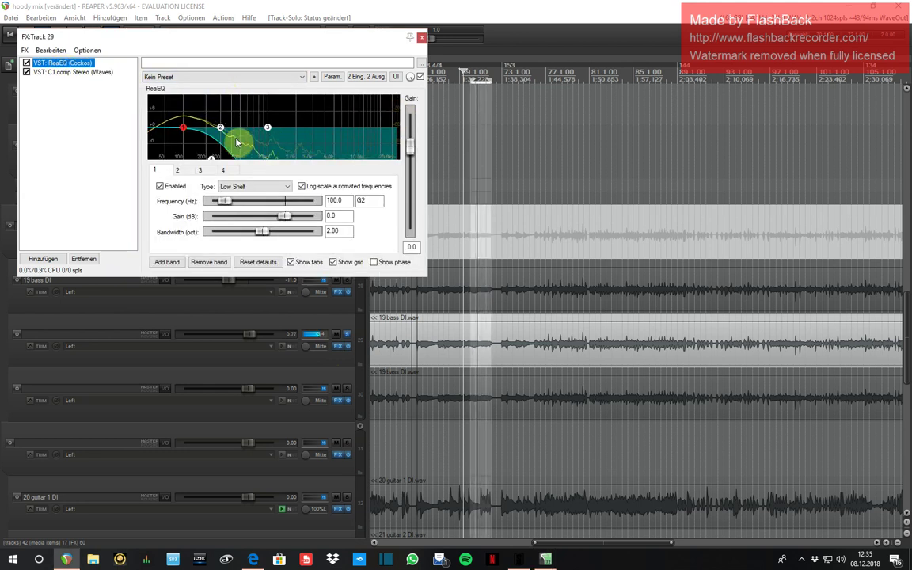
Step: Compare track 29 with ReaEQ and C1 comp bypassed and active, leaving both enabled, and close its effects chain
{"action": "left_click", "coordinate": [26, 63]}
{"action": "left_click", "coordinate": [26, 63]}
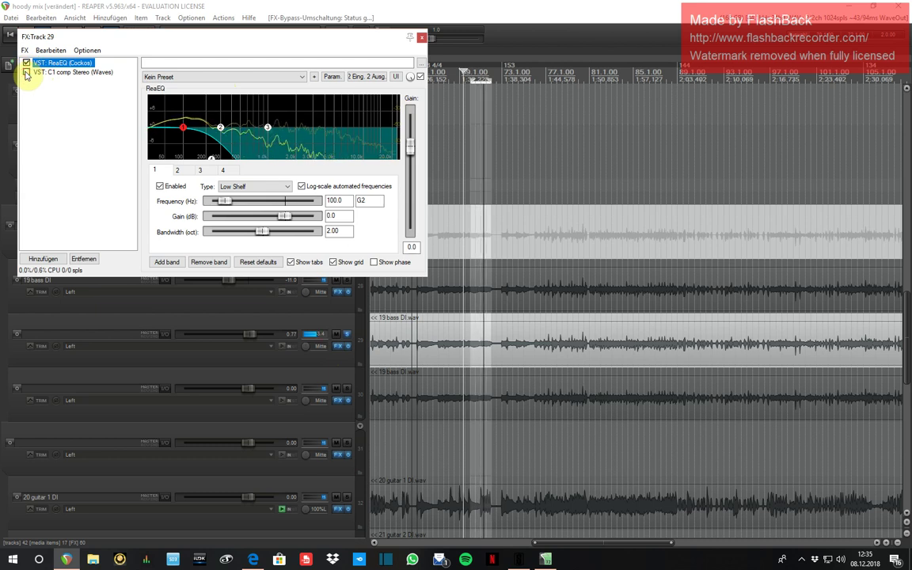
{"action": "left_click", "coordinate": [26, 72]}
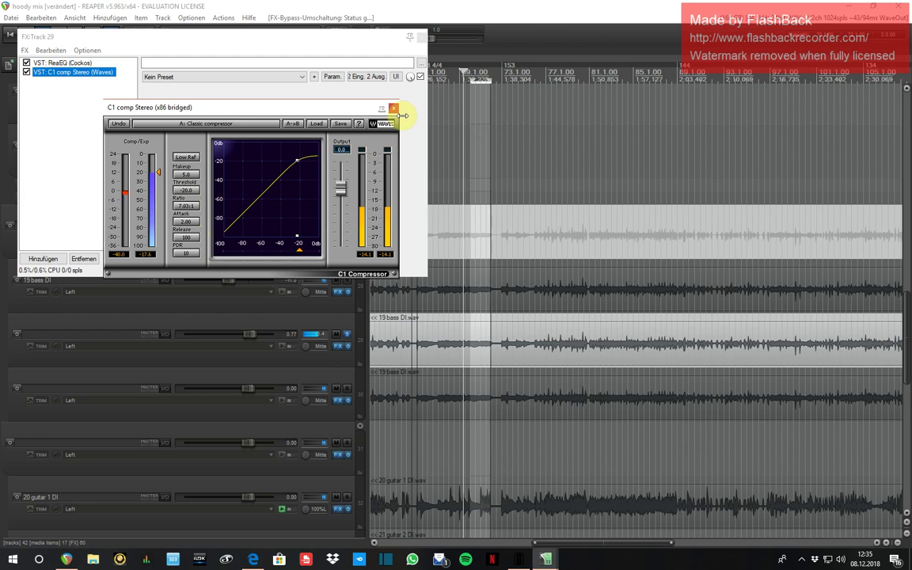
{"action": "left_click", "coordinate": [394, 108]}
{"action": "left_click", "coordinate": [421, 35]}
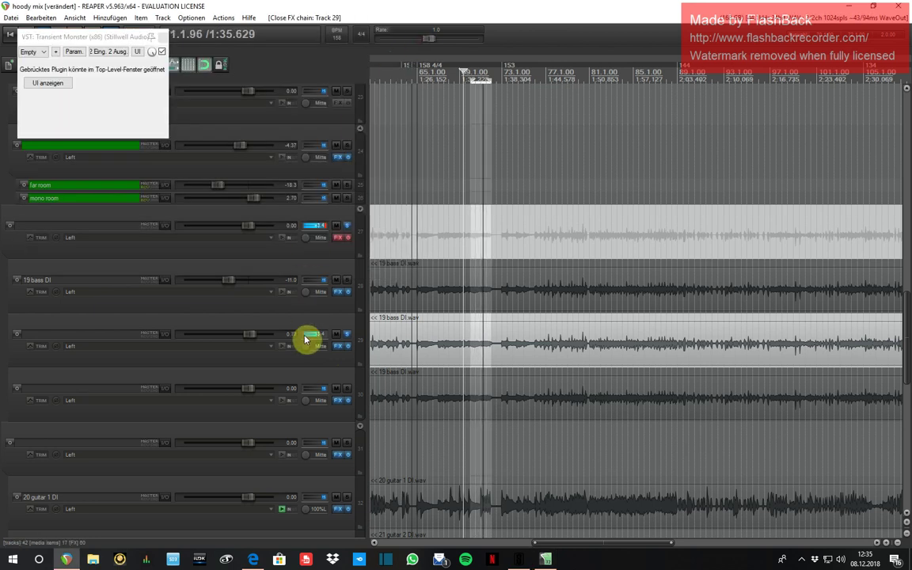
Step: Solo track 30 instead of track 29, compare its sound with and without ReaEQ, and release the solo
{"action": "left_click", "coordinate": [347, 388]}
{"action": "left_click", "coordinate": [346, 334]}
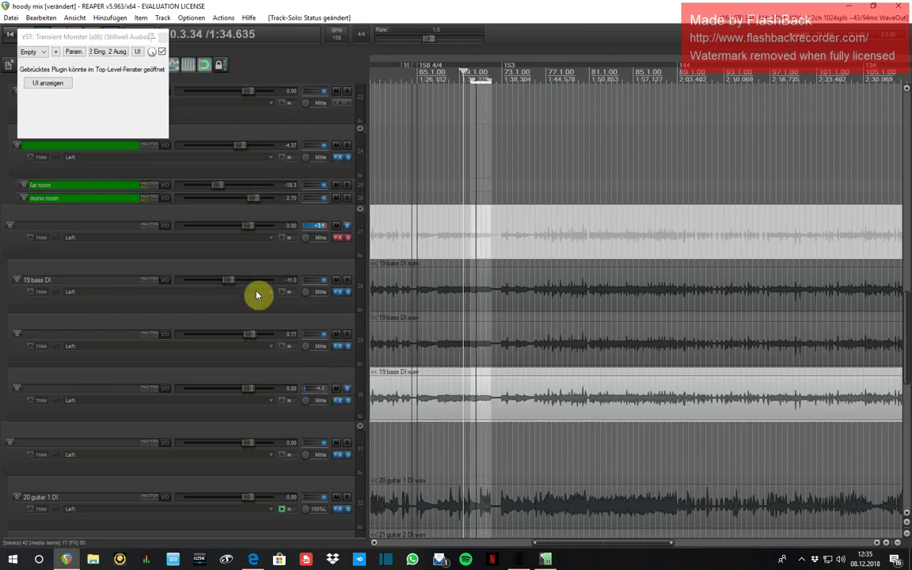
{"action": "left_click", "coordinate": [339, 400]}
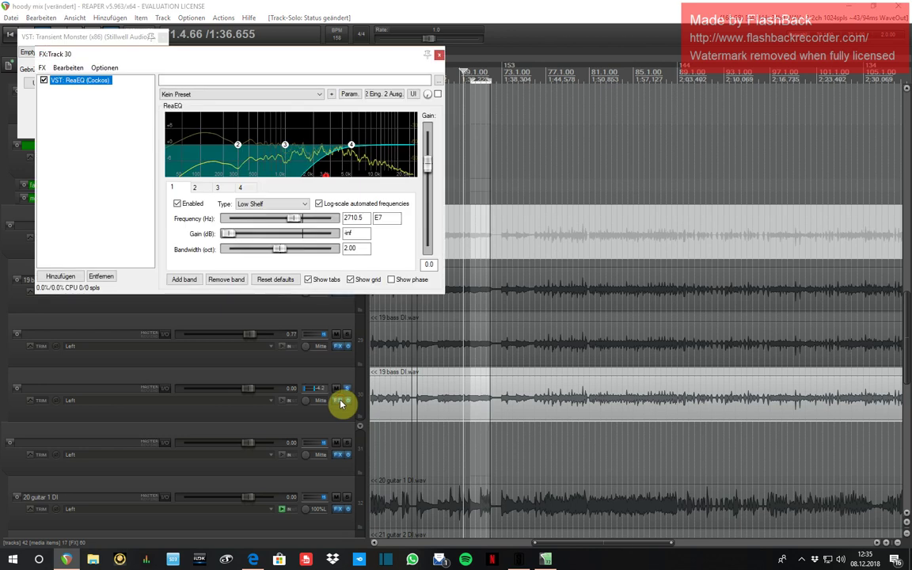
{"action": "left_click", "coordinate": [438, 93]}
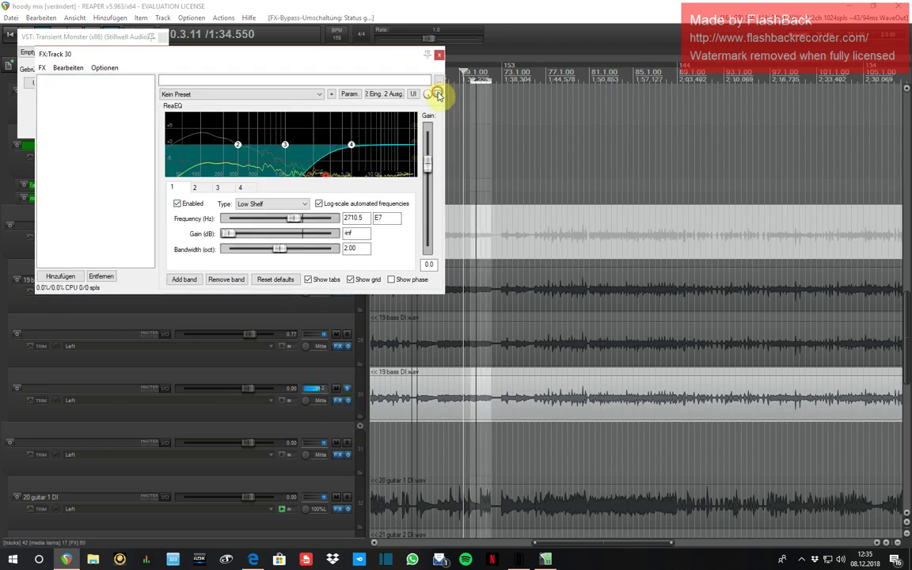
{"action": "left_click", "coordinate": [438, 53]}
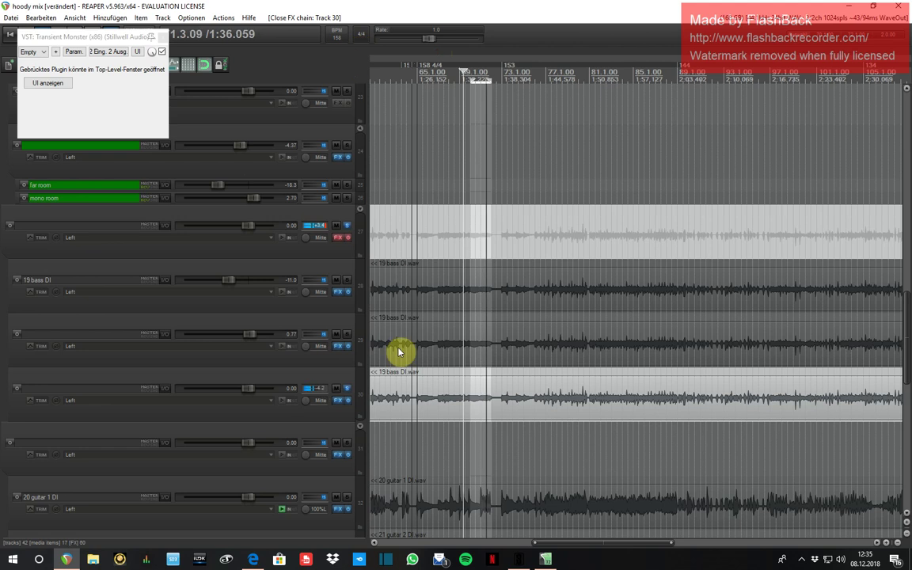
{"action": "left_click", "coordinate": [347, 390]}
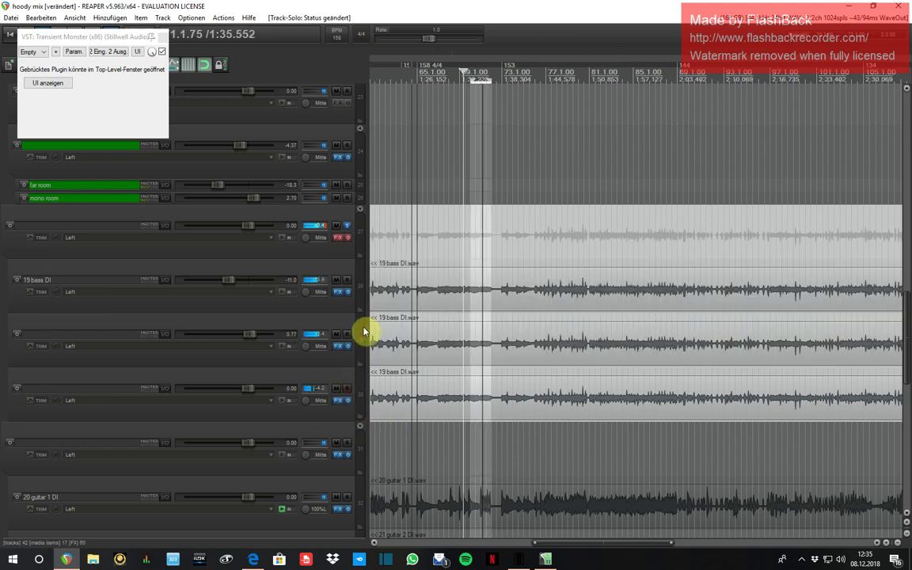
Step: Review the API-2500 compressor and L1 limiter on the bass folder, close the chain and re-enable the folder's effects
{"action": "left_click", "coordinate": [341, 237]}
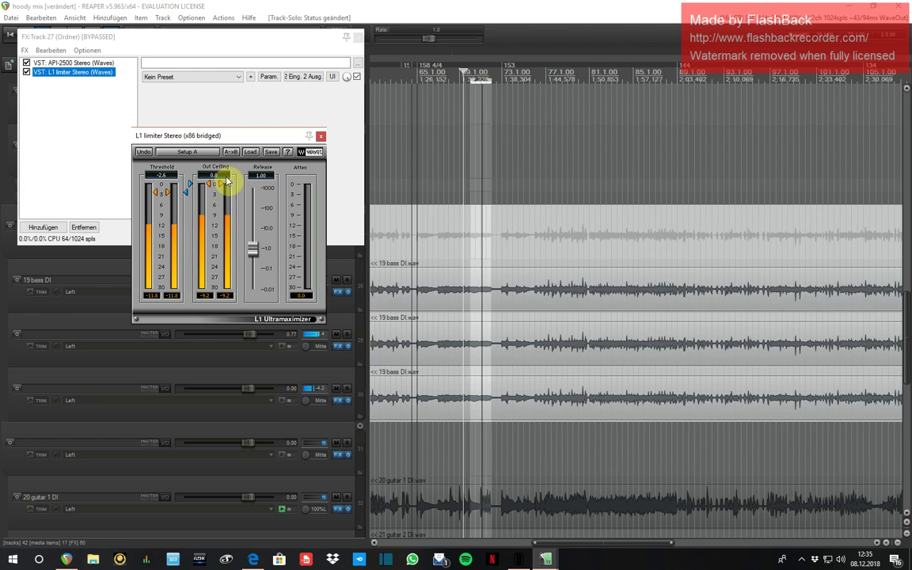
{"action": "left_click", "coordinate": [43, 63]}
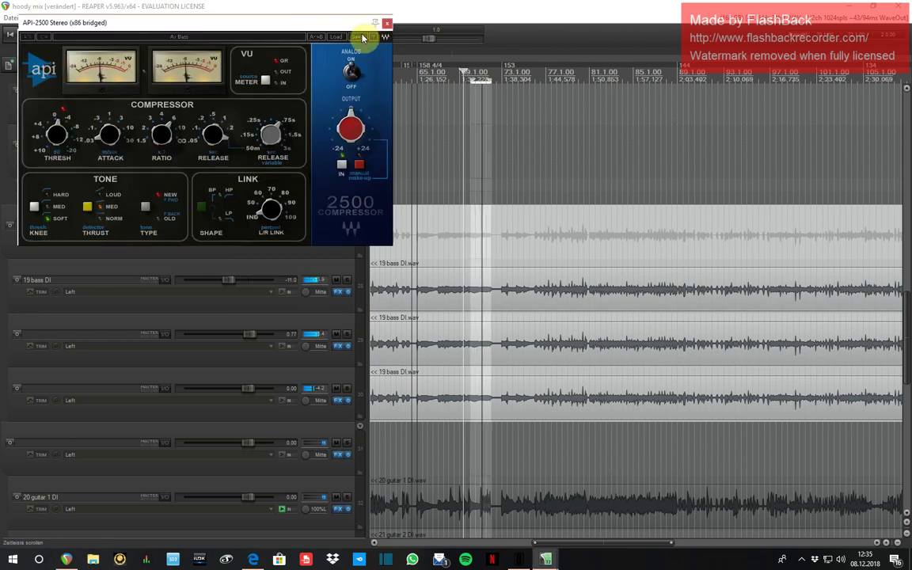
{"action": "left_click_drag", "start_coordinate": [165, 140], "coordinate": [164, 134]}
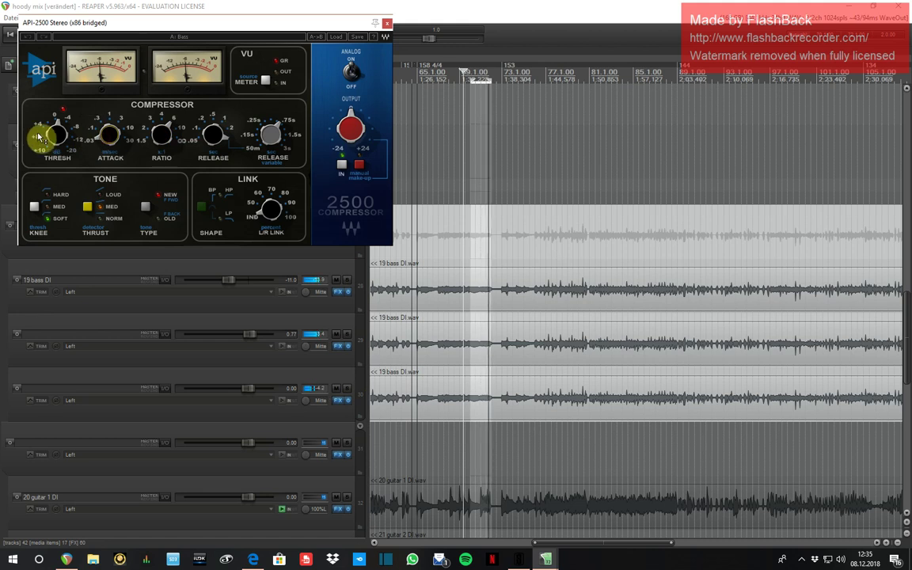
{"action": "left_click", "coordinate": [387, 28]}
{"action": "double_click", "coordinate": [142, 72]}
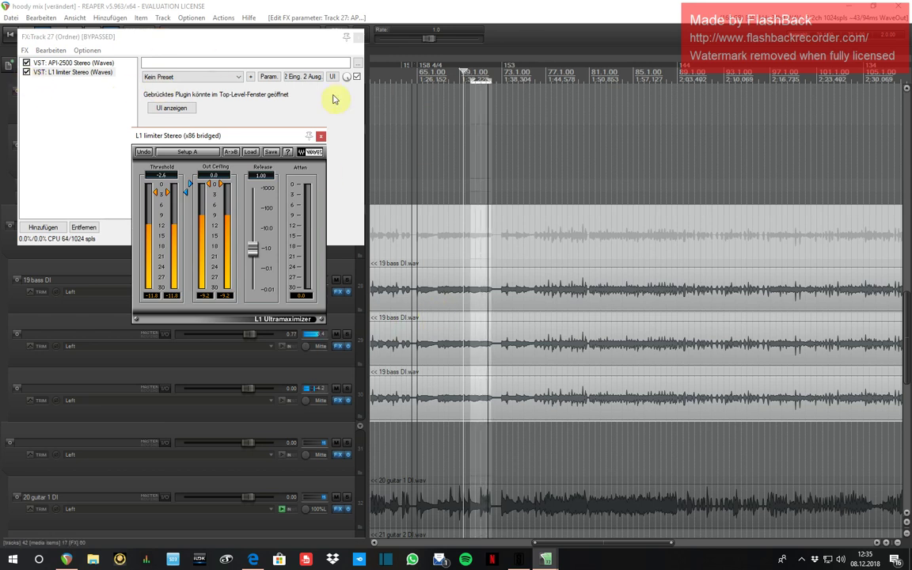
{"action": "left_click", "coordinate": [354, 40]}
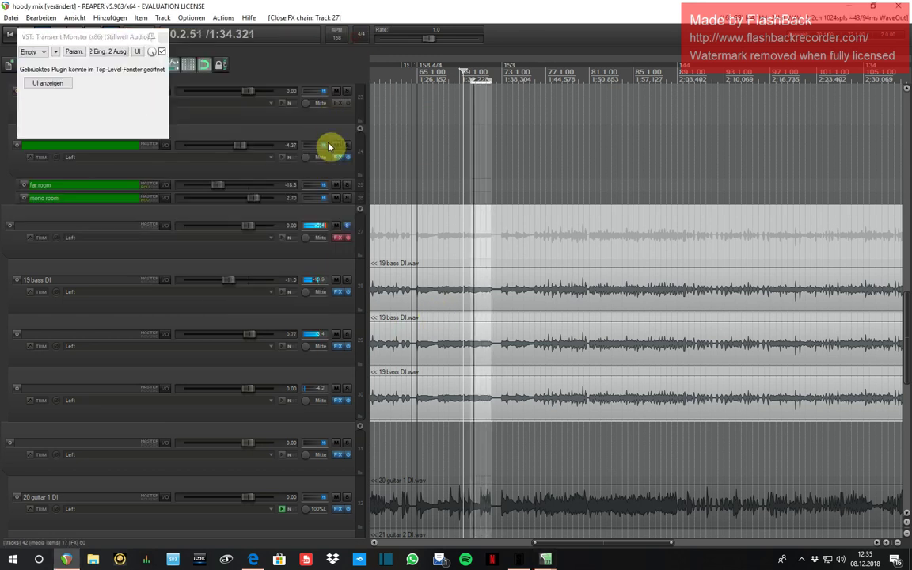
{"action": "left_click", "coordinate": [346, 225]}
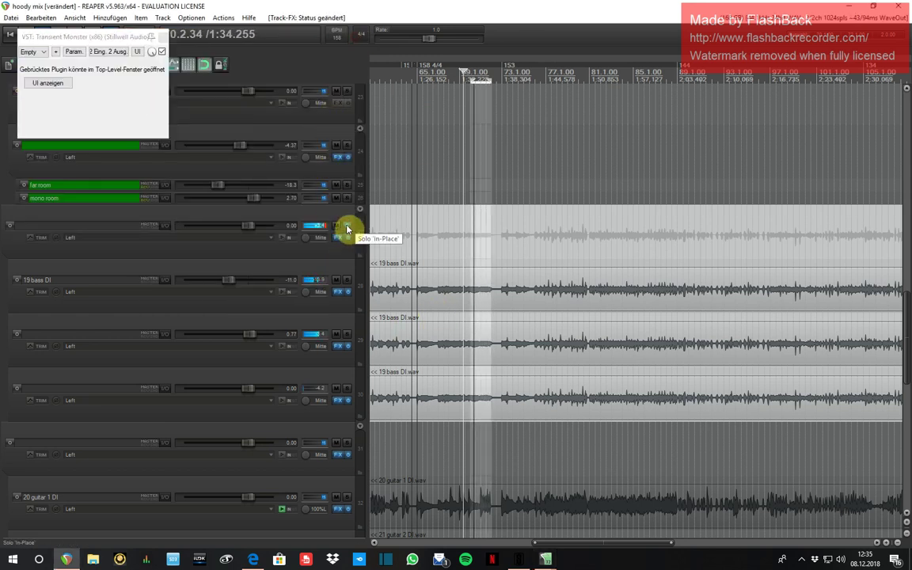
Step: Solo the guitar folder instead of the bass folder and bypass the guitar folder's effects
{"action": "left_click", "coordinate": [346, 444]}
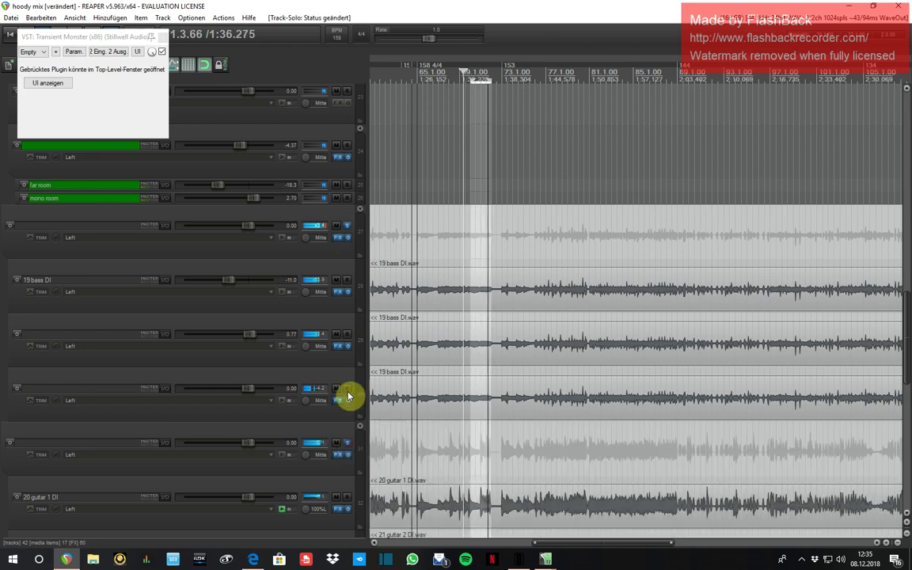
{"action": "left_click", "coordinate": [346, 229]}
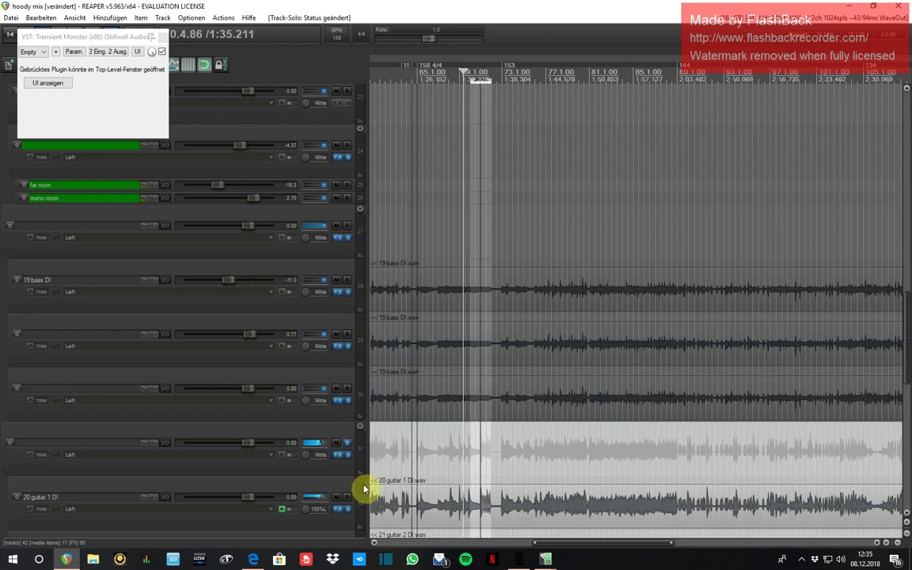
{"action": "scroll", "coordinate": [361, 452], "scroll_direction": "down", "scroll_amount": 3}
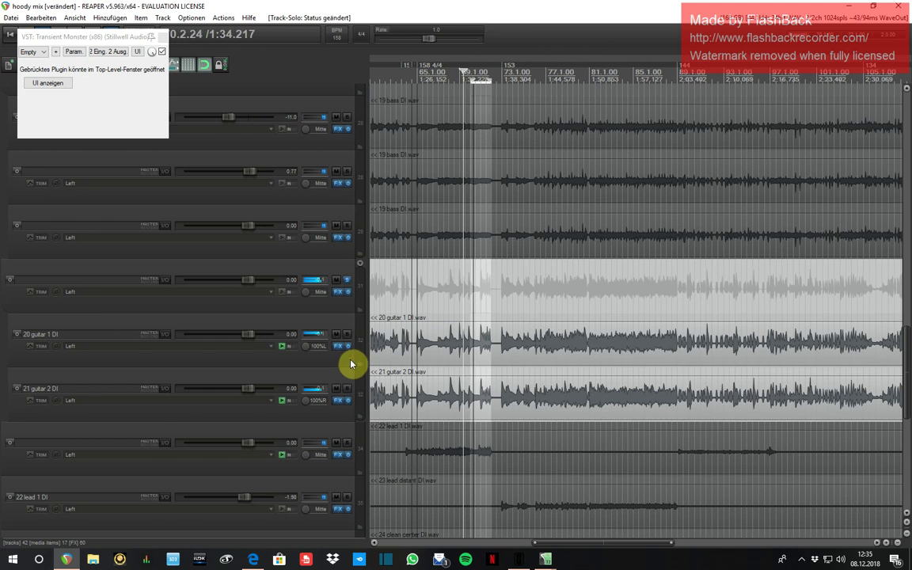
{"action": "left_click", "coordinate": [346, 292]}
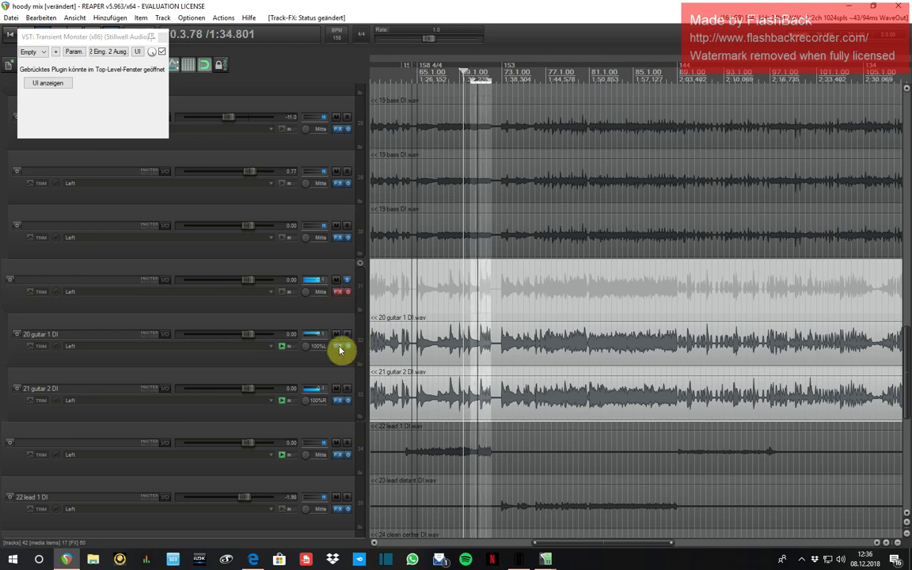
Step: Review the noise gates, Screamer pedal, Bomber Uber amp and 4x12 Treadplate cabinet in POD Farm 2 on track 32, "20 guitar 1 DI"
{"action": "left_click", "coordinate": [340, 348]}
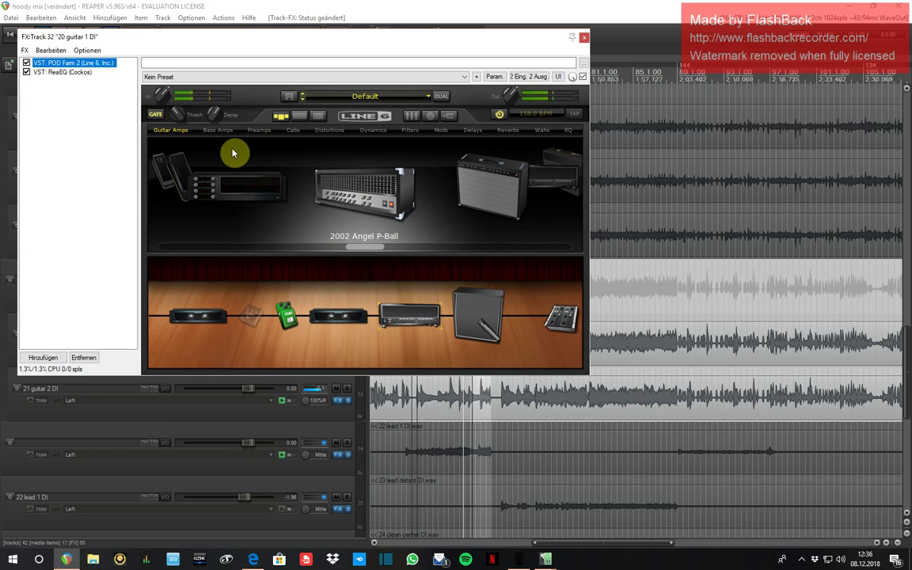
{"action": "left_click", "coordinate": [207, 312]}
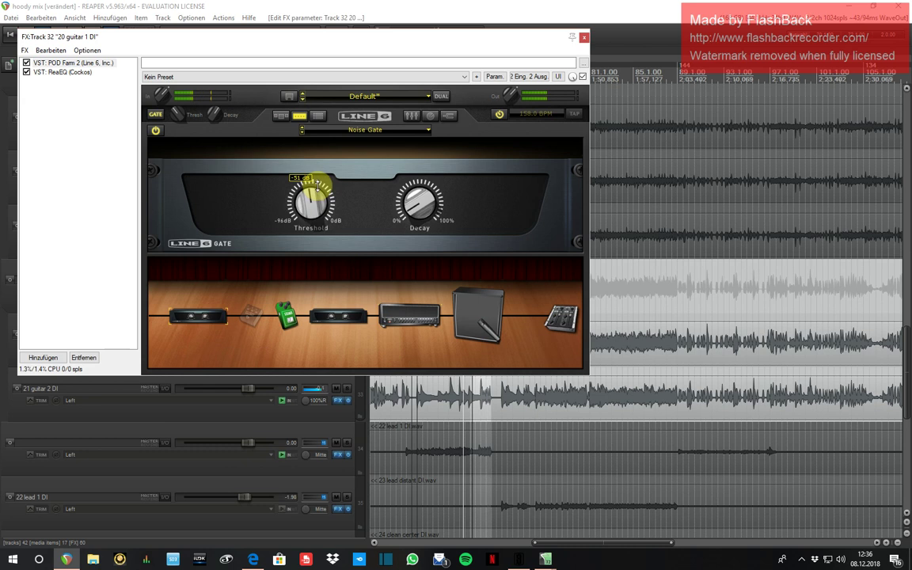
{"action": "left_click", "coordinate": [287, 318]}
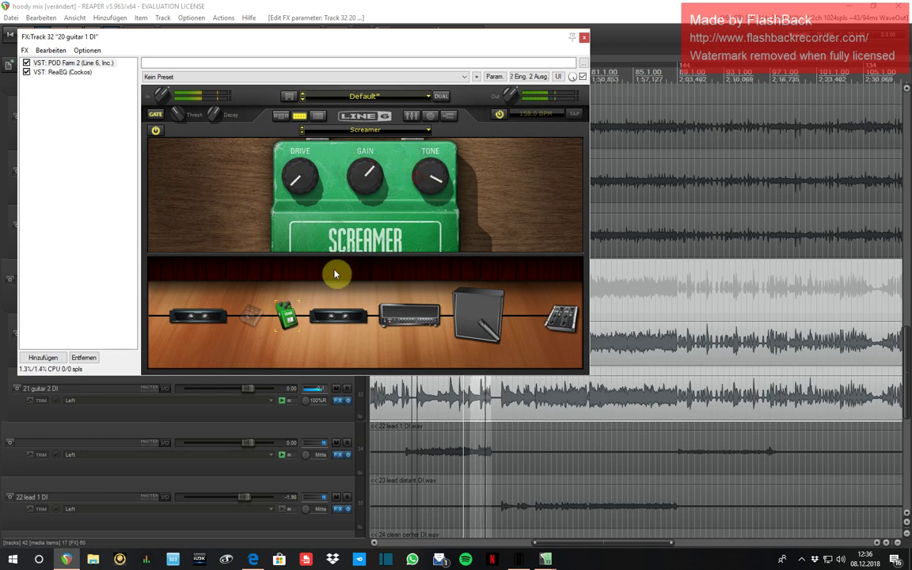
{"action": "left_click", "coordinate": [359, 315]}
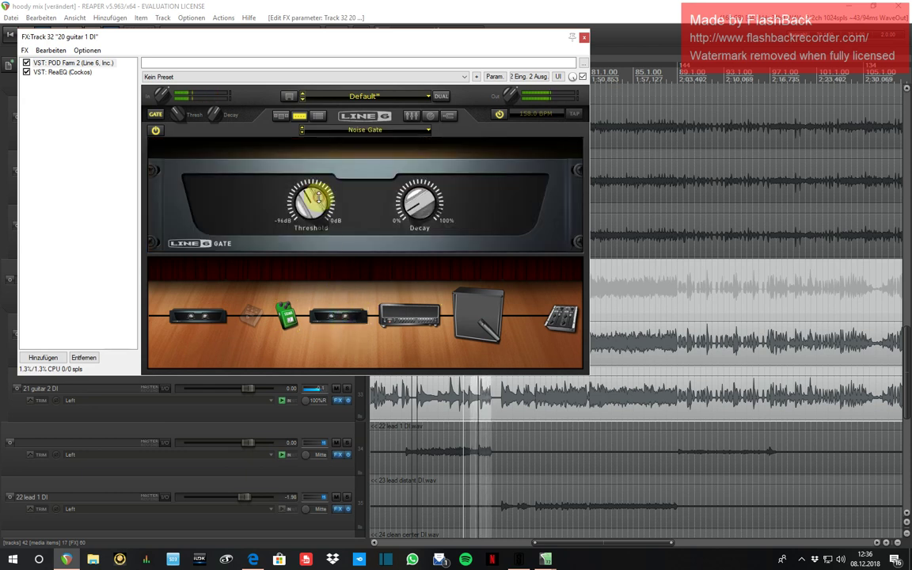
{"action": "left_click", "coordinate": [402, 316]}
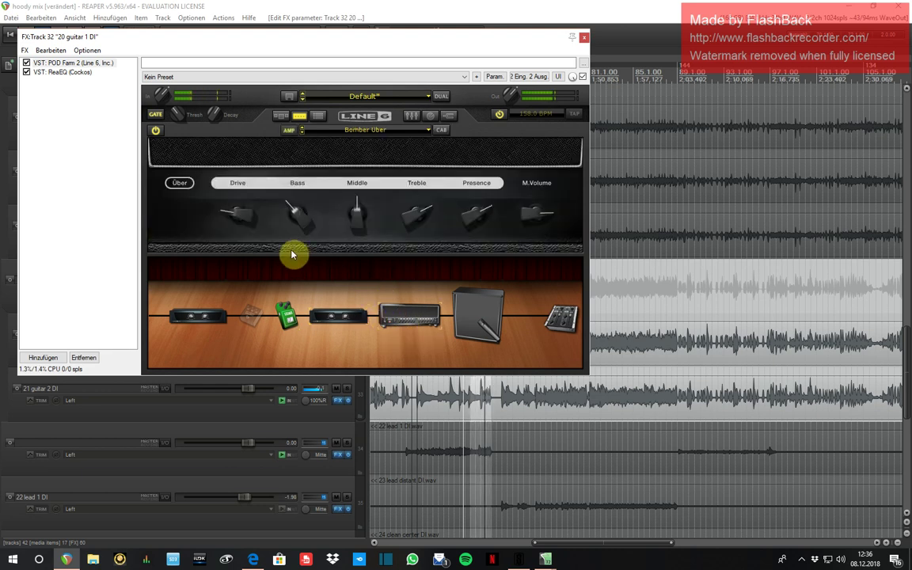
{"action": "left_click", "coordinate": [476, 315]}
{"action": "left_click", "coordinate": [475, 315]}
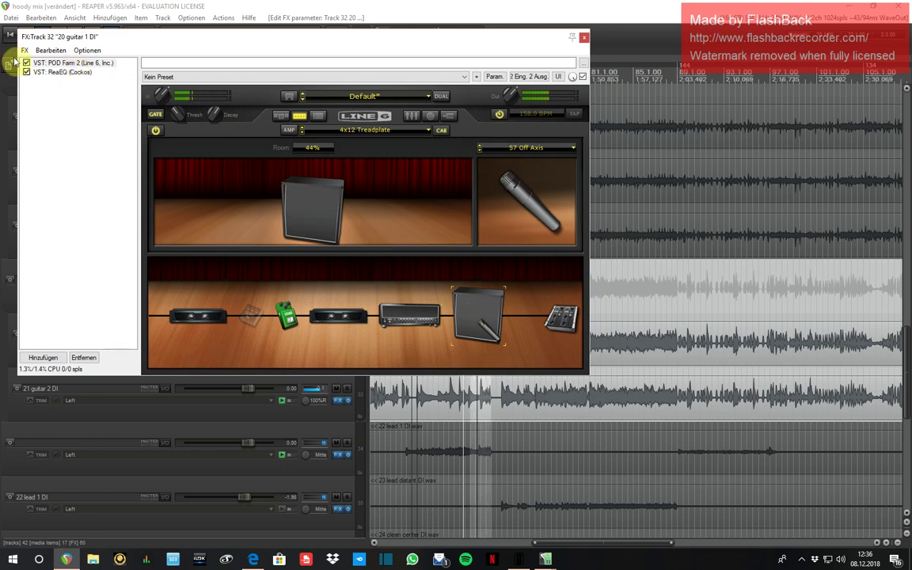
Step: Compare the guitar 1 sound with ReaEQ bypassed and active, leaving ReaEQ enabled
{"action": "left_click", "coordinate": [49, 73]}
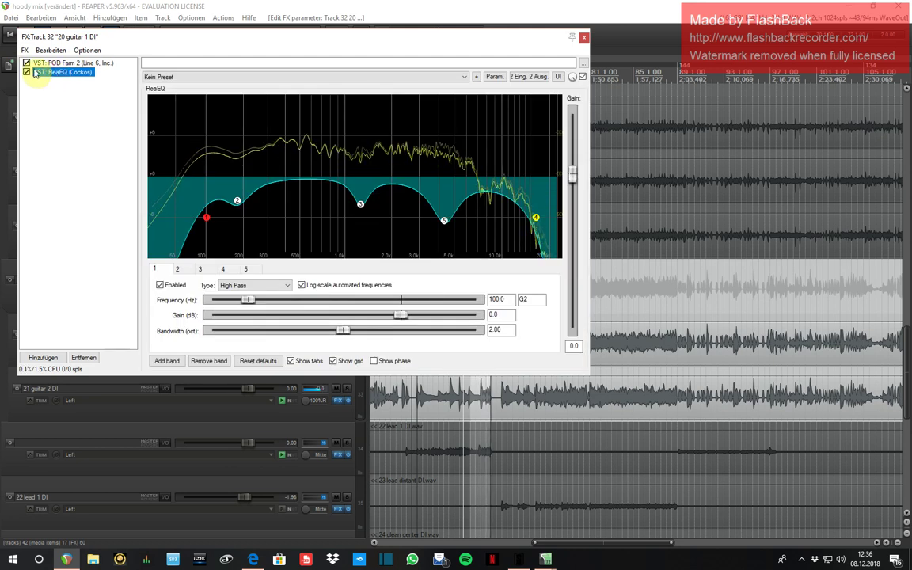
{"action": "left_click", "coordinate": [26, 72]}
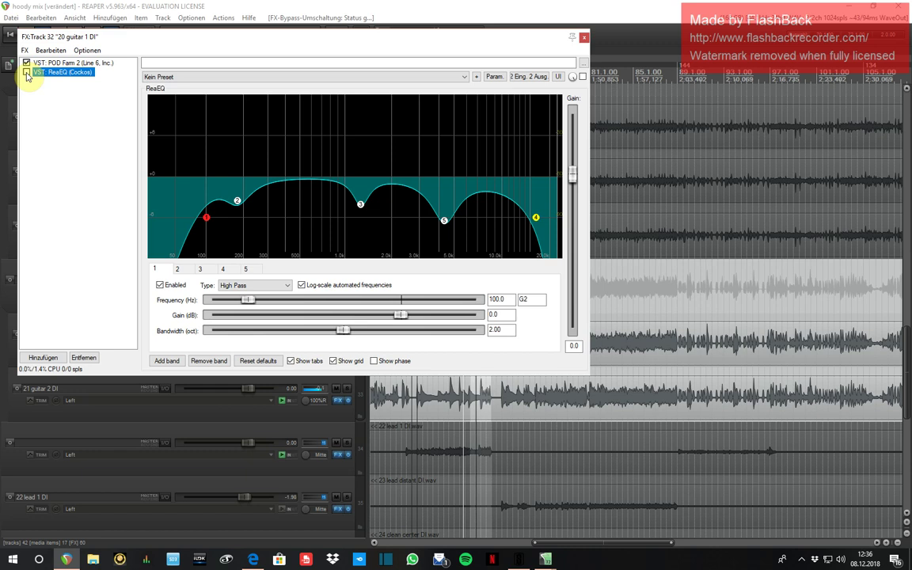
{"action": "left_click", "coordinate": [26, 72]}
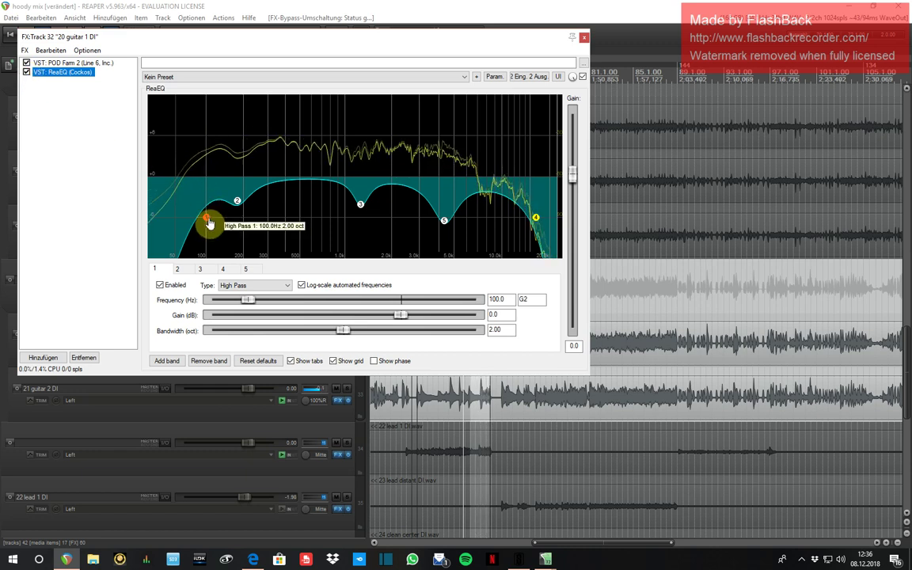
Step: Disable all five ReaEQ bands on guitar 1 one after another, from the high-pass to the low-pass filter
{"action": "left_click", "coordinate": [168, 285]}
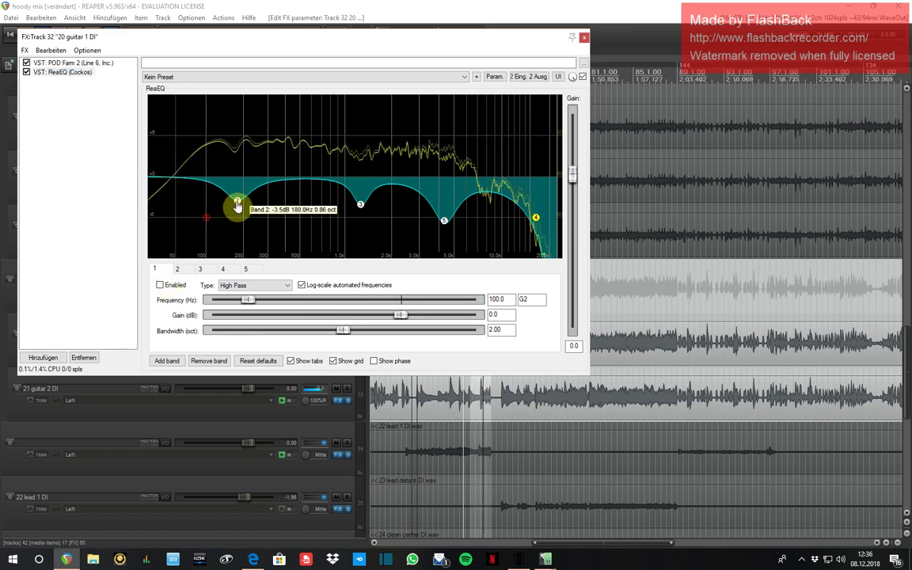
{"action": "double_click", "coordinate": [237, 203]}
{"action": "left_click", "coordinate": [360, 205]}
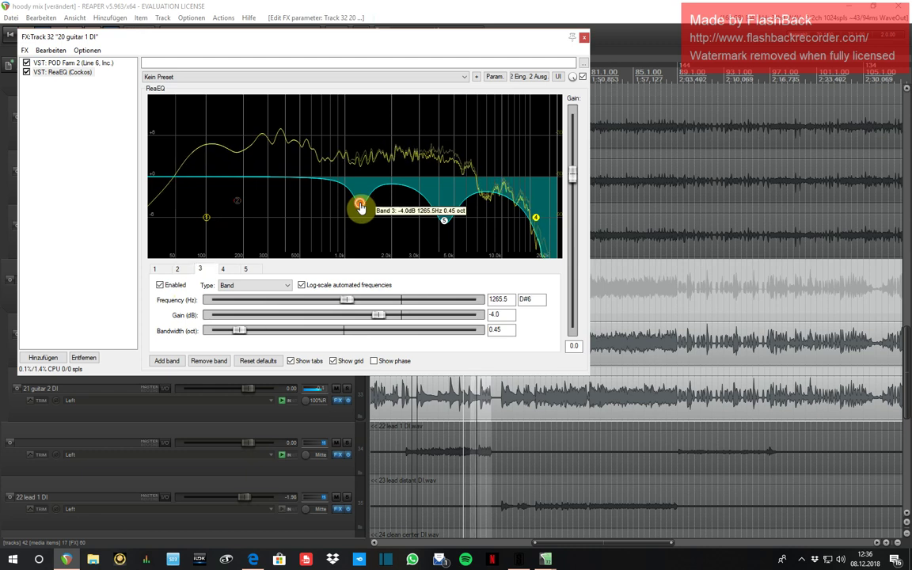
{"action": "double_click", "coordinate": [360, 206]}
{"action": "double_click", "coordinate": [444, 220]}
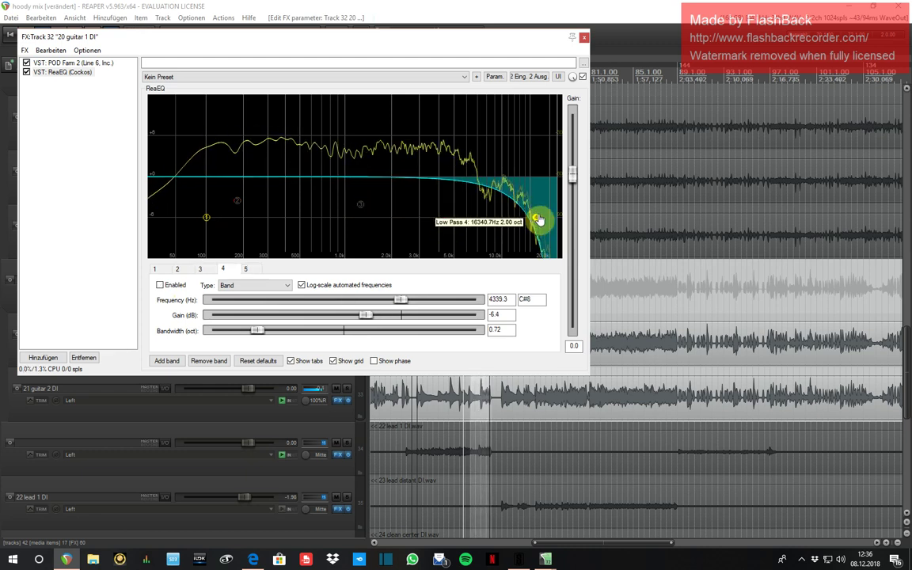
{"action": "double_click", "coordinate": [537, 219]}
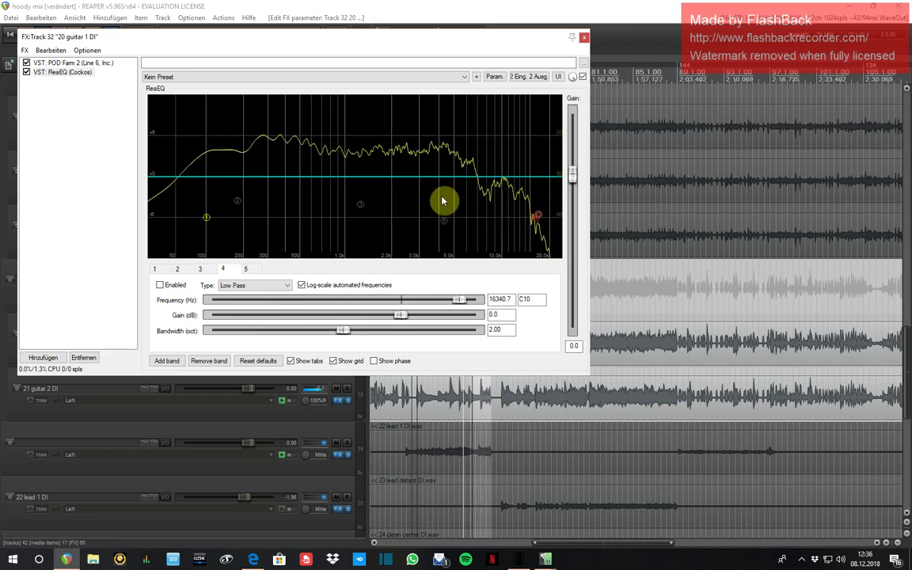
Step: Re-enable the five ReaEQ bands on guitar 1 one by one, from the high-pass to the low-pass filter
{"action": "double_click", "coordinate": [205, 222]}
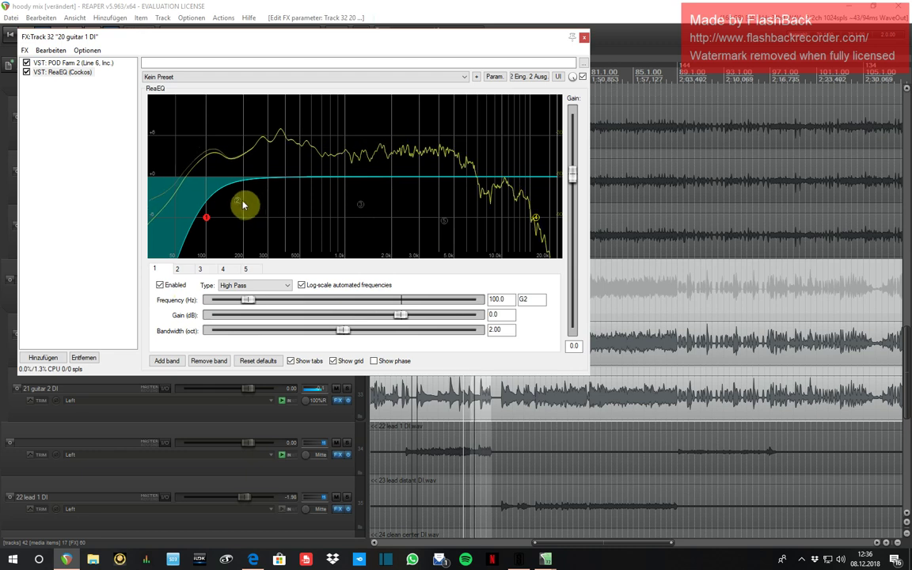
{"action": "double_click", "coordinate": [239, 201]}
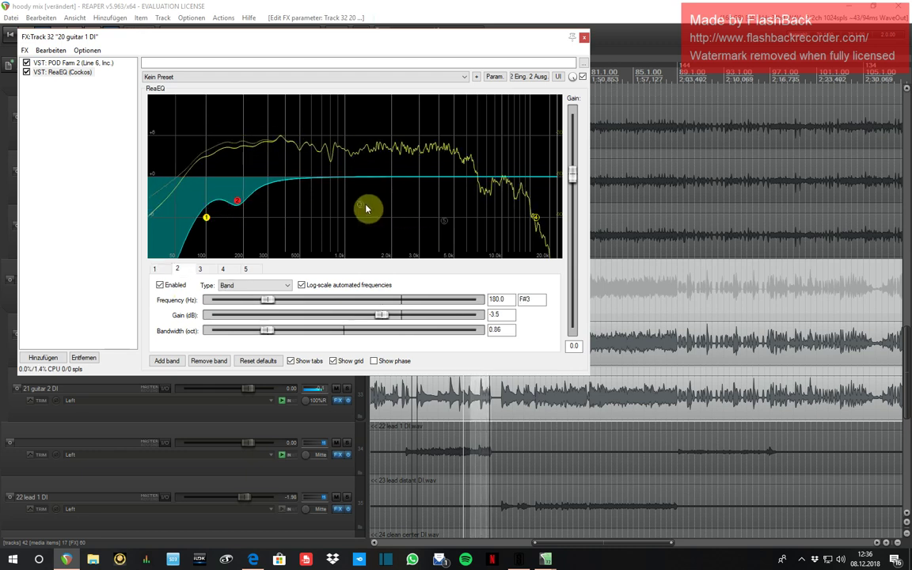
{"action": "double_click", "coordinate": [362, 207]}
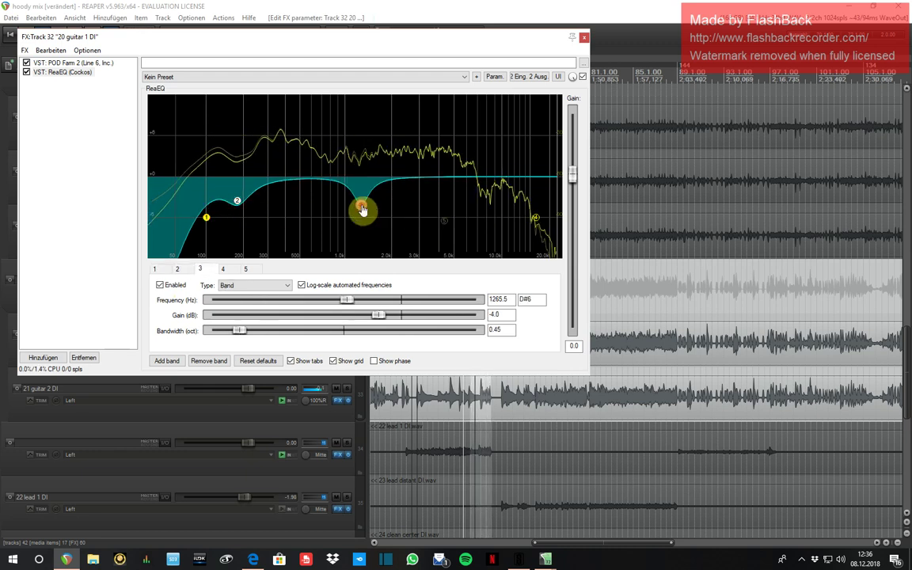
{"action": "double_click", "coordinate": [447, 224]}
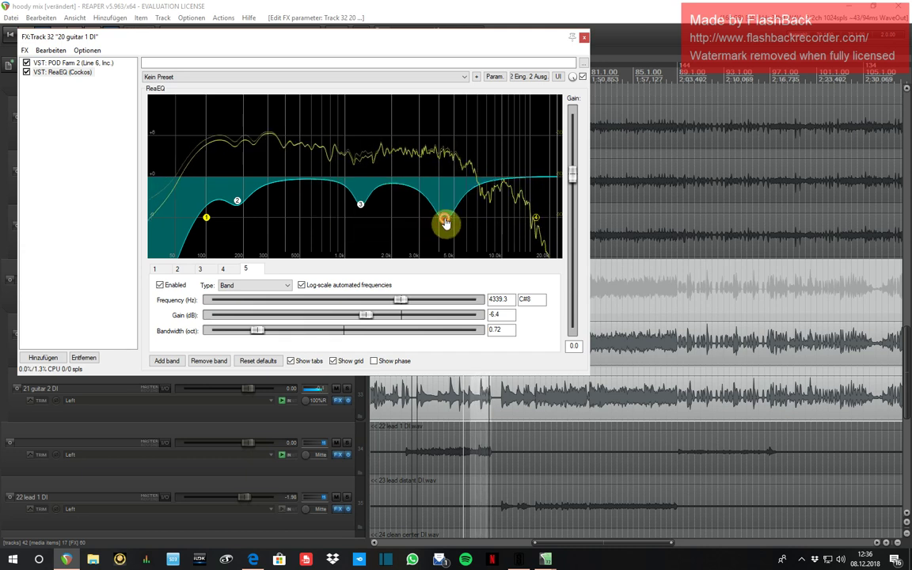
{"action": "double_click", "coordinate": [536, 223]}
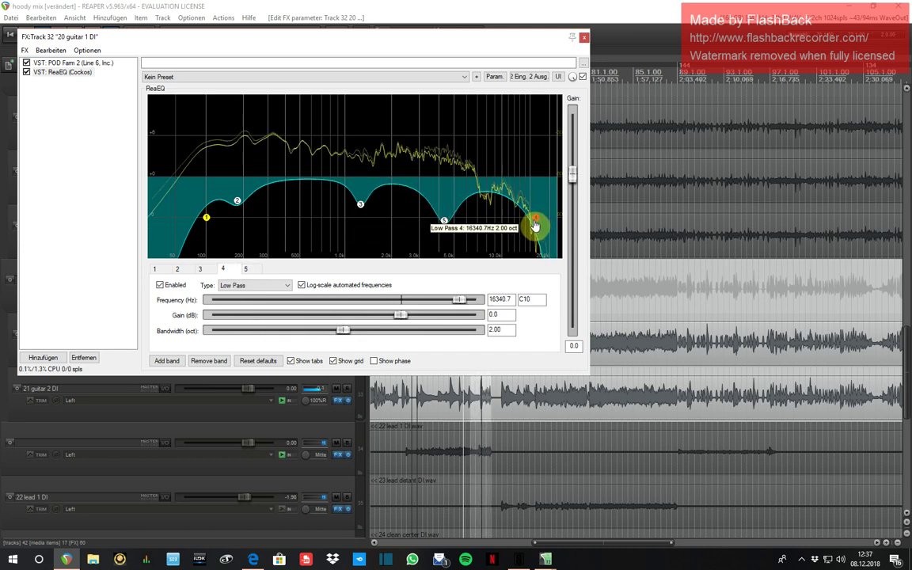
Step: Raise guitar 1's ReaEQ low-pass frequency to about 19427 Hz and close the track's effects chain
{"action": "left_click_drag", "start_coordinate": [535, 225], "coordinate": [548, 225]}
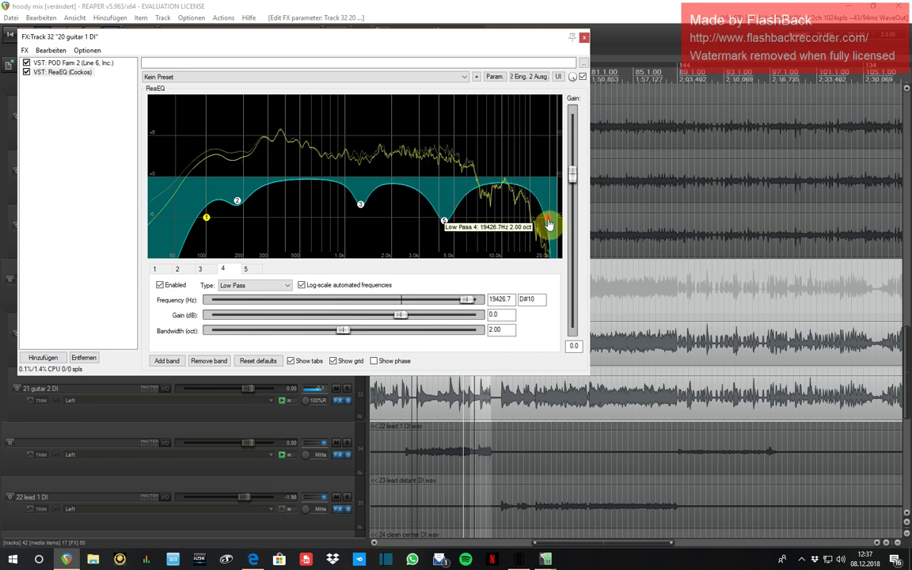
{"action": "left_click", "coordinate": [585, 38]}
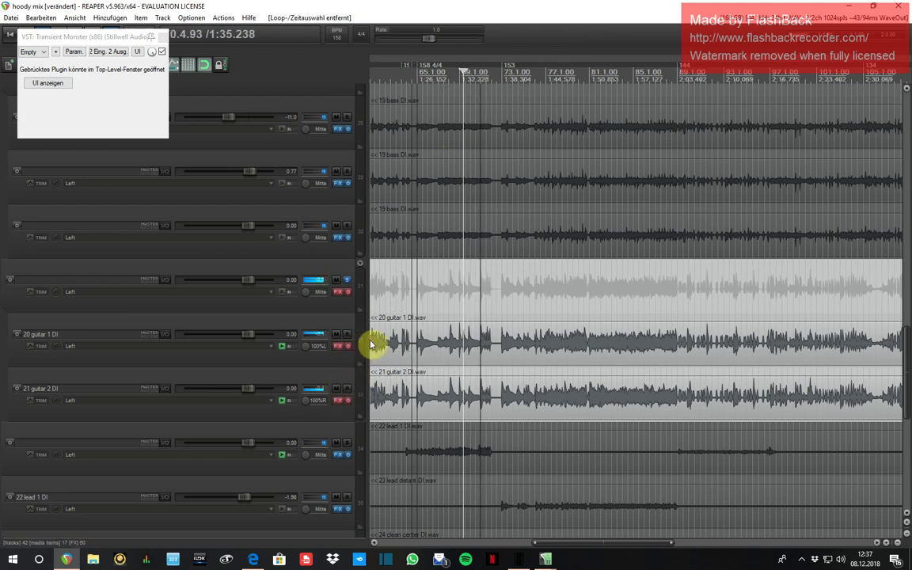
Step: Review the C1 compressor on the guitar folder, close its window and toggle the folder's effects bypass
{"action": "left_click", "coordinate": [500, 331]}
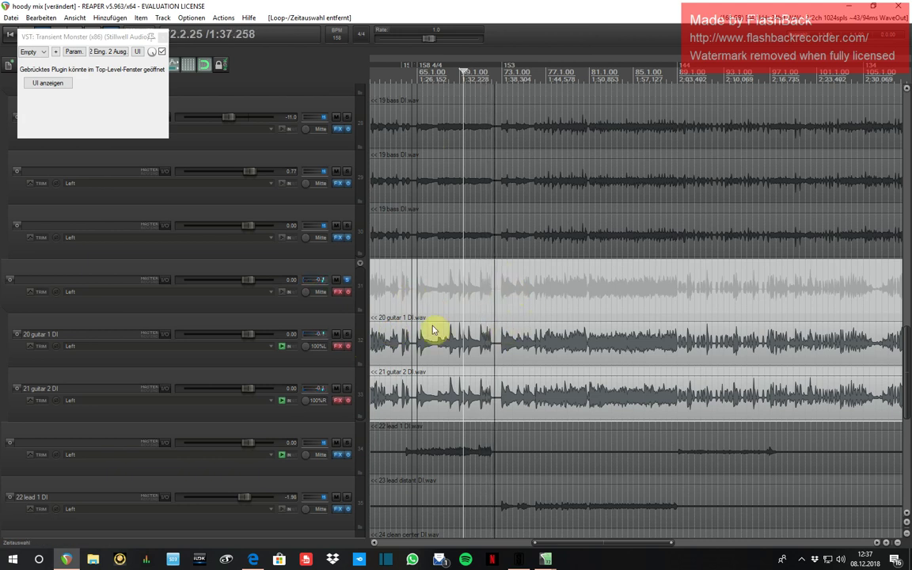
{"action": "left_click", "coordinate": [336, 292]}
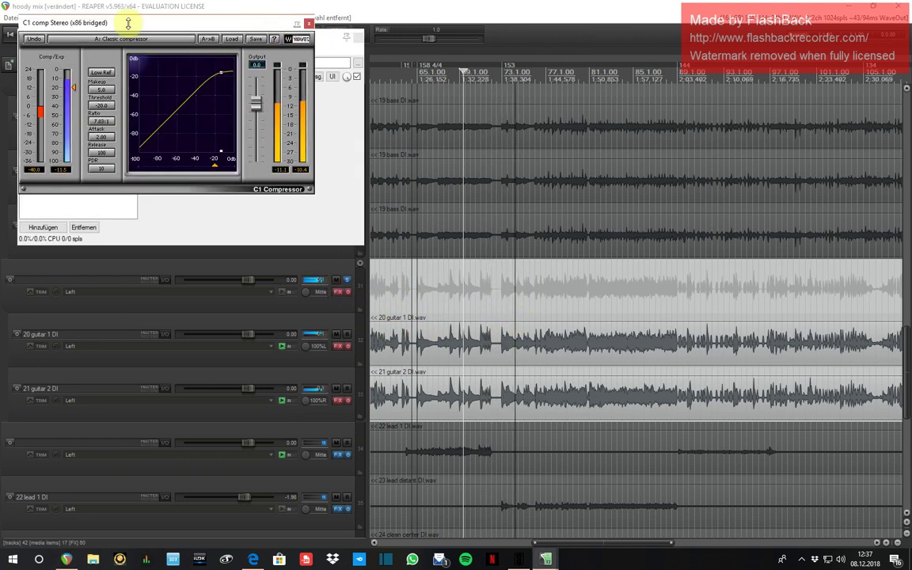
{"action": "left_click", "coordinate": [308, 23]}
{"action": "left_click", "coordinate": [348, 291]}
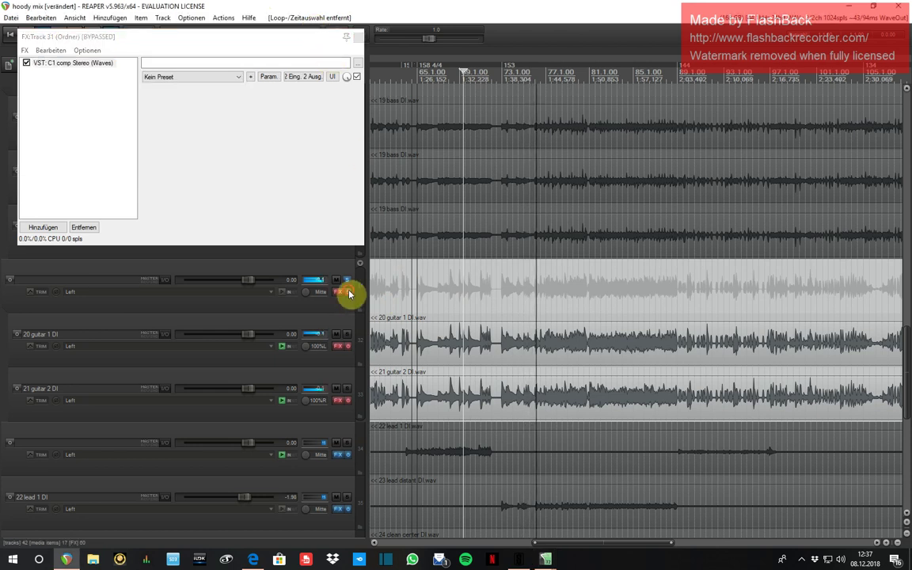
Step: Re-enable the effects on the guitar folder and its guitar 1 and 2 DI tracks, and take the folder out of solo
{"action": "left_click", "coordinate": [349, 348]}
{"action": "left_click", "coordinate": [349, 400]}
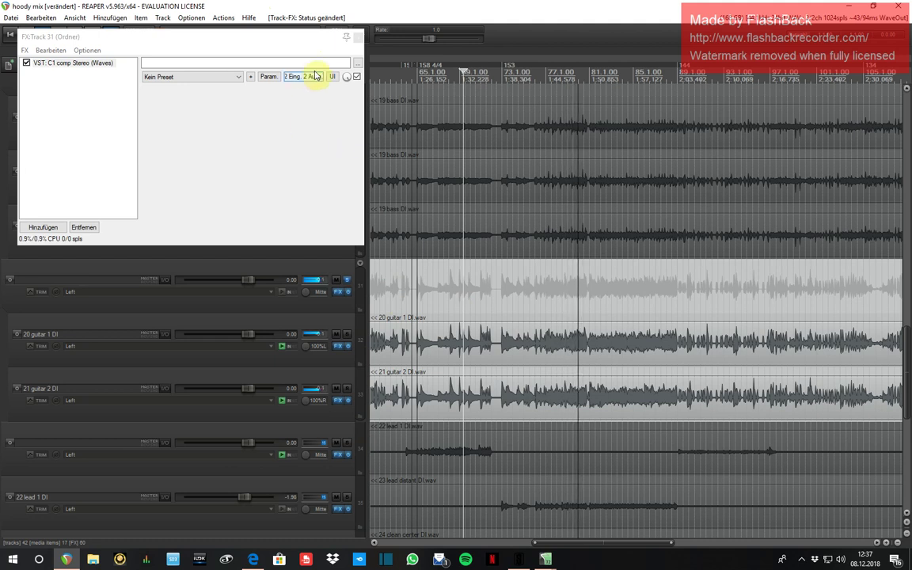
{"action": "left_click", "coordinate": [358, 36]}
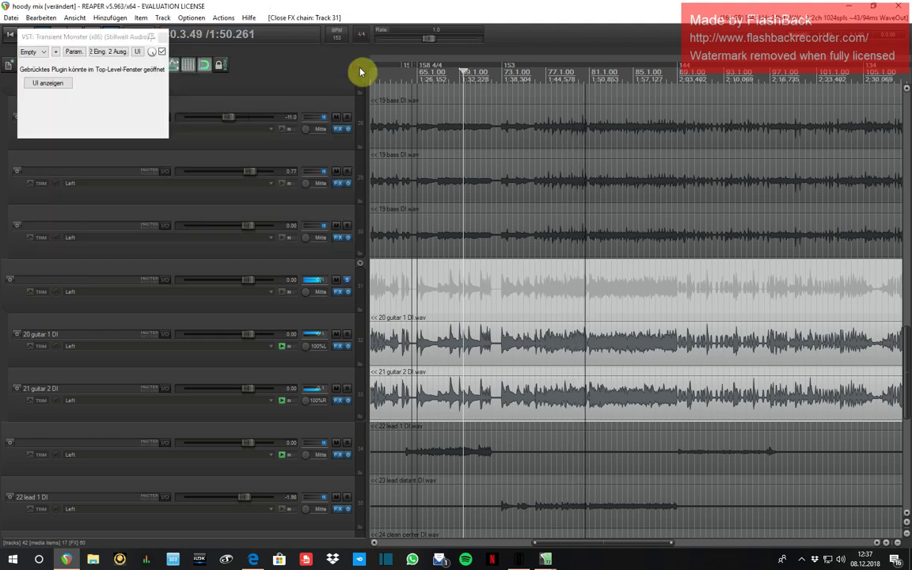
{"action": "left_click", "coordinate": [347, 282]}
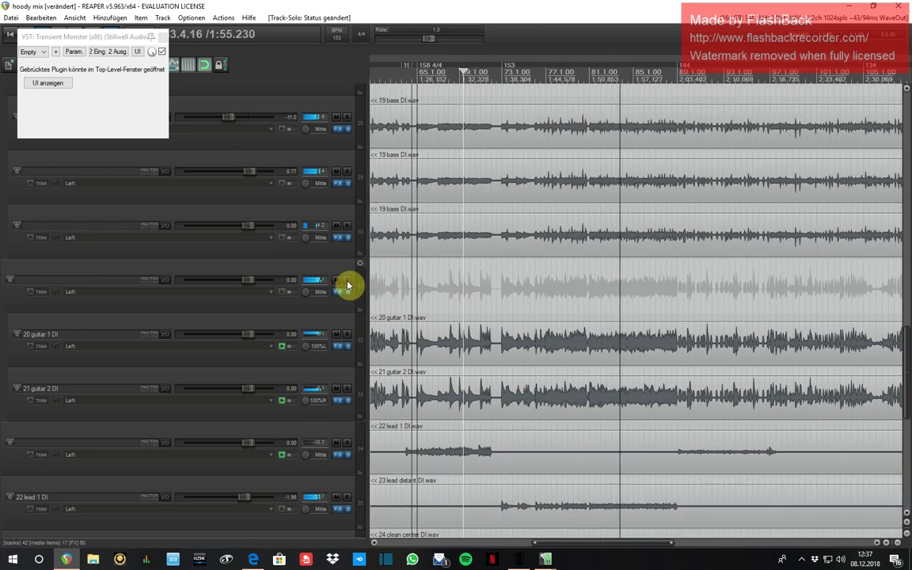
Step: Solo the unnamed lead guitar track 34 and show the ReaEQ curve in its effects chain
{"action": "scroll", "coordinate": [360, 451], "scroll_direction": "down", "scroll_amount": 1}
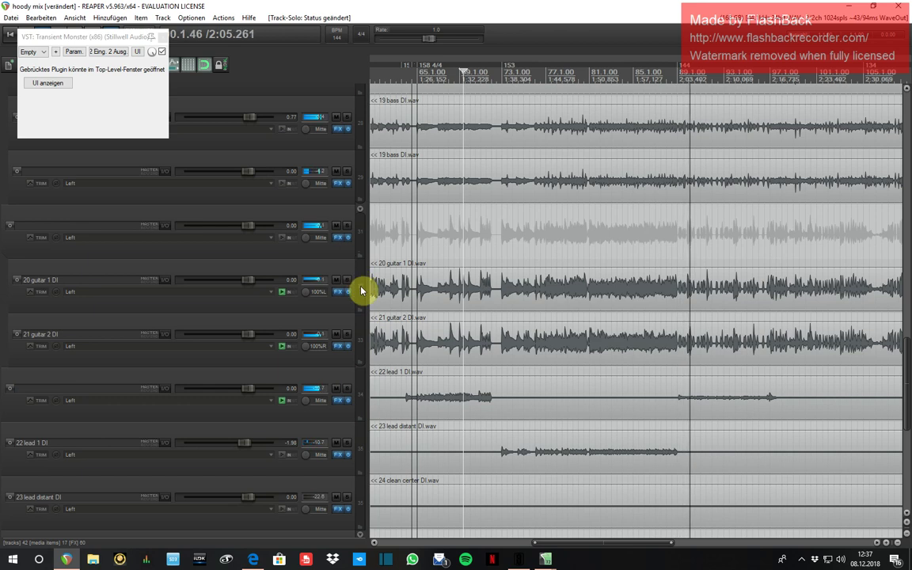
{"action": "scroll", "coordinate": [361, 290], "scroll_direction": "down", "scroll_amount": 2}
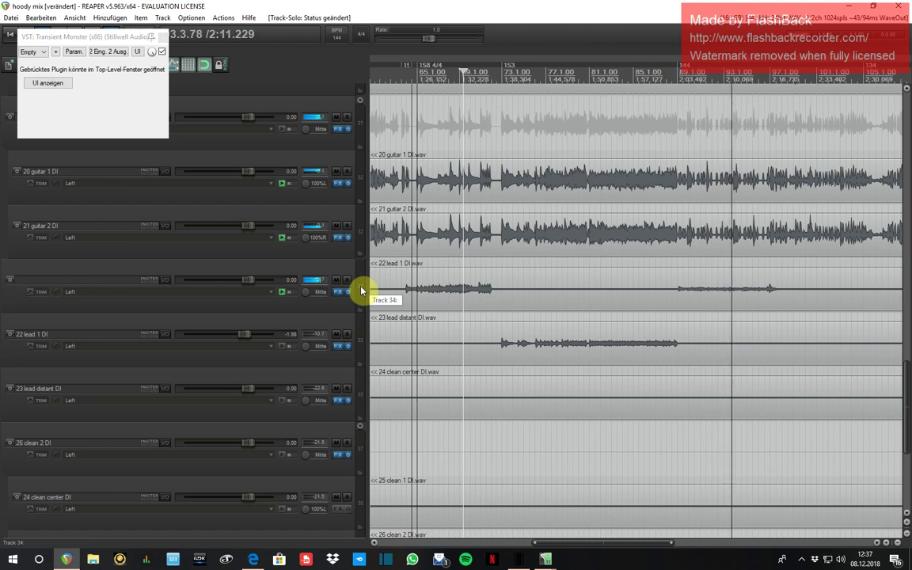
{"action": "left_click", "coordinate": [347, 282]}
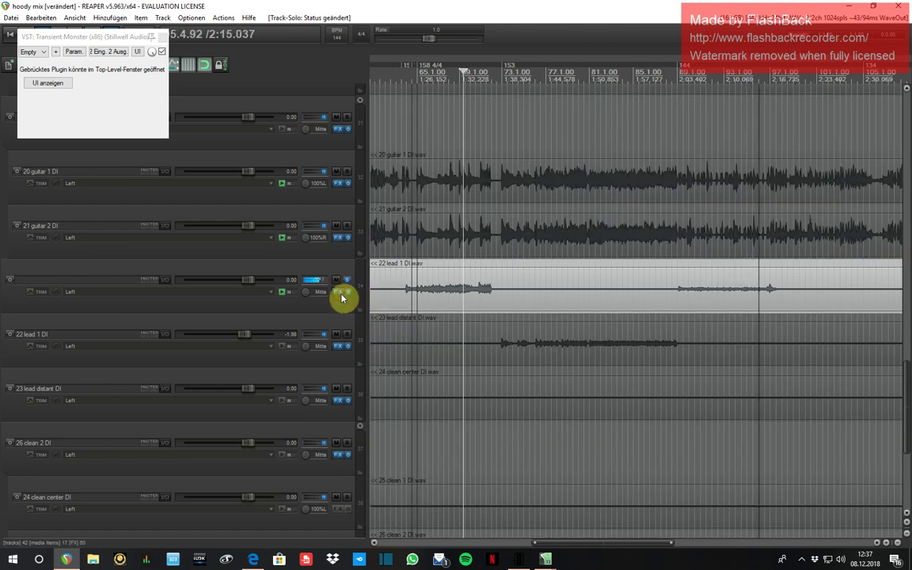
{"action": "left_click", "coordinate": [342, 291]}
{"action": "left_click", "coordinate": [258, 135]}
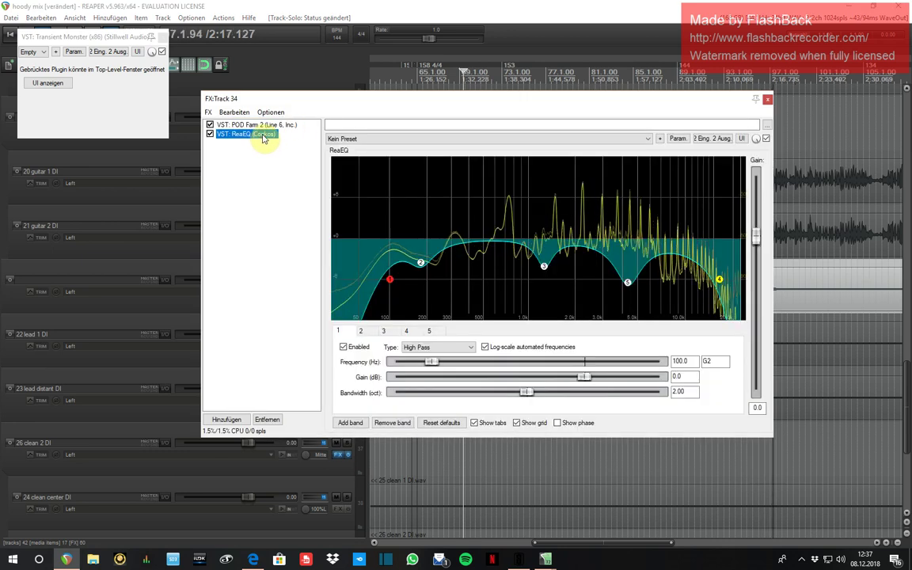
Step: Examine the Digital Delay and Medium Hall reverb in track 34's POD Farm 2, and take the track out of solo
{"action": "left_click", "coordinate": [260, 125]}
{"action": "left_click", "coordinate": [630, 378]}
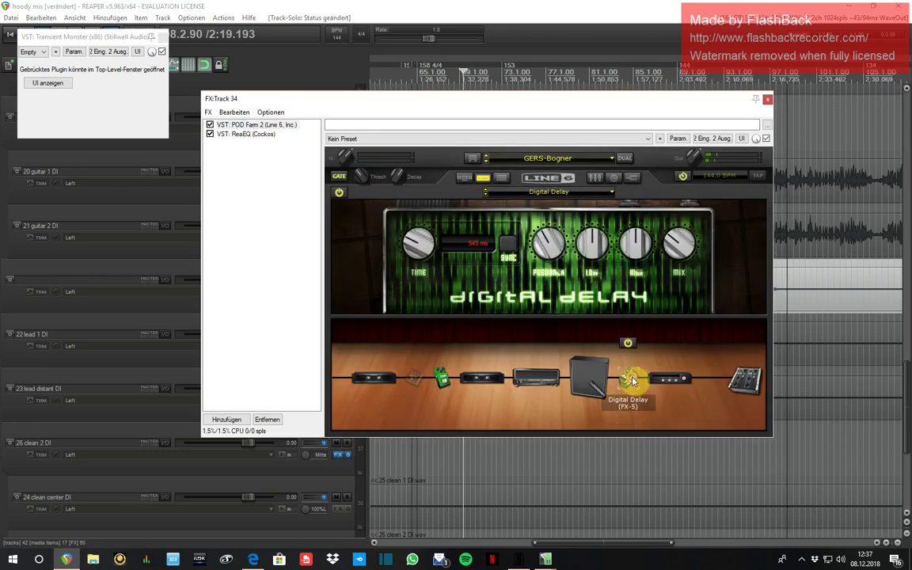
{"action": "left_click", "coordinate": [683, 381]}
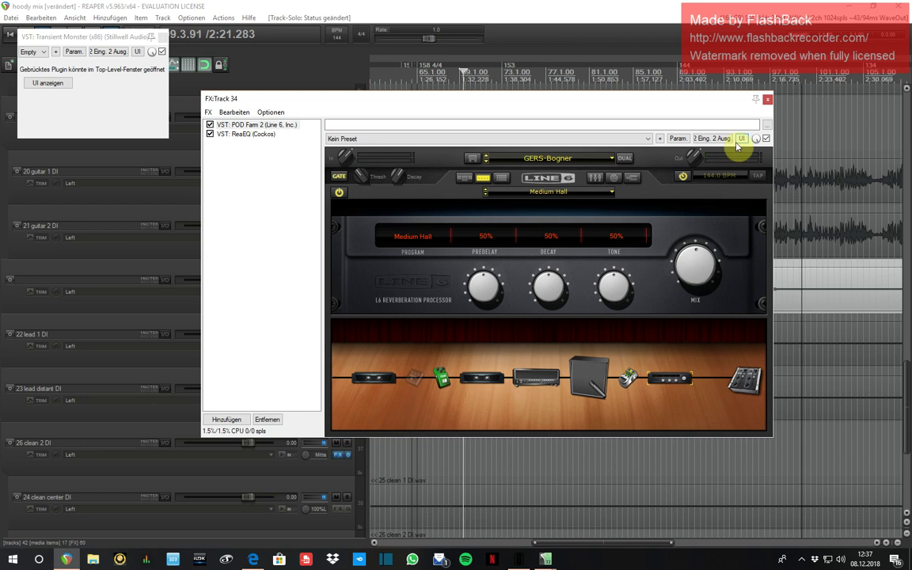
{"action": "left_click", "coordinate": [767, 100]}
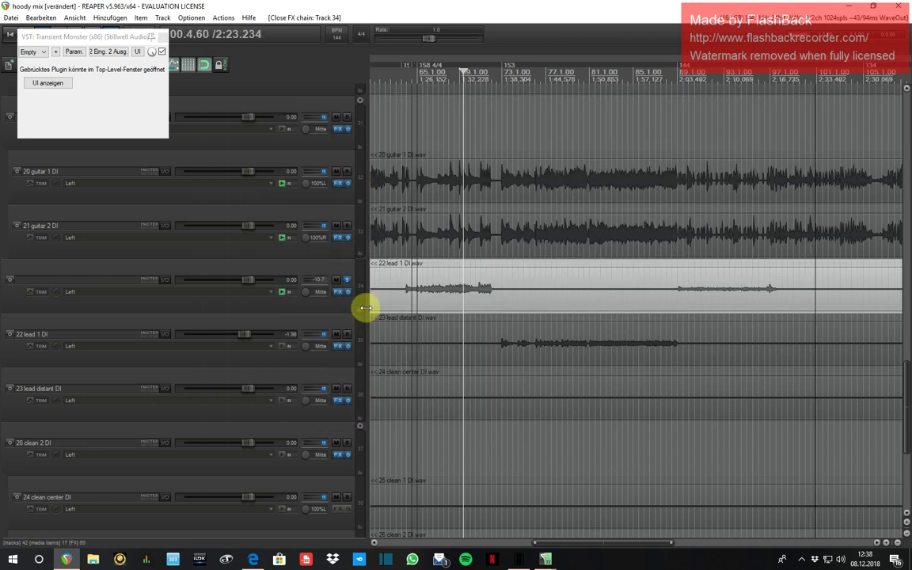
{"action": "left_click", "coordinate": [346, 279]}
Step: Solo the 26 clean 2 DI folder from the start of its clean guitar passage and show its S-Gear 2 amp settings
{"action": "scroll", "coordinate": [358, 287], "scroll_direction": "down", "scroll_amount": 5}
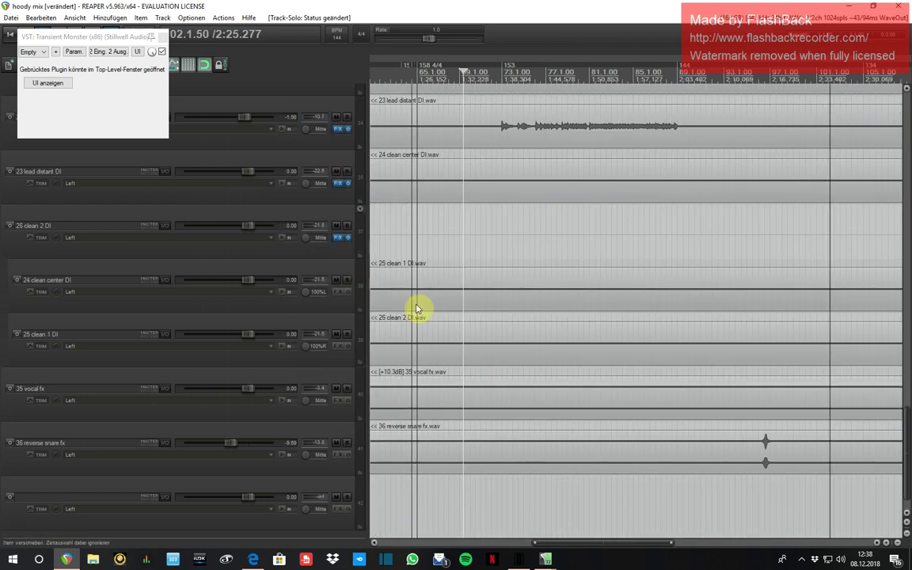
{"action": "scroll", "coordinate": [417, 308], "scroll_direction": "down", "scroll_amount": 5}
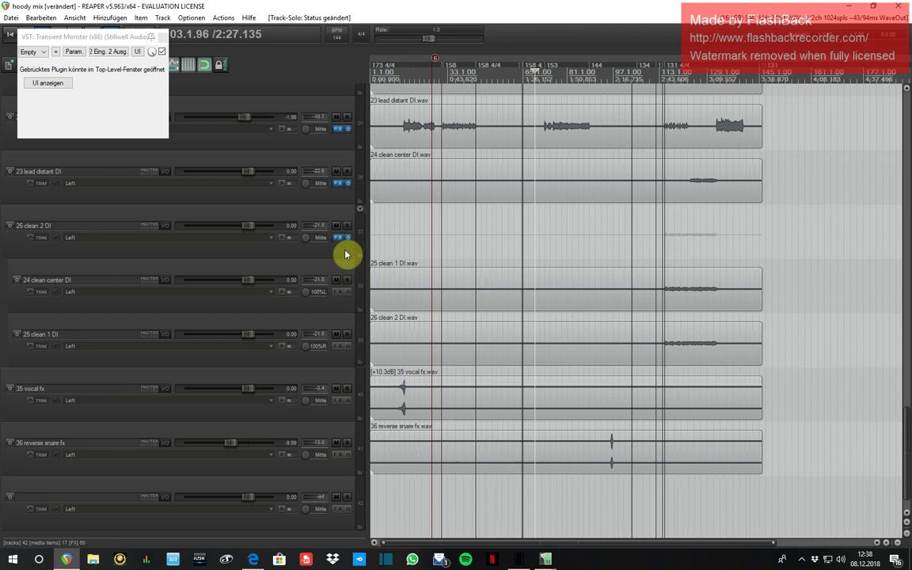
{"action": "left_click", "coordinate": [347, 227]}
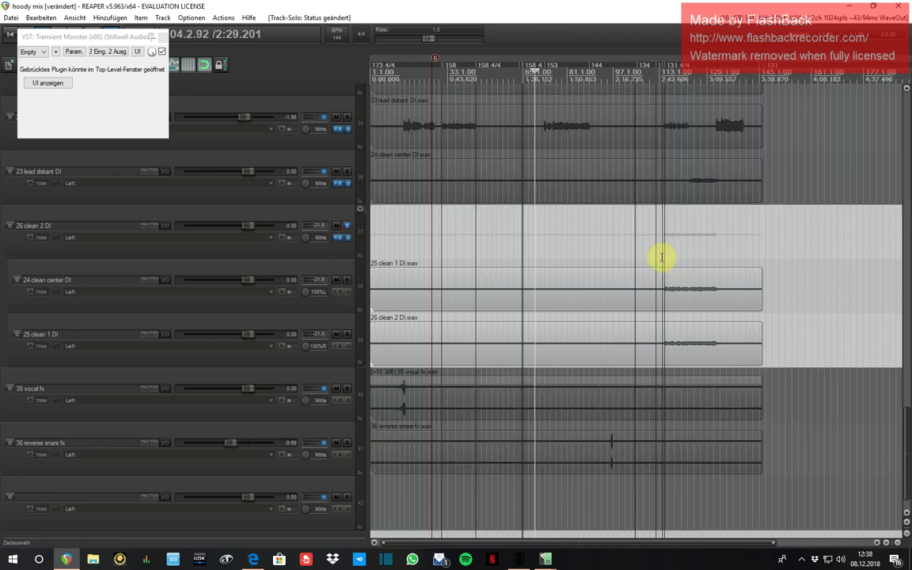
{"action": "left_click", "coordinate": [663, 257]}
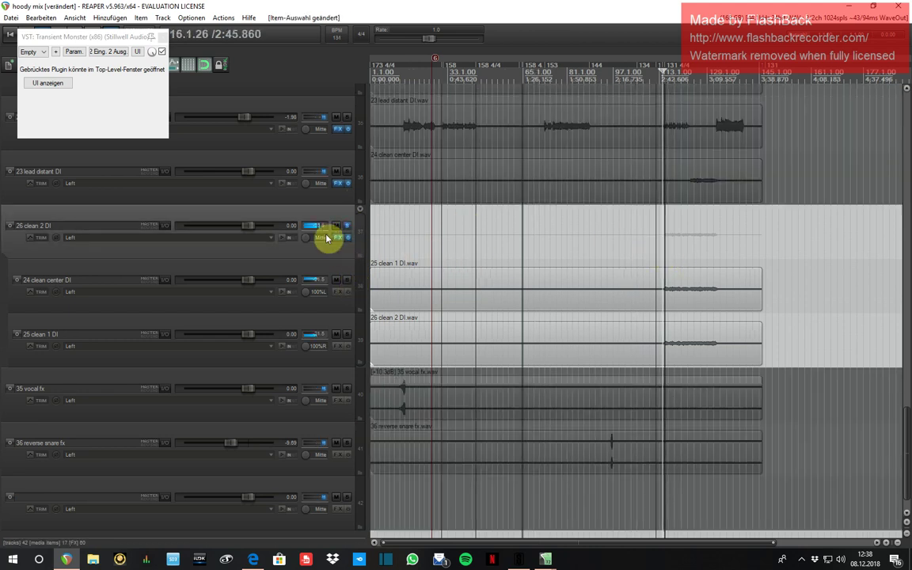
{"action": "left_click", "coordinate": [338, 237]}
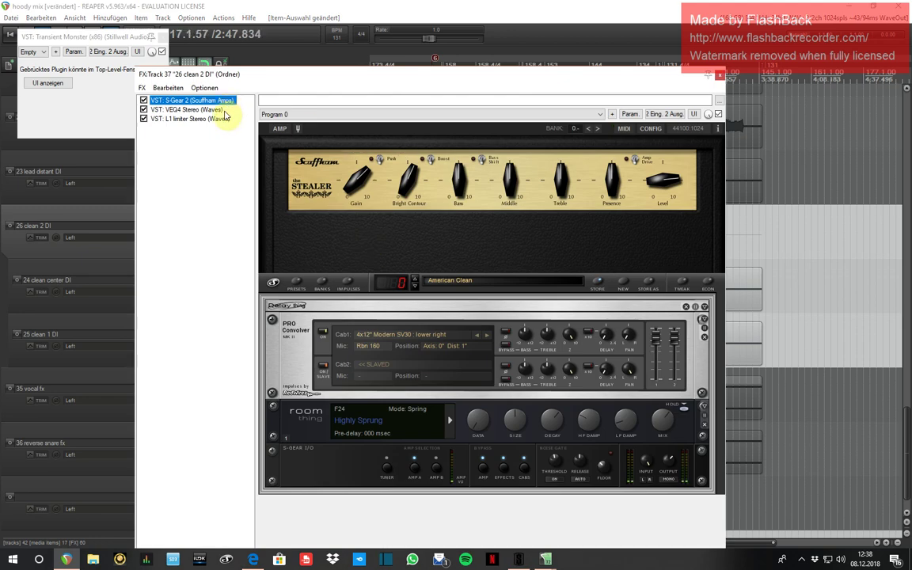
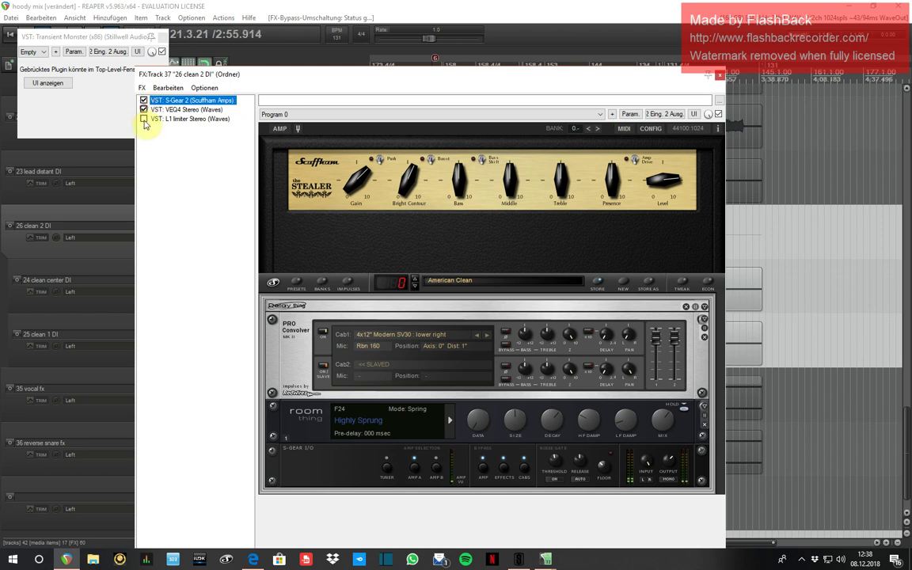
Step: Examine the VEQ4 equalizer and L1 limiter settings on the 26 clean 2 DI folder, and close its effects chain
{"action": "double_click", "coordinate": [184, 110]}
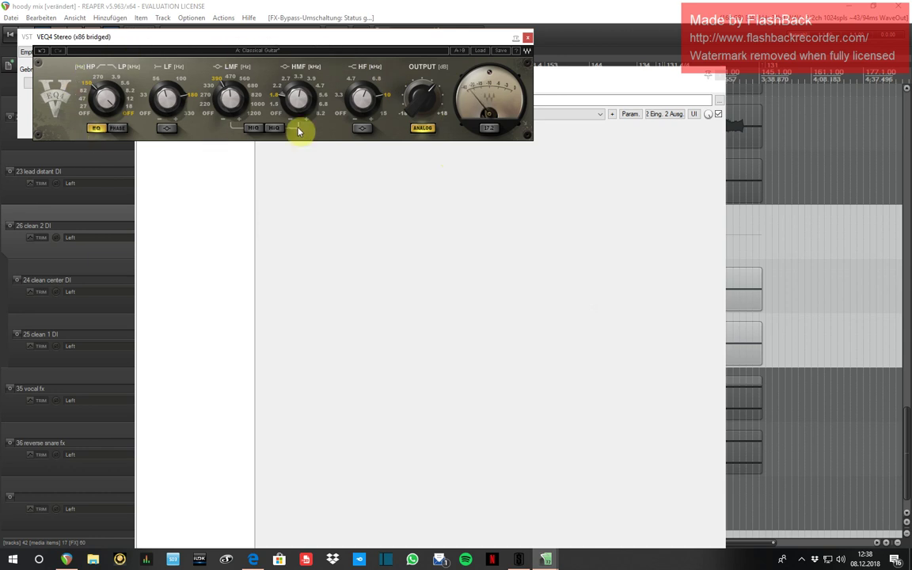
{"action": "left_click", "coordinate": [527, 38]}
{"action": "double_click", "coordinate": [184, 119]}
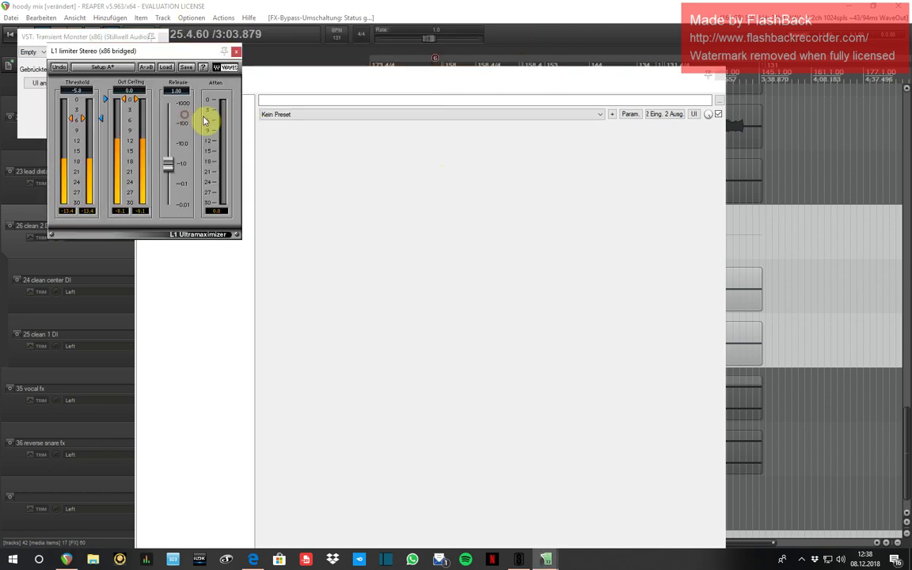
{"action": "left_click", "coordinate": [236, 53]}
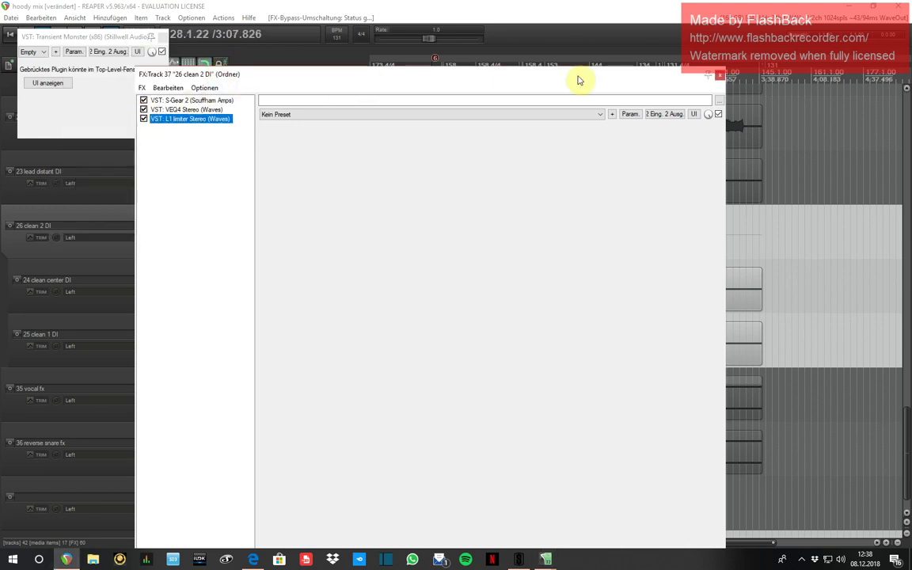
{"action": "left_click", "coordinate": [717, 77]}
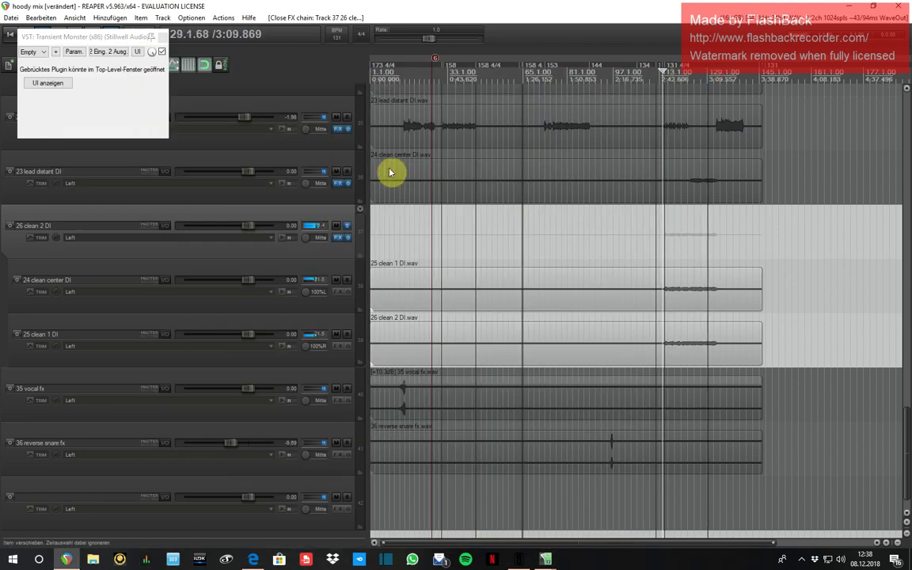
Step: Listen to the 23 lead distant DI track in solo instead of the clean folder, clear its solo and stop playback
{"action": "left_click", "coordinate": [346, 196]}
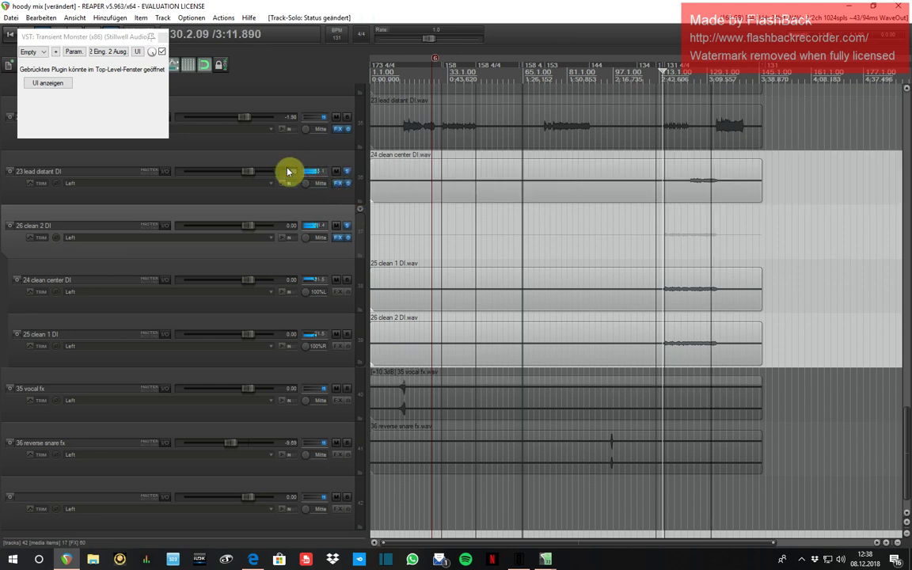
{"action": "left_click", "coordinate": [362, 212]}
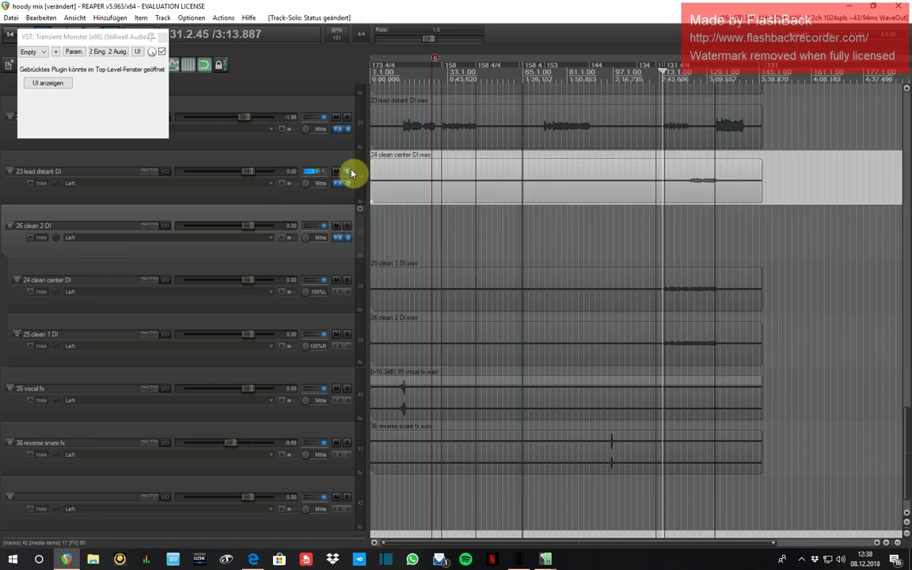
{"action": "left_click", "coordinate": [349, 172]}
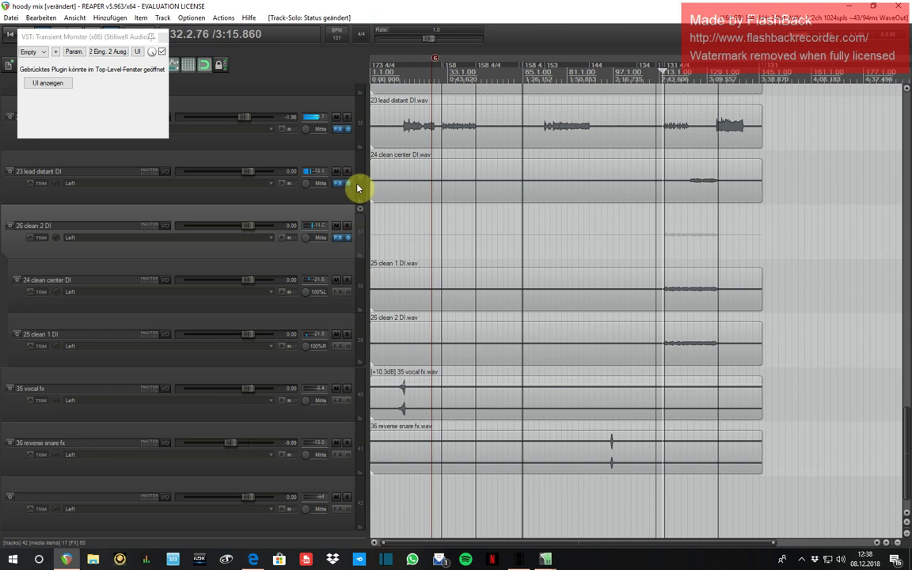
{"action": "scroll", "coordinate": [357, 187], "scroll_direction": "down", "scroll_amount": 1}
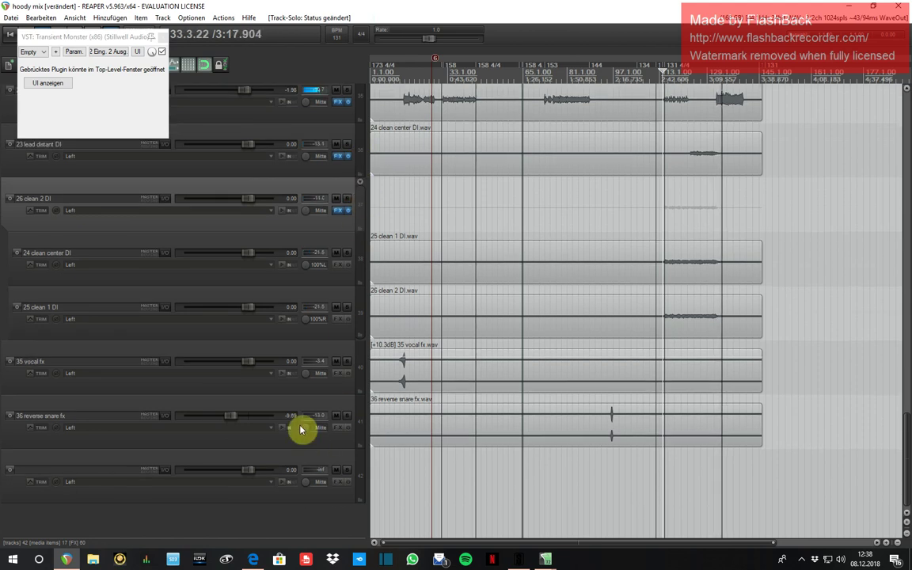
{"action": "key", "text": "space"}
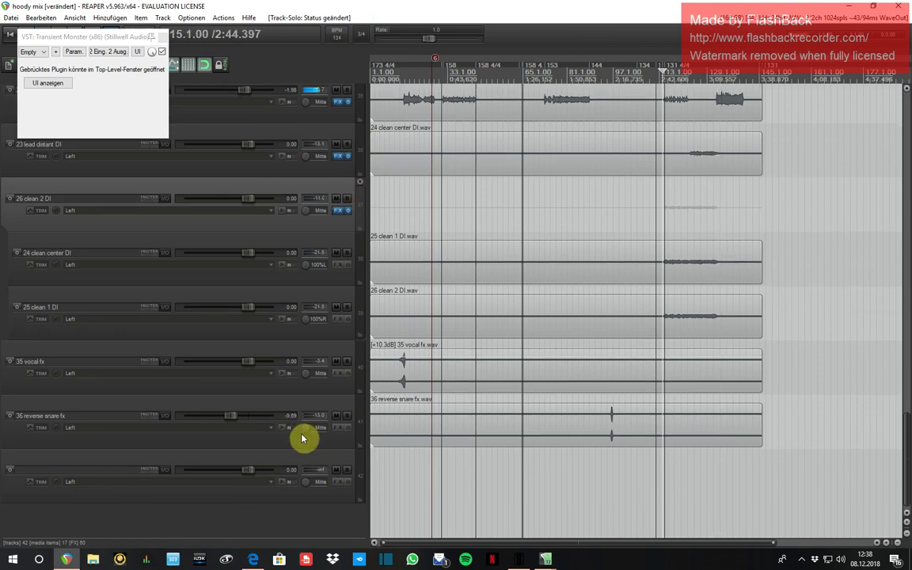
Step: Open a File Explorer window and close the floating Transient Monster and L1 limiter plug-in windows
{"action": "left_click", "coordinate": [93, 560]}
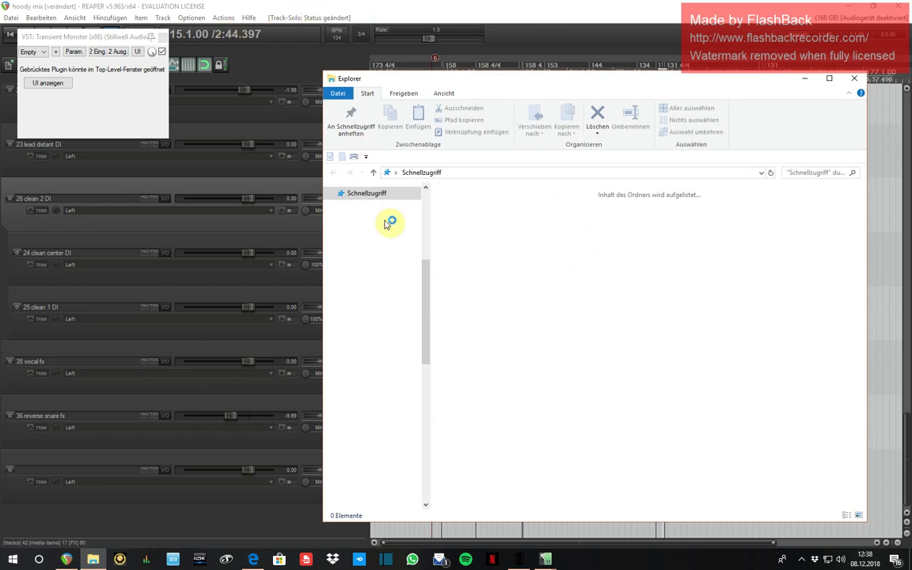
{"action": "mouse_move", "coordinate": [546, 559]}
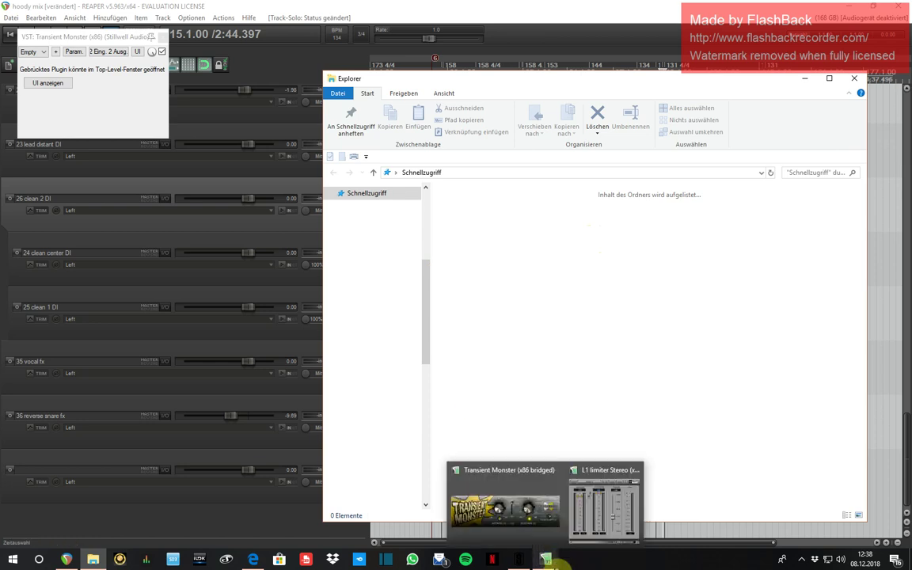
{"action": "left_click", "coordinate": [554, 469]}
{"action": "left_click", "coordinate": [578, 469]}
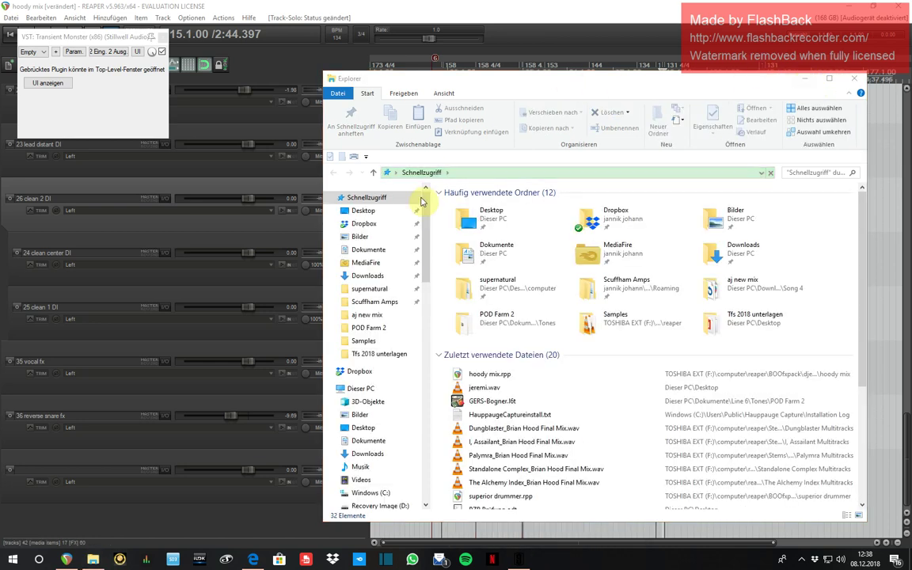
Step: Open the computer > reaper > Stems folder on the TOSHIBA EXT (F:) drive
{"action": "scroll", "coordinate": [390, 293], "scroll_direction": "down", "scroll_amount": 1}
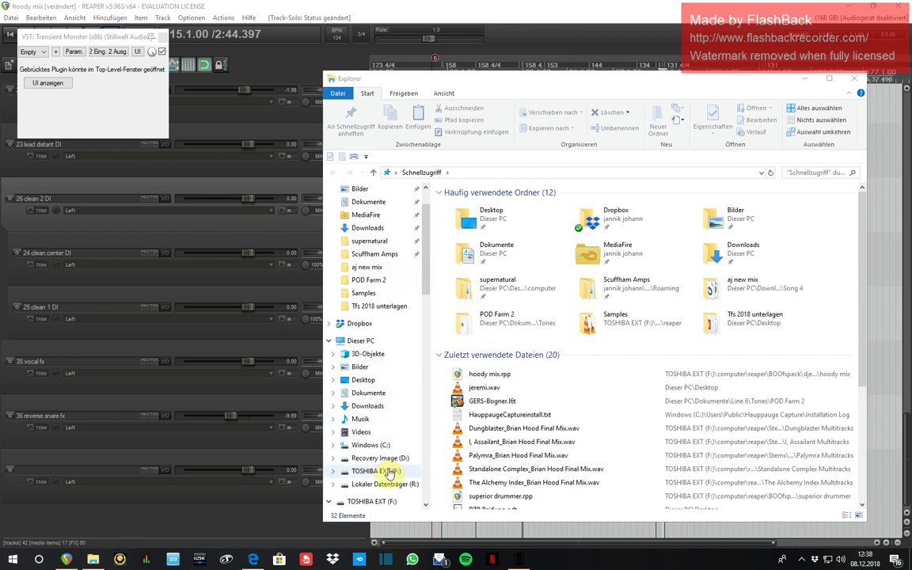
{"action": "left_click", "coordinate": [371, 471]}
{"action": "double_click", "coordinate": [468, 251]}
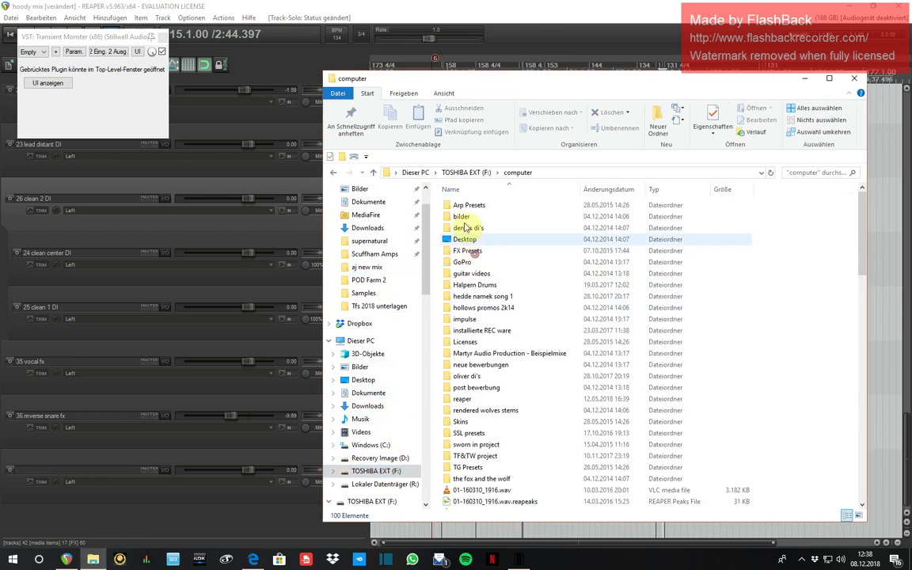
{"action": "key", "text": "r"}
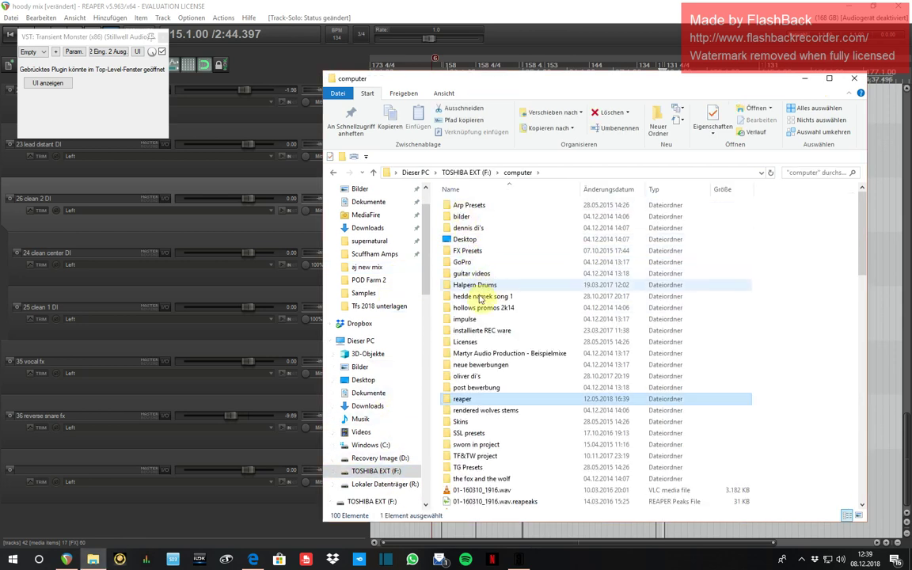
{"action": "key", "text": "Return"}
{"action": "key", "text": "s"}
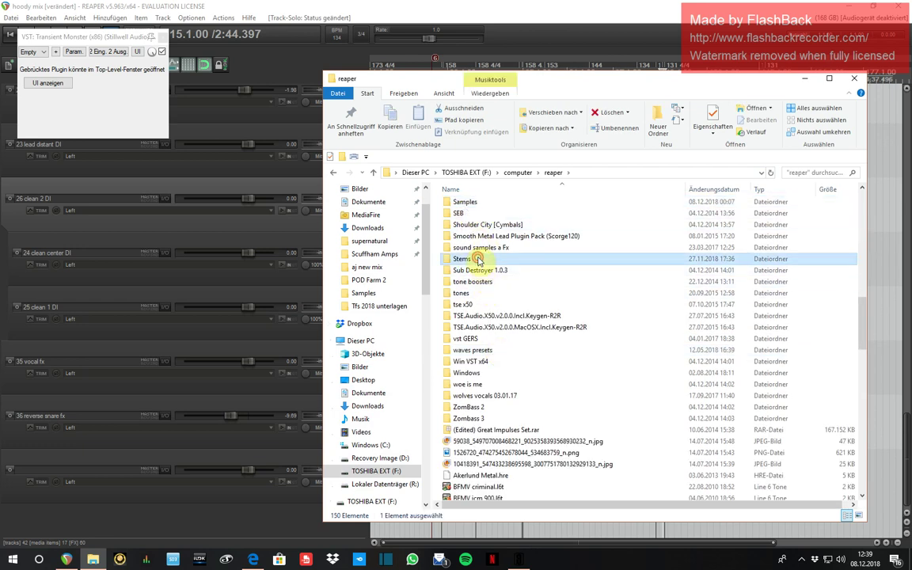
{"action": "double_click", "coordinate": [475, 260]}
Step: Open the Dungblaster Multitracks folder inside the FSTG 5 Song Multitrack Portfolio Pack's Multitracks folder
{"action": "double_click", "coordinate": [497, 341]}
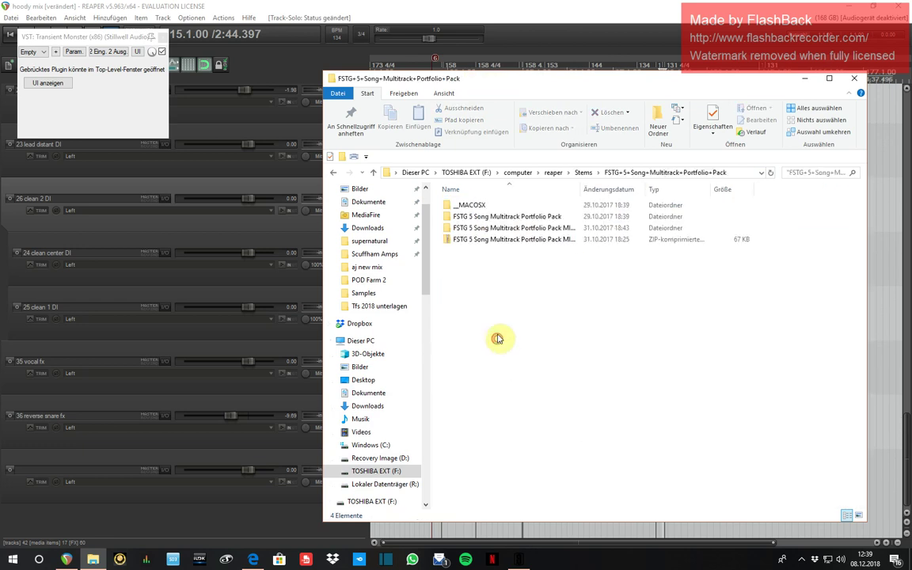
{"action": "double_click", "coordinate": [496, 216]}
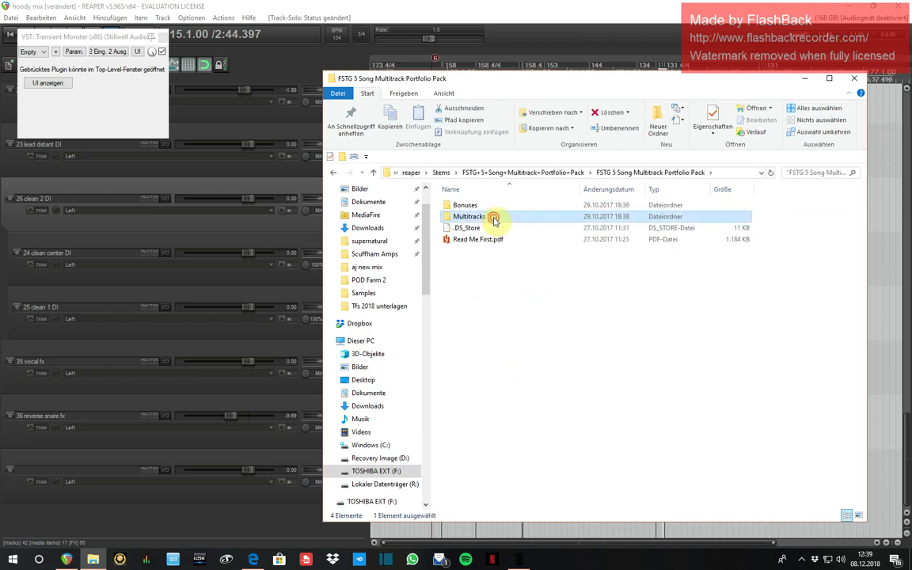
{"action": "double_click", "coordinate": [493, 217]}
{"action": "double_click", "coordinate": [481, 206]}
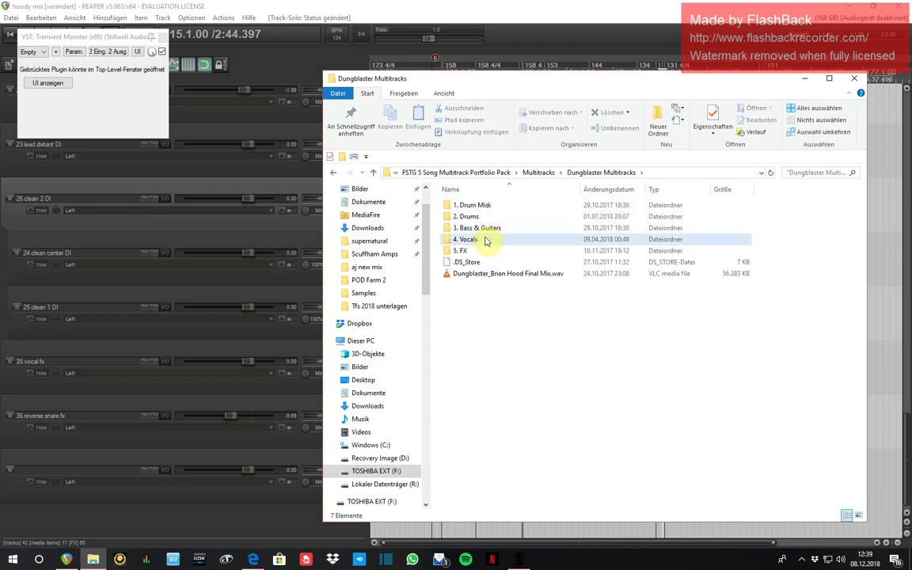
Step: Open the 4. Vocals folder and select its eight WAV files, from 27 vox main 1 to 34 vox double 2 R
{"action": "double_click", "coordinate": [467, 239]}
{"action": "left_click", "coordinate": [479, 207]}
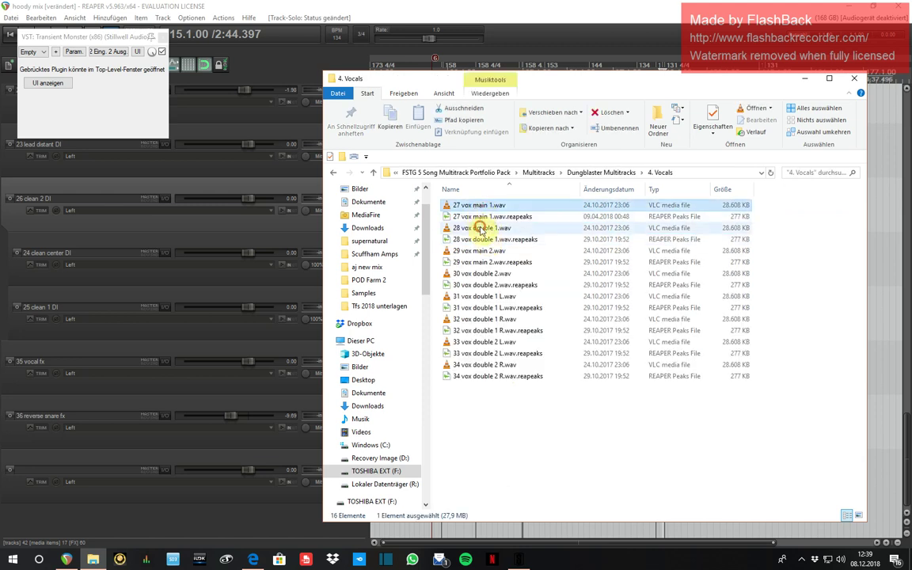
{"action": "left_click", "coordinate": [478, 228], "text": "ctrl"}
{"action": "left_click", "coordinate": [479, 251], "text": "ctrl"}
{"action": "left_click", "coordinate": [479, 274], "text": "ctrl"}
{"action": "left_click", "coordinate": [479, 296], "text": "ctrl"}
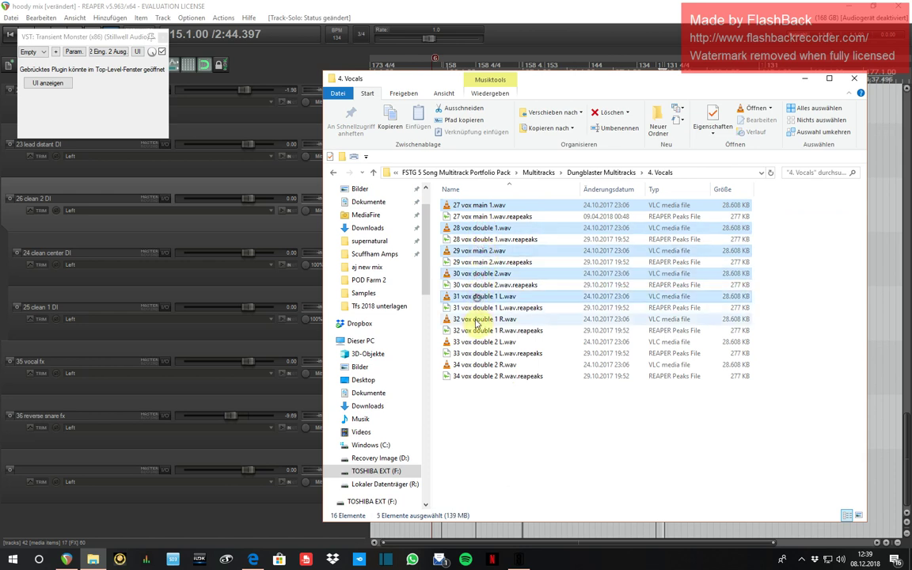
{"action": "left_click", "coordinate": [480, 319], "text": "ctrl"}
{"action": "left_click", "coordinate": [482, 342], "text": "ctrl"}
{"action": "left_click", "coordinate": [485, 365], "text": "ctrl"}
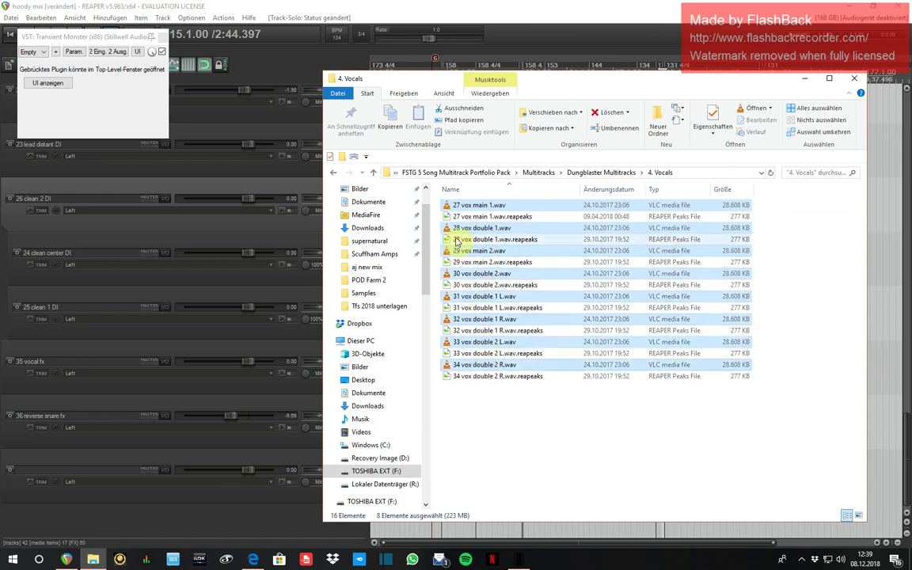
Step: Insert the selected vocal files into the REAPER project on separate tracks below the existing ones, and clear the item selection
{"action": "left_click_drag", "start_coordinate": [245, 527], "coordinate": [544, 251]}
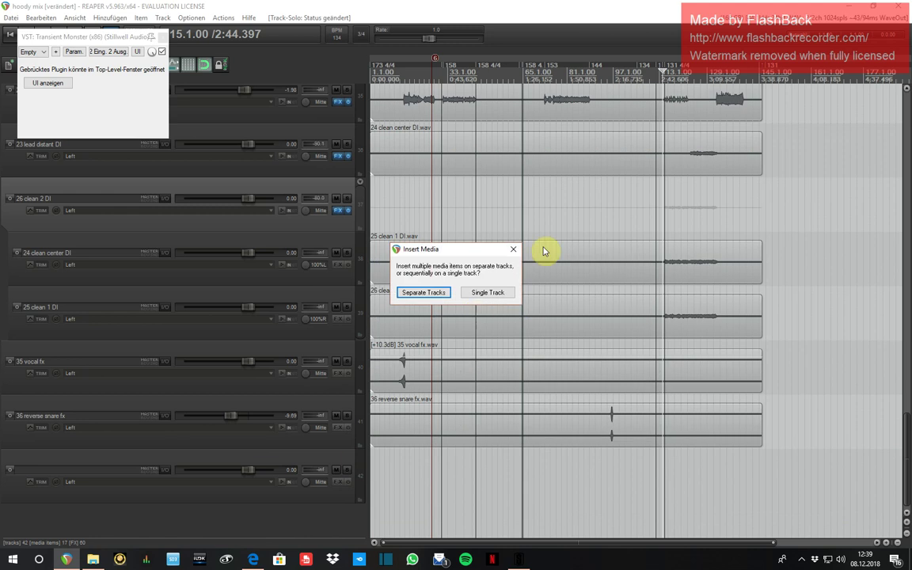
{"action": "left_click", "coordinate": [422, 292]}
{"action": "scroll", "coordinate": [364, 361], "scroll_direction": "down", "scroll_amount": 5}
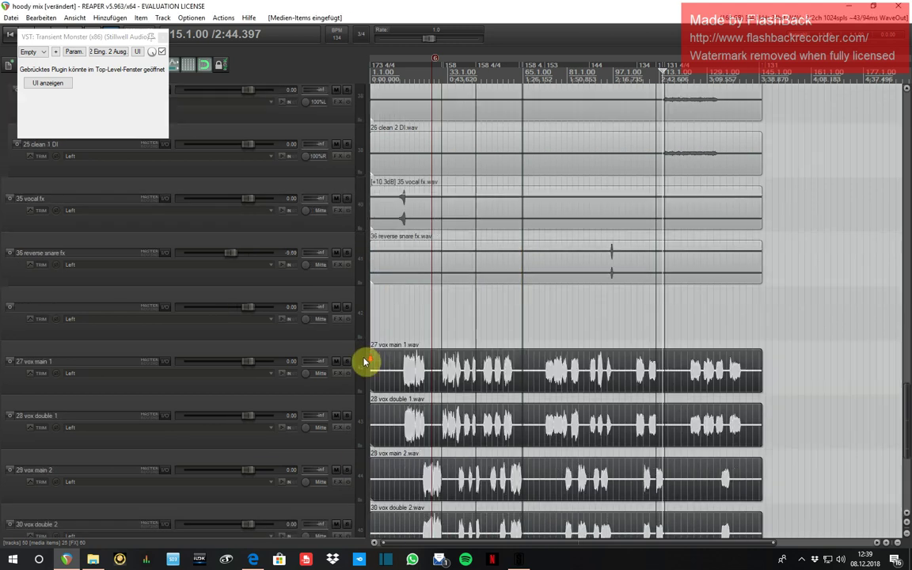
{"action": "scroll", "coordinate": [364, 362], "scroll_direction": "down", "scroll_amount": 2}
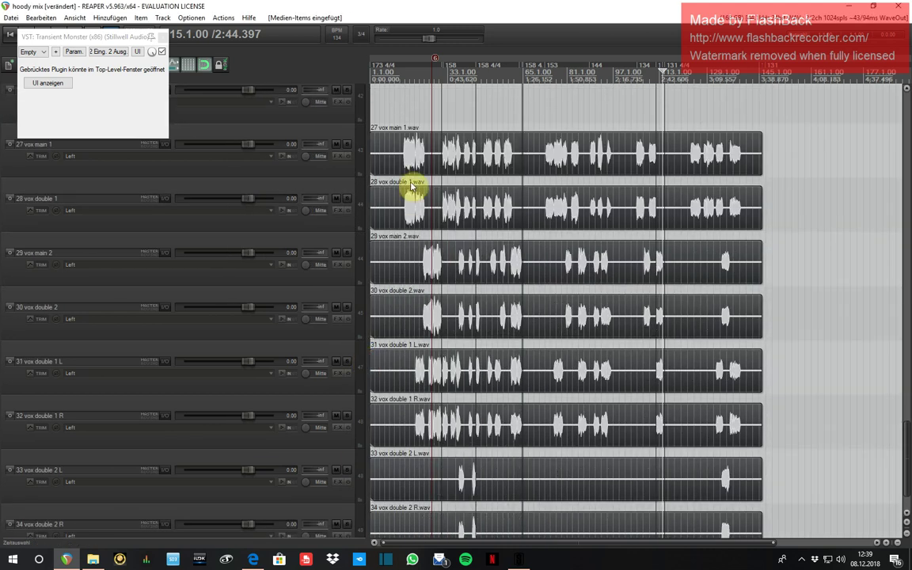
{"action": "left_click", "coordinate": [396, 113]}
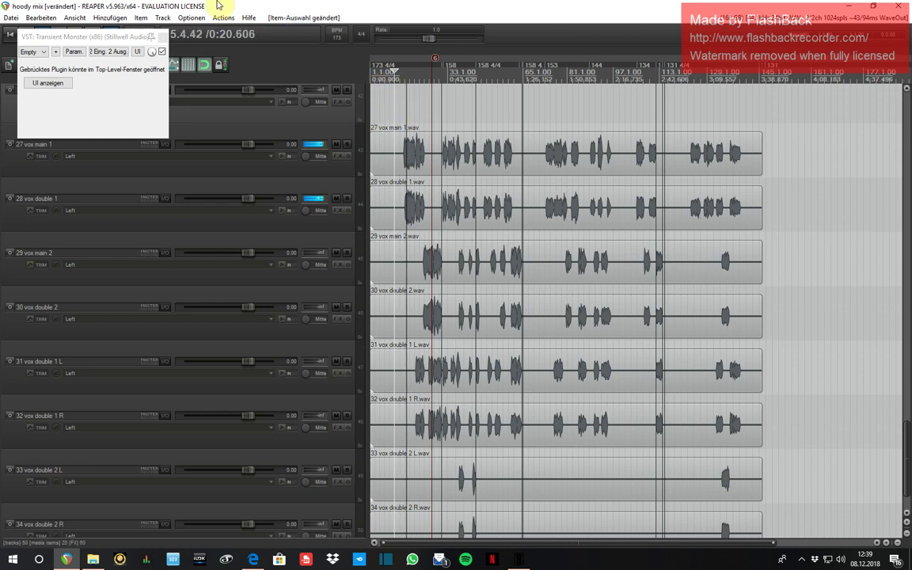
Step: Close the Transient Monster window and add the Slate Digital Virtual Mix Rack VST to the 27 vox main 1 track
{"action": "left_click", "coordinate": [163, 37]}
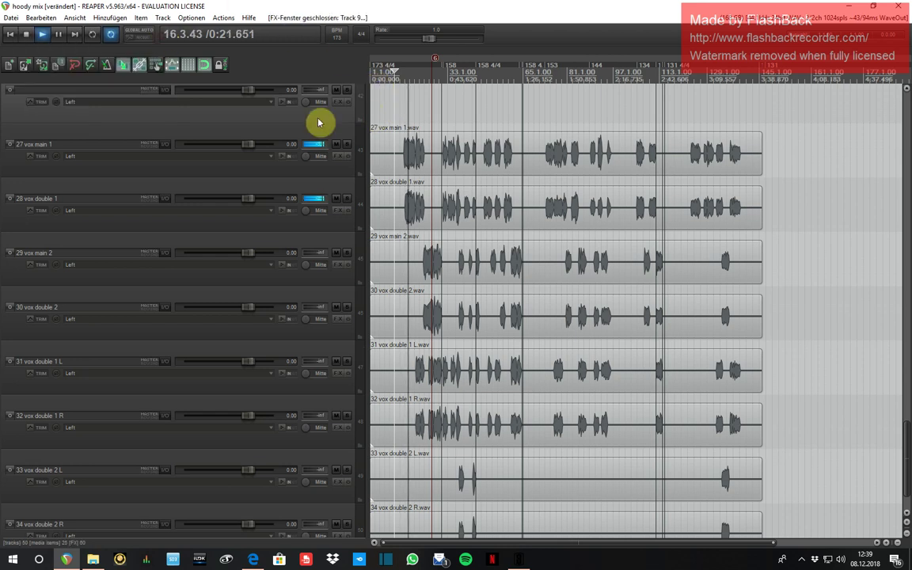
{"action": "left_click", "coordinate": [342, 155]}
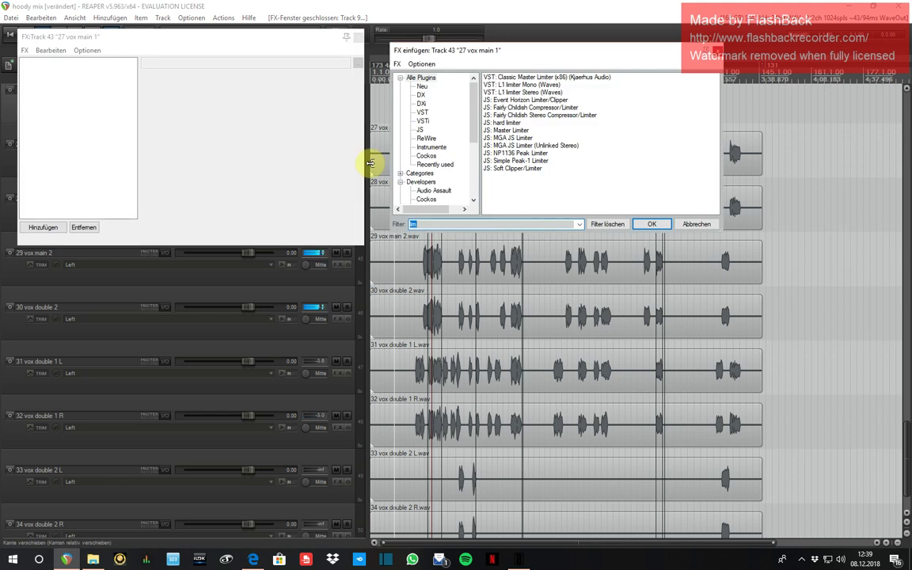
{"action": "type", "text": "mix"}
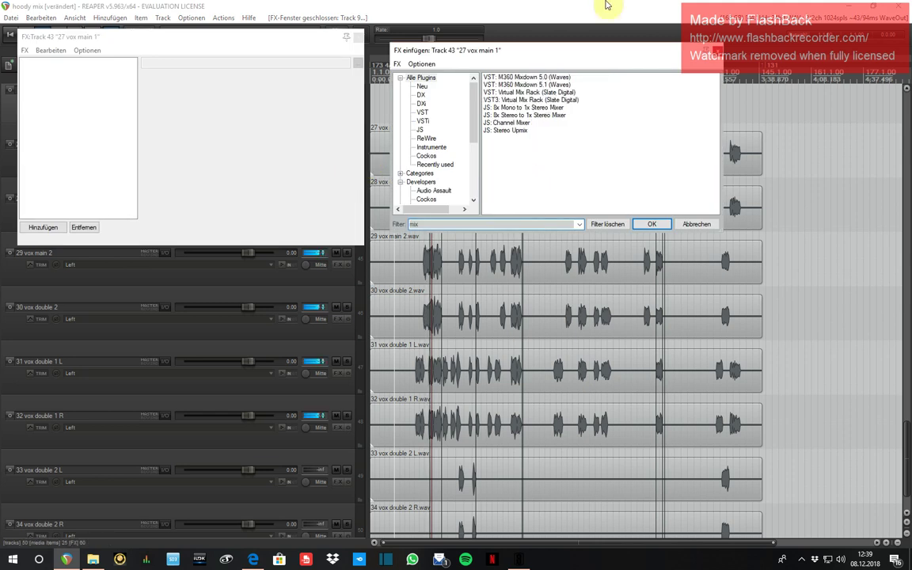
{"action": "double_click", "coordinate": [538, 92]}
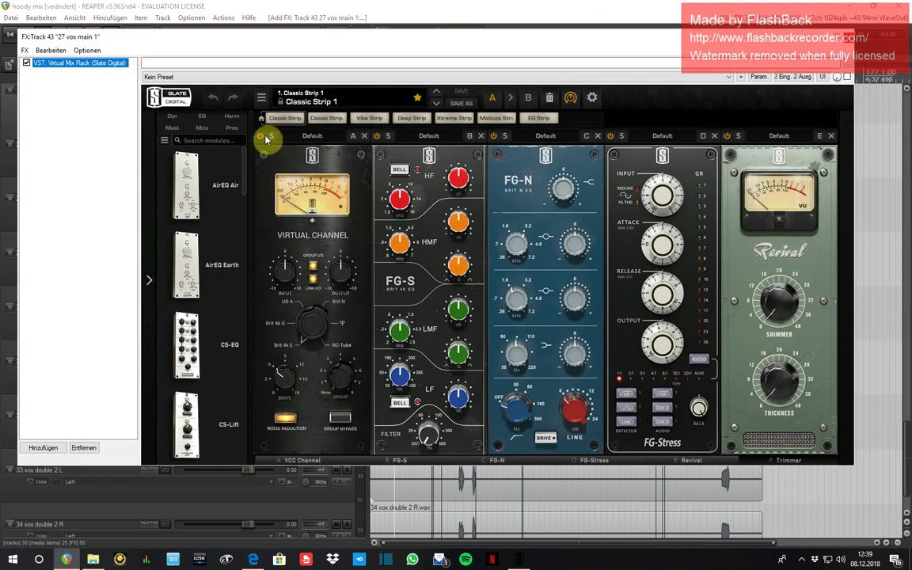
Step: Remove all default Classic Strip 1 modules from the Virtual Mix Rack, from the Virtual Channel to the Trimmer
{"action": "left_click", "coordinate": [364, 136]}
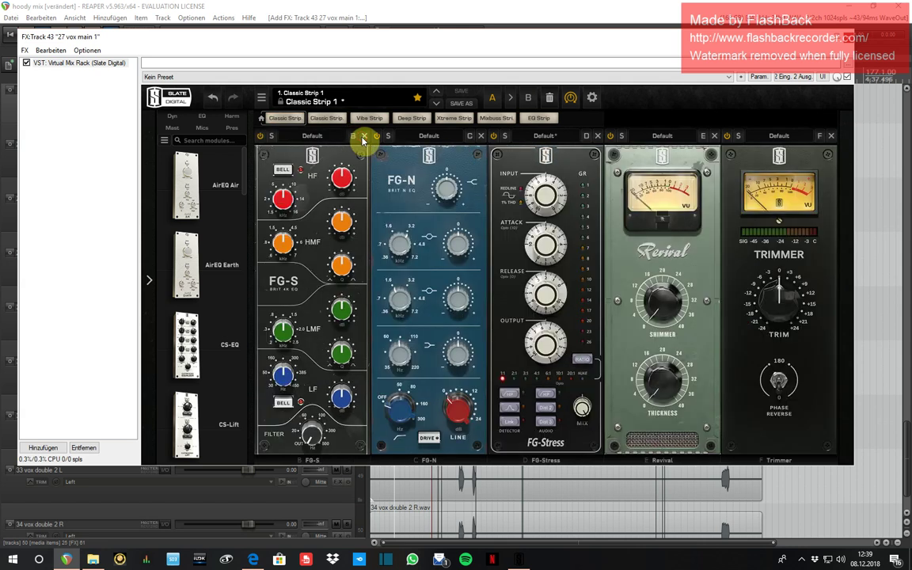
{"action": "left_click", "coordinate": [363, 137]}
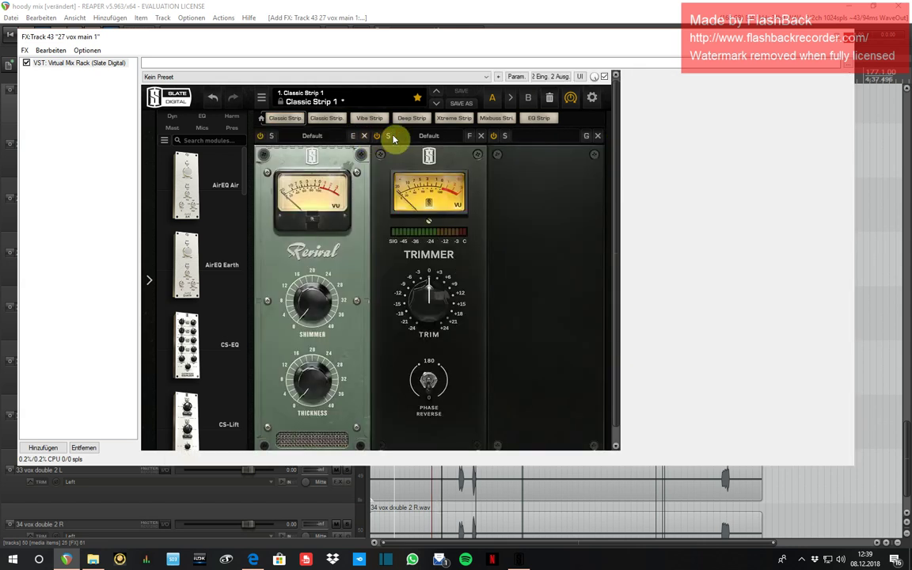
{"action": "left_click", "coordinate": [366, 136]}
{"action": "left_click", "coordinate": [366, 136]}
Step: Load the FG-73 preamp into the first empty rack slot and raise its virtual drive to 66.6 dB
{"action": "scroll", "coordinate": [224, 259], "scroll_direction": "down", "scroll_amount": 3}
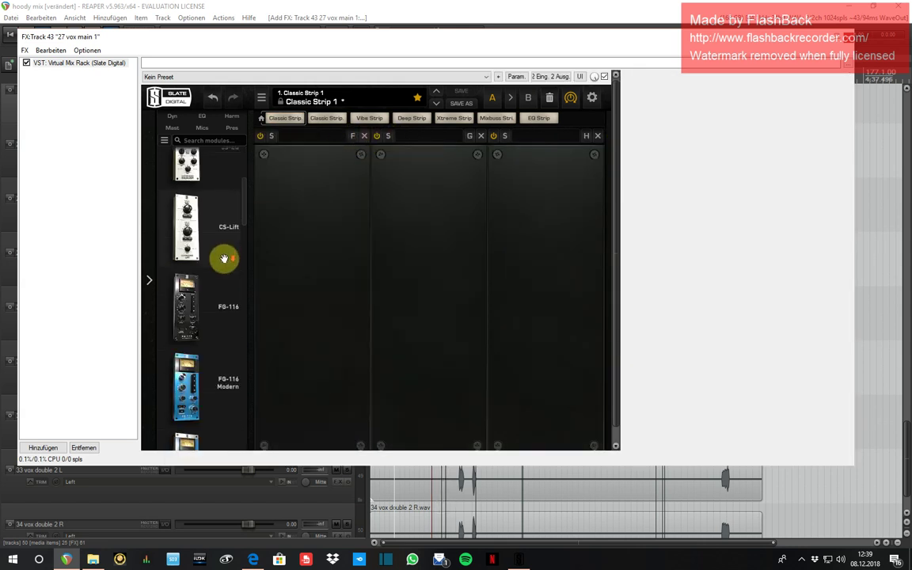
{"action": "scroll", "coordinate": [205, 246], "scroll_direction": "down", "scroll_amount": 3}
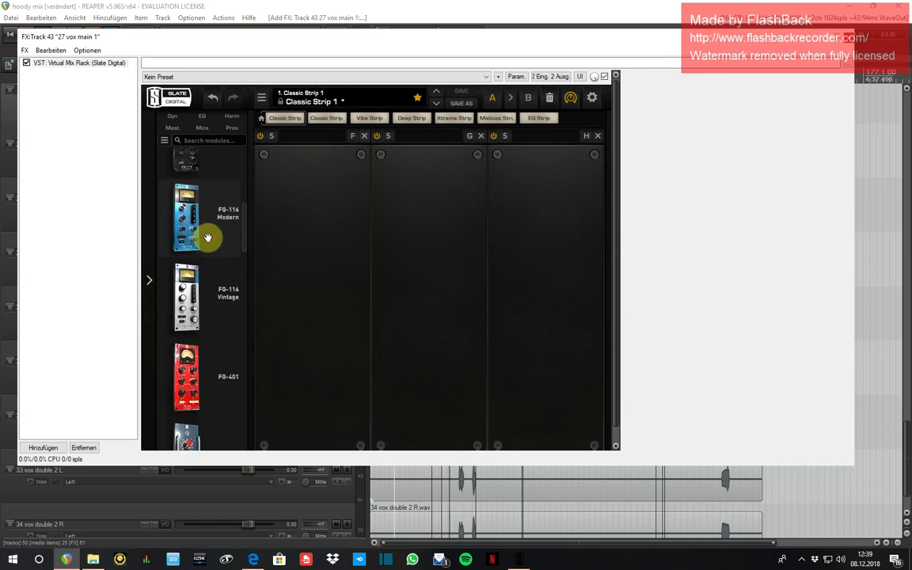
{"action": "left_click_drag", "start_coordinate": [201, 306], "coordinate": [265, 271]}
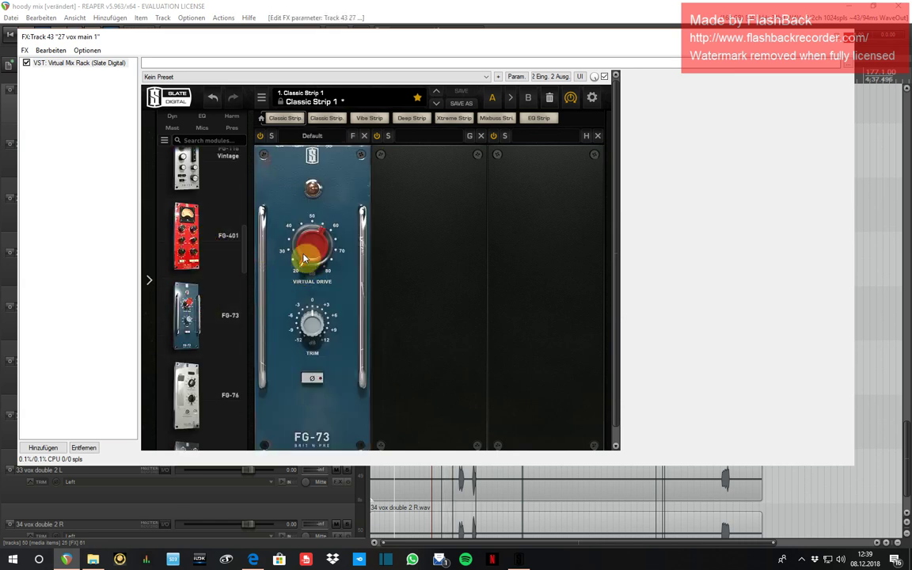
{"action": "left_click_drag", "start_coordinate": [303, 241], "coordinate": [308, 247]}
{"action": "scroll", "coordinate": [308, 246], "scroll_direction": "up", "scroll_amount": 3}
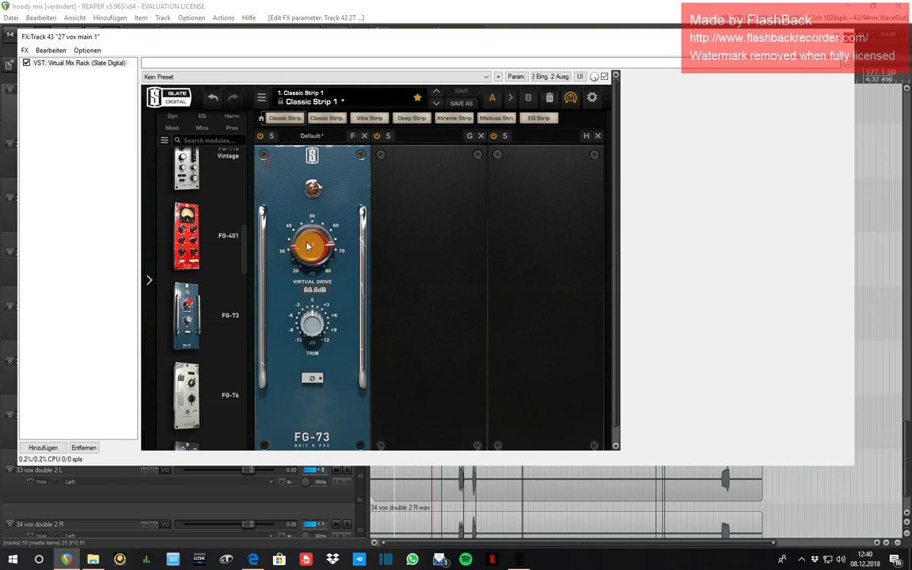
Step: Move the plug-in window aside to check the vocal track levels, and lower the FG-73's virtual drive slightly
{"action": "left_click_drag", "start_coordinate": [336, 37], "coordinate": [749, 340]}
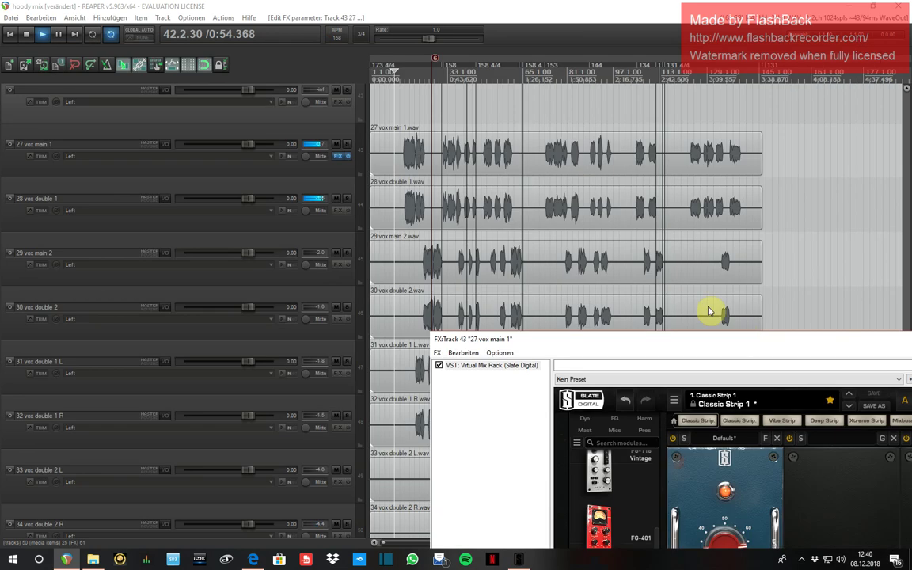
{"action": "left_click_drag", "start_coordinate": [709, 311], "coordinate": [475, 119]}
{"action": "left_click", "coordinate": [481, 342]}
{"action": "left_click_drag", "start_coordinate": [482, 341], "coordinate": [482, 338]}
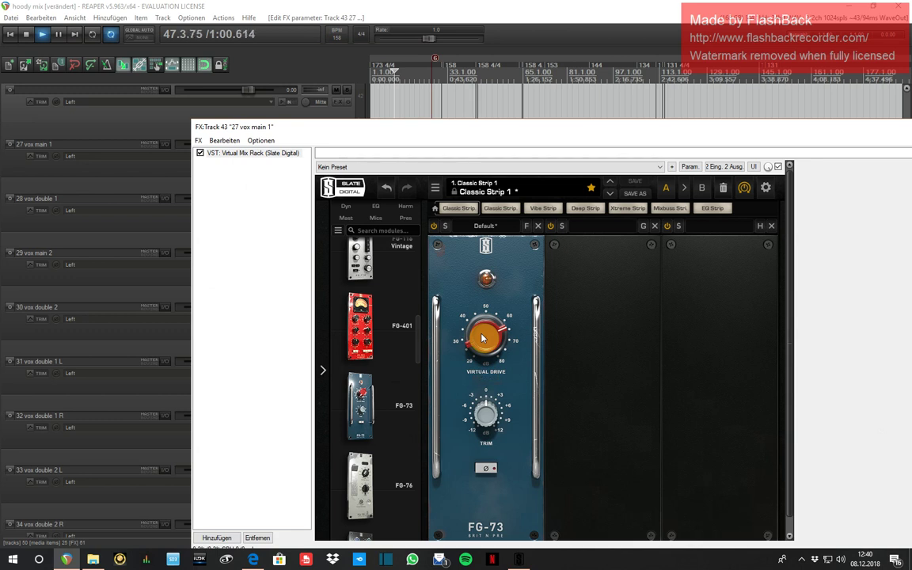
Step: Load the FG-116 Modern compressor after the FG-73 and set its output to -12.0 dB
{"action": "scroll", "coordinate": [364, 342], "scroll_direction": "up", "scroll_amount": 3}
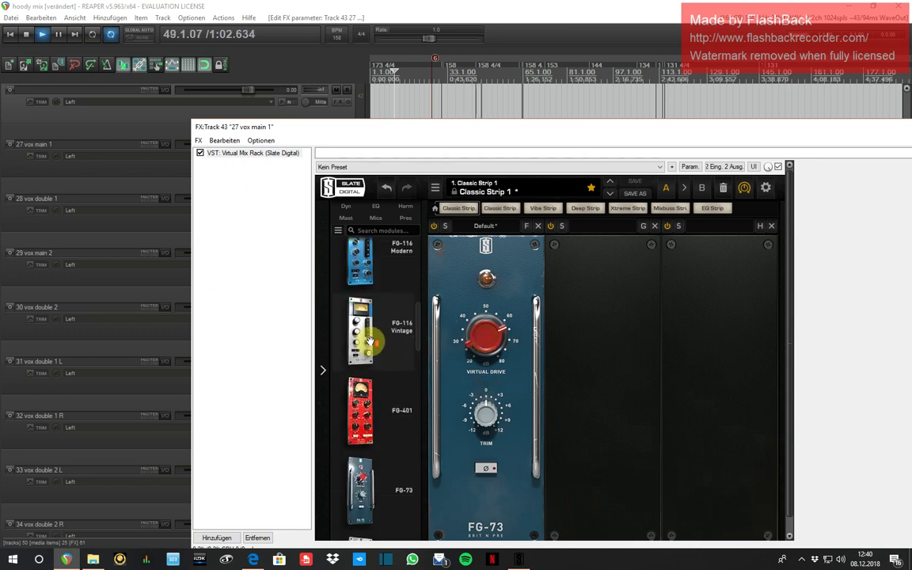
{"action": "left_click_drag", "start_coordinate": [381, 393], "coordinate": [647, 305]}
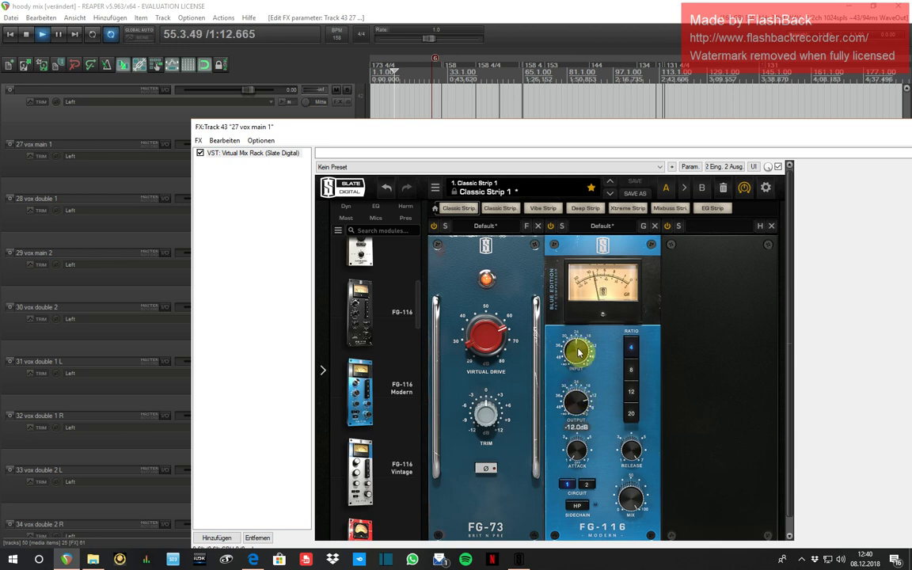
{"action": "mouse_move", "coordinate": [578, 354]}
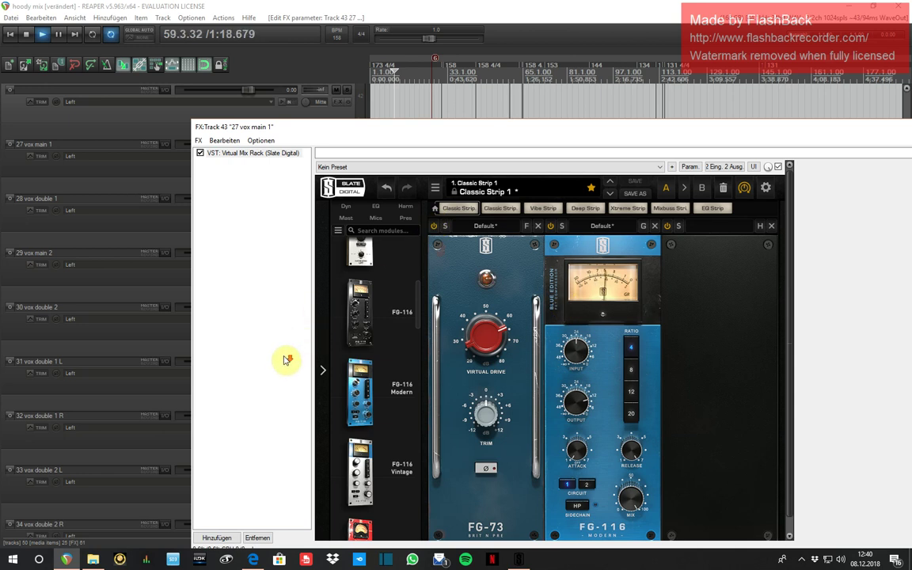
Step: Try the FG-Stress compressor after the FG-116, adjusting its input and setting its mix to 78%
{"action": "scroll", "coordinate": [358, 341], "scroll_direction": "down", "scroll_amount": 10}
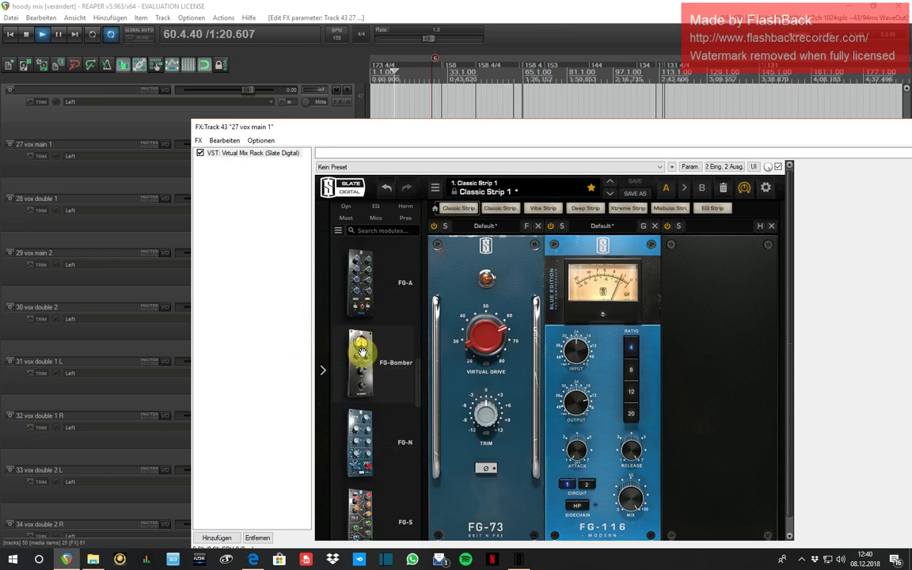
{"action": "scroll", "coordinate": [361, 351], "scroll_direction": "down", "scroll_amount": 5}
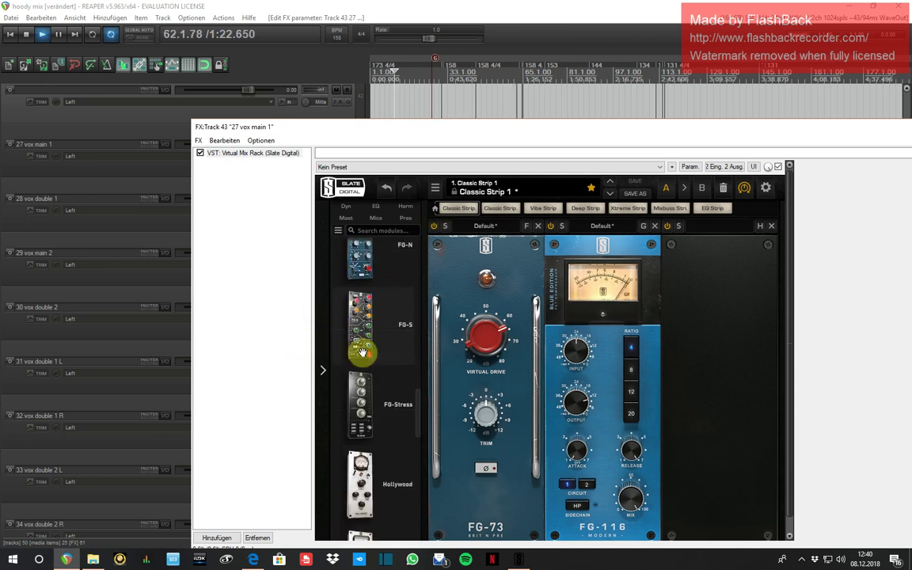
{"action": "left_click_drag", "start_coordinate": [380, 398], "coordinate": [717, 356]}
{"action": "left_click_drag", "start_coordinate": [741, 285], "coordinate": [722, 287]}
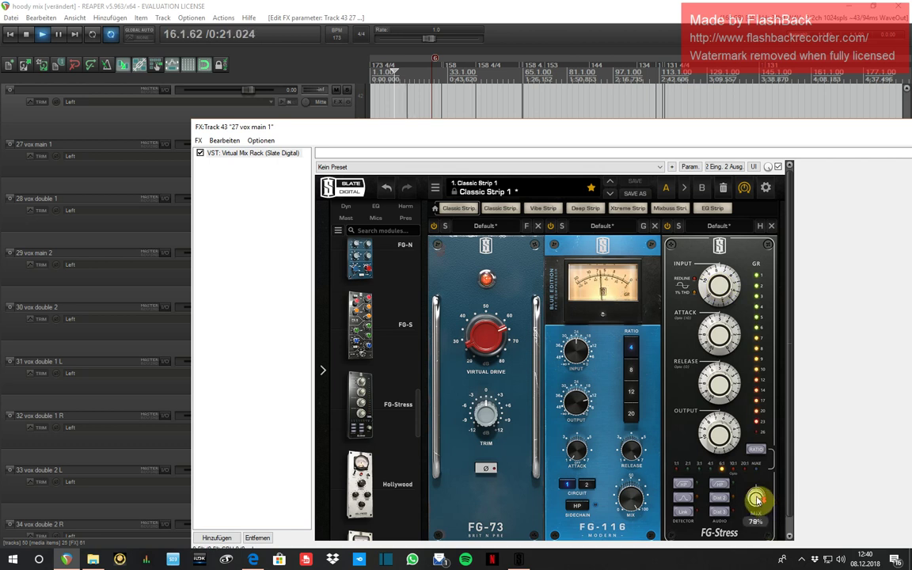
Step: Try the FG-Stress at 1:1 and 2:1 ratios with input 8.80 and output 4.30, and remove the module from the rack
{"action": "left_click", "coordinate": [677, 467]}
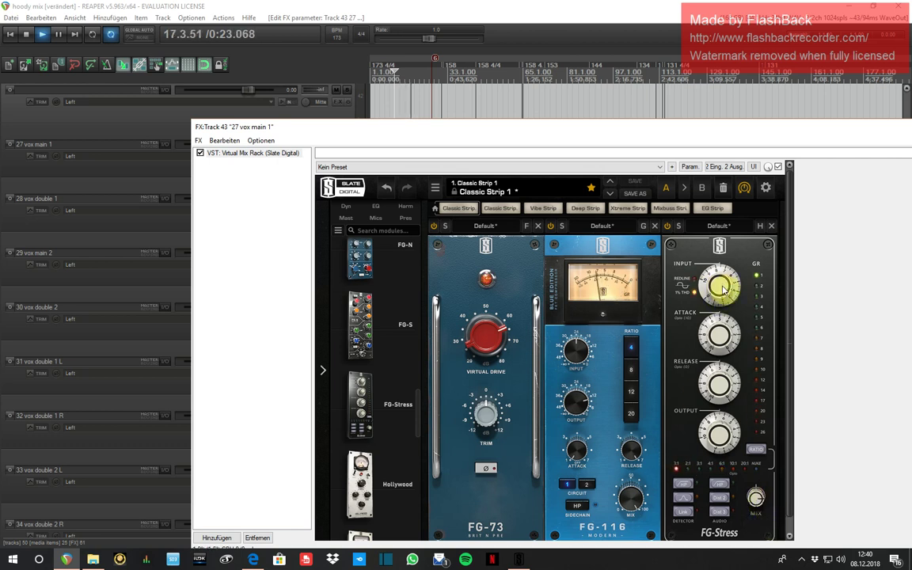
{"action": "mouse_move", "coordinate": [722, 296]}
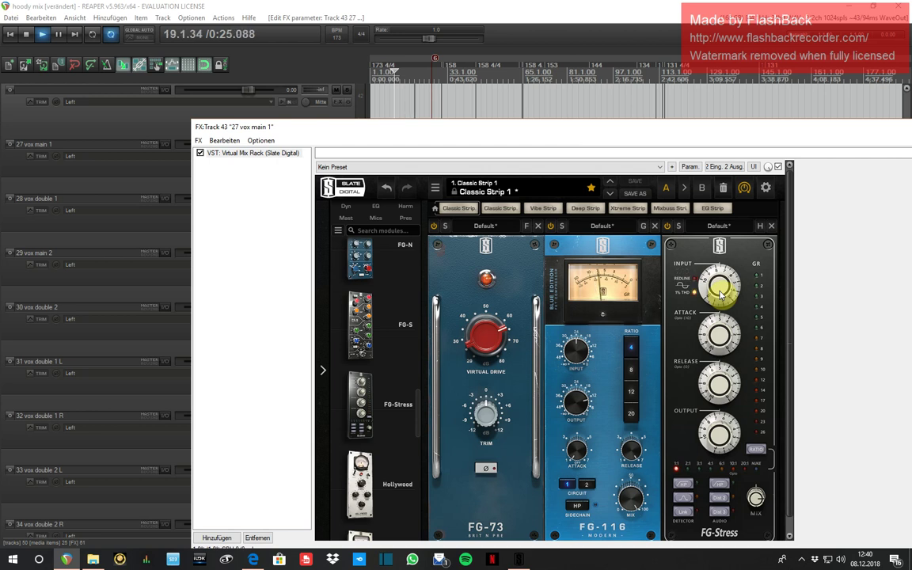
{"action": "mouse_move", "coordinate": [717, 428]}
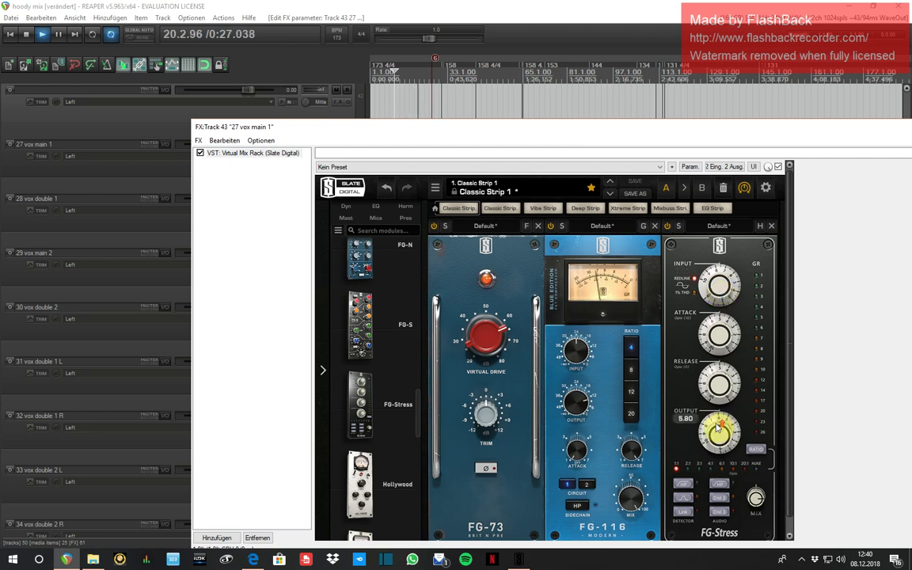
{"action": "scroll", "coordinate": [717, 429], "scroll_direction": "down", "scroll_amount": 2}
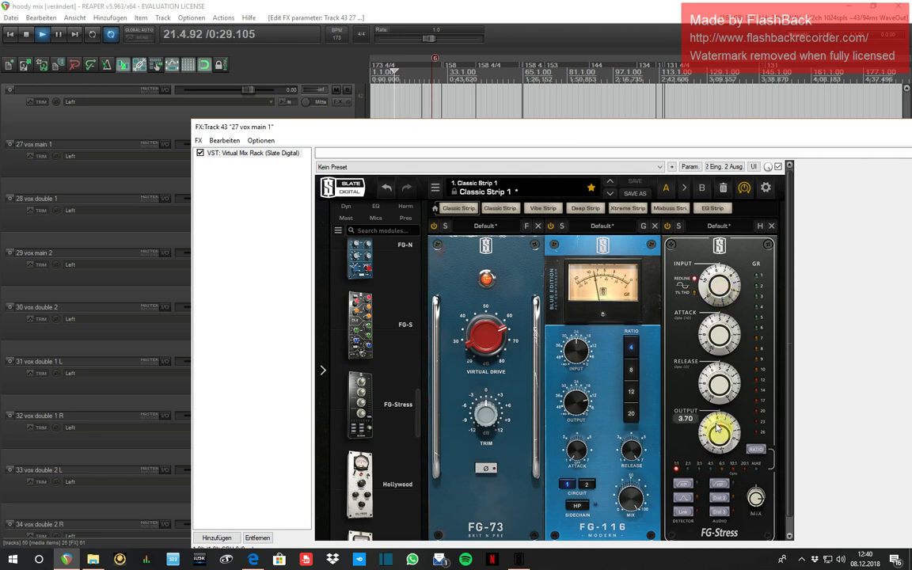
{"action": "scroll", "coordinate": [722, 287], "scroll_direction": "up", "scroll_amount": 4}
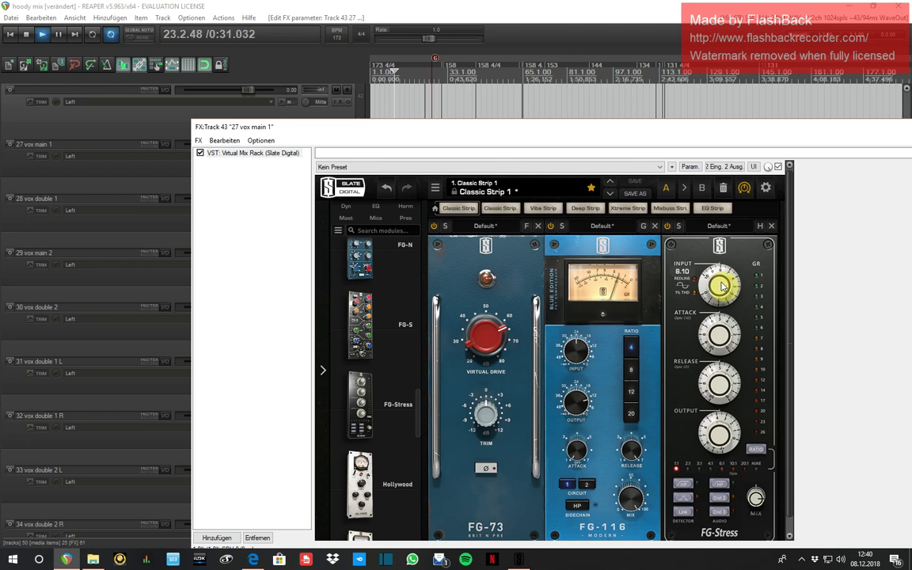
{"action": "scroll", "coordinate": [722, 286], "scroll_direction": "up", "scroll_amount": 7}
{"action": "scroll", "coordinate": [720, 427], "scroll_direction": "up", "scroll_amount": 5}
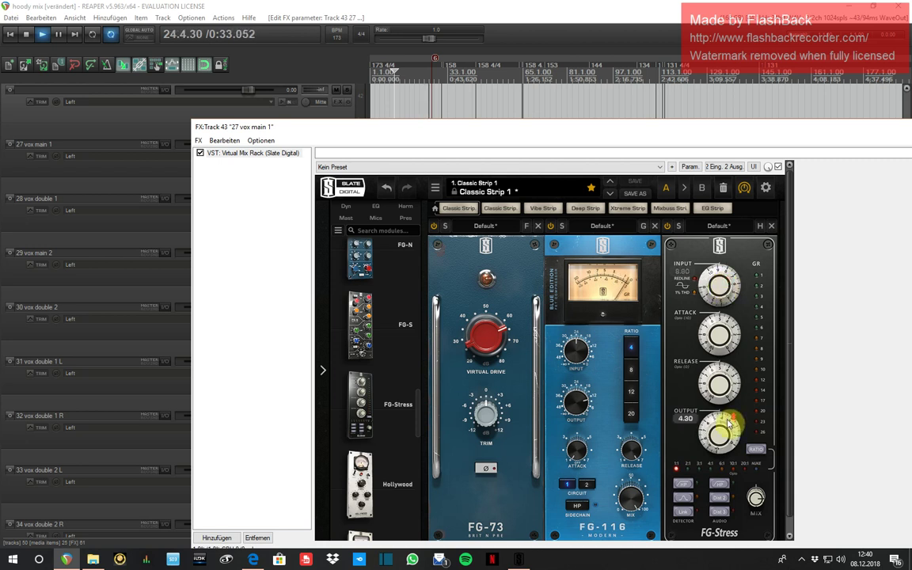
{"action": "left_click", "coordinate": [689, 463]}
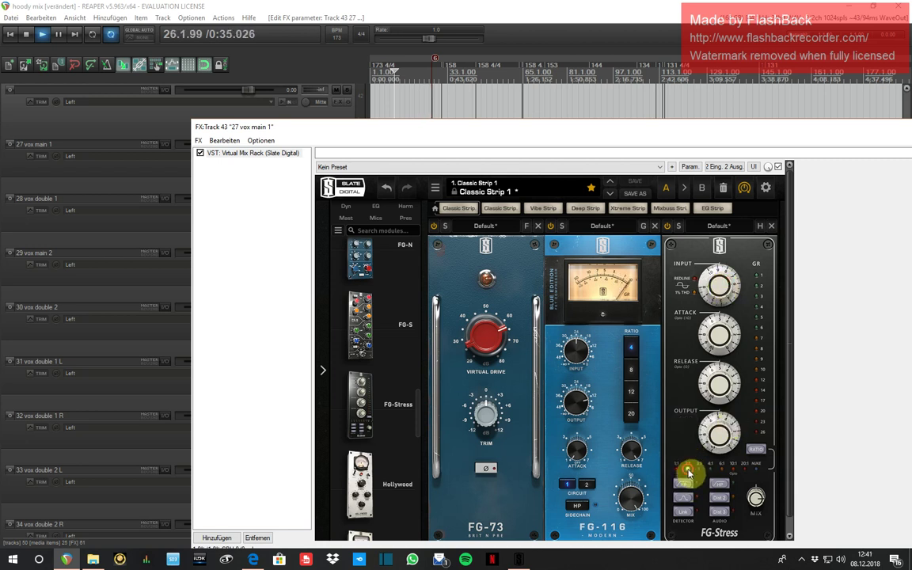
{"action": "left_click", "coordinate": [771, 226]}
Step: Load the Hollywood tube module after the FG-116 and raise its saturation to 6.38
{"action": "scroll", "coordinate": [399, 349], "scroll_direction": "down", "scroll_amount": 2}
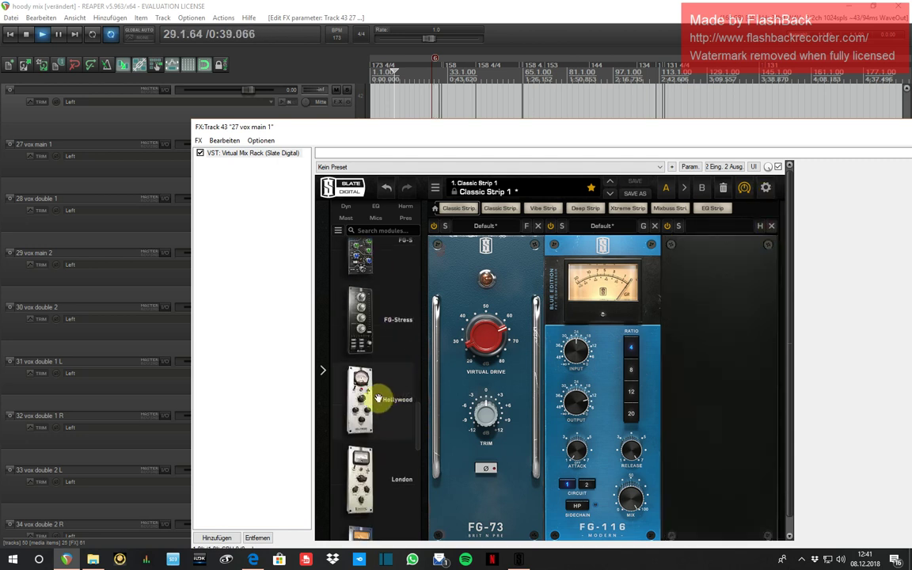
{"action": "left_click_drag", "start_coordinate": [382, 401], "coordinate": [693, 316]}
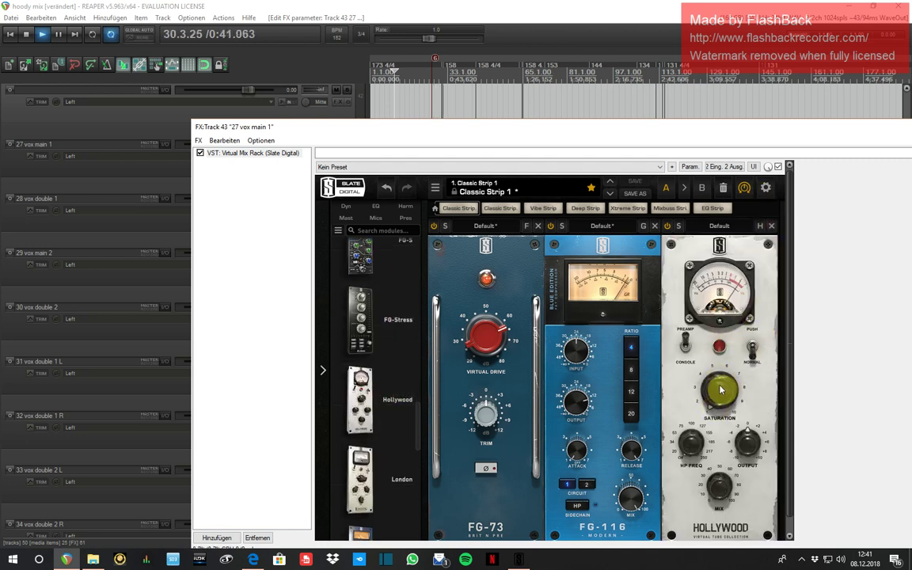
{"action": "mouse_move", "coordinate": [721, 391]}
{"action": "scroll", "coordinate": [720, 390], "scroll_direction": "up", "scroll_amount": 5}
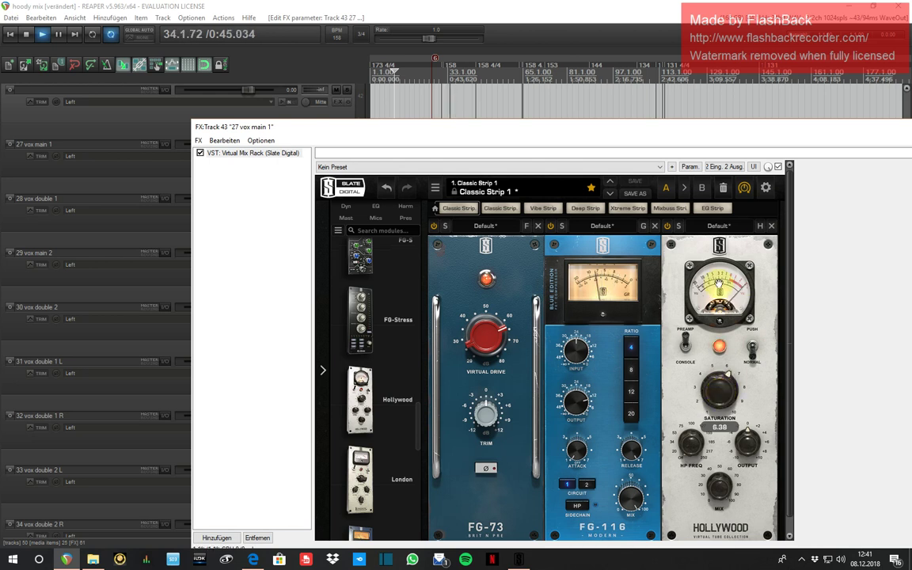
{"action": "left_click_drag", "start_coordinate": [573, 129], "coordinate": [630, 258]}
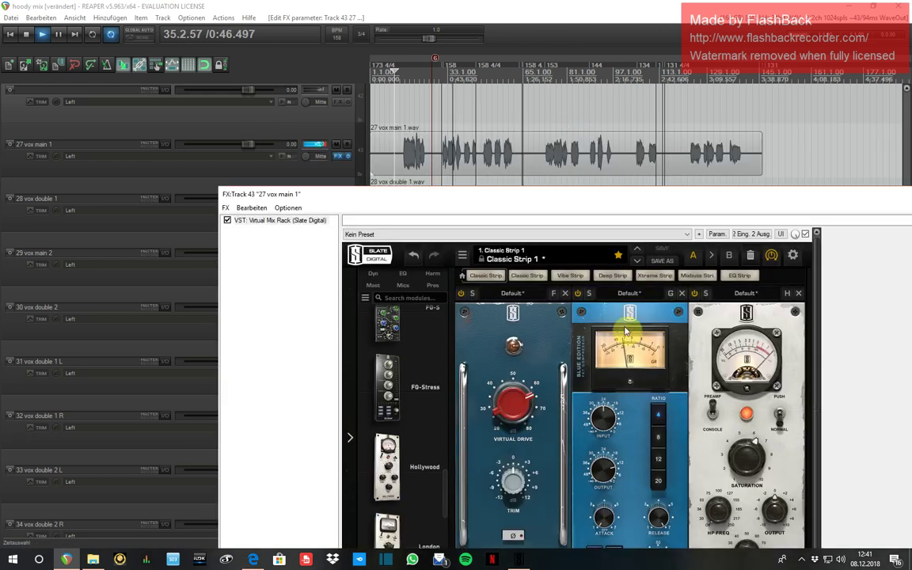
{"action": "left_click_drag", "start_coordinate": [607, 194], "coordinate": [603, 253]}
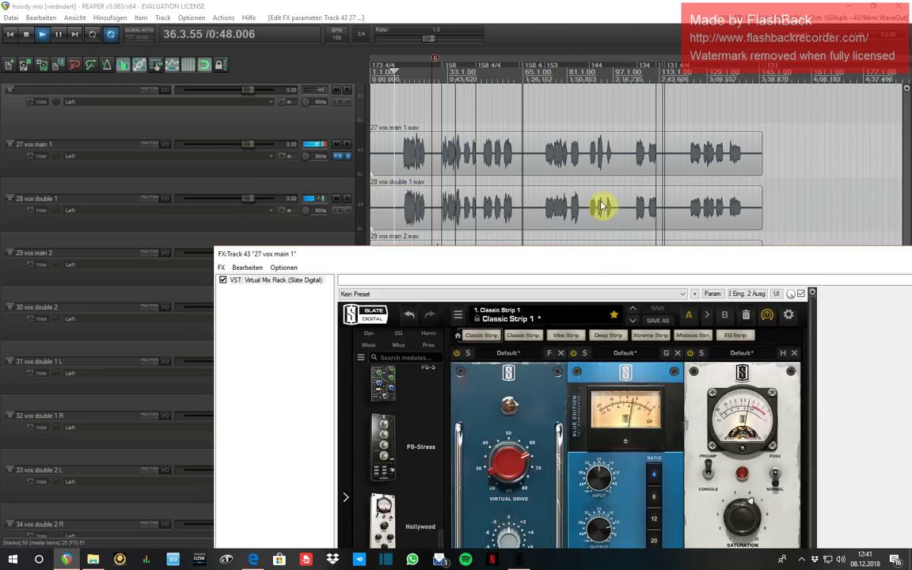
{"action": "left_click_drag", "start_coordinate": [602, 205], "coordinate": [590, 190]}
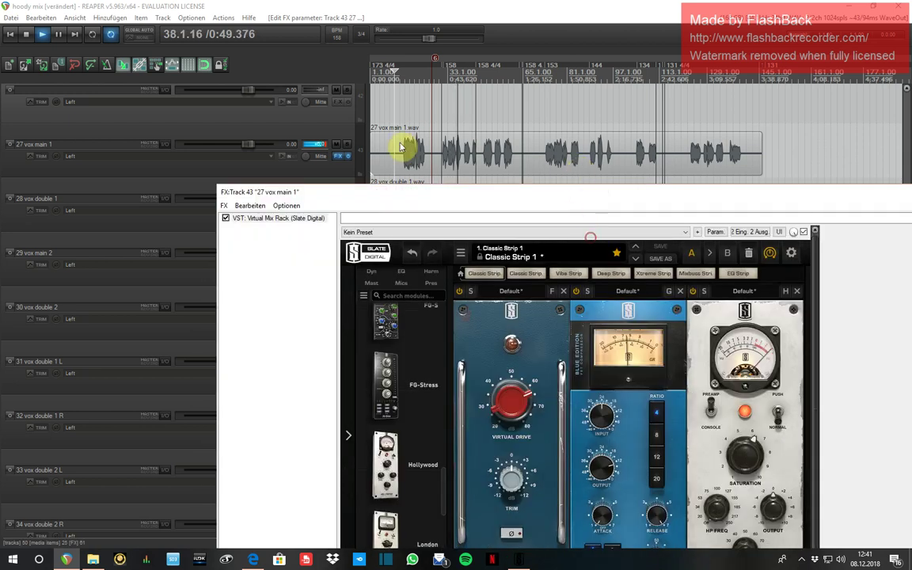
{"action": "left_click_drag", "start_coordinate": [401, 147], "coordinate": [332, 157]}
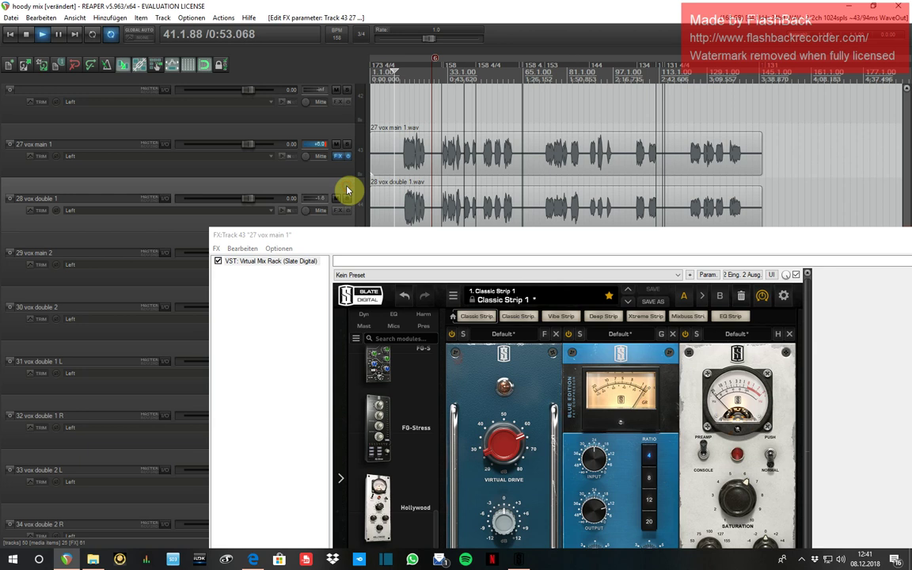
{"action": "scroll", "coordinate": [346, 190], "scroll_direction": "down", "scroll_amount": 1}
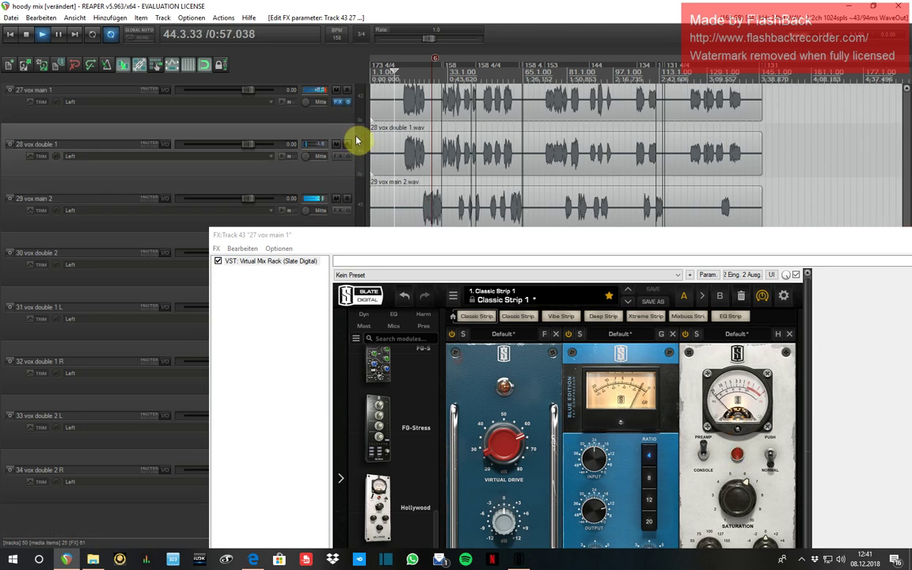
{"action": "left_click_drag", "start_coordinate": [698, 234], "coordinate": [697, 231]}
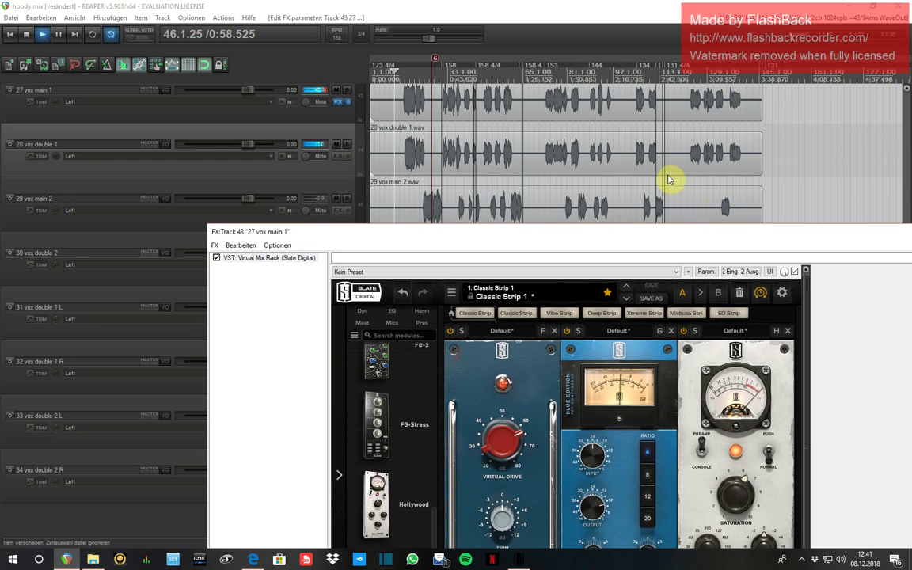
{"action": "left_click_drag", "start_coordinate": [667, 181], "coordinate": [669, 179]}
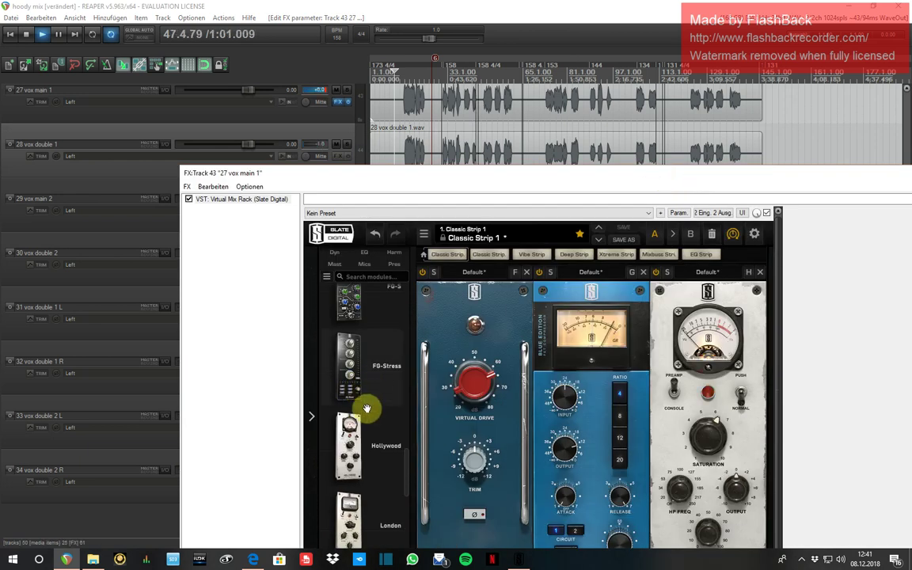
Step: Search the effects list for "air" on the vox main 1 track, close the list and stop playback
{"action": "double_click", "coordinate": [244, 256]}
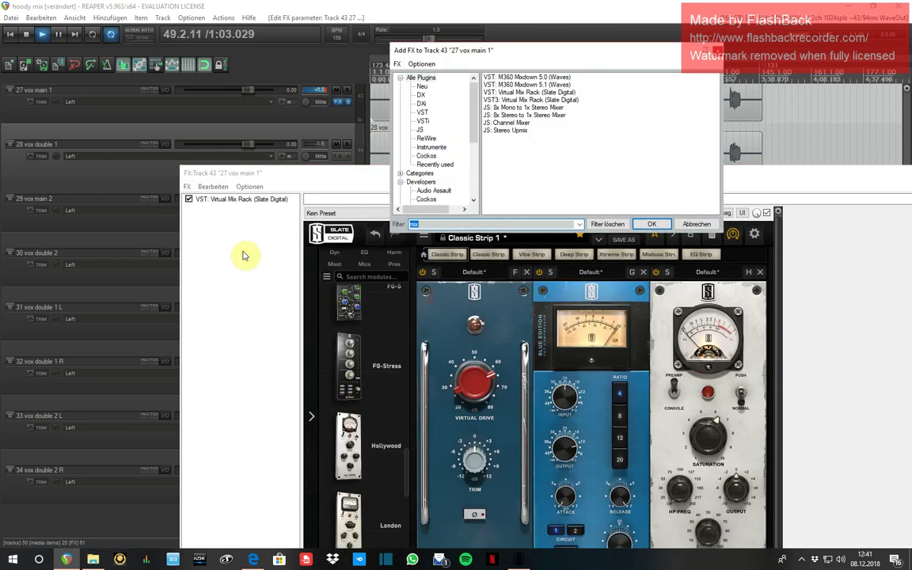
{"action": "type", "text": "air"}
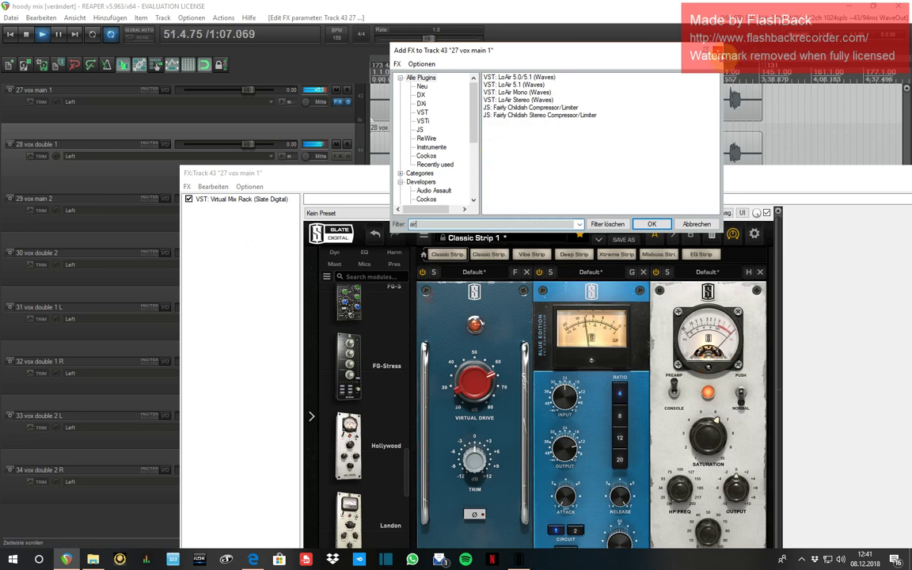
{"action": "left_click", "coordinate": [716, 51]}
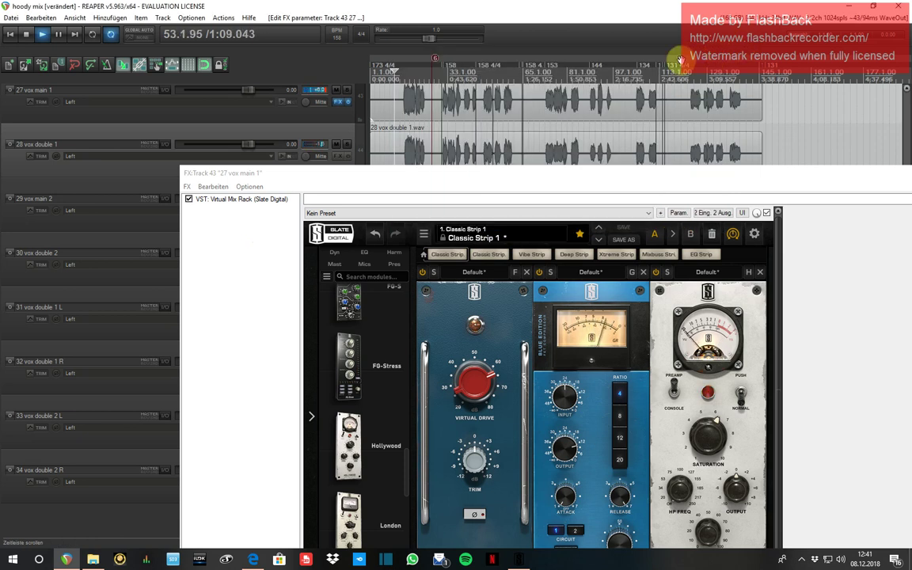
{"action": "key", "text": "space"}
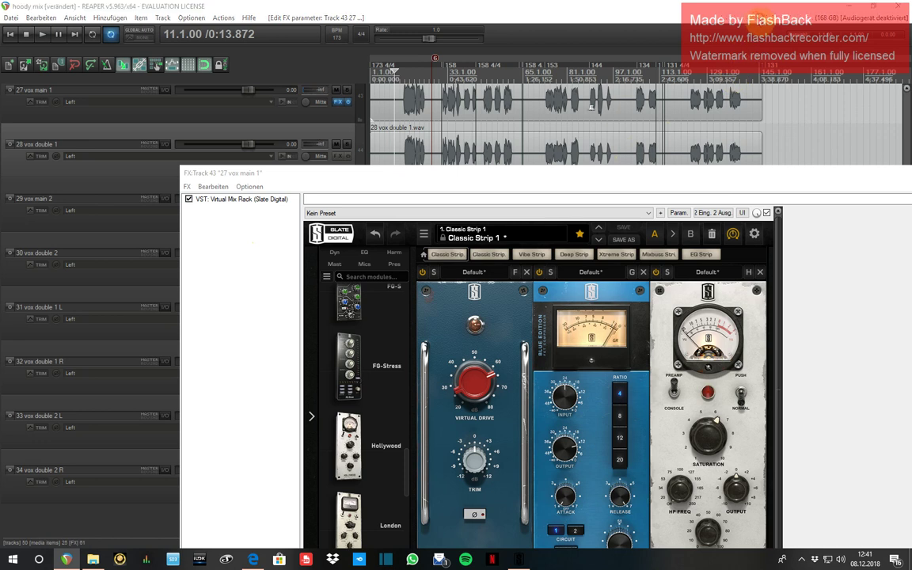
Step: Rescan the VST plugin folders for new or changed plugins in the preferences
{"action": "left_click", "coordinate": [689, 18]}
{"action": "scroll", "coordinate": [285, 228], "scroll_direction": "down", "scroll_amount": 3}
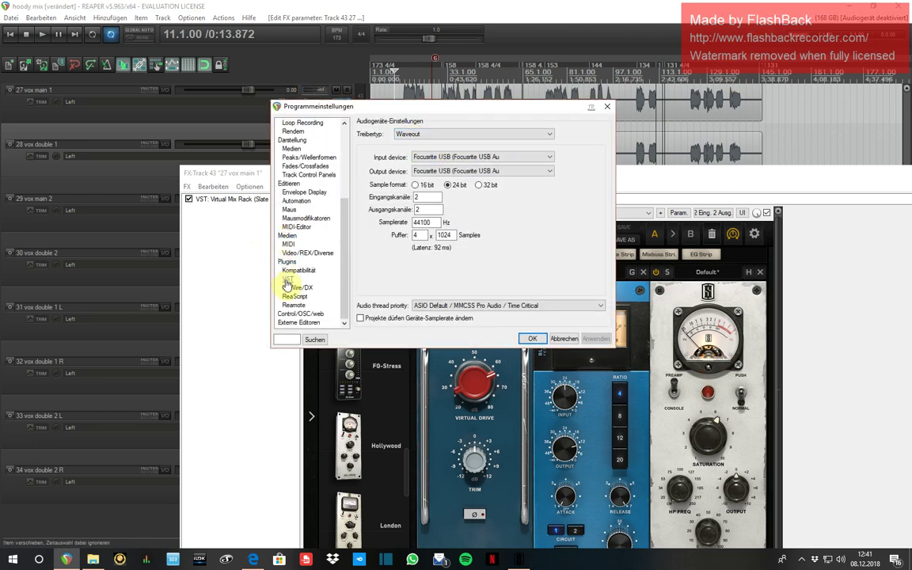
{"action": "left_click", "coordinate": [288, 279]}
{"action": "left_click", "coordinate": [394, 164]}
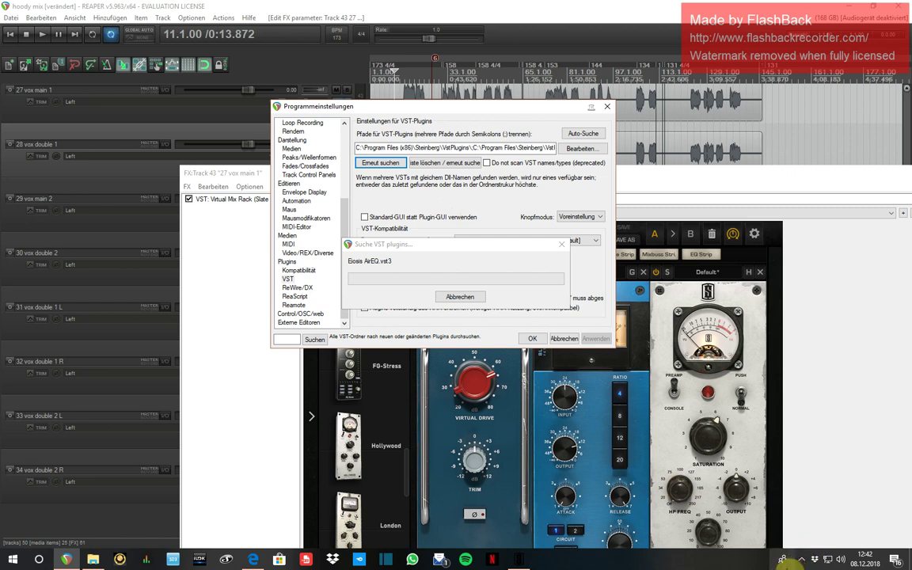
{"action": "left_click", "coordinate": [801, 559]}
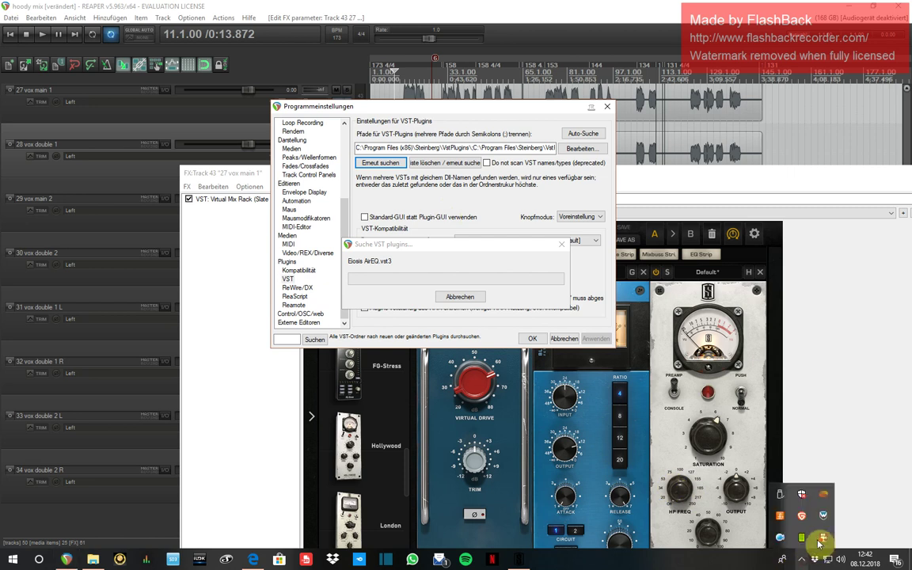
{"action": "left_click", "coordinate": [823, 494]}
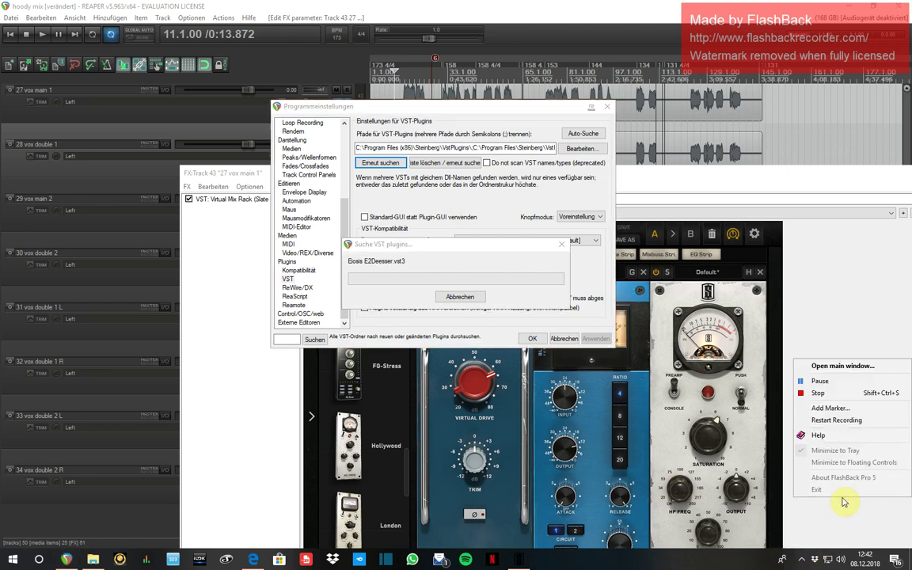
{"action": "left_click", "coordinate": [779, 387]}
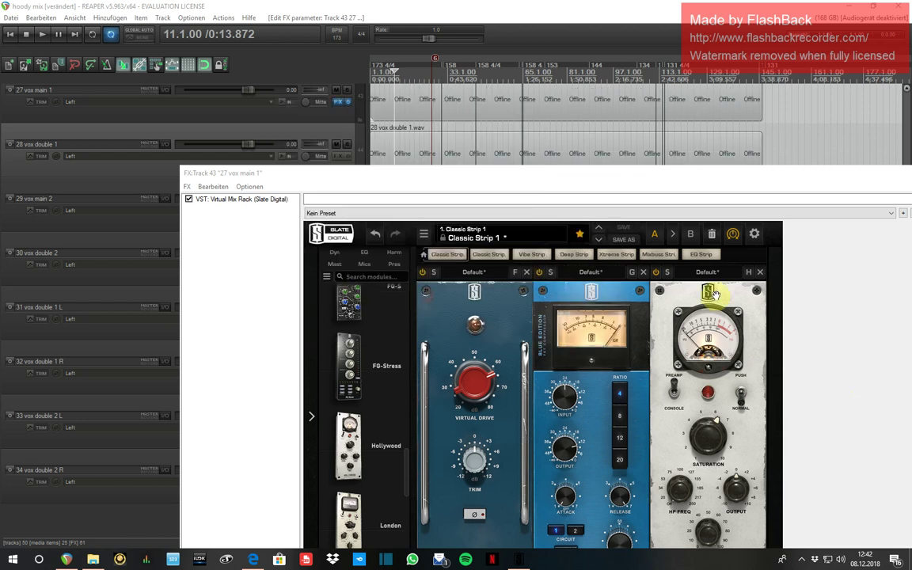
Step: Solo the vox main 1 track, play it from bar 13 and bypass the Hollywood module for comparison
{"action": "left_click", "coordinate": [398, 129]}
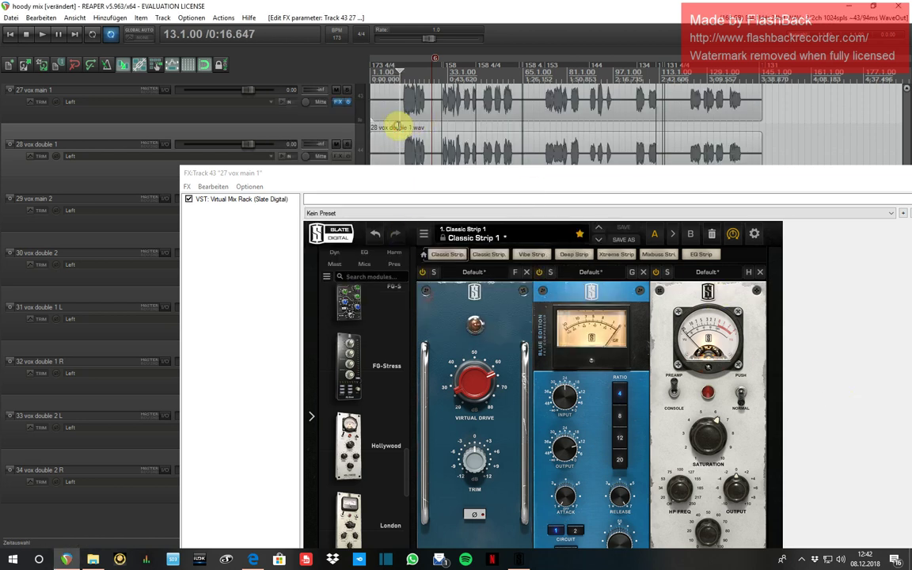
{"action": "left_click", "coordinate": [346, 91]}
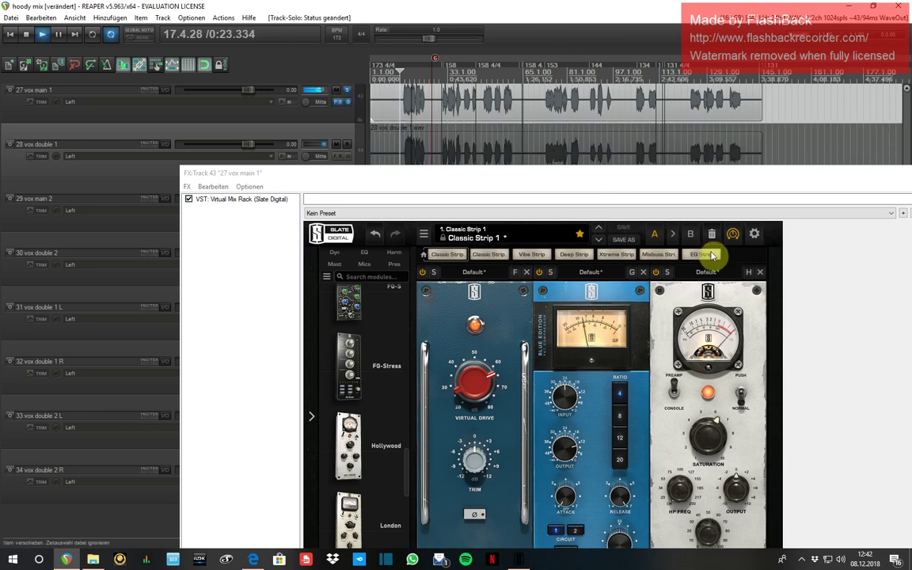
{"action": "left_click", "coordinate": [656, 273]}
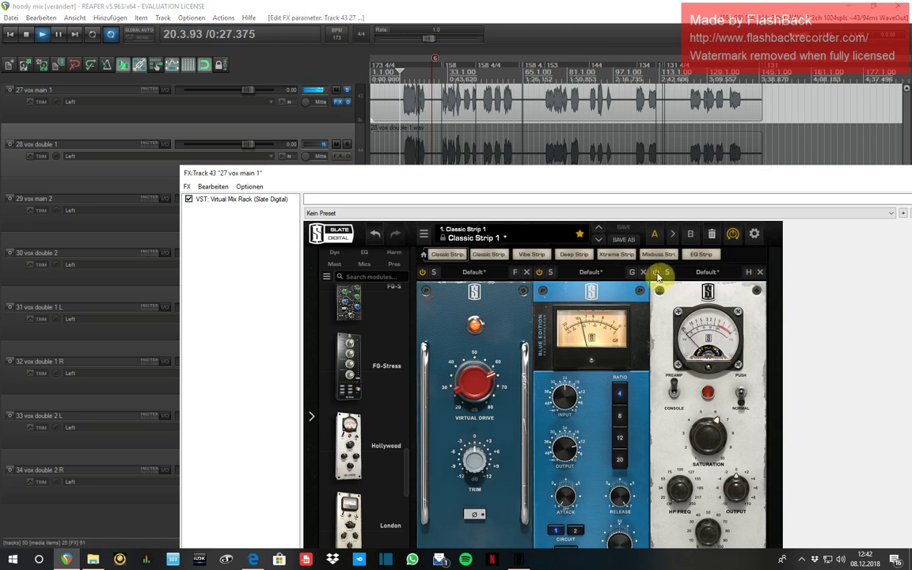
Step: Lower the FG-73's virtual drive slightly and loop the first vocal phrase with a time selection
{"action": "left_click", "coordinate": [488, 379]}
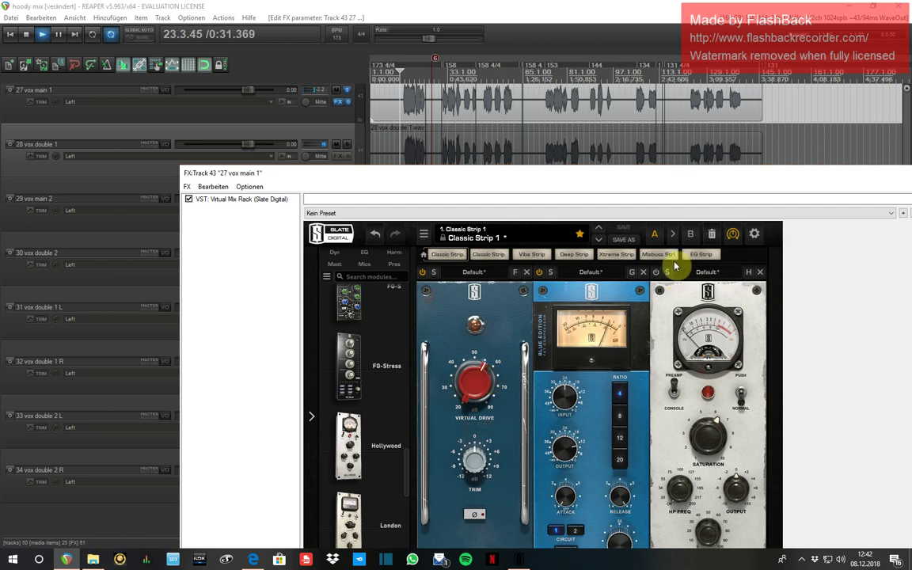
{"action": "left_click", "coordinate": [530, 153]}
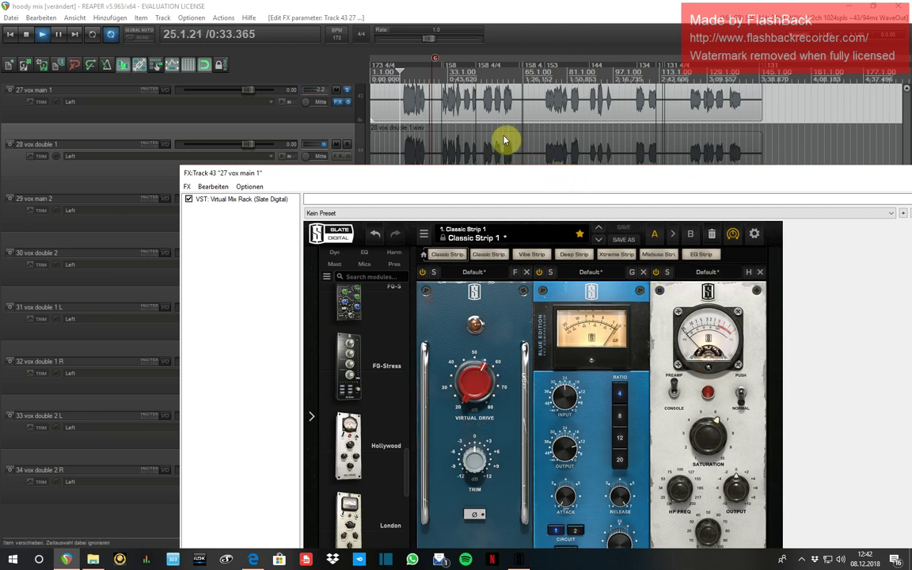
{"action": "left_click_drag", "start_coordinate": [411, 123], "coordinate": [425, 123]}
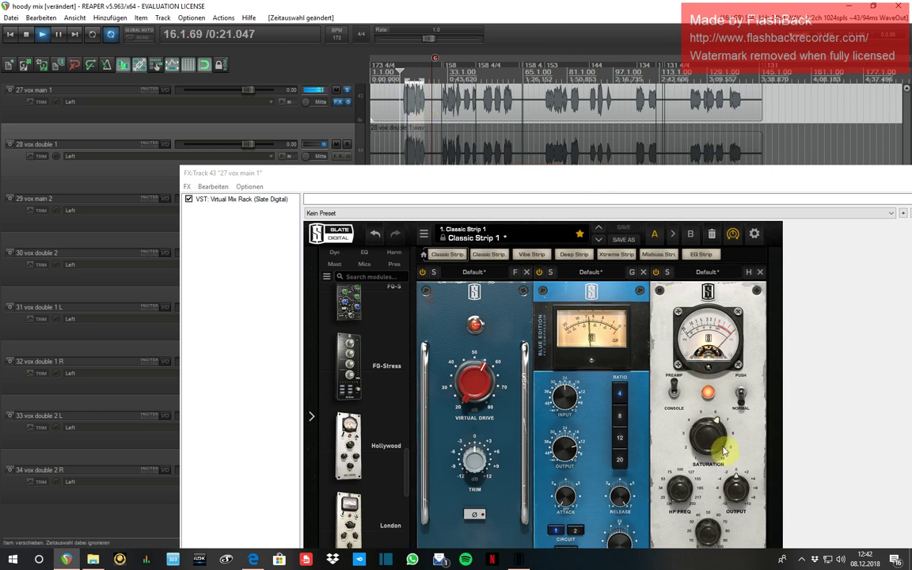
Step: Add the VST Eiosis AirEQ Premium after the Virtual Mix Rack on the vox main 1 track
{"action": "double_click", "coordinate": [204, 252]}
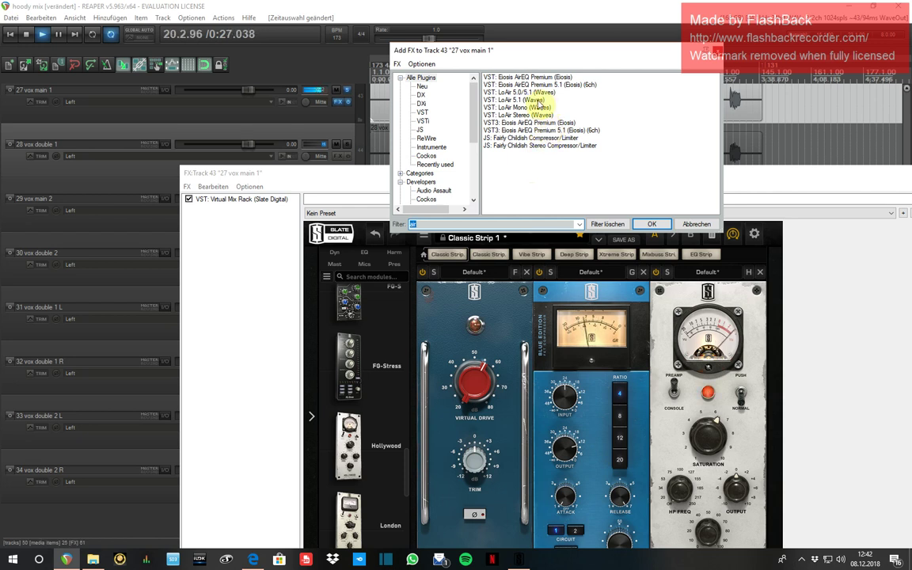
{"action": "left_click", "coordinate": [526, 79]}
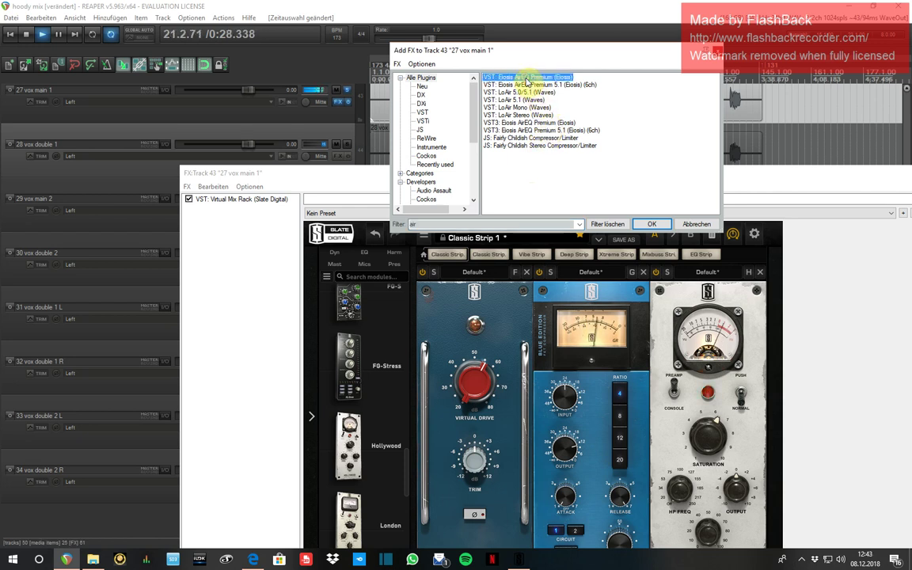
{"action": "key", "text": "Return"}
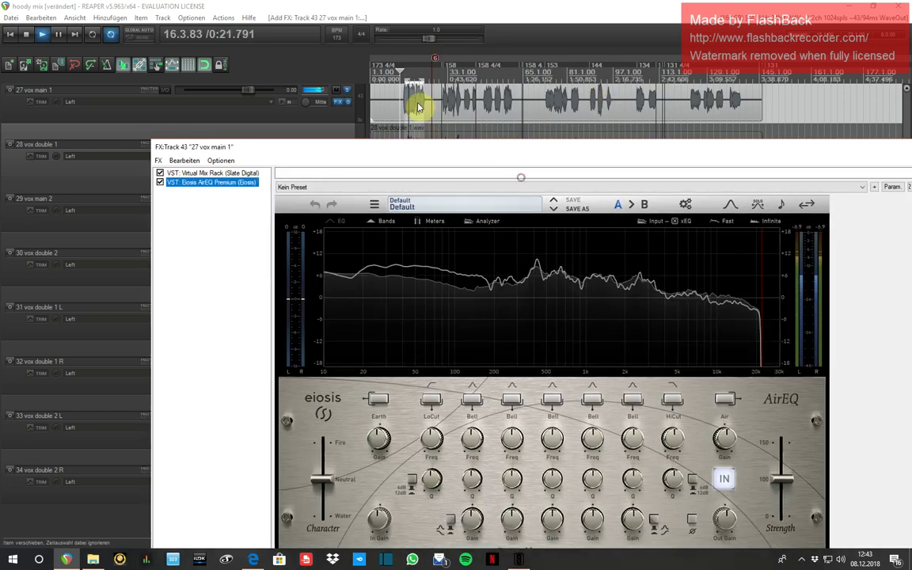
{"action": "mouse_move", "coordinate": [348, 361]}
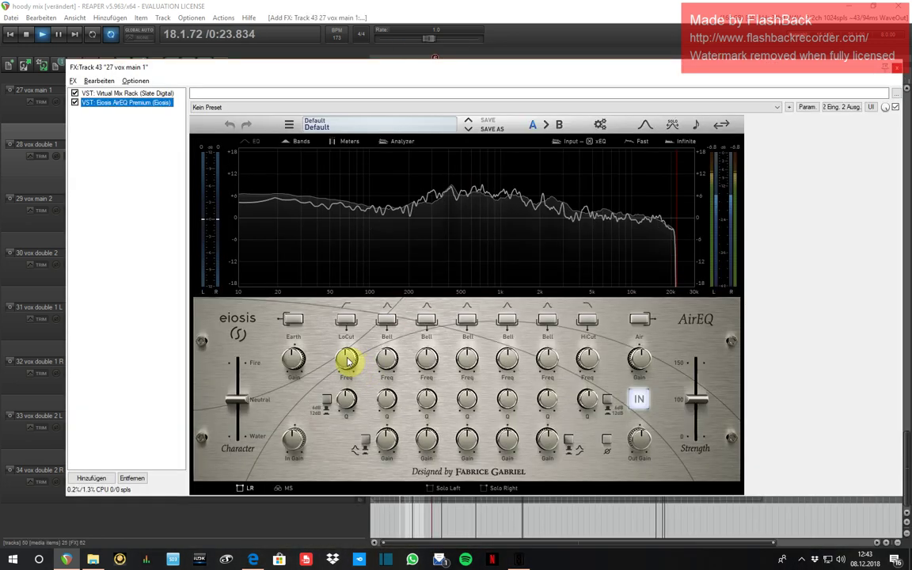
{"action": "left_click", "coordinate": [348, 360]}
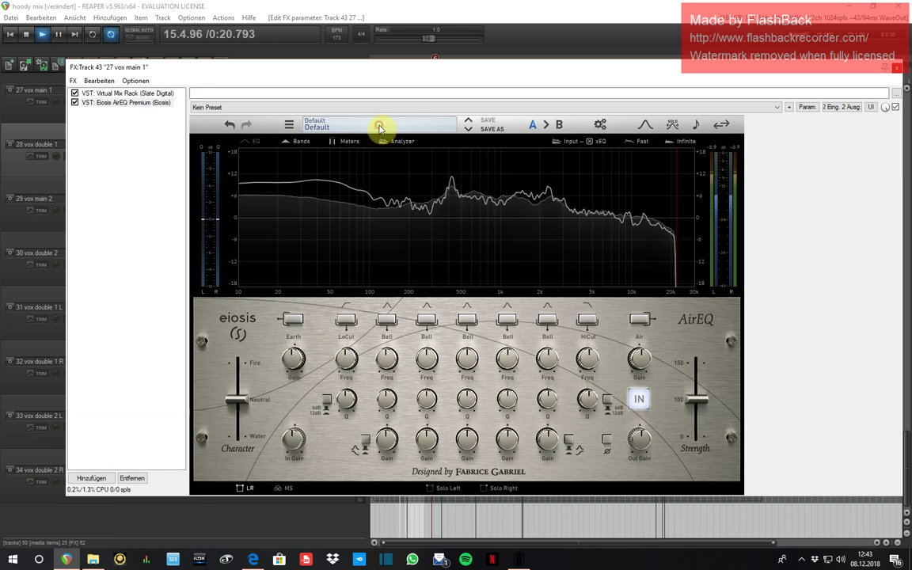
Step: Browse the AirEQ factory presets and try the Misc preset Phone Voice on the vocal
{"action": "left_click", "coordinate": [380, 128]}
{"action": "mouse_move", "coordinate": [381, 140]}
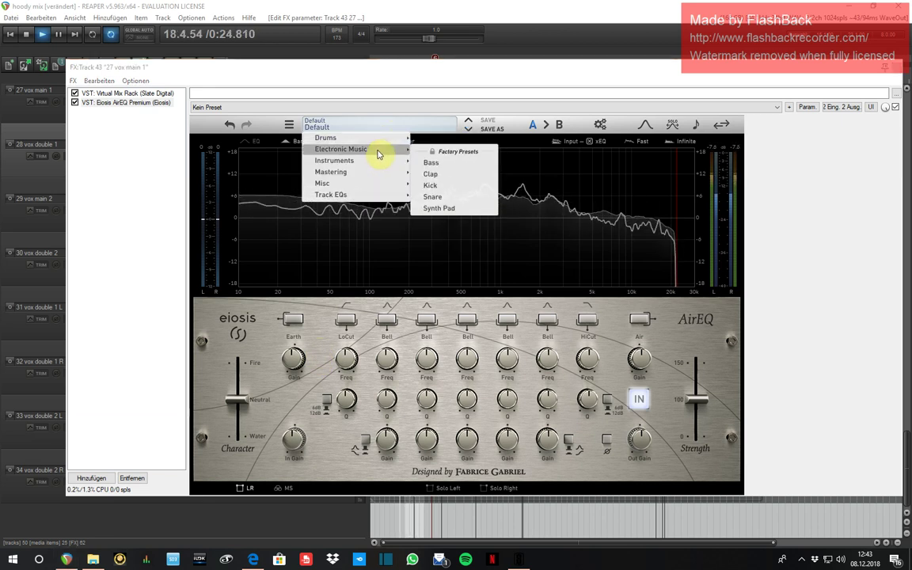
{"action": "mouse_move", "coordinate": [377, 164]}
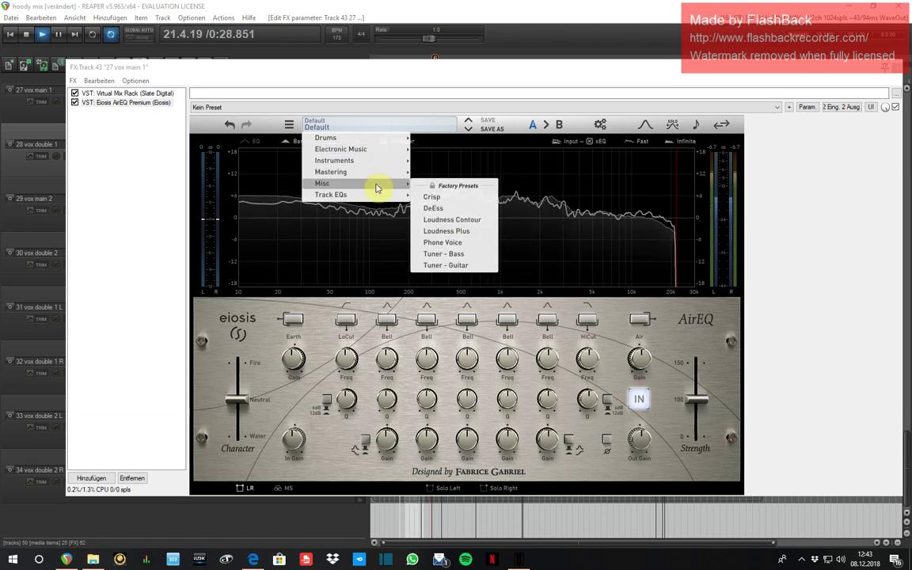
{"action": "left_click", "coordinate": [431, 242]}
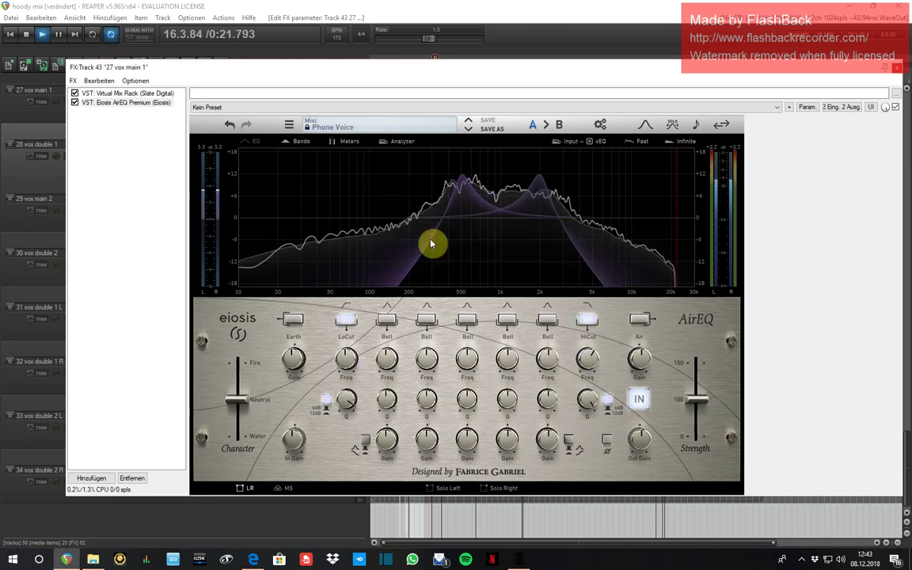
Step: Load the Misc factory preset DeEss in AirEQ
{"action": "left_click", "coordinate": [400, 129]}
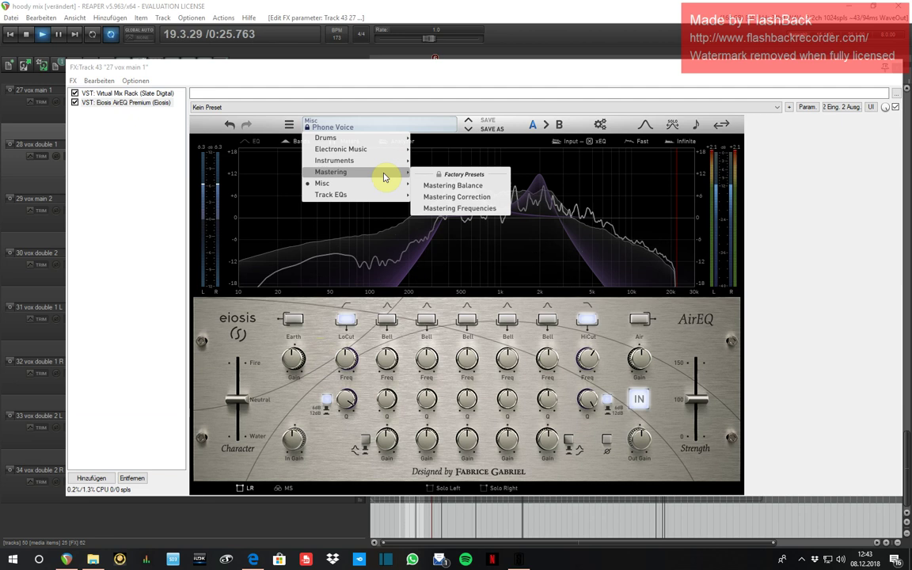
{"action": "mouse_move", "coordinate": [387, 189]}
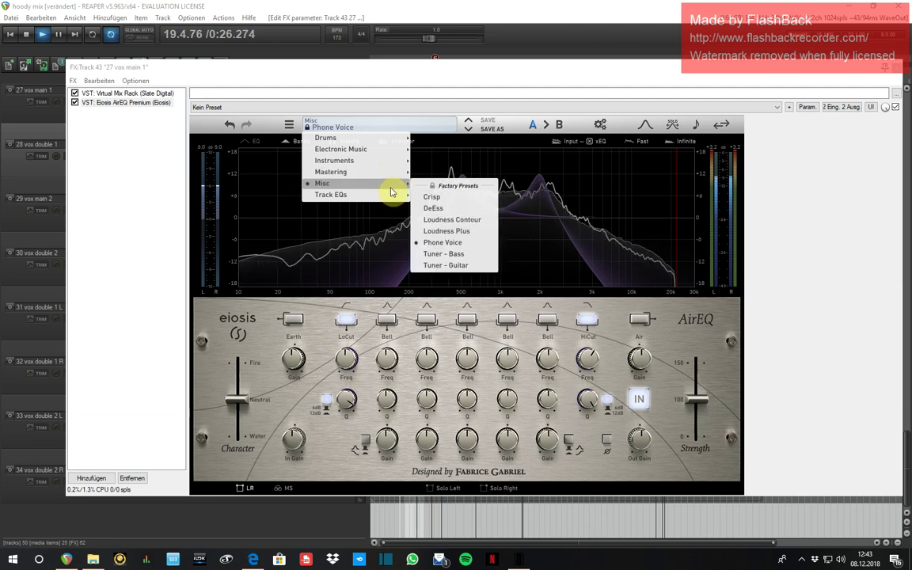
{"action": "left_click", "coordinate": [464, 208]}
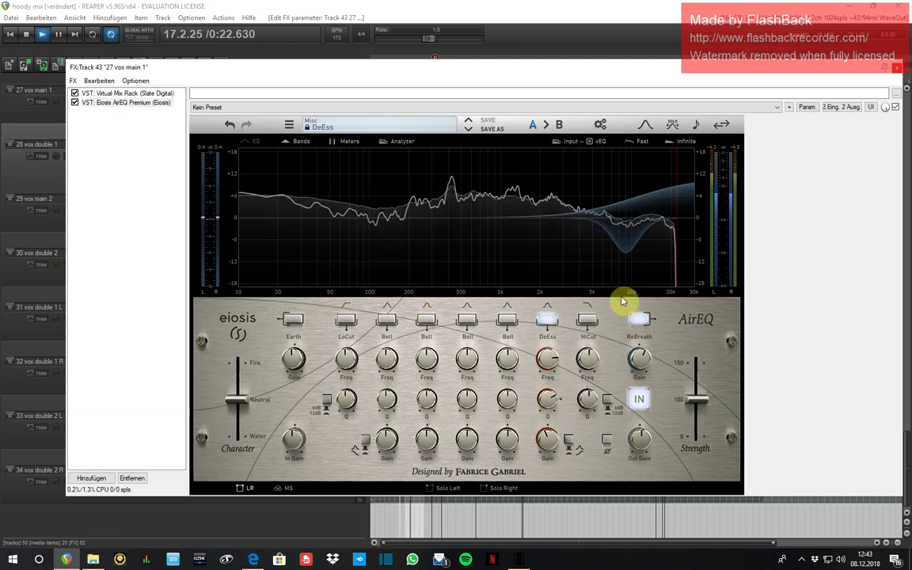
Step: Sweep a narrow boost to 3.58 kHz on the bell band before DeEss, and turn it into a shallow, wide cut
{"action": "mouse_move", "coordinate": [508, 366]}
{"action": "left_mouse_down"}
{"action": "mouse_move", "coordinate": [507, 350]}
{"action": "mouse_move", "coordinate": [510, 454]}
{"action": "mouse_move", "coordinate": [509, 364]}
{"action": "left_mouse_up"}
{"action": "left_click_drag", "start_coordinate": [507, 399], "coordinate": [512, 274]}
{"action": "mouse_move", "coordinate": [513, 350]}
{"action": "left_mouse_down"}
{"action": "mouse_move", "coordinate": [509, 356]}
{"action": "mouse_move", "coordinate": [507, 337]}
{"action": "left_mouse_up"}
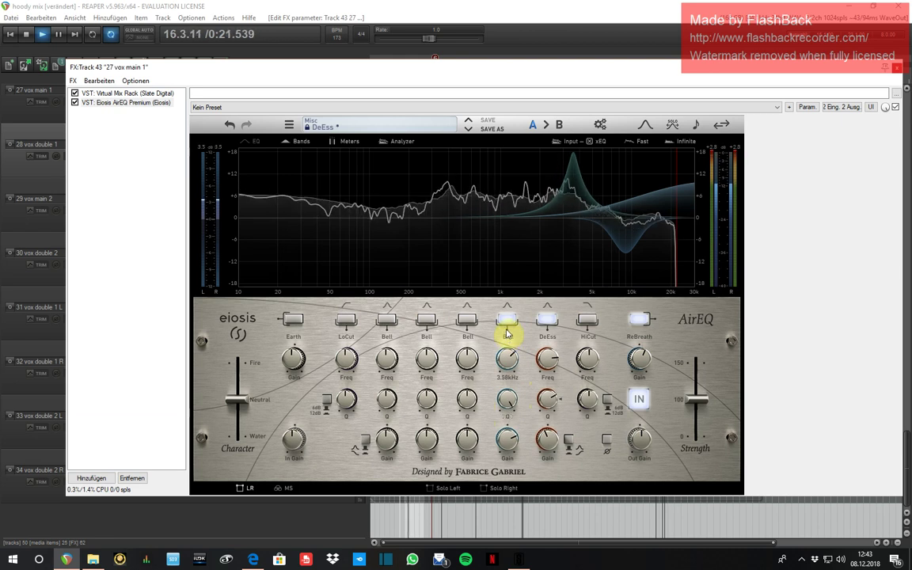
{"action": "double_click", "coordinate": [507, 439]}
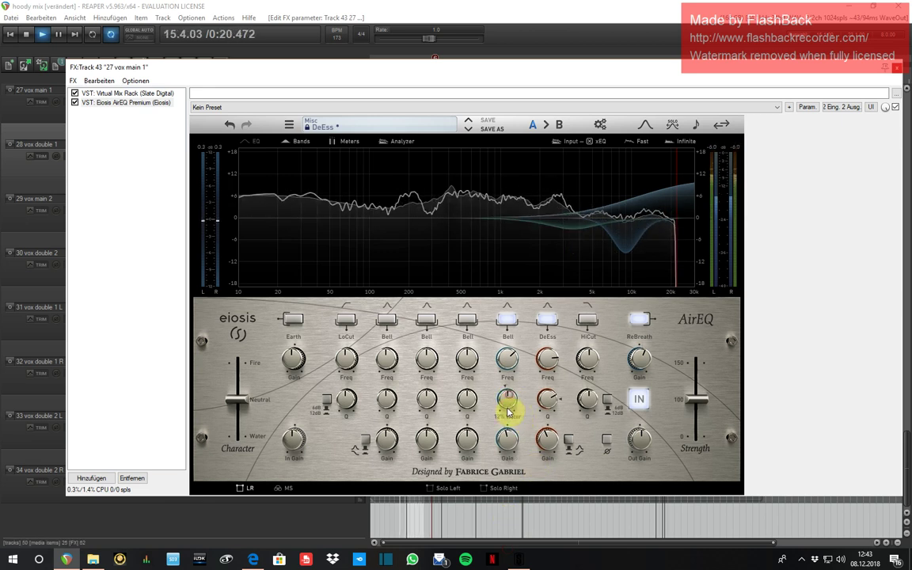
Step: Narrow the cut on the bell band before DeEss and compare the vocal with that band bypassed
{"action": "left_click_drag", "start_coordinate": [509, 407], "coordinate": [509, 317]}
{"action": "left_click", "coordinate": [509, 318]}
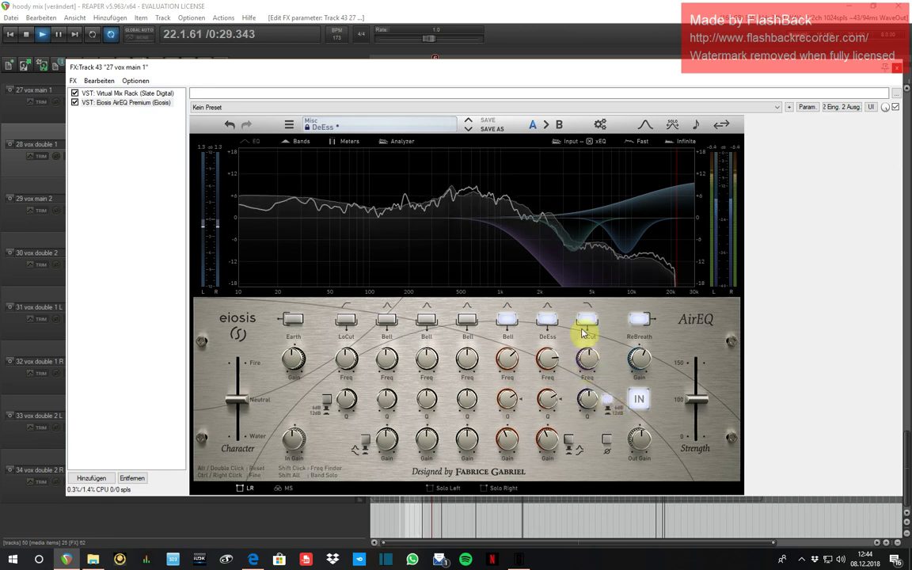
Step: Shape the HiCut band in AirEQ, moving its frequency well above 10 kHz and raising its Q moderately
{"action": "left_click_drag", "start_coordinate": [588, 362], "coordinate": [590, 301]}
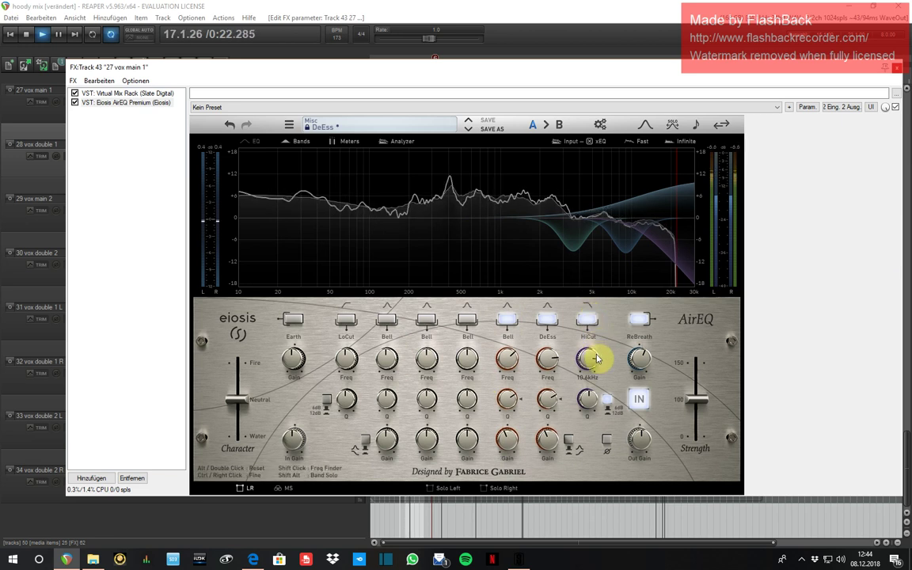
{"action": "left_click_drag", "start_coordinate": [592, 368], "coordinate": [590, 356]}
{"action": "double_click", "coordinate": [591, 402]}
{"action": "left_click_drag", "start_coordinate": [591, 404], "coordinate": [586, 359]}
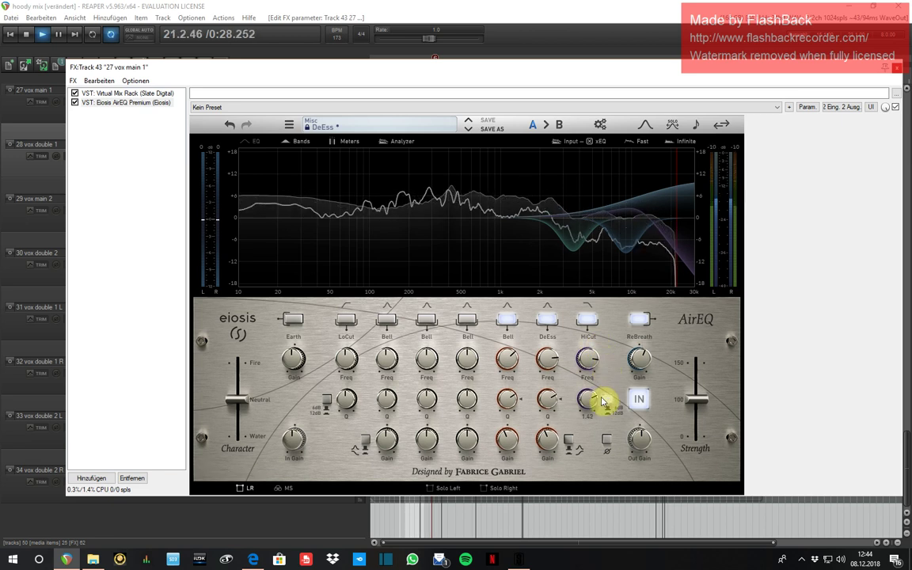
{"action": "left_click_drag", "start_coordinate": [589, 415], "coordinate": [596, 437]}
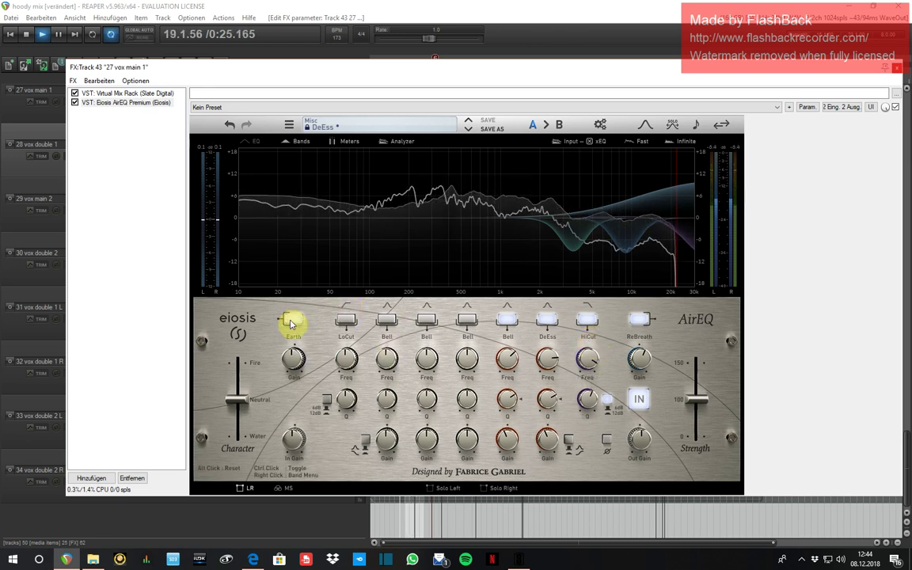
Step: Enable the LoCut band, lower its frequency to the sub-bass range, and set its Q to 0.93
{"action": "left_click", "coordinate": [348, 320]}
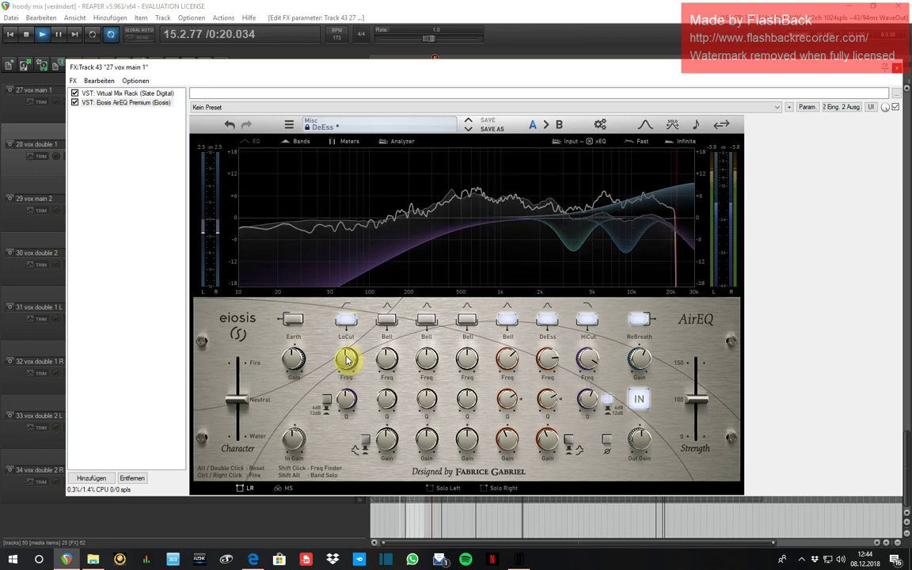
{"action": "left_click_drag", "start_coordinate": [346, 364], "coordinate": [348, 396]}
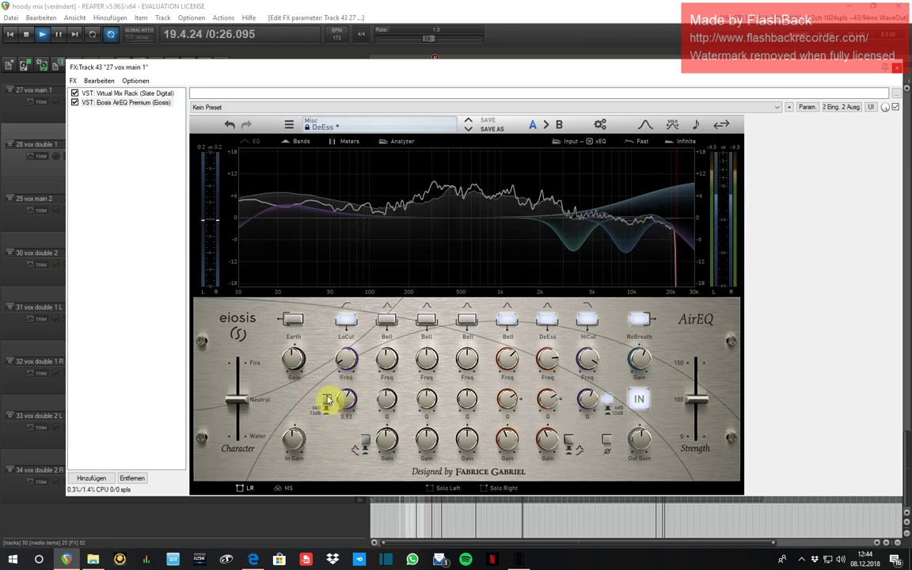
{"action": "left_click_drag", "start_coordinate": [341, 361], "coordinate": [343, 349]}
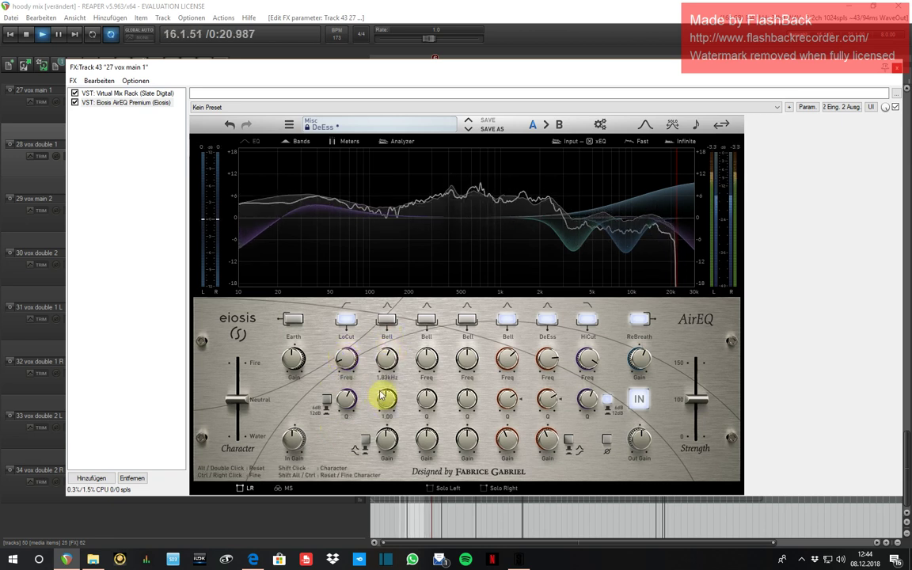
Step: Sweep a boost on the first bell band, turn it into a narrow cut at 293 Hz with Q 7.00, and compare it bypassed
{"action": "mouse_move", "coordinate": [383, 441]}
{"action": "left_mouse_down"}
{"action": "mouse_move", "coordinate": [387, 356]}
{"action": "mouse_move", "coordinate": [387, 430]}
{"action": "left_mouse_up"}
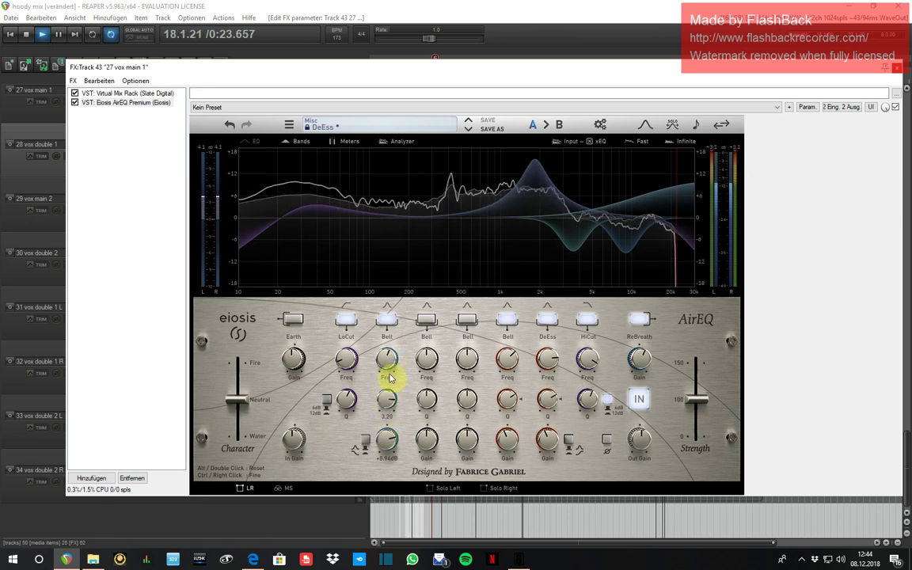
{"action": "left_click_drag", "start_coordinate": [387, 377], "coordinate": [400, 459]}
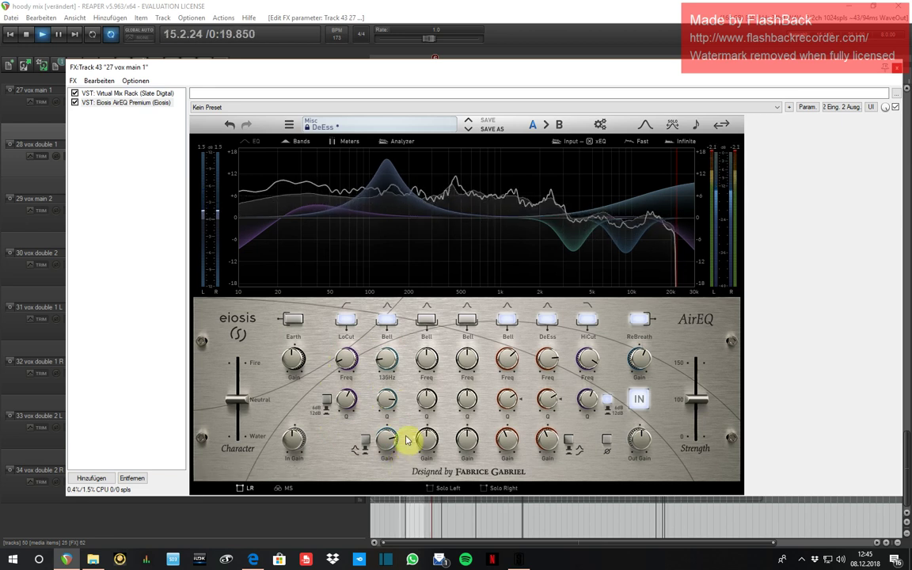
{"action": "left_click_drag", "start_coordinate": [346, 399], "coordinate": [384, 361]}
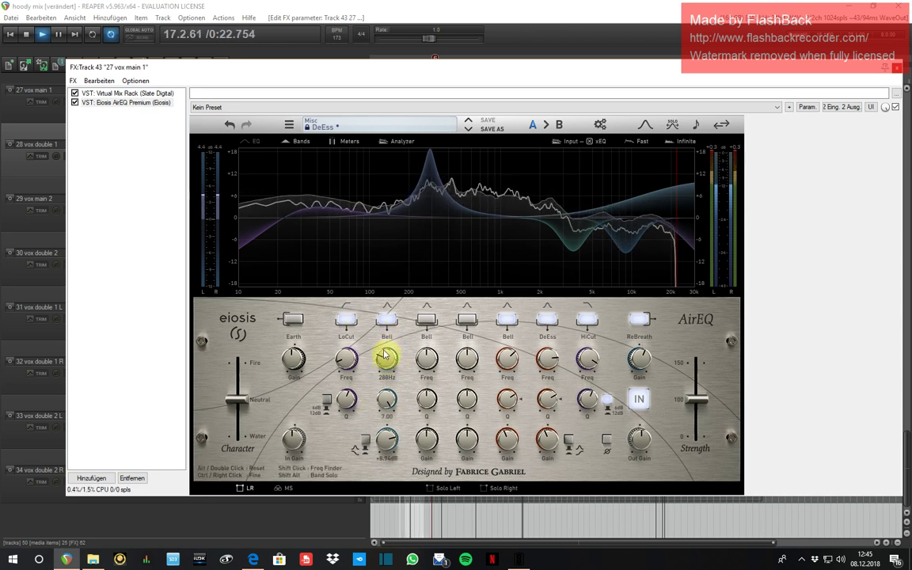
{"action": "left_click_drag", "start_coordinate": [387, 452], "coordinate": [387, 499]}
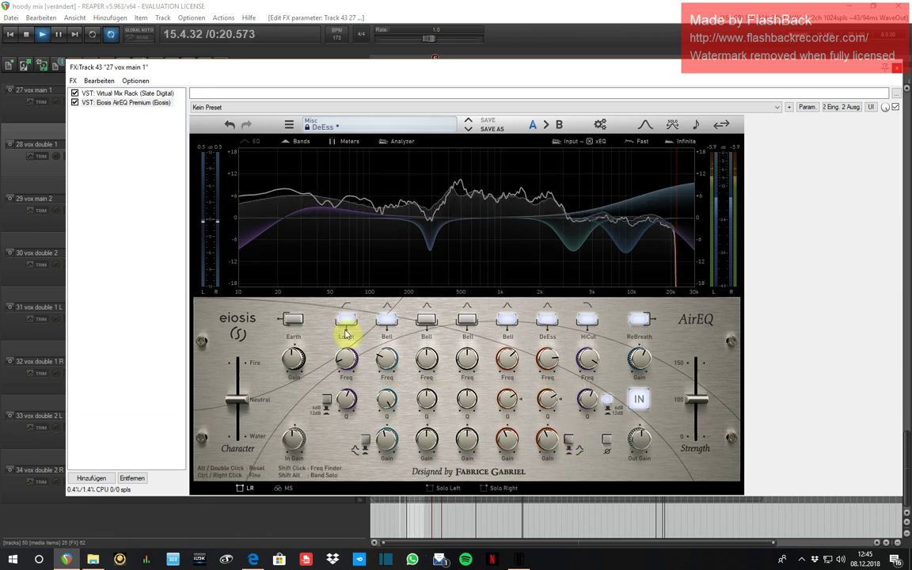
{"action": "mouse_move", "coordinate": [388, 361]}
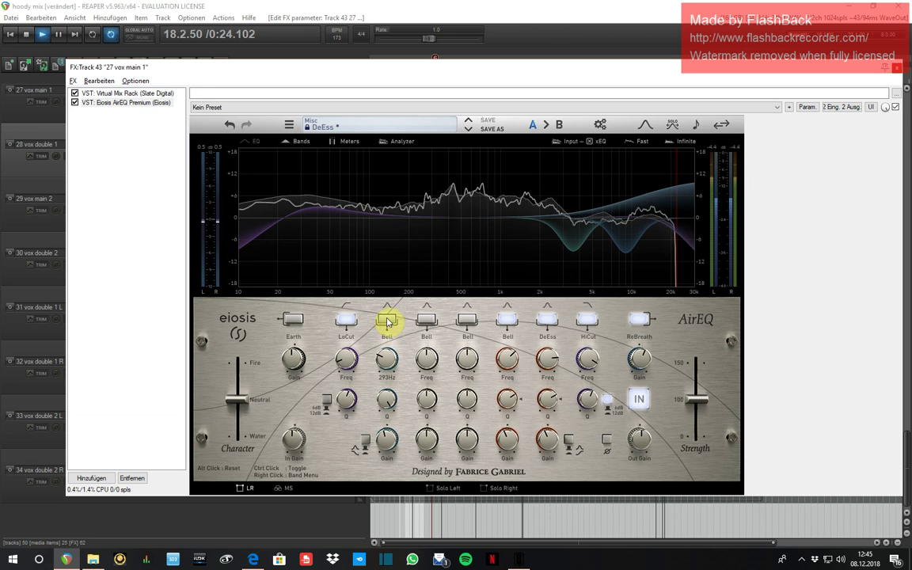
{"action": "left_click", "coordinate": [387, 320]}
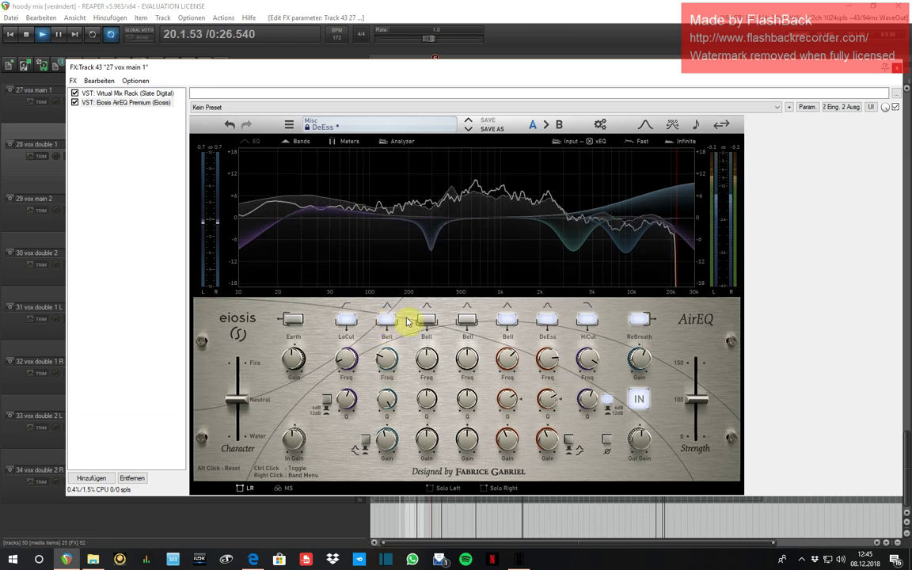
Step: Enable the second bell band, sweep a narrow boost down to about 1 kHz, and turn it into a flat-bottomed cut
{"action": "left_click", "coordinate": [425, 318]}
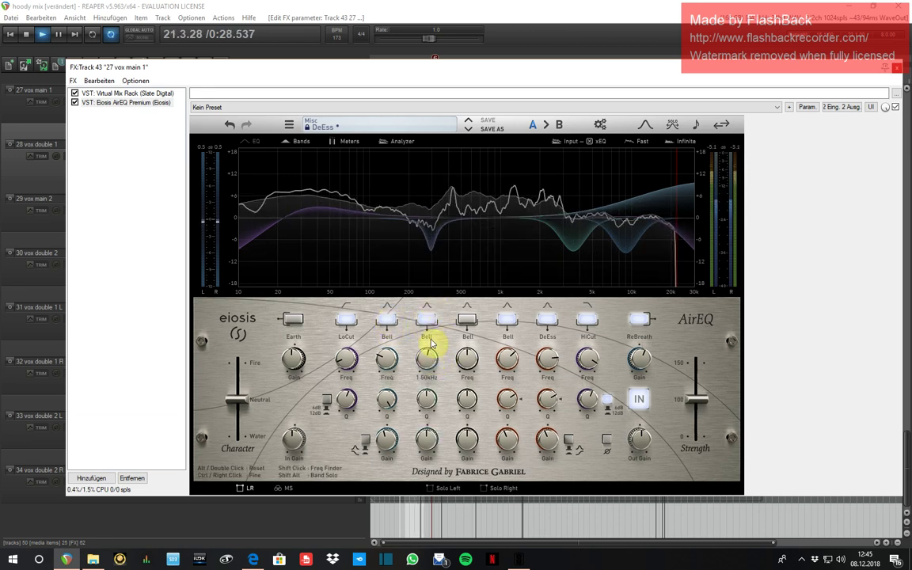
{"action": "left_click_drag", "start_coordinate": [427, 360], "coordinate": [438, 311]}
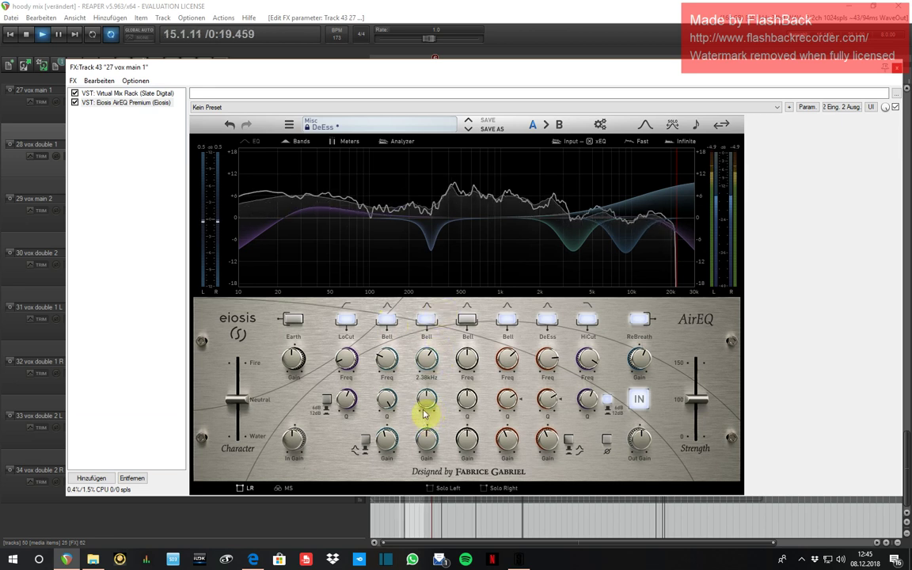
{"action": "left_click_drag", "start_coordinate": [423, 414], "coordinate": [428, 346]}
{"action": "left_click_drag", "start_coordinate": [429, 439], "coordinate": [442, 374]}
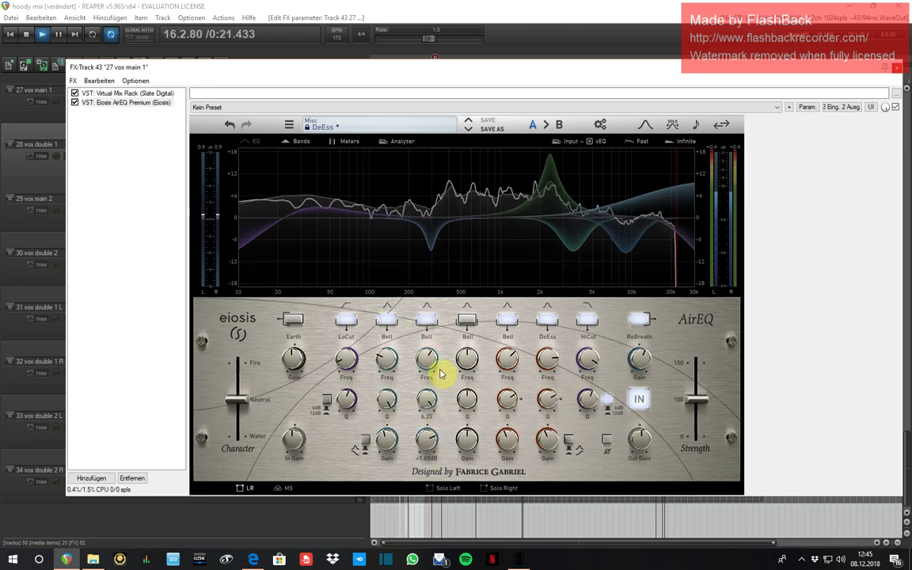
{"action": "left_click_drag", "start_coordinate": [426, 441], "coordinate": [432, 382]}
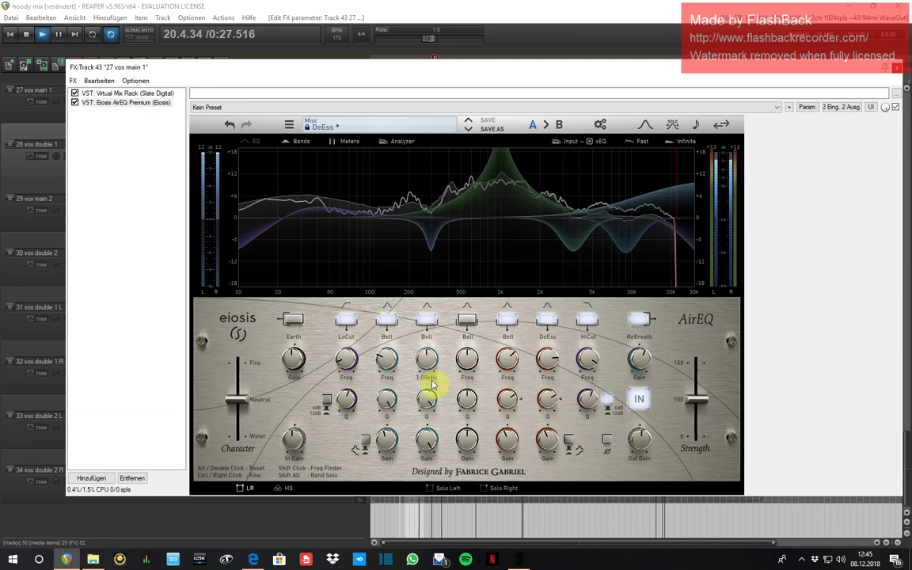
{"action": "mouse_move", "coordinate": [427, 437]}
{"action": "left_mouse_down"}
{"action": "mouse_move", "coordinate": [429, 446]}
{"action": "mouse_move", "coordinate": [431, 437]}
{"action": "left_mouse_up"}
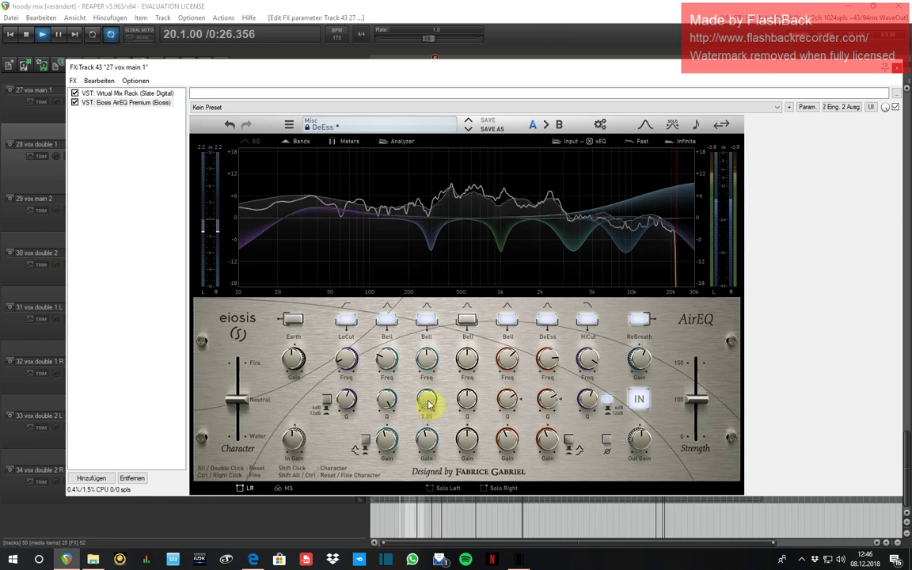
{"action": "left_click_drag", "start_coordinate": [428, 404], "coordinate": [433, 510]}
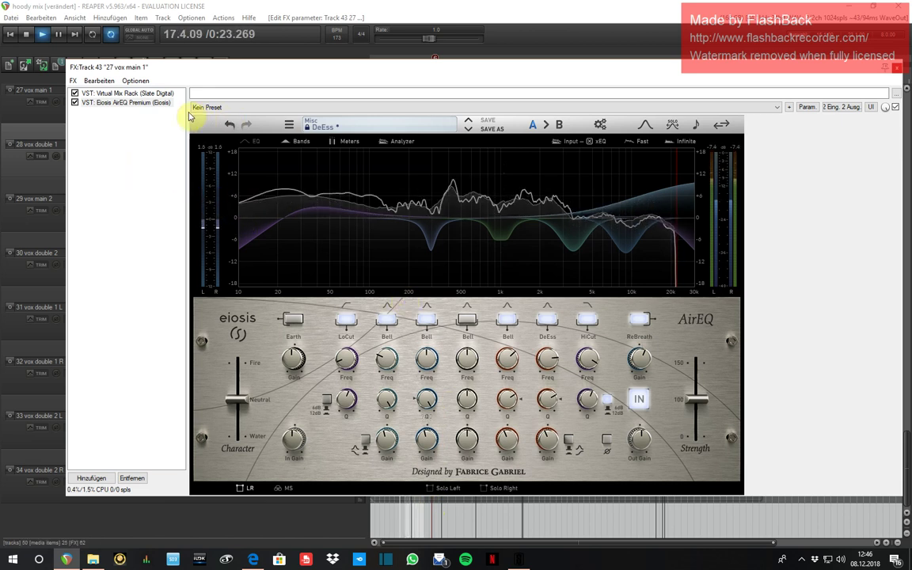
{"action": "left_click", "coordinate": [151, 94]}
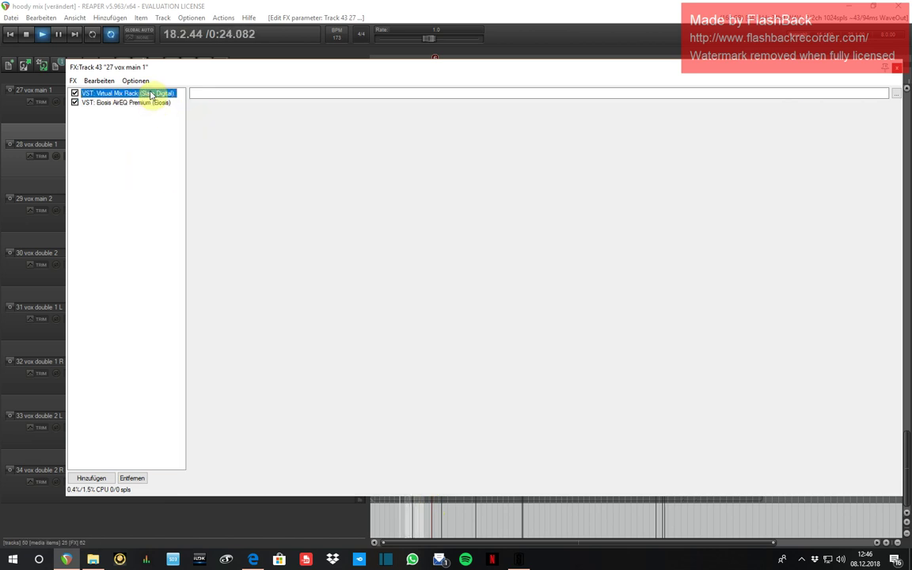
{"action": "double_click", "coordinate": [131, 133]}
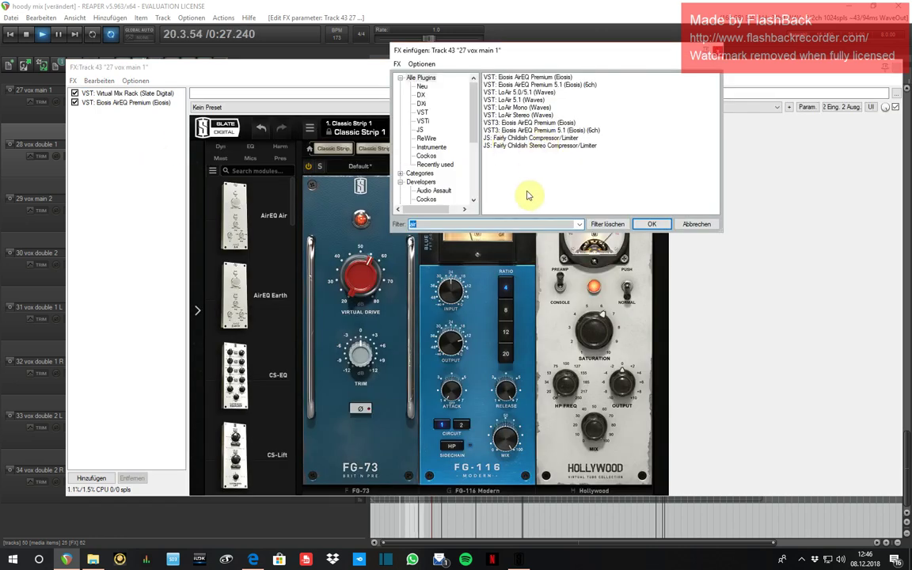
{"action": "type", "text": "eq"}
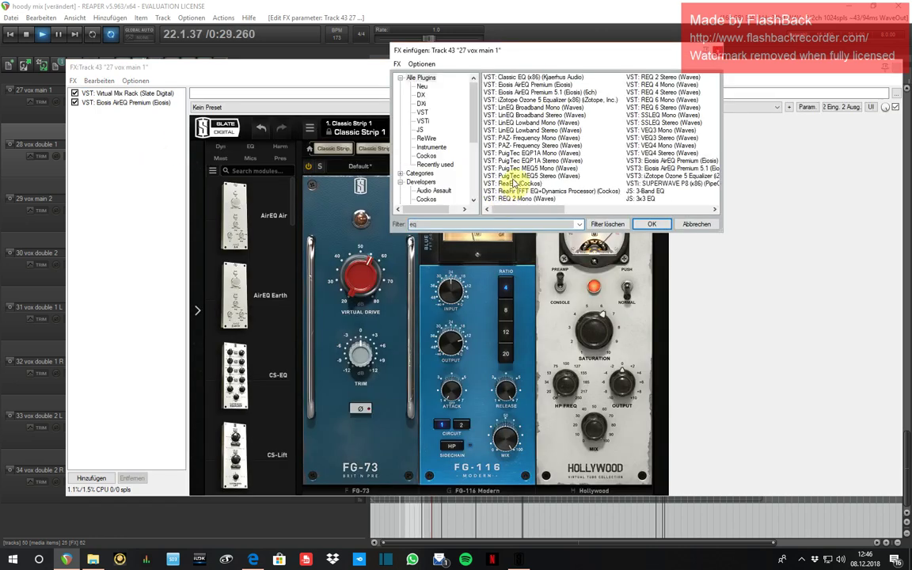
{"action": "double_click", "coordinate": [518, 176]}
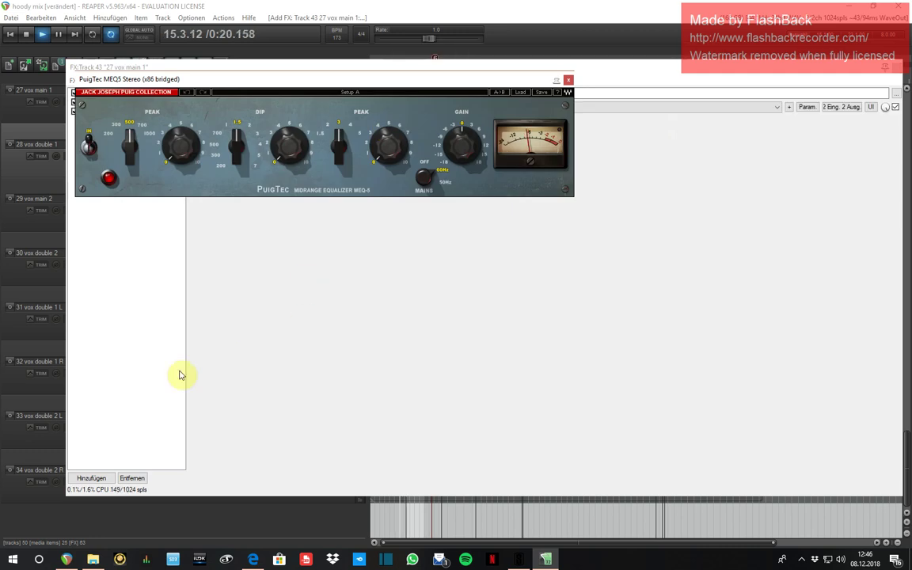
{"action": "left_click", "coordinate": [133, 478]}
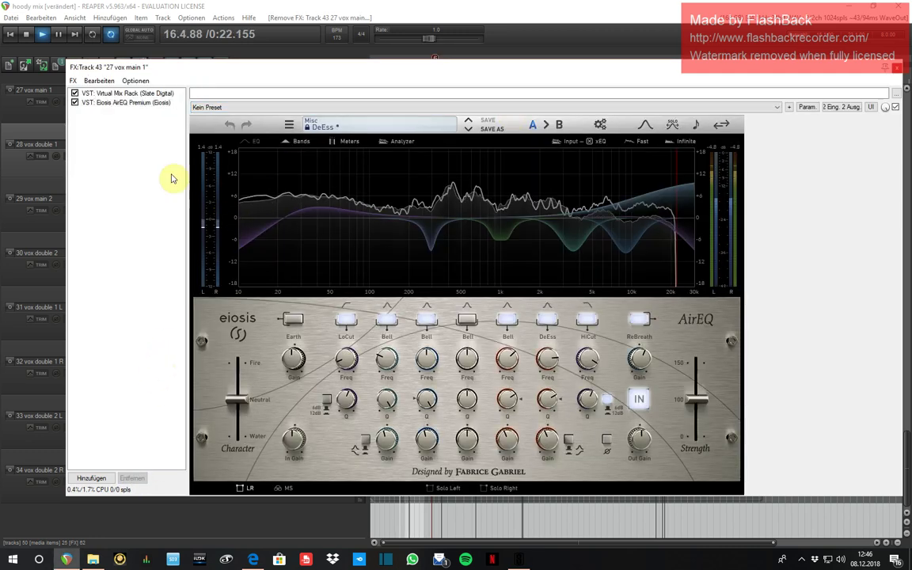
Step: Add the VST ReaEQ (Cockos) after AirEQ, boost band 3 by 2.2 dB at about 3790 Hz, and close the effects chain
{"action": "double_click", "coordinate": [146, 157]}
{"action": "double_click", "coordinate": [529, 184]}
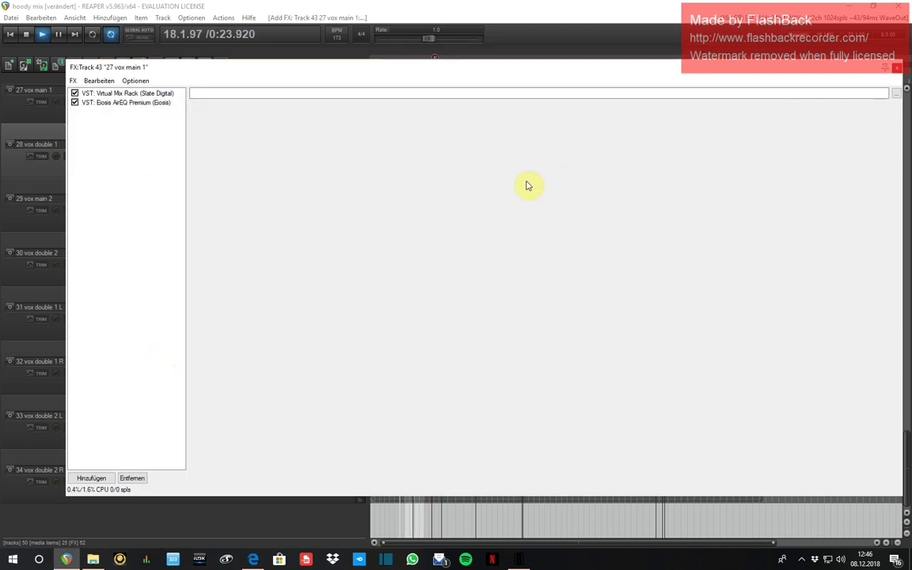
{"action": "left_click_drag", "start_coordinate": [525, 253], "coordinate": [667, 231]}
{"action": "left_click", "coordinate": [895, 70]}
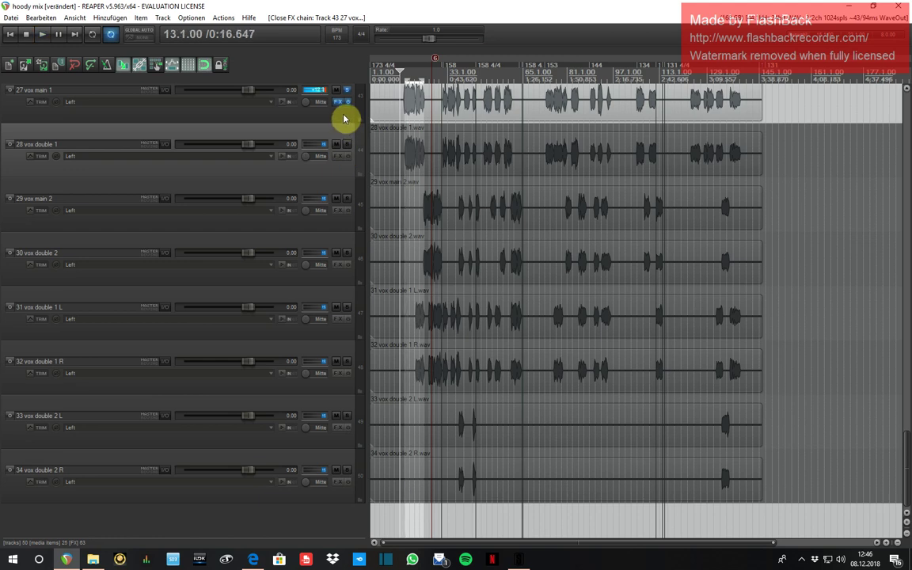
{"action": "left_click", "coordinate": [811, 559]}
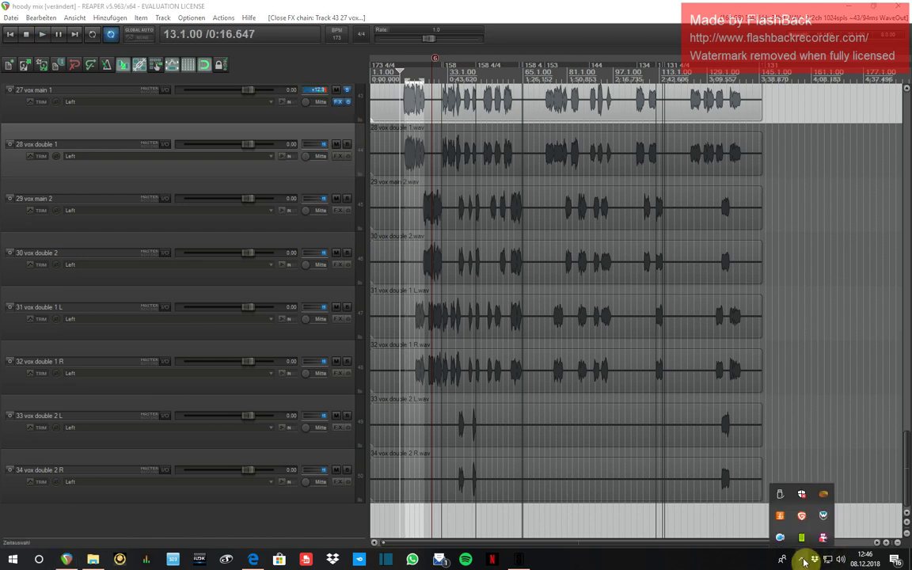
{"action": "right_click", "coordinate": [823, 515]}
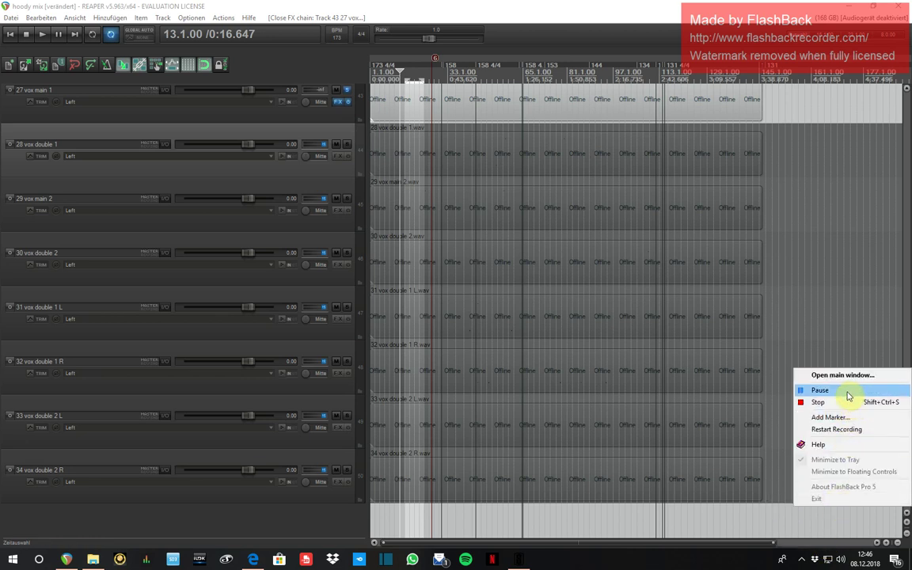
{"action": "left_click", "coordinate": [845, 391]}
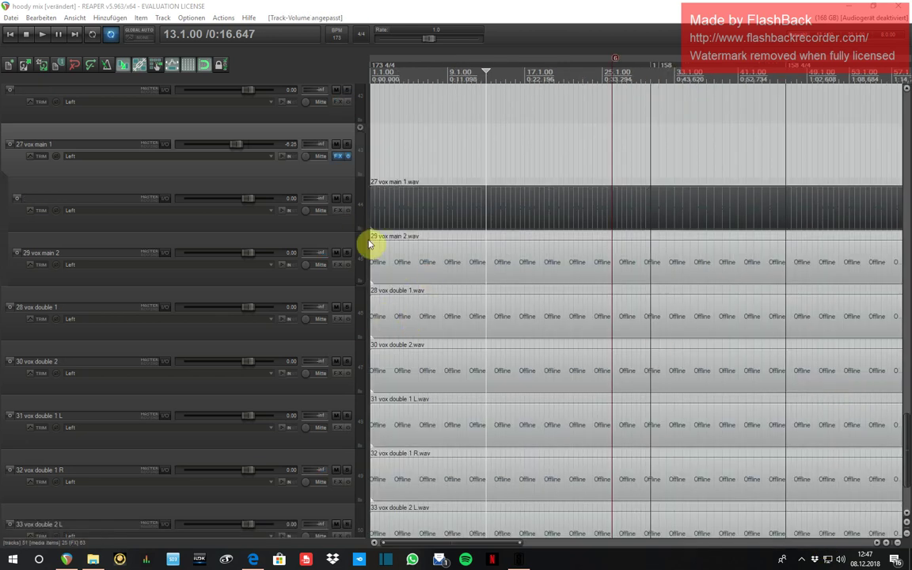
Step: Play the song from just before the first vocals and set the vox main 1 folder track's volume to 0.00 dB
{"action": "left_click", "coordinate": [438, 161]}
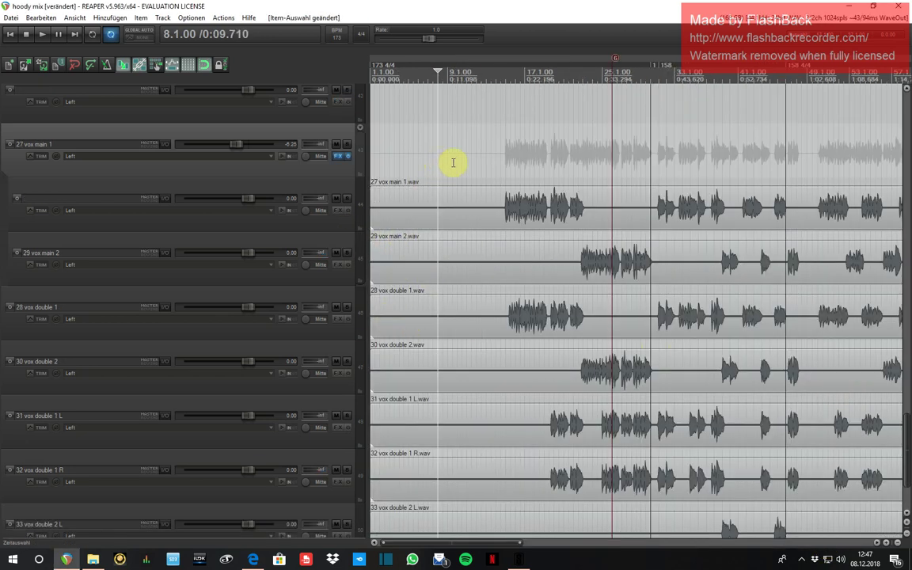
{"action": "left_click", "coordinate": [478, 150]}
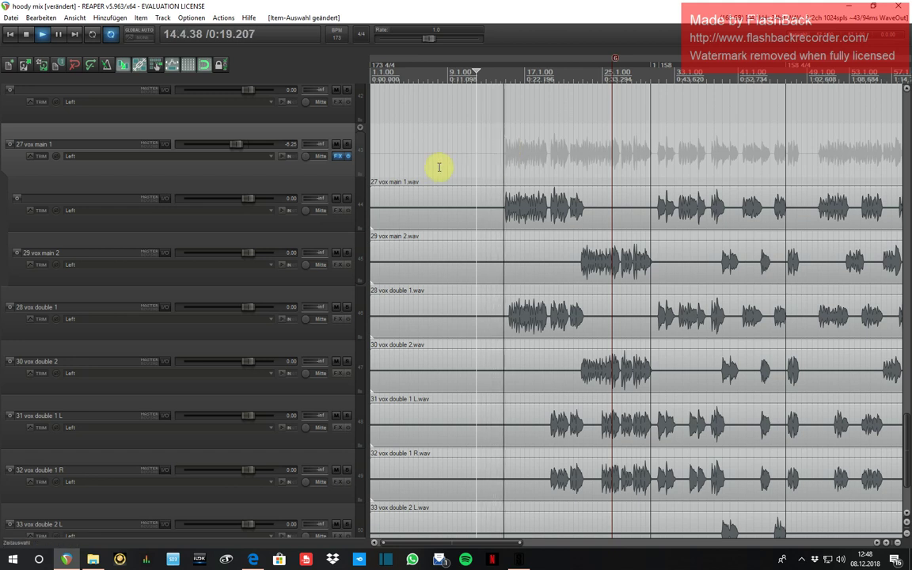
{"action": "left_click_drag", "start_coordinate": [235, 144], "coordinate": [250, 152]}
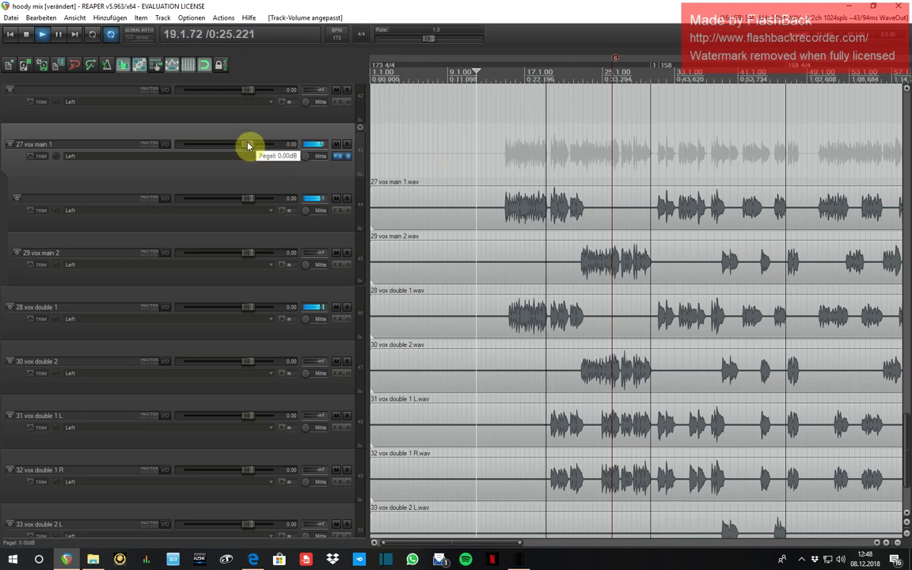
Step: Add the VST Gain Reduction (x86) by Joey Sturgis Tones to the vox main 1 folder track's effects chain after ReaEQ
{"action": "left_click", "coordinate": [338, 156]}
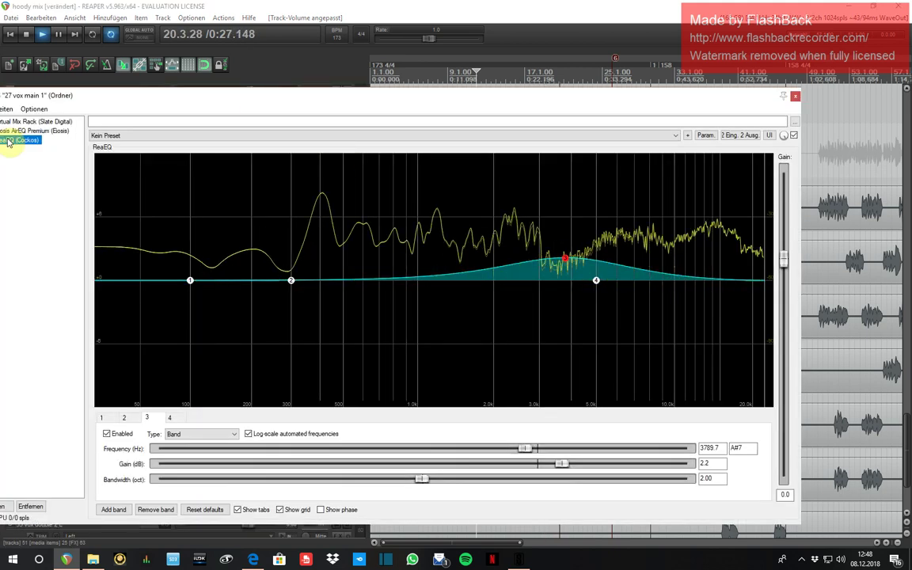
{"action": "left_click_drag", "start_coordinate": [117, 98], "coordinate": [325, 84]}
{"action": "double_click", "coordinate": [207, 156]}
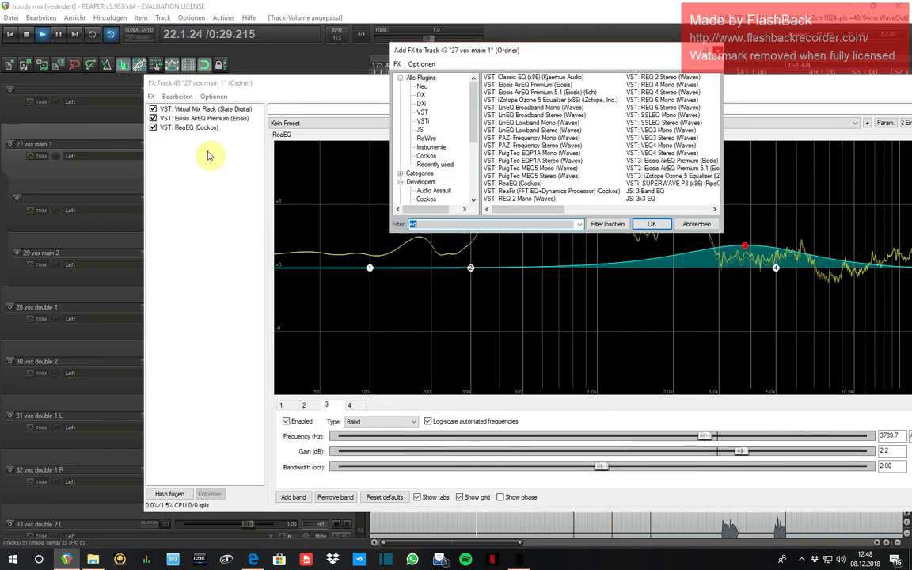
{"action": "type", "text": "gaibn"}
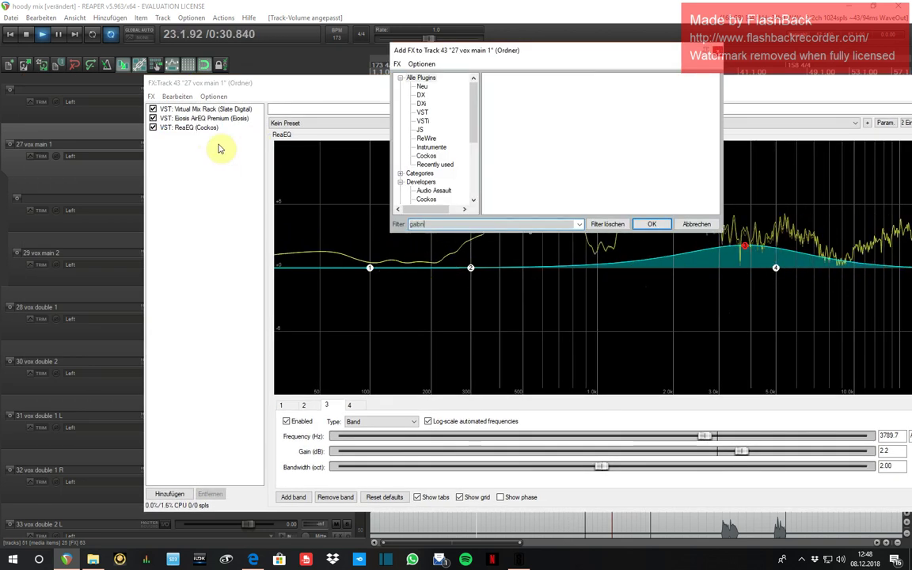
{"action": "key", "text": "BackSpace"}
{"action": "key", "text": "BackSpace"}
{"action": "key", "text": "BackSpace"}
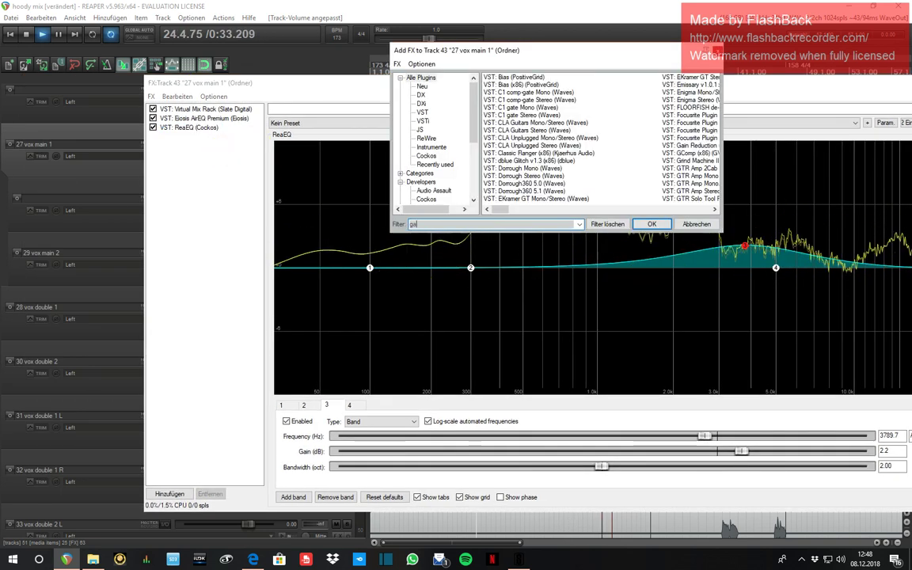
{"action": "type", "text": "in"}
{"action": "left_click", "coordinate": [582, 76]}
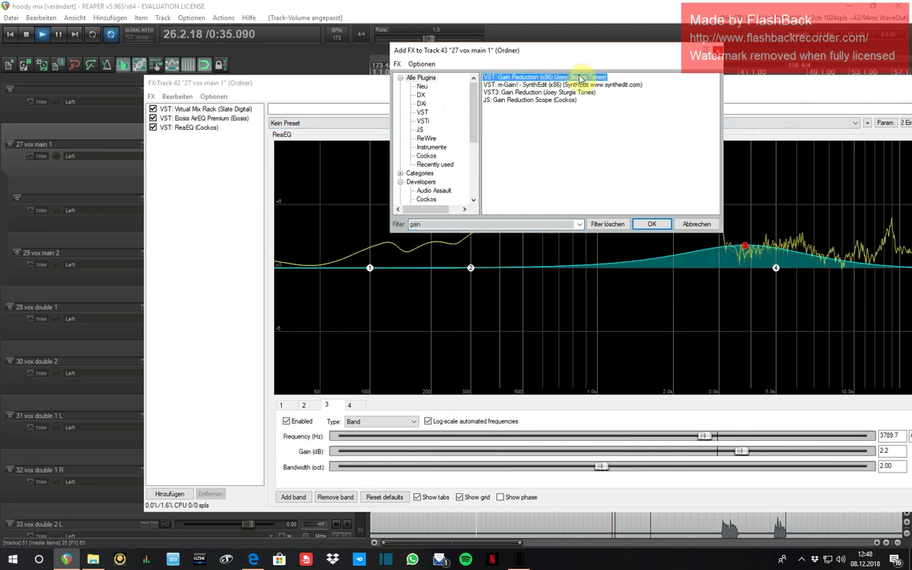
{"action": "double_click", "coordinate": [582, 77]}
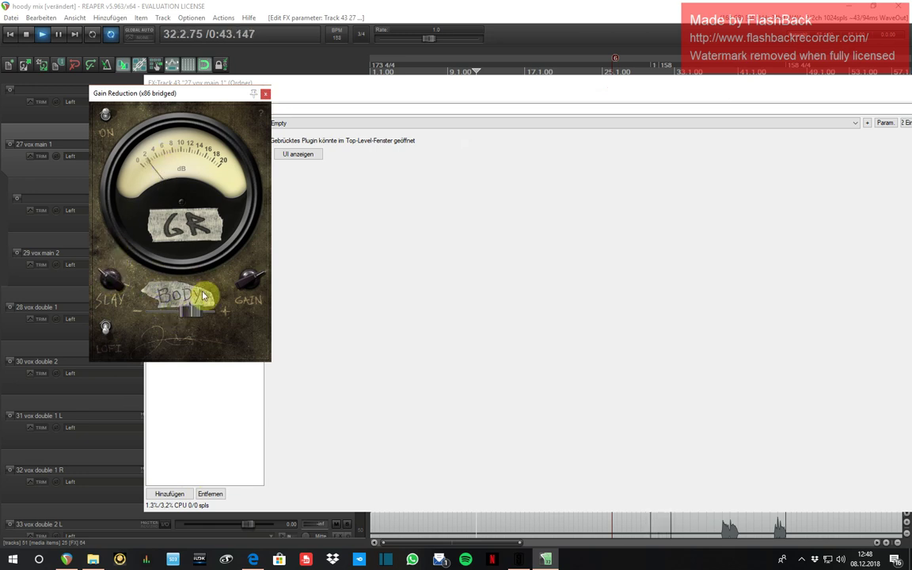
Step: Move Gain Reduction to the first slot of the chain and lower its Slay and Body controls
{"action": "left_click", "coordinate": [266, 95]}
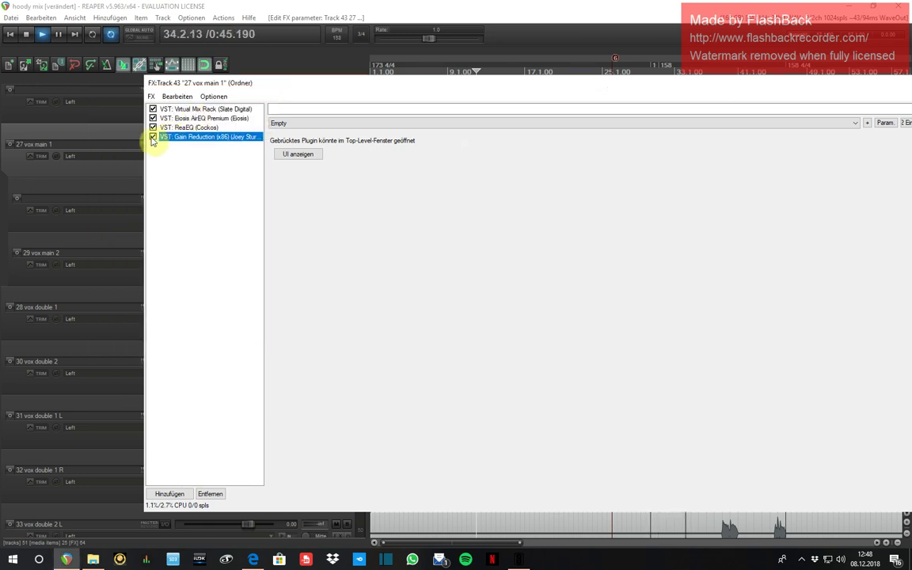
{"action": "left_click_drag", "start_coordinate": [190, 114], "coordinate": [190, 109]}
{"action": "double_click", "coordinate": [189, 110]}
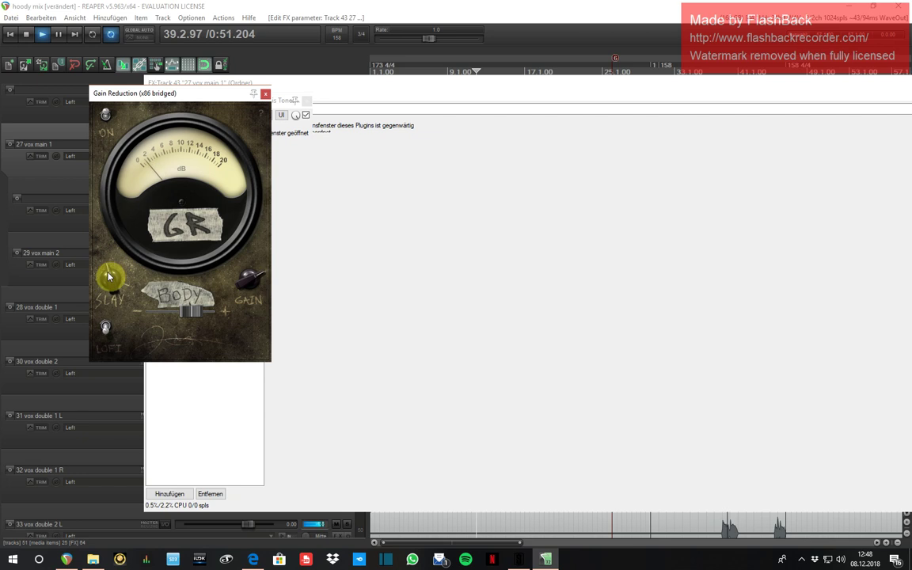
{"action": "left_click_drag", "start_coordinate": [108, 275], "coordinate": [117, 311]}
{"action": "left_click_drag", "start_coordinate": [190, 312], "coordinate": [176, 313]}
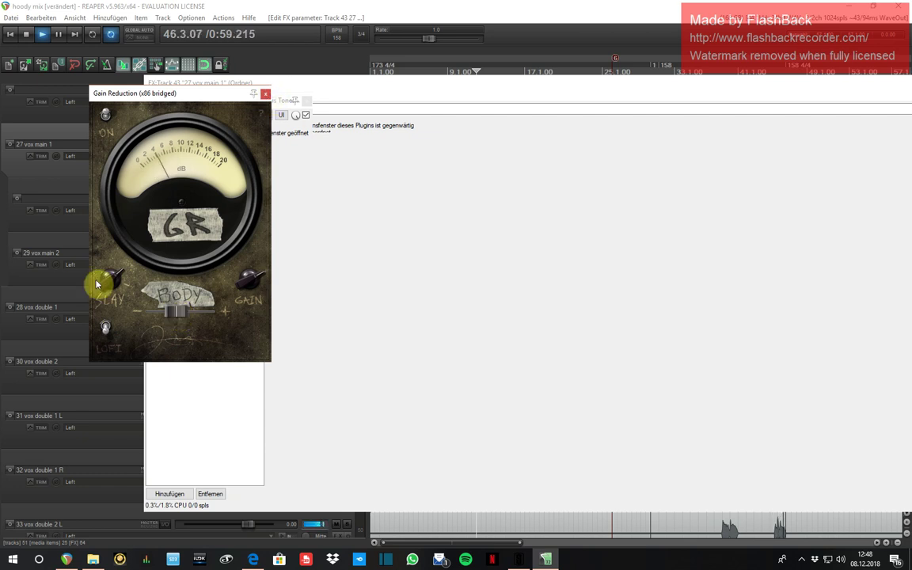
{"action": "left_click_drag", "start_coordinate": [97, 285], "coordinate": [124, 327]}
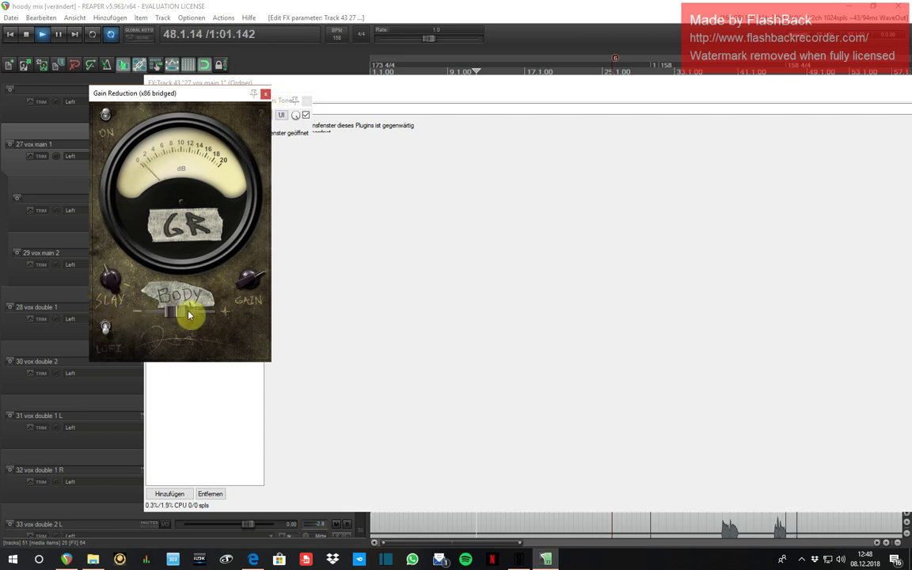
Step: Close the plugin and effects chain windows and set the vox main 1 folder track's volume to -3.82 dB
{"action": "left_click", "coordinate": [265, 94]}
{"action": "left_click", "coordinate": [306, 102]}
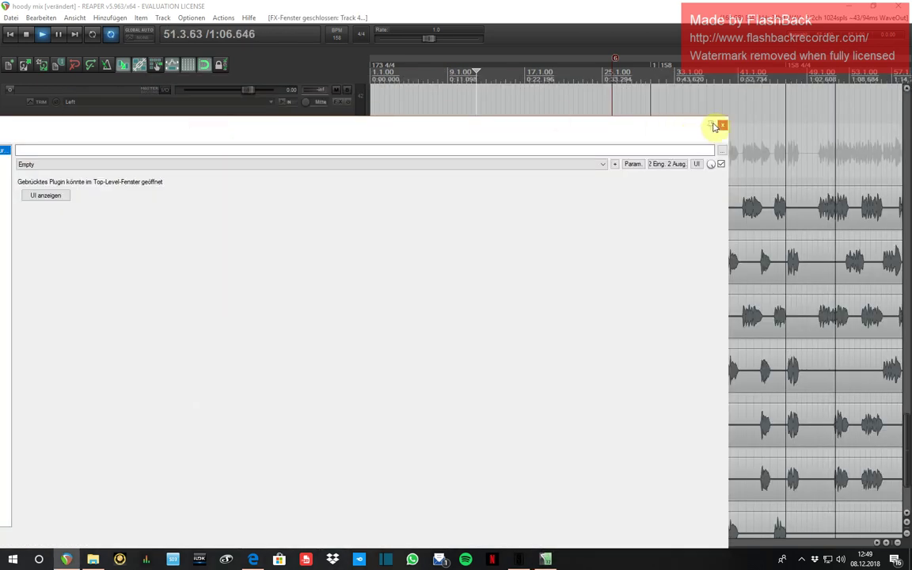
{"action": "left_click", "coordinate": [721, 126]}
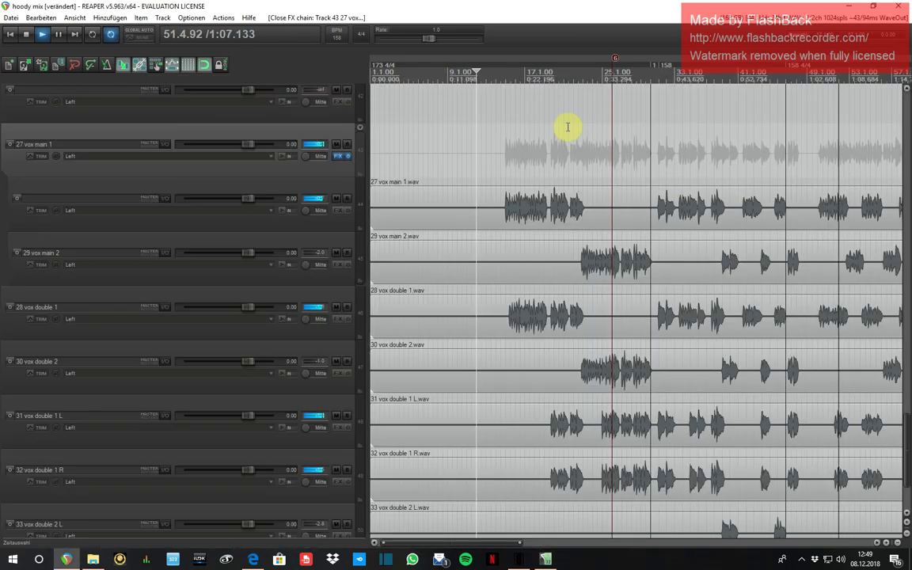
{"action": "left_click_drag", "start_coordinate": [252, 148], "coordinate": [247, 148]}
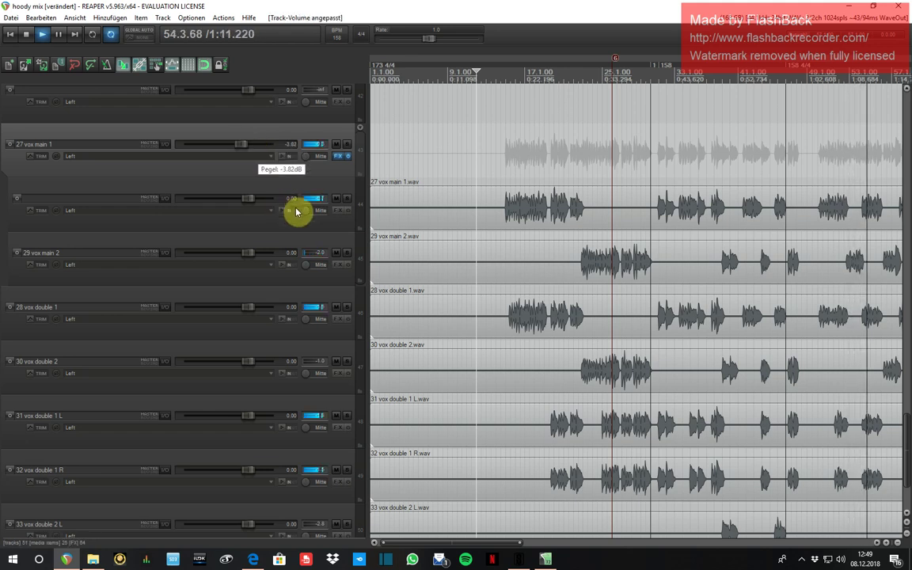
Step: Insert a new track above 28 vox double 1, make it the folder for the vocal doubles, and mute it
{"action": "left_click", "coordinate": [352, 299]}
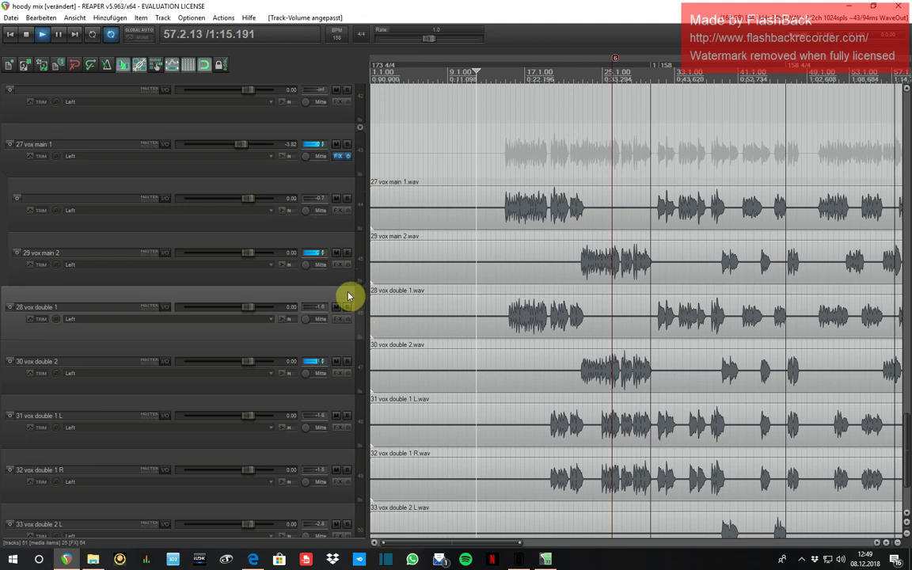
{"action": "key", "text": "ctrl+t"}
{"action": "left_click_drag", "start_coordinate": [357, 352], "coordinate": [349, 311]}
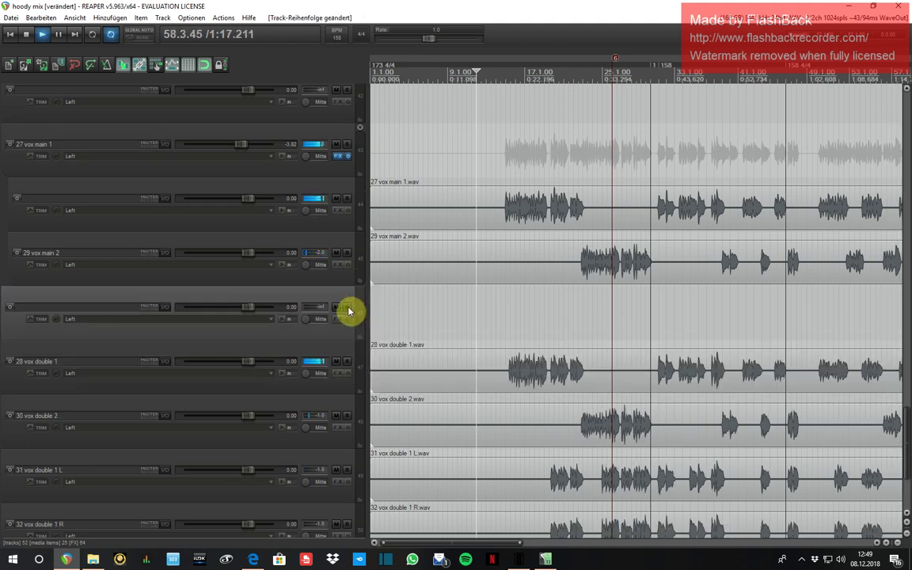
{"action": "left_click", "coordinate": [336, 332]}
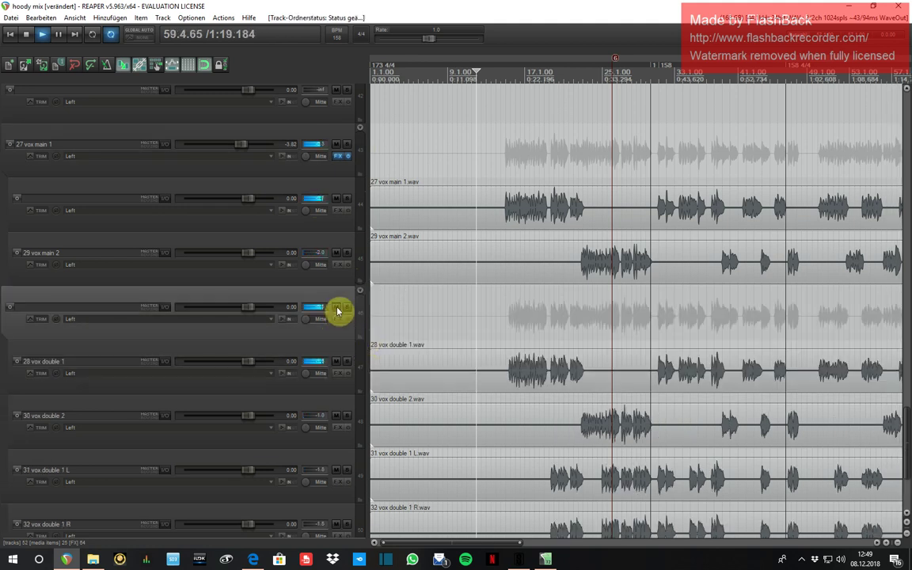
{"action": "left_click", "coordinate": [336, 309]}
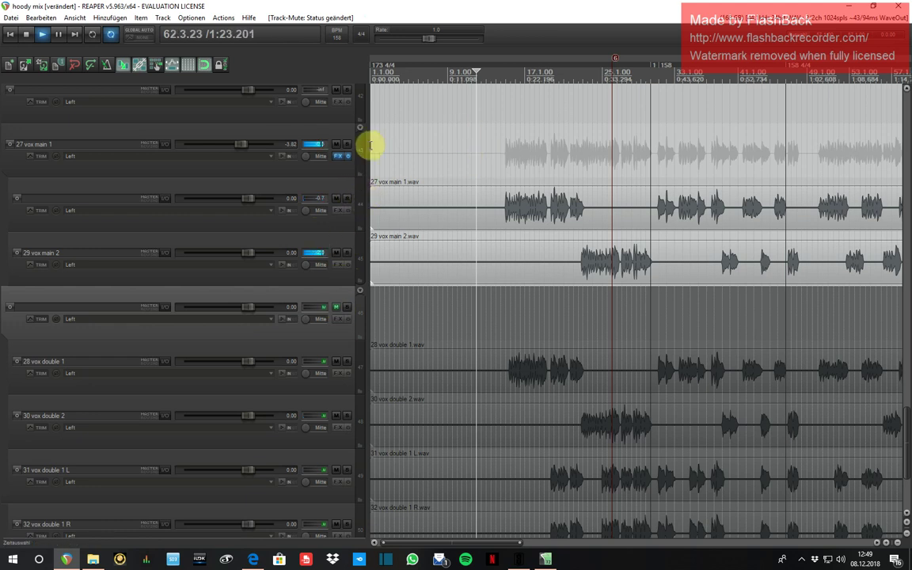
Step: Pan 31 vox double 1 L and 33 vox double 2 L 100% left, and 32 vox double 1 R and 34 vox double 2 R 100% right
{"action": "scroll", "coordinate": [360, 196], "scroll_direction": "down", "scroll_amount": 1}
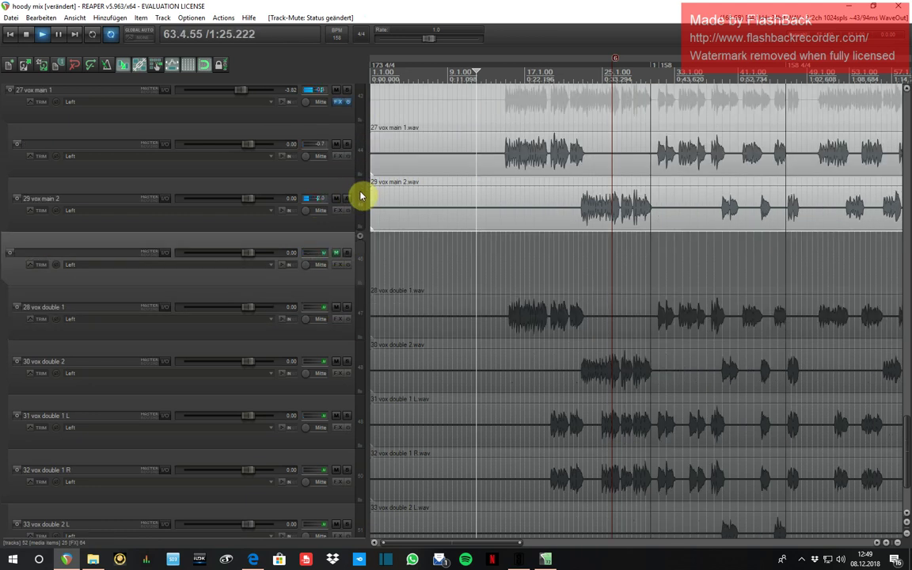
{"action": "scroll", "coordinate": [539, 220], "scroll_direction": "down", "scroll_amount": 2}
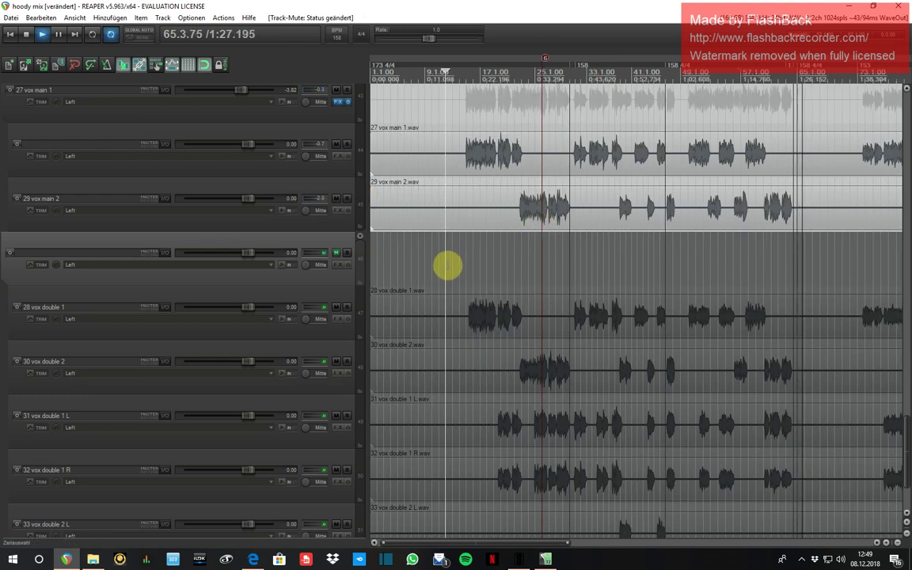
{"action": "scroll", "coordinate": [360, 381], "scroll_direction": "down", "scroll_amount": 1}
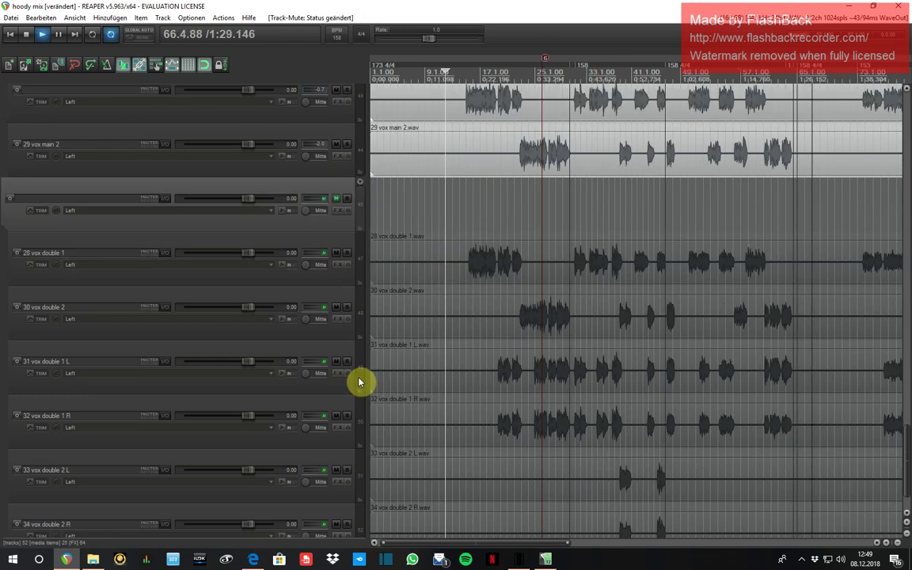
{"action": "scroll", "coordinate": [359, 382], "scroll_direction": "down", "scroll_amount": 1}
{"action": "left_click_drag", "start_coordinate": [311, 325], "coordinate": [307, 323]}
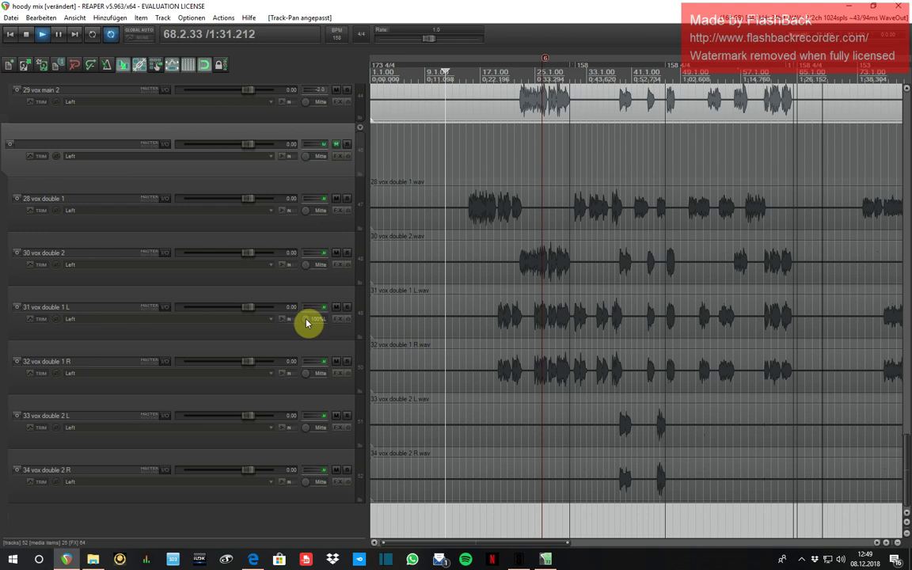
{"action": "left_click_drag", "start_coordinate": [305, 373], "coordinate": [306, 374]}
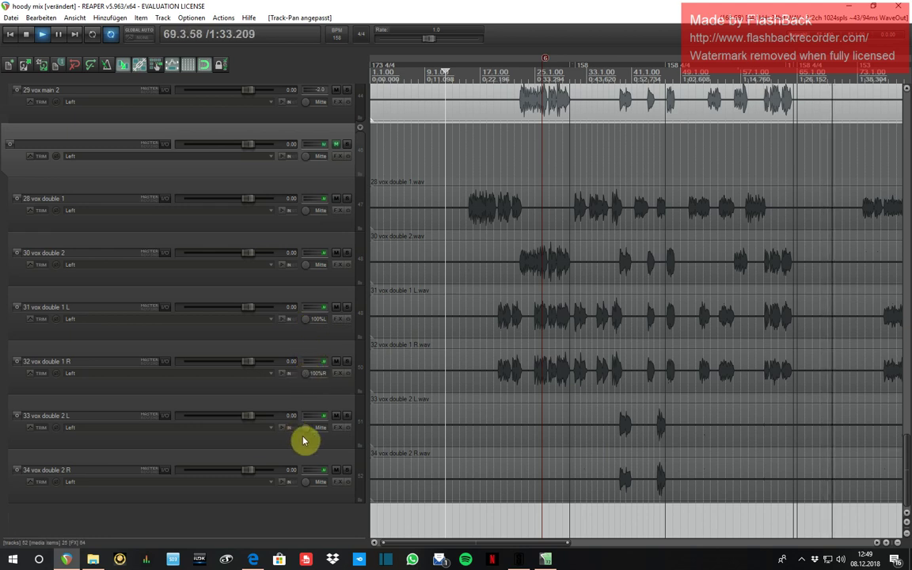
{"action": "left_click_drag", "start_coordinate": [305, 427], "coordinate": [304, 426]}
{"action": "left_click_drag", "start_coordinate": [305, 481], "coordinate": [307, 480]}
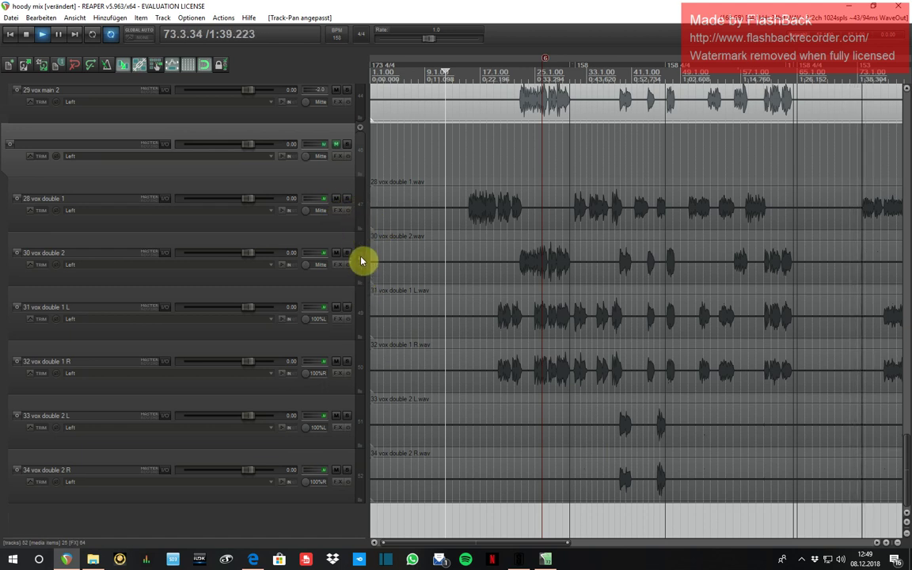
Step: Insert a new folder track above 31 vox double 1 L and separate it from the muted doubles folder
{"action": "left_click", "coordinate": [358, 310]}
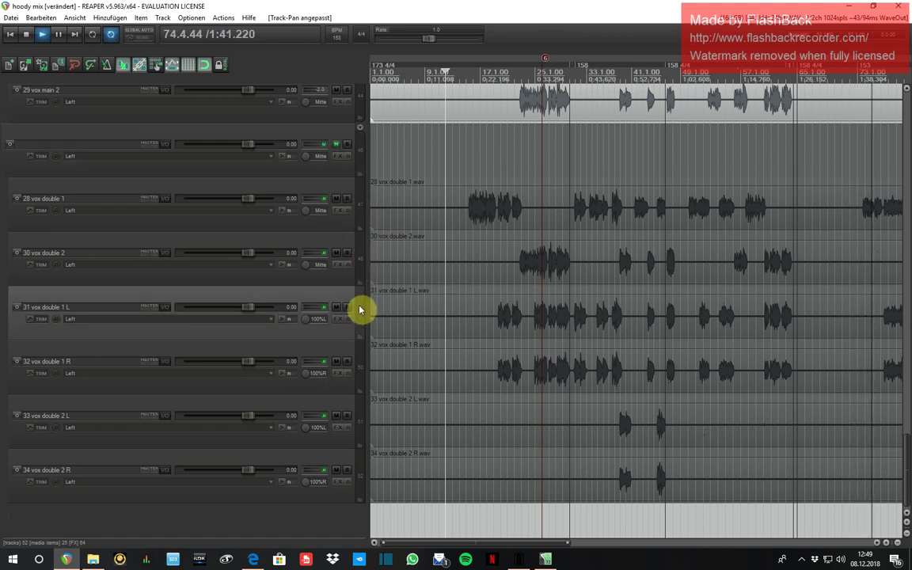
{"action": "key", "text": "ctrl+t"}
{"action": "mouse_move", "coordinate": [362, 356]}
{"action": "left_mouse_down"}
{"action": "mouse_move", "coordinate": [360, 310]}
{"action": "mouse_move", "coordinate": [360, 335]}
{"action": "left_mouse_up"}
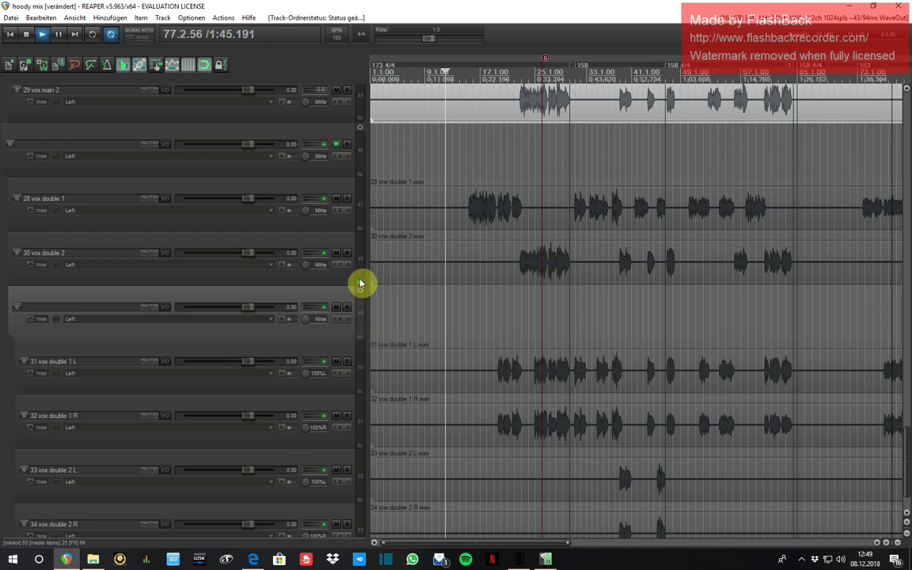
{"action": "left_click", "coordinate": [360, 287]}
{"action": "scroll", "coordinate": [361, 323], "scroll_direction": "down", "scroll_amount": 1}
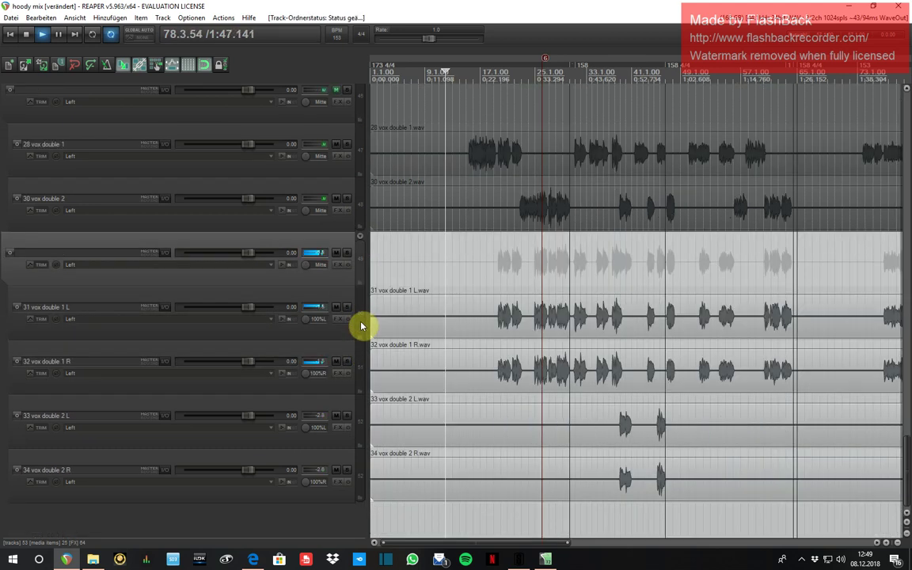
Step: Insert a separate folder track above 33 vox double 2 L to group the vox double 2 L and R tracks
{"action": "left_click", "coordinate": [358, 375]}
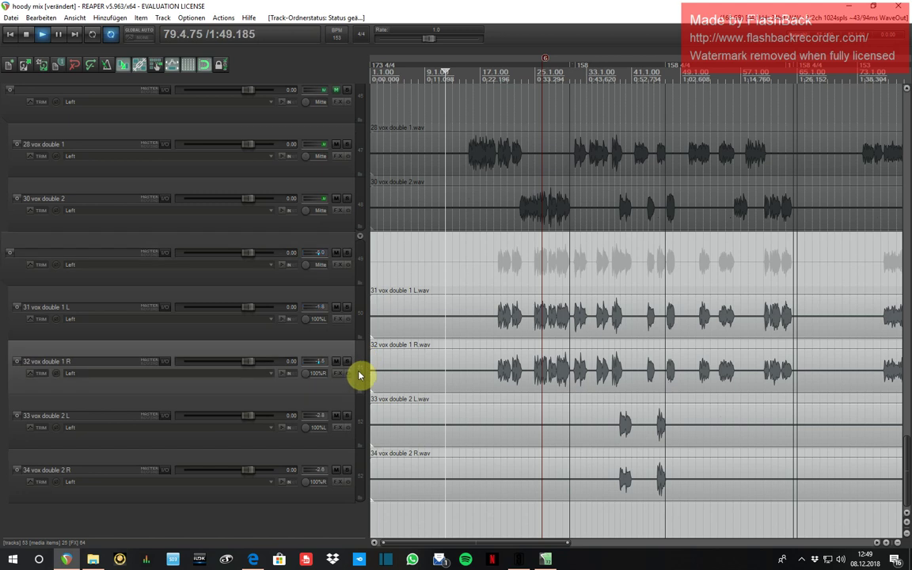
{"action": "key", "text": "ctrl+t"}
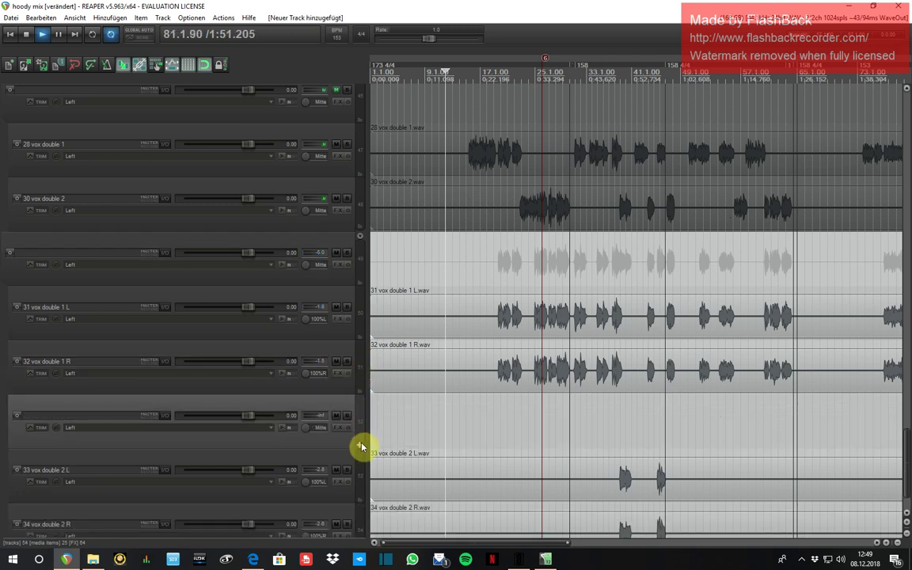
{"action": "left_click", "coordinate": [359, 434]}
{"action": "left_click", "coordinate": [359, 393]}
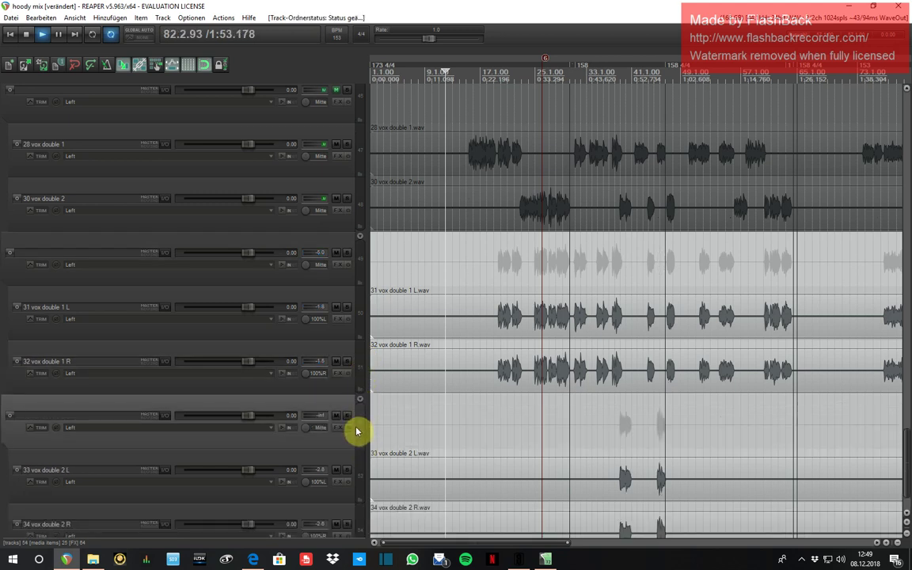
Step: Load the saved FX chain "vox slate" onto the muted folder track above 28 vox double 1 and close the chain window
{"action": "scroll", "coordinate": [357, 432], "scroll_direction": "up", "scroll_amount": 1}
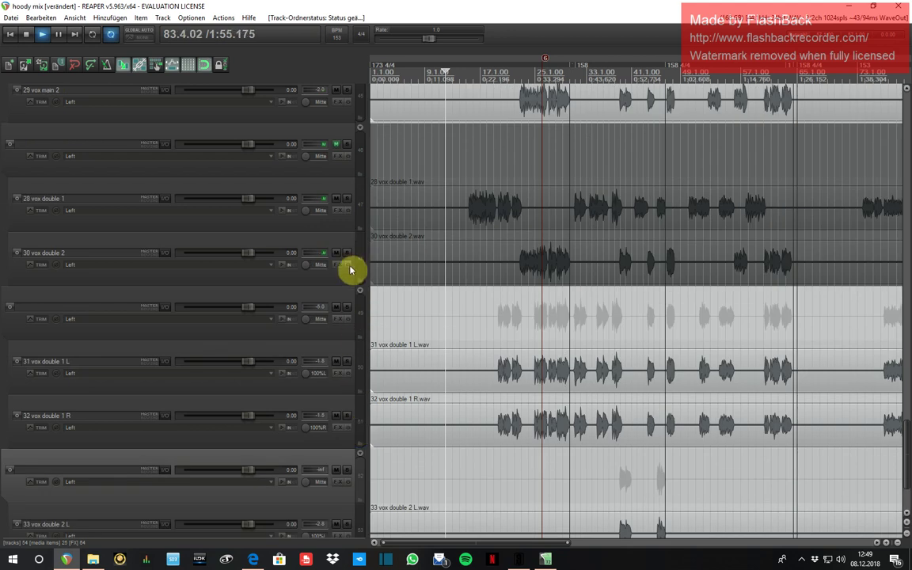
{"action": "right_click", "coordinate": [338, 163]}
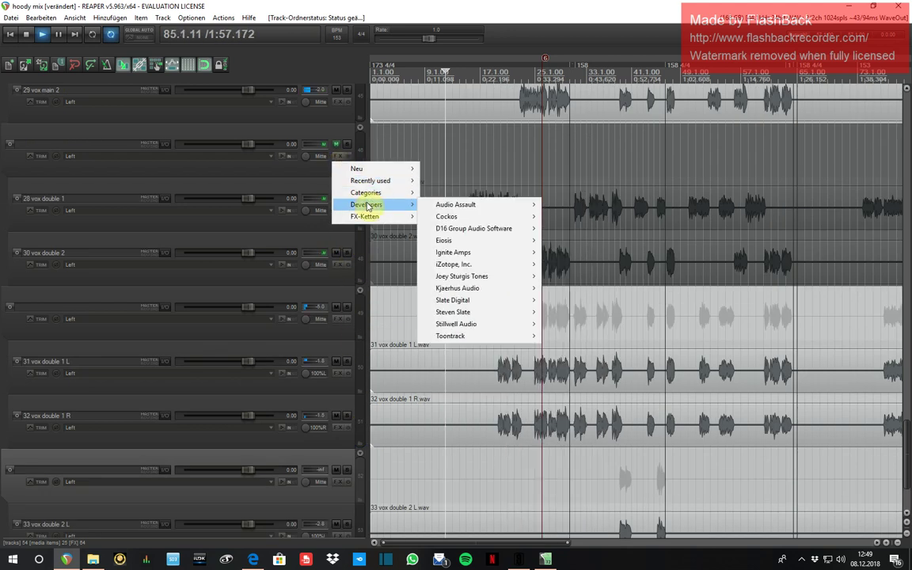
{"action": "mouse_move", "coordinate": [361, 216]}
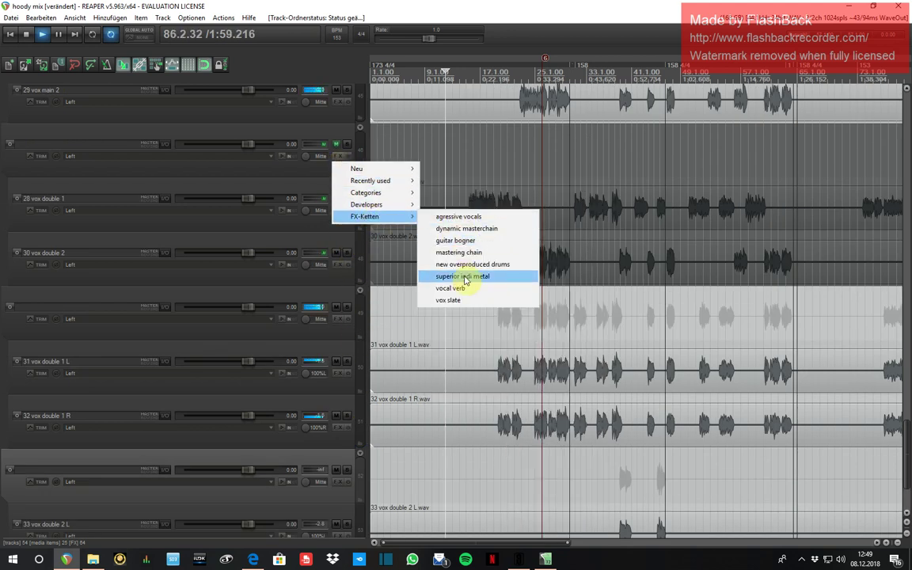
{"action": "left_click", "coordinate": [470, 305]}
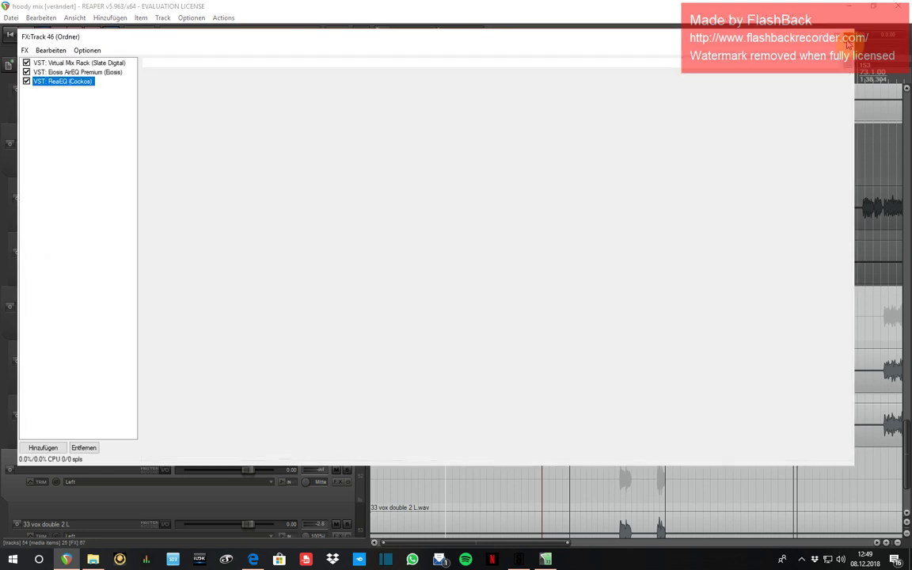
{"action": "left_click", "coordinate": [849, 41]}
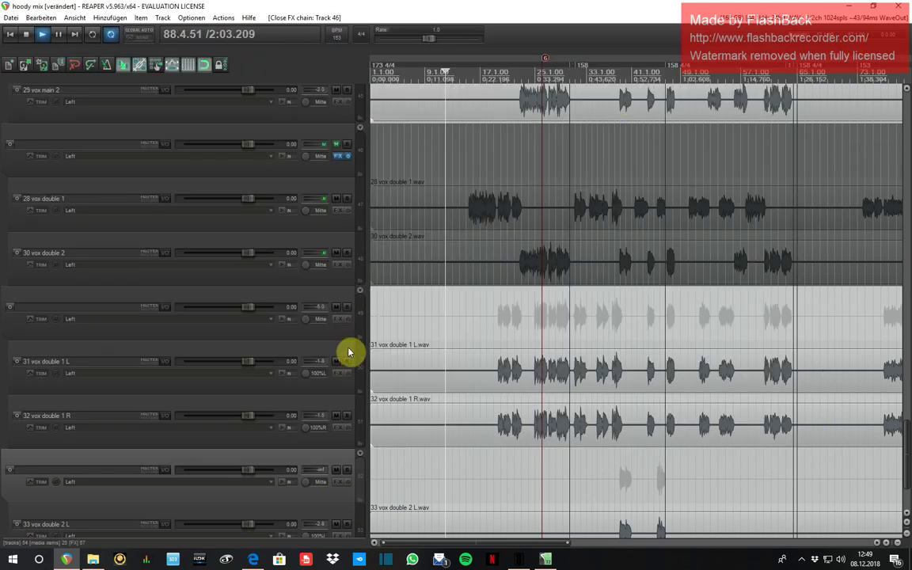
Step: Load the saved FX chain "vox slate" onto the folder track above 31 vox double 1 L and close the chain window
{"action": "right_click", "coordinate": [339, 320]}
{"action": "mouse_move", "coordinate": [380, 379]}
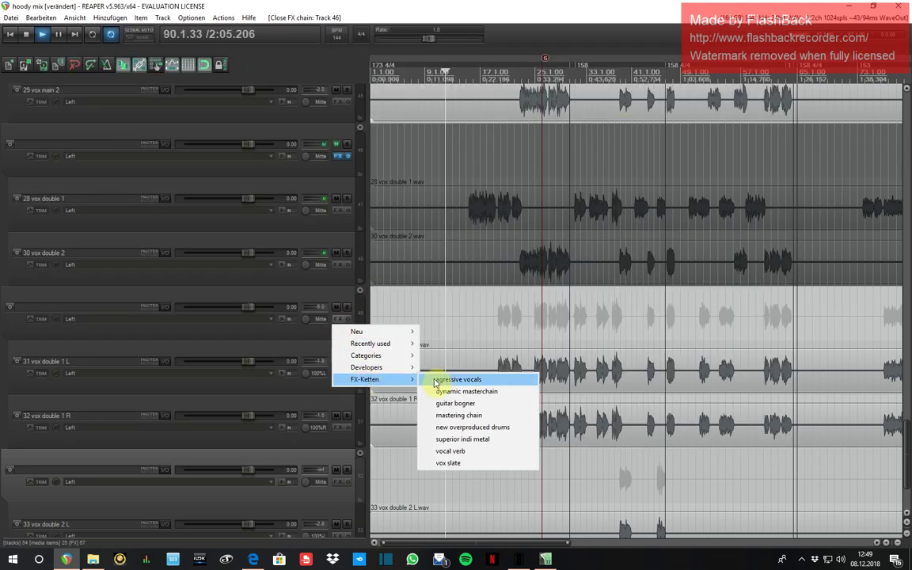
{"action": "left_click", "coordinate": [467, 463]}
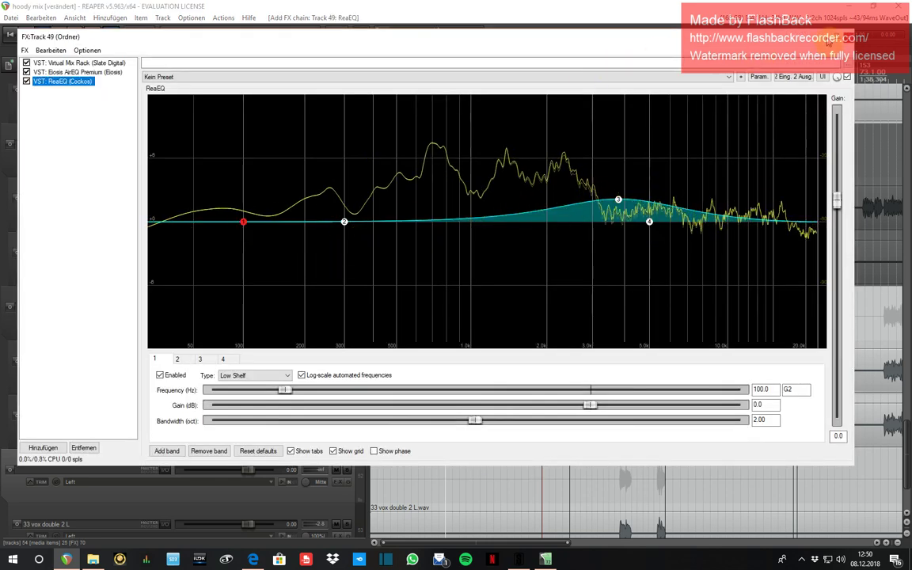
{"action": "left_click", "coordinate": [845, 37]}
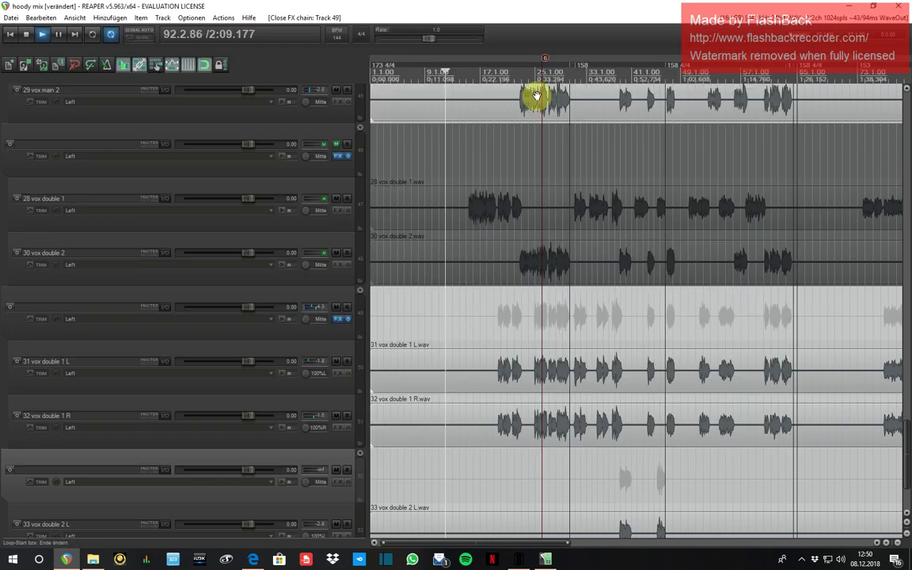
Step: Load the saved FX chain "vox slate" onto the folder track above 33 vox double 2 L and close its chain window
{"action": "scroll", "coordinate": [348, 355], "scroll_direction": "down", "scroll_amount": 2}
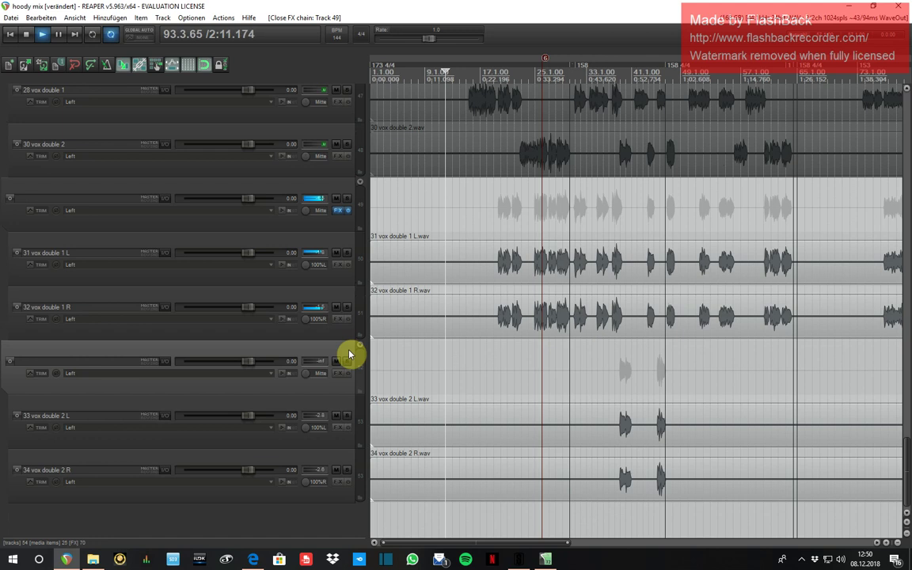
{"action": "right_click", "coordinate": [329, 380]}
{"action": "key", "text": "Escape"}
{"action": "right_click", "coordinate": [338, 373]}
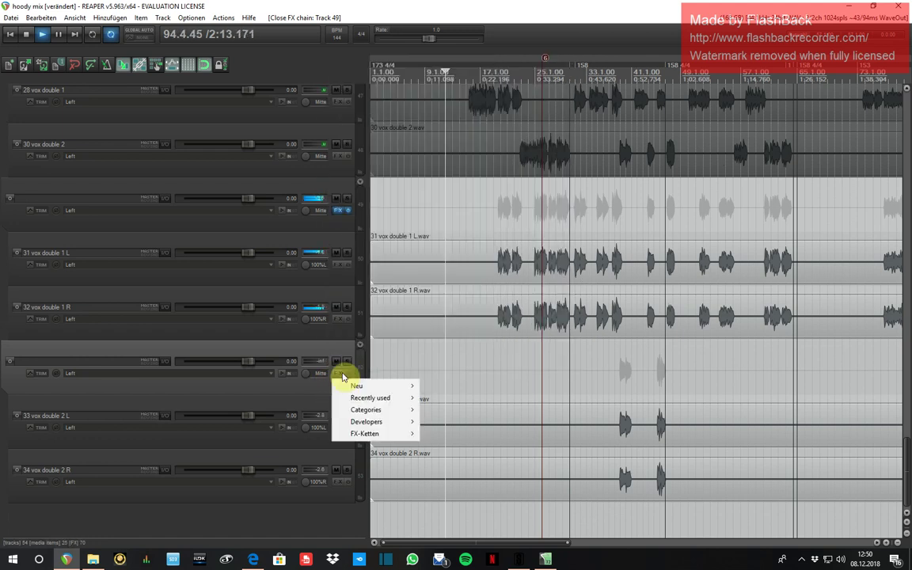
{"action": "mouse_move", "coordinate": [355, 435]}
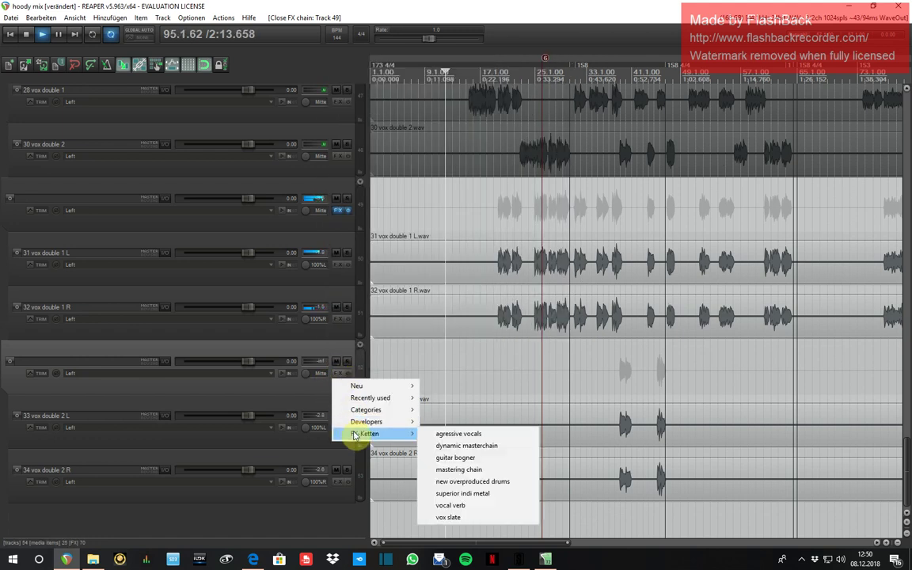
{"action": "left_click", "coordinate": [487, 517]}
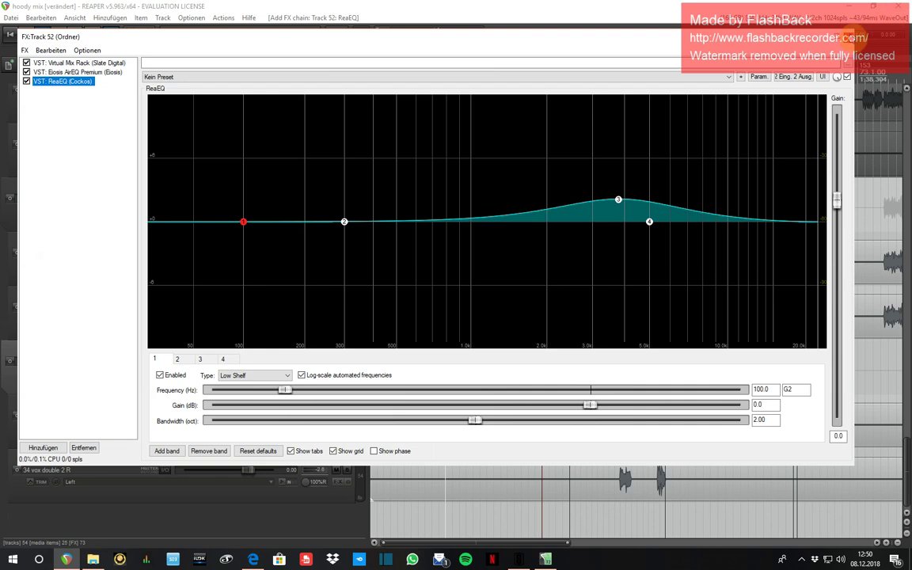
{"action": "key", "text": "Escape"}
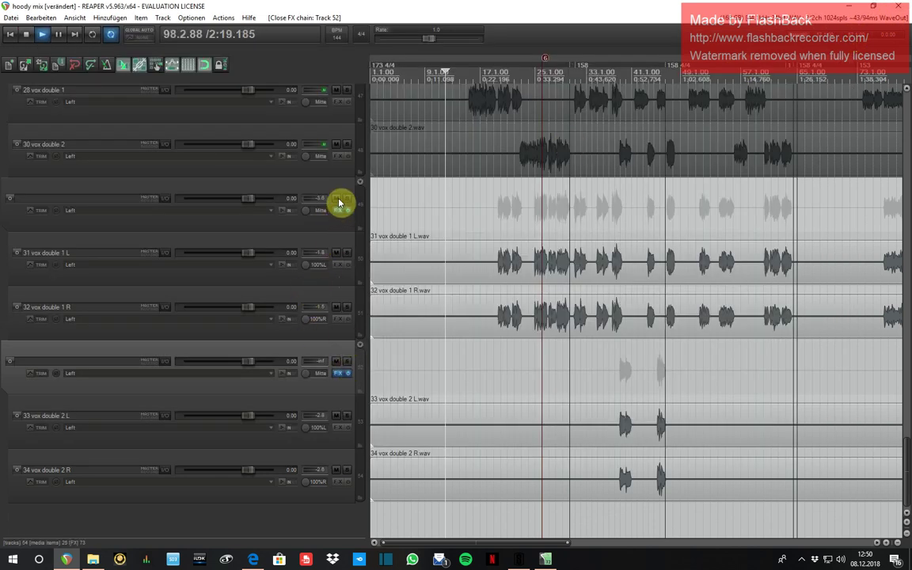
Step: Unmute all tracks at once
{"action": "left_click", "coordinate": [337, 200], "text": "ctrl"}
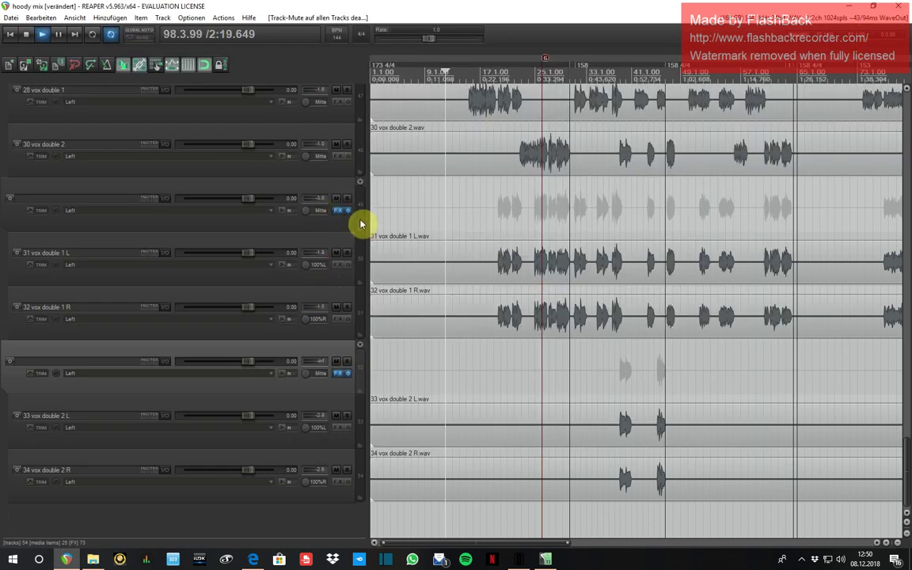
{"action": "scroll", "coordinate": [360, 224], "scroll_direction": "up", "scroll_amount": 4}
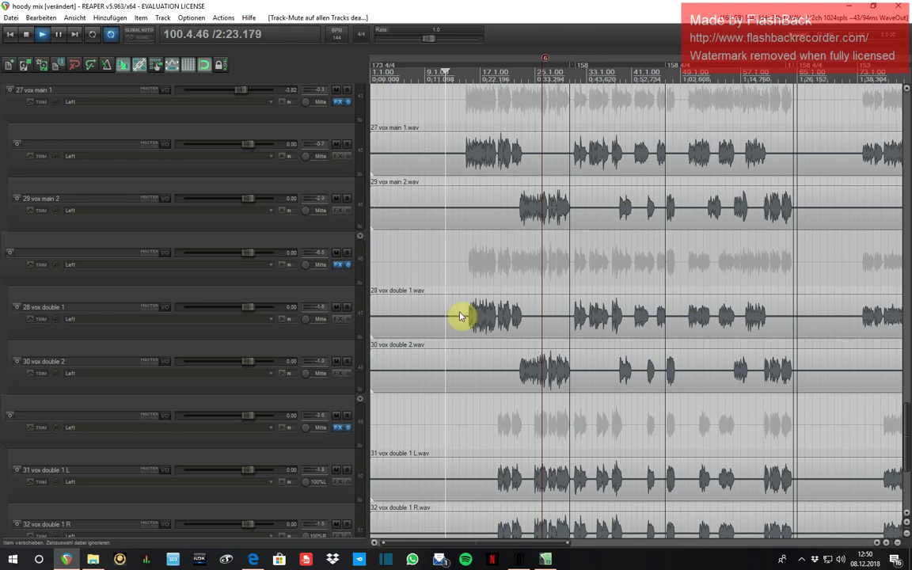
{"action": "scroll", "coordinate": [443, 270], "scroll_direction": "down", "scroll_amount": 2}
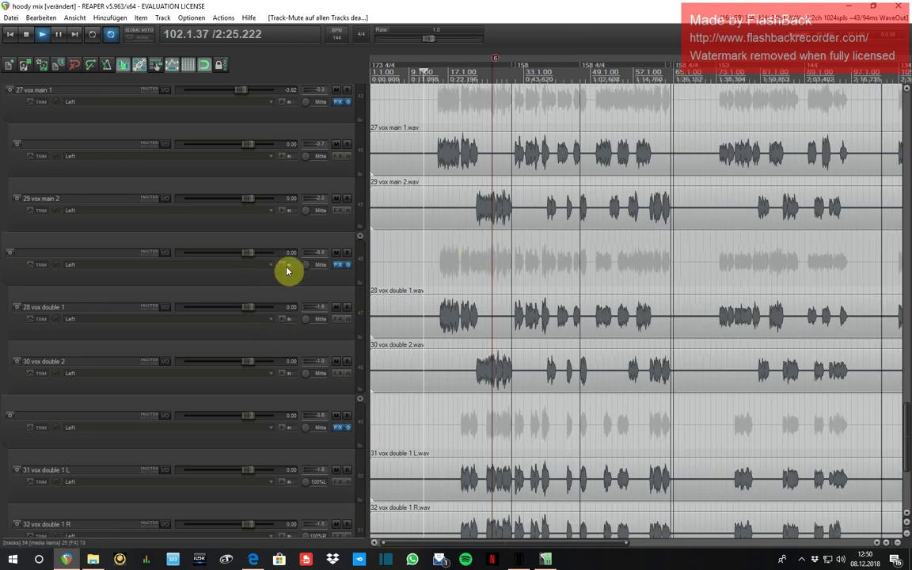
Step: Set the folder track above 28 vox double 1 to -5 dB, then lower it to about -6.25 dB
{"action": "right_click", "coordinate": [255, 255]}
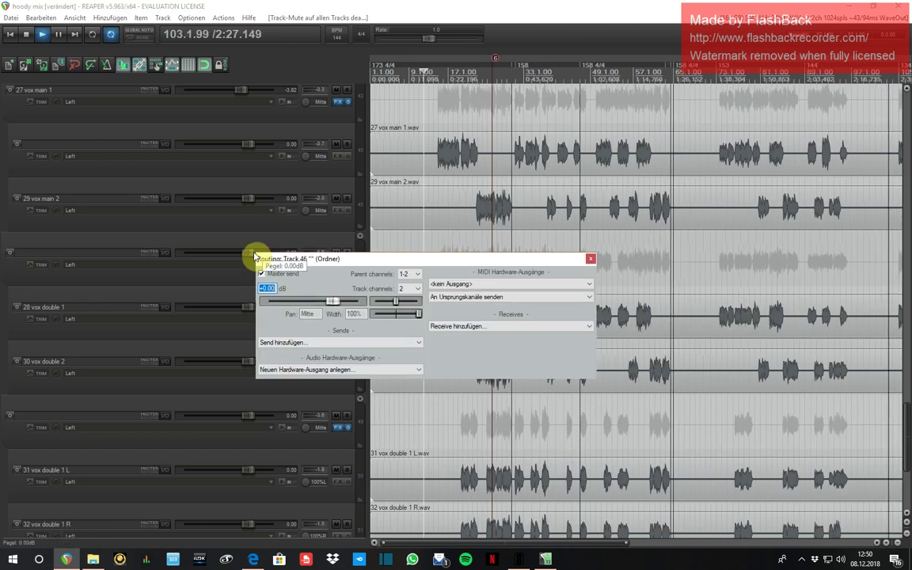
{"action": "type", "text": "-5"}
{"action": "key", "text": "Return"}
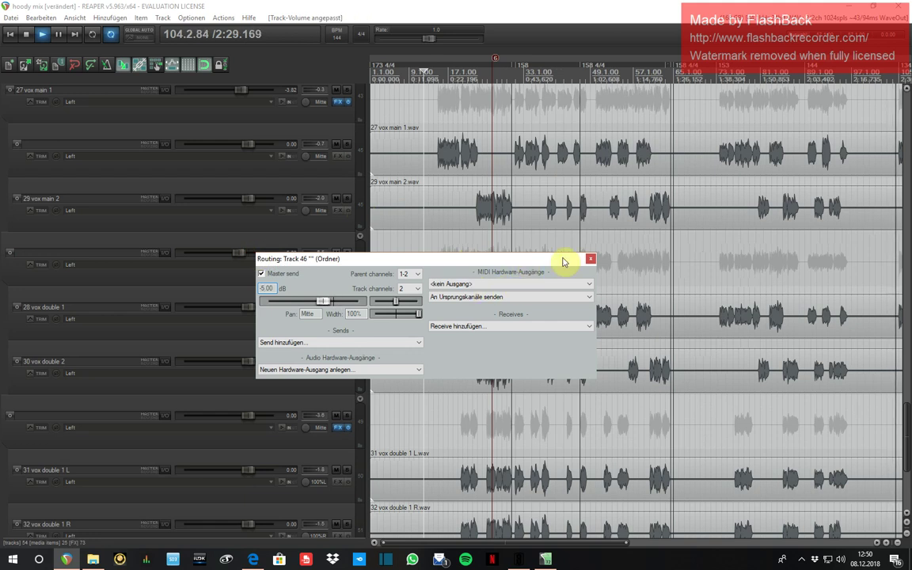
{"action": "left_click", "coordinate": [590, 259]}
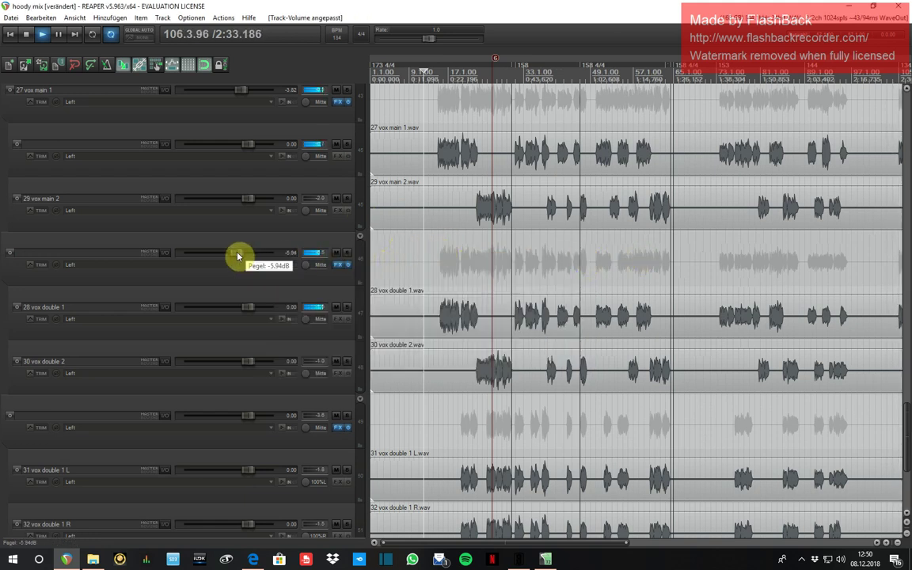
Step: Lower the folder track above 31 vox double 1 L to about -10.2 dB while playing from measure 19
{"action": "scroll", "coordinate": [355, 257], "scroll_direction": "down", "scroll_amount": 1}
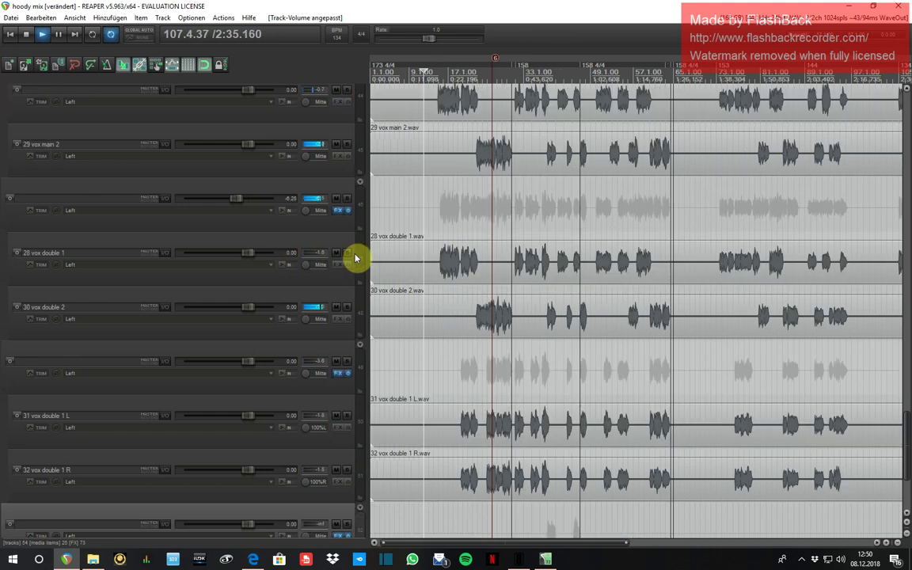
{"action": "scroll", "coordinate": [555, 285], "scroll_direction": "down", "scroll_amount": 4}
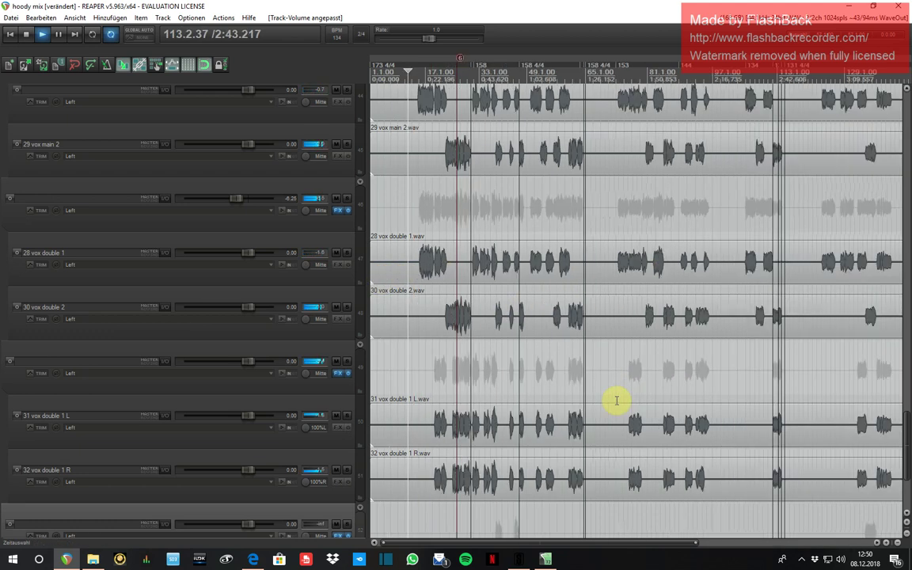
{"action": "scroll", "coordinate": [615, 395], "scroll_direction": "up", "scroll_amount": 3}
{"action": "left_click_drag", "start_coordinate": [257, 366], "coordinate": [234, 364]}
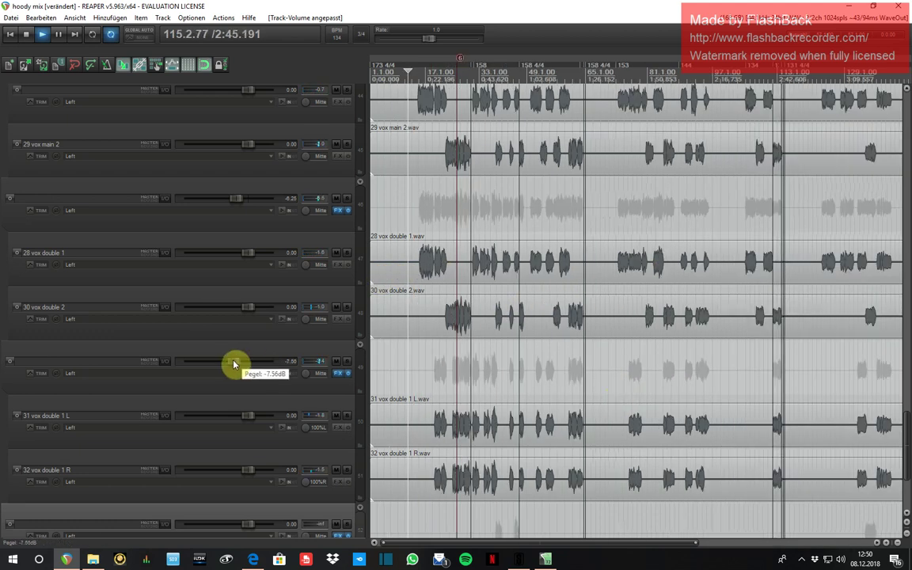
{"action": "left_click", "coordinate": [434, 368]}
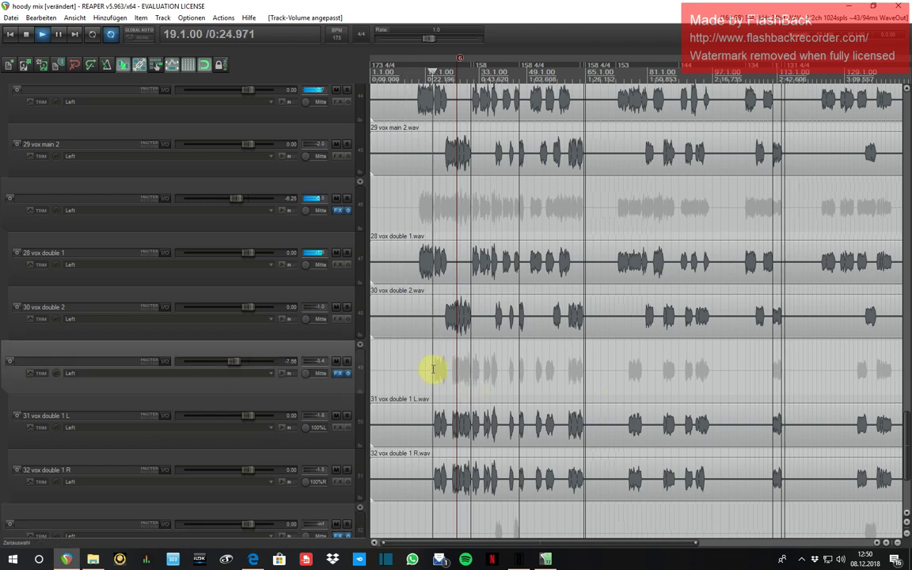
{"action": "scroll", "coordinate": [485, 398], "scroll_direction": "up", "scroll_amount": 2}
{"action": "scroll", "coordinate": [485, 399], "scroll_direction": "up", "scroll_amount": 4}
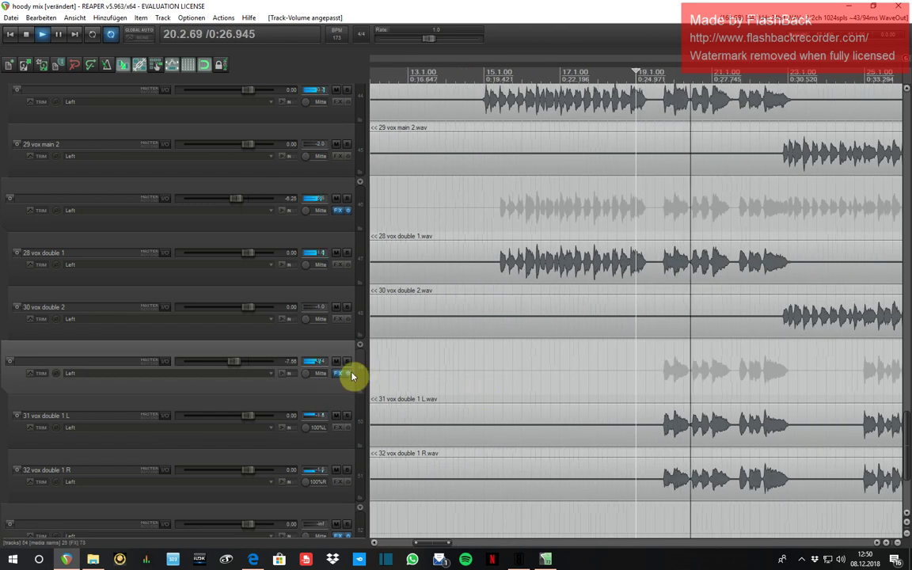
{"action": "left_click_drag", "start_coordinate": [243, 365], "coordinate": [231, 364]}
Step: Lower the folder above 33 vox double 2 L to about -9.2 dB and the folder above 28 vox double 1 to about -8.15 dB
{"action": "scroll", "coordinate": [356, 372], "scroll_direction": "down", "scroll_amount": 3}
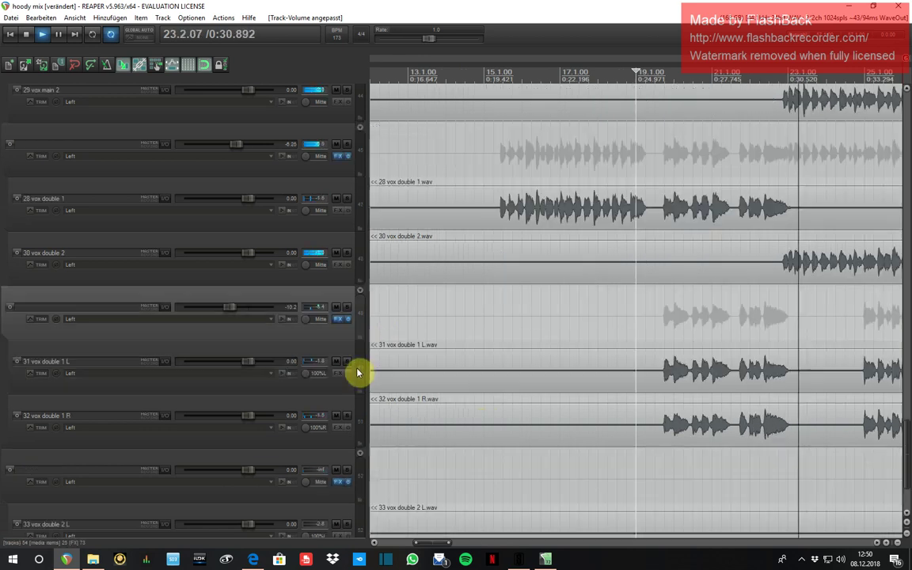
{"action": "scroll", "coordinate": [565, 350], "scroll_direction": "down", "scroll_amount": 4}
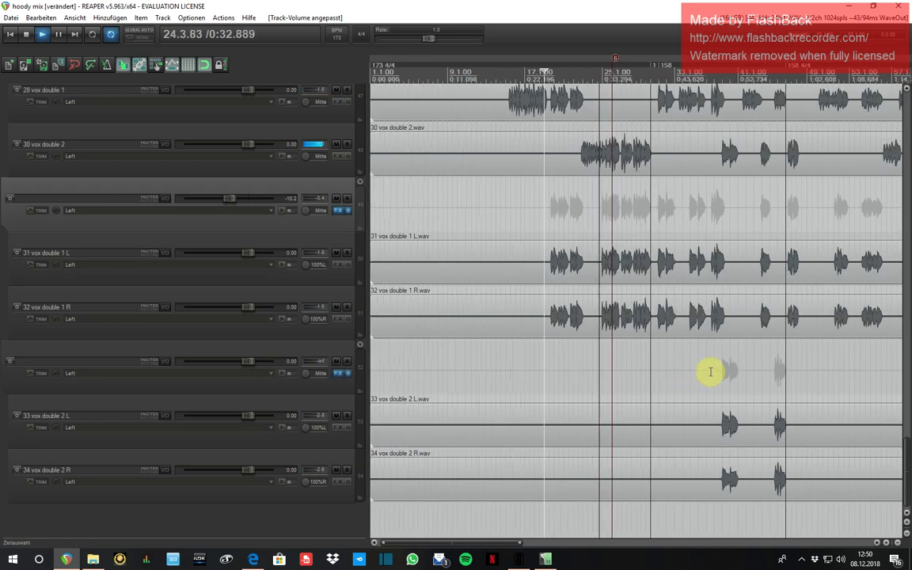
{"action": "left_click", "coordinate": [373, 380]}
{"action": "mouse_move", "coordinate": [249, 365]}
{"action": "left_mouse_down"}
{"action": "mouse_move", "coordinate": [227, 367]}
{"action": "mouse_move", "coordinate": [236, 368]}
{"action": "left_mouse_up"}
{"action": "scroll", "coordinate": [363, 378], "scroll_direction": "up", "scroll_amount": 5}
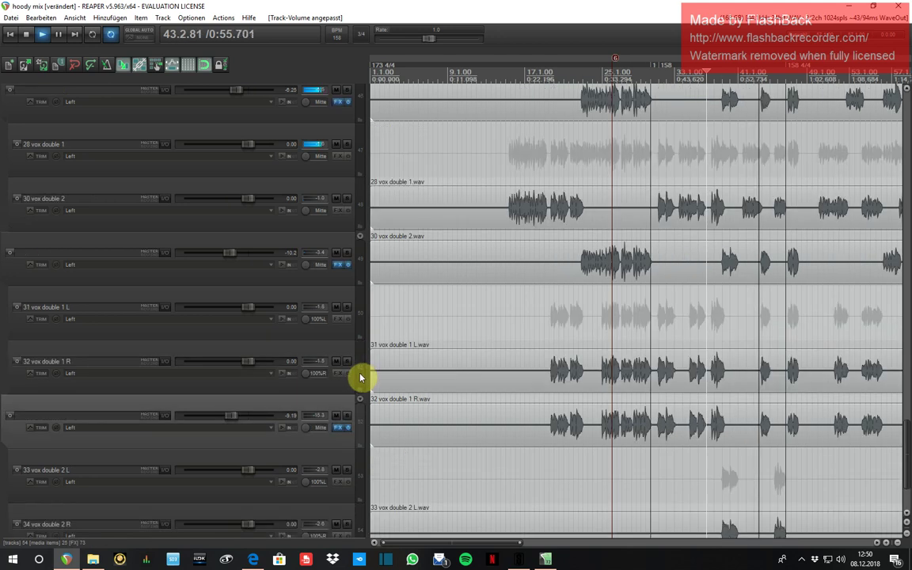
{"action": "left_click_drag", "start_coordinate": [248, 256], "coordinate": [238, 255]}
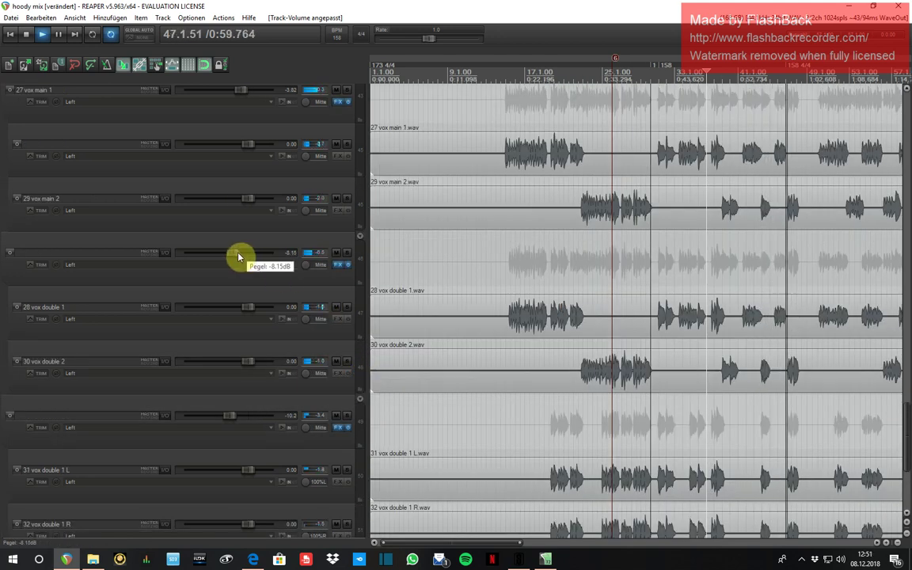
Step: Insert a track above the 27 vox main 1 folder, make it the parent folder of the vocals, and set it to about -0.75 dB
{"action": "scroll", "coordinate": [361, 162], "scroll_direction": "up", "scroll_amount": 4}
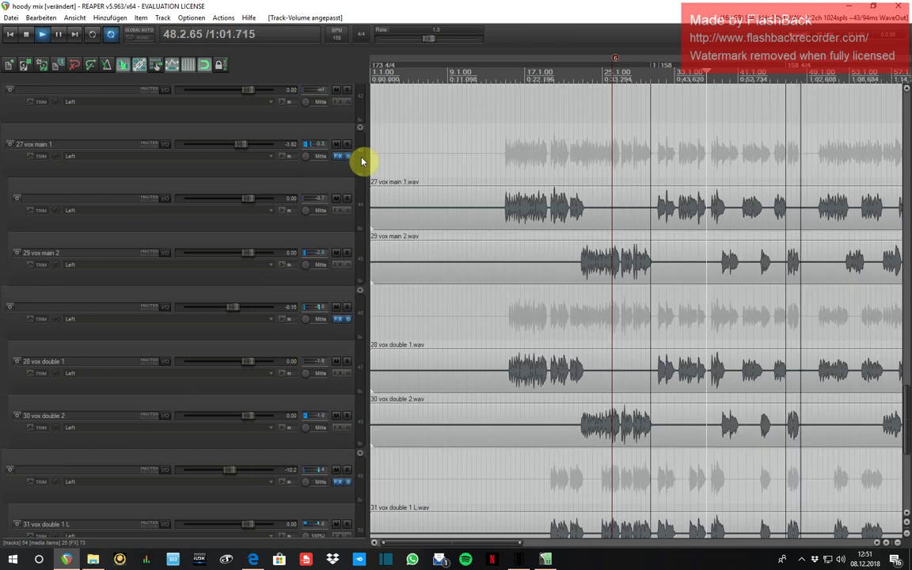
{"action": "left_click", "coordinate": [358, 258]}
{"action": "key", "text": "ctrl+t"}
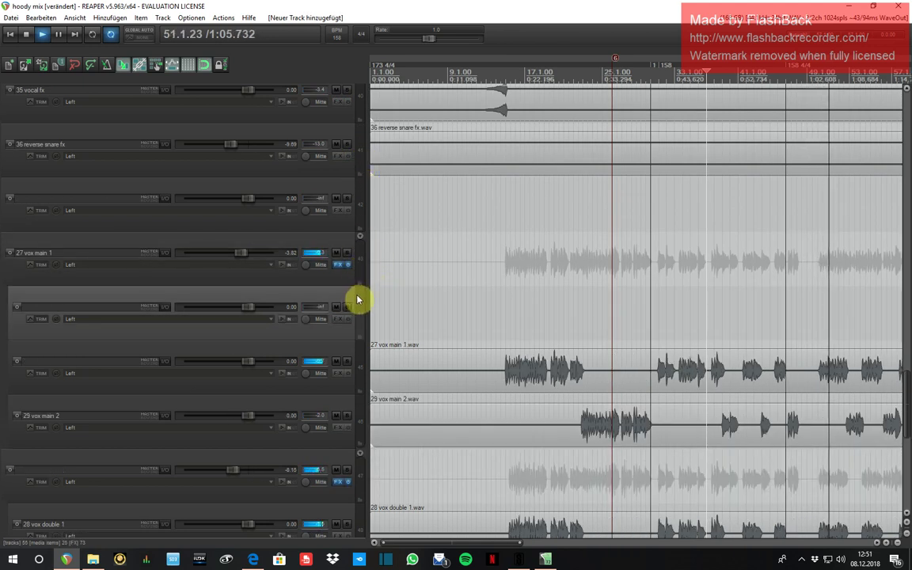
{"action": "left_click_drag", "start_coordinate": [357, 299], "coordinate": [360, 236]}
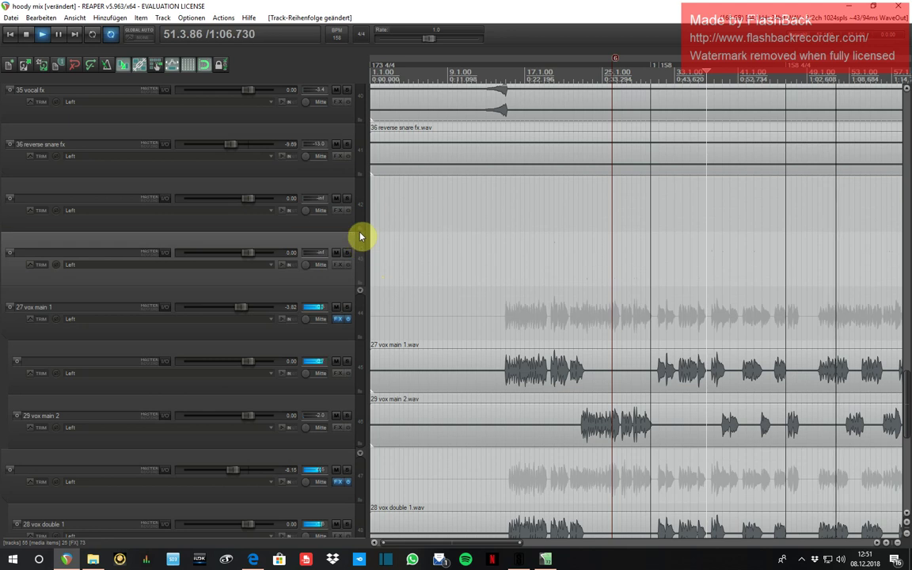
{"action": "left_click", "coordinate": [360, 288]}
{"action": "left_click_drag", "start_coordinate": [250, 255], "coordinate": [248, 254]}
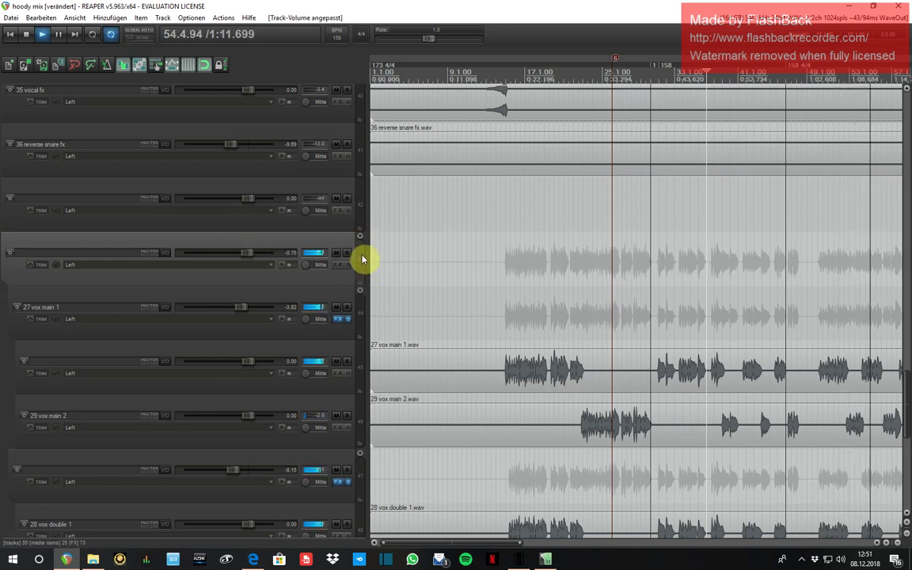
Step: Insert a separate track above the vocals parent folder, add the VST VerbSuite Classics (Slate Digital) reverb to it, and close its FX window
{"action": "key", "text": "ctrl+t"}
{"action": "left_click_drag", "start_coordinate": [360, 299], "coordinate": [356, 232]}
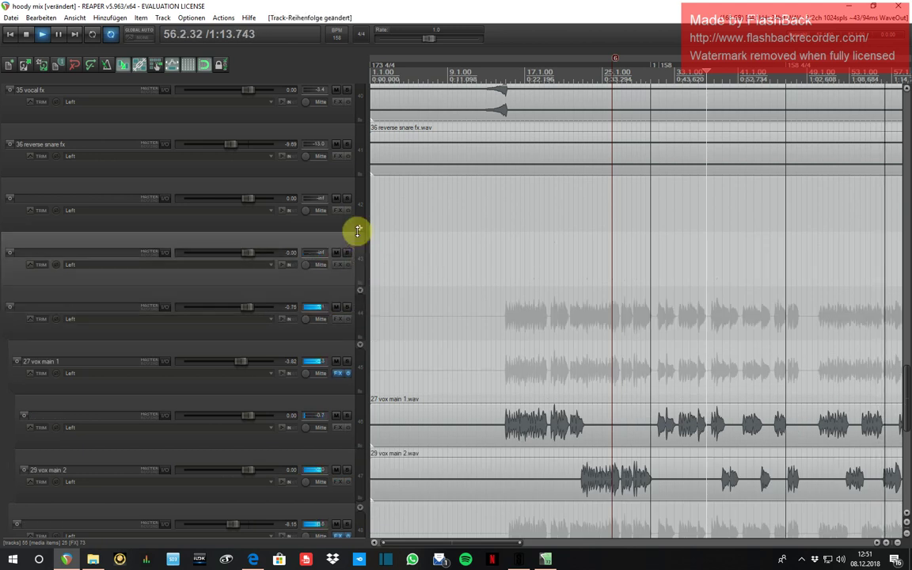
{"action": "left_click", "coordinate": [339, 266]}
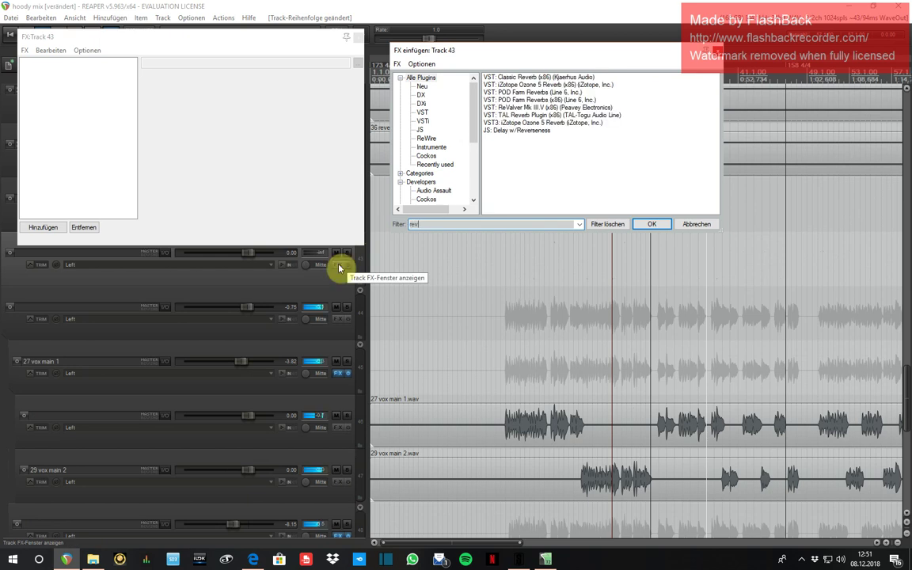
{"action": "type", "text": "be"}
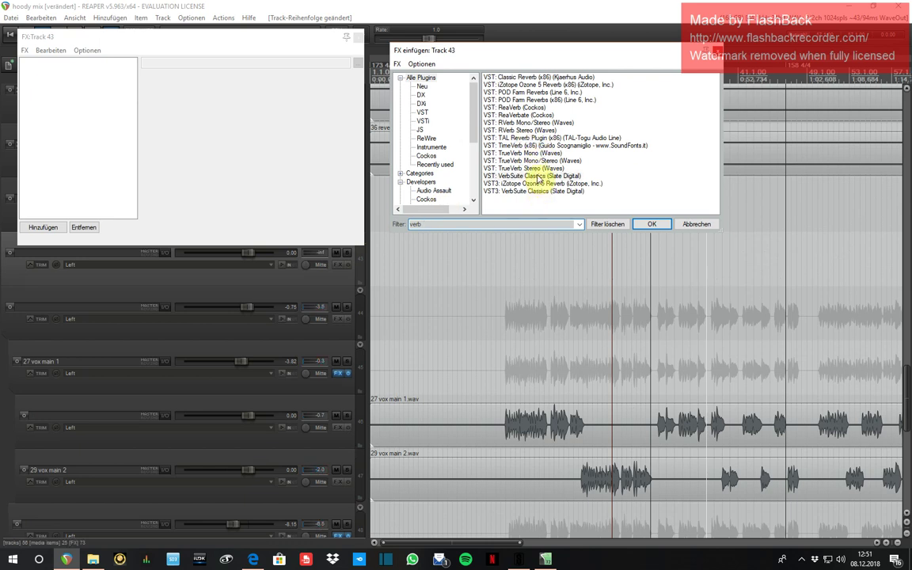
{"action": "double_click", "coordinate": [538, 176]}
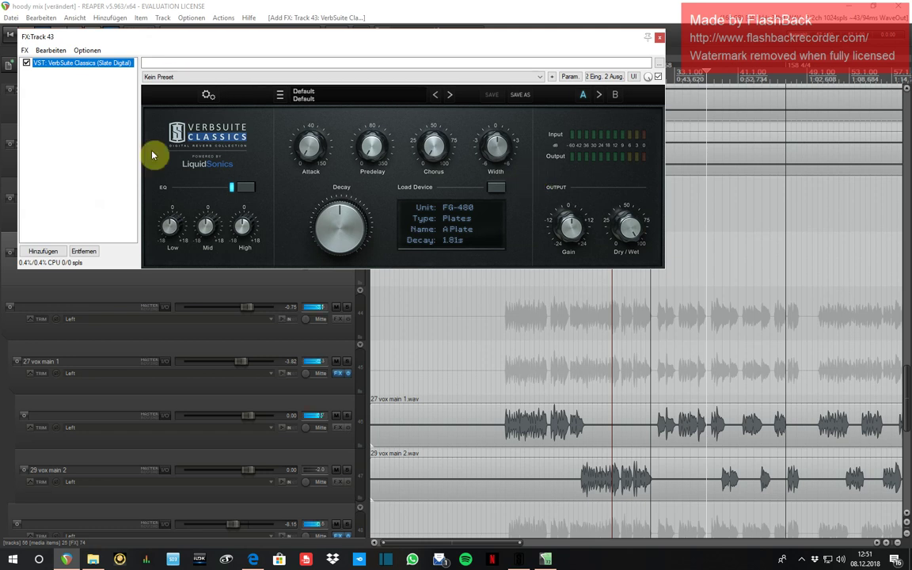
{"action": "left_click", "coordinate": [660, 39]}
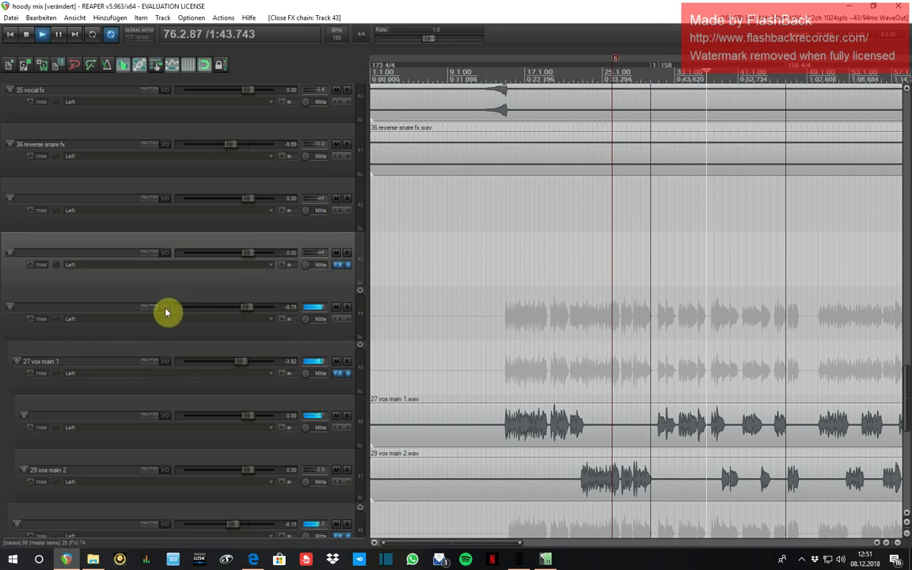
Step: Send the vocals parent folder to the reverb track, lower the reverb track to about -10.1 dB, and solo the vocals folder
{"action": "left_click_drag", "start_coordinate": [164, 310], "coordinate": [171, 260]}
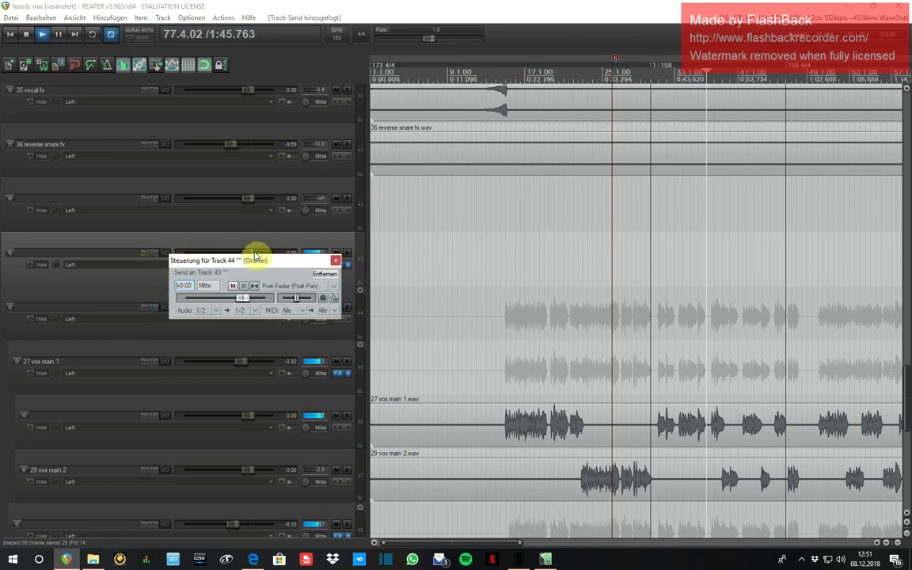
{"action": "left_click", "coordinate": [337, 262]}
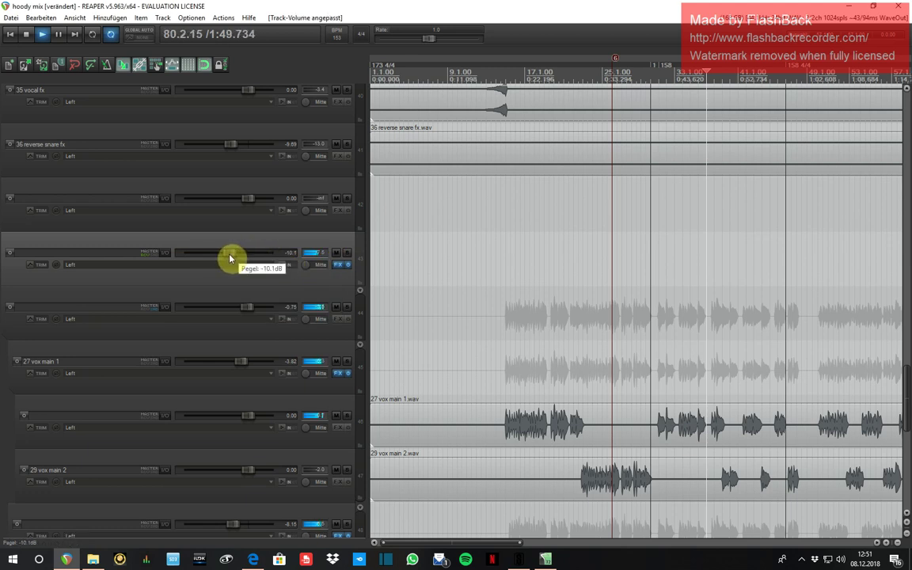
{"action": "left_click", "coordinate": [347, 307]}
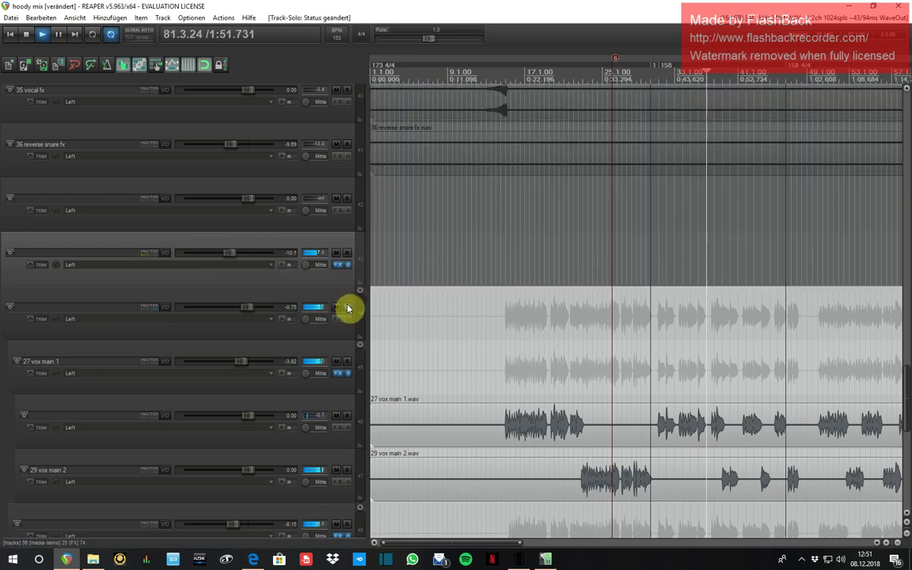
Step: Solo the reverb track to set VerbSuite Classics fully wet, raise the track to -7.88 dB, and unsolo it
{"action": "left_click", "coordinate": [348, 255]}
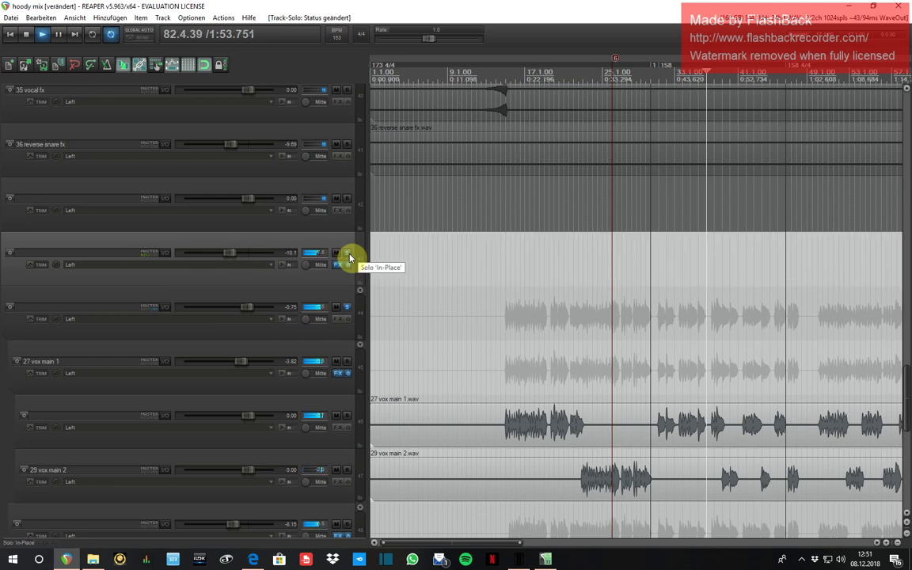
{"action": "left_click", "coordinate": [339, 265]}
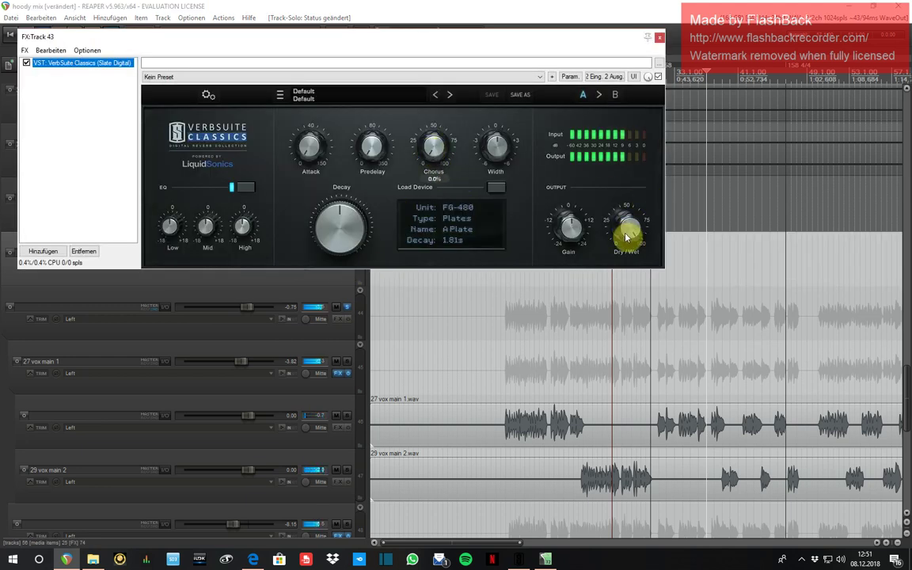
{"action": "left_click_drag", "start_coordinate": [625, 228], "coordinate": [656, 138]}
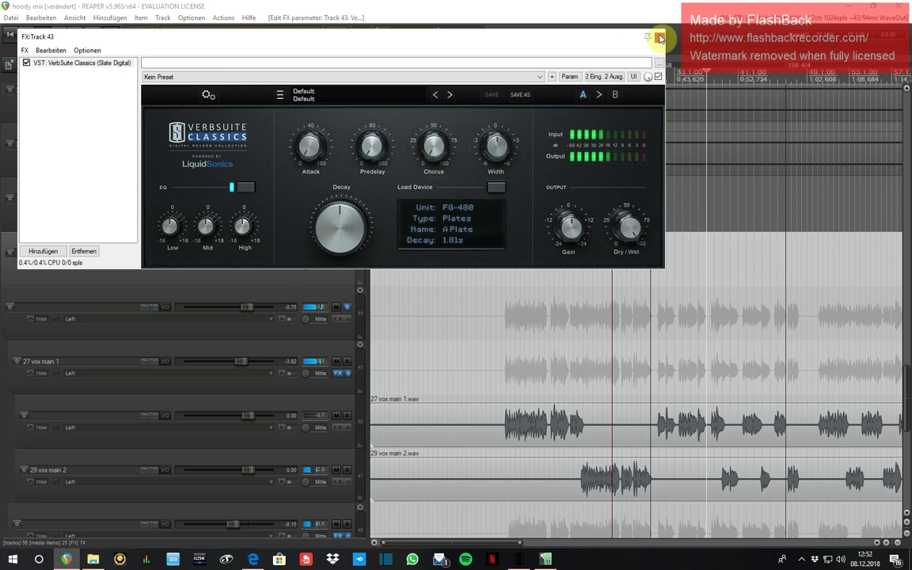
{"action": "key", "text": "Escape"}
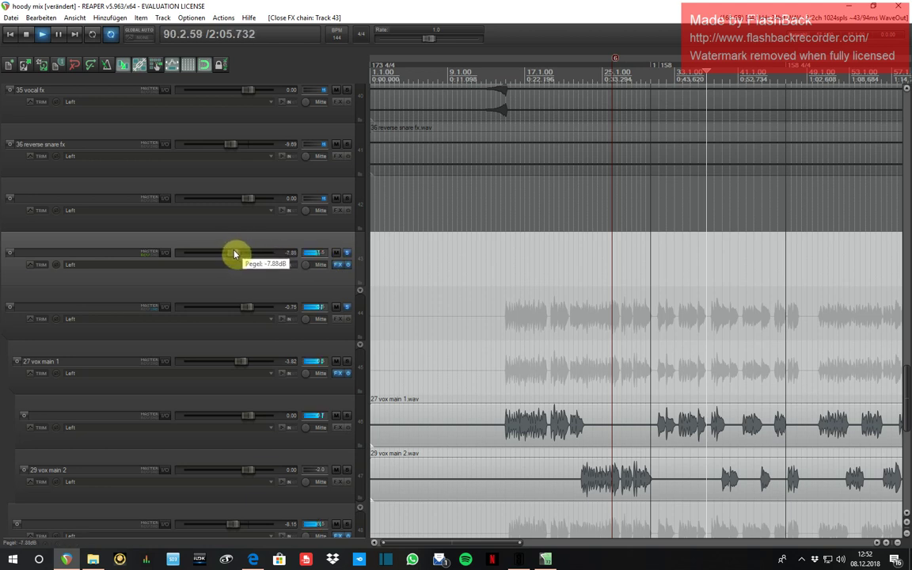
{"action": "left_click_drag", "start_coordinate": [234, 253], "coordinate": [235, 253]}
{"action": "left_click", "coordinate": [347, 253]}
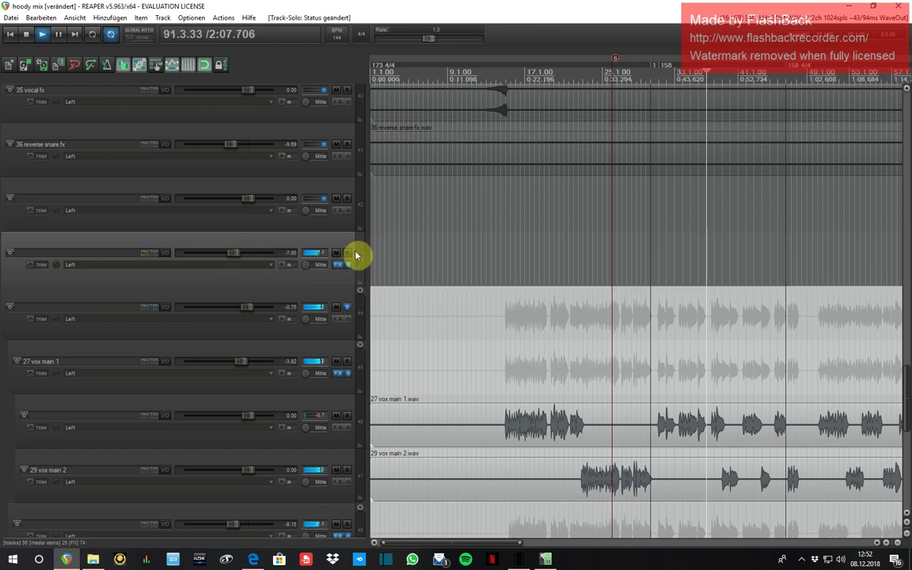
Step: Add VST POD Farm Delays (Line 6, Inc.) to the folder above 28 vox double 1, adjust its mix amount, and close the FX chain
{"action": "scroll", "coordinate": [350, 306], "scroll_direction": "down", "scroll_amount": 3}
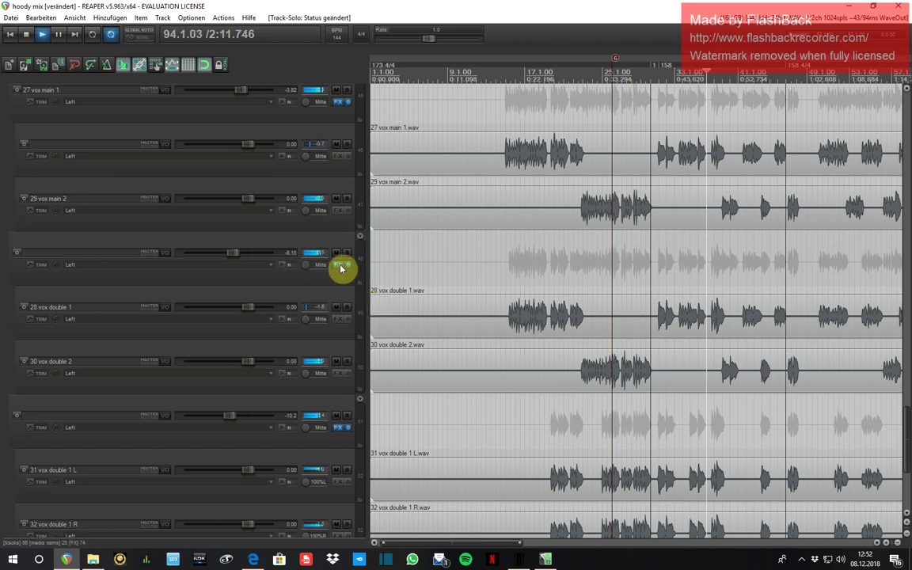
{"action": "left_click", "coordinate": [338, 267]}
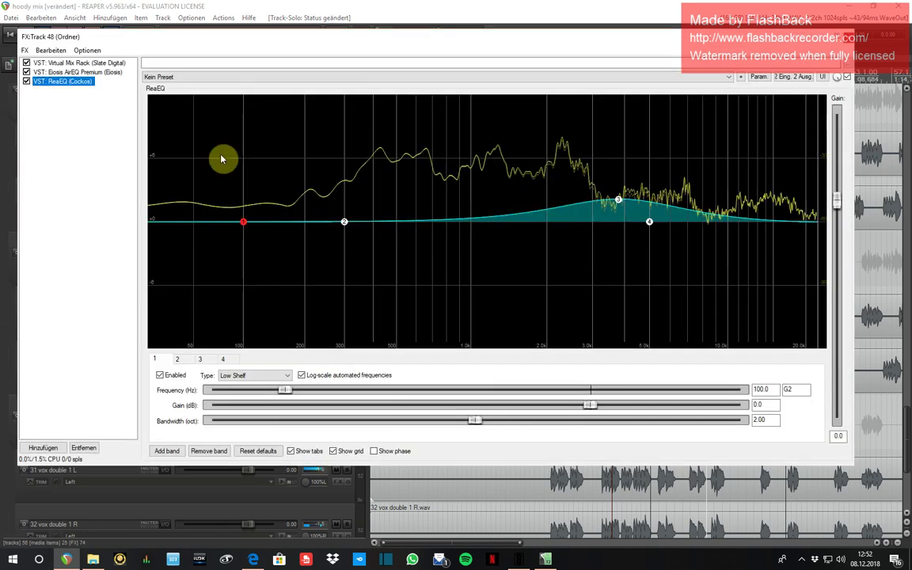
{"action": "double_click", "coordinate": [51, 140]}
{"action": "type", "text": "derl"}
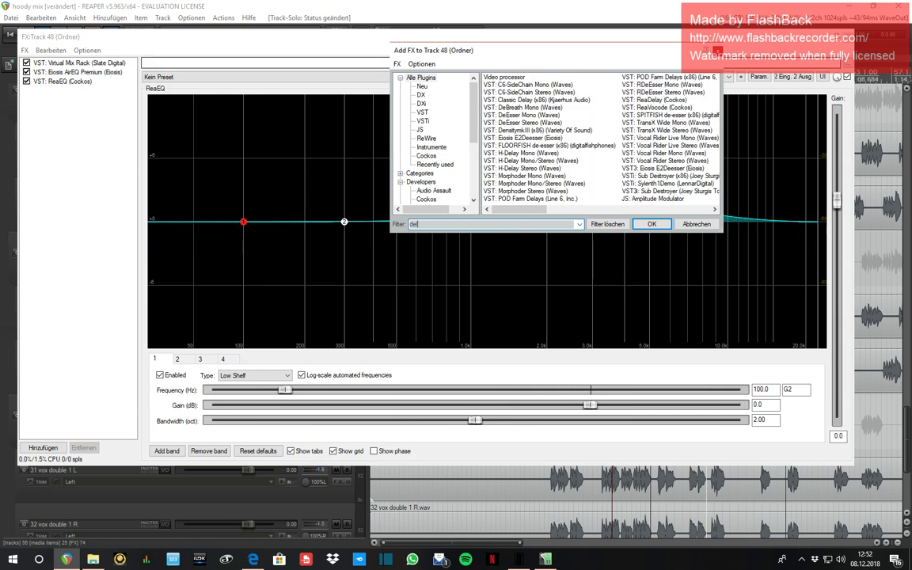
{"action": "type", "text": "l"}
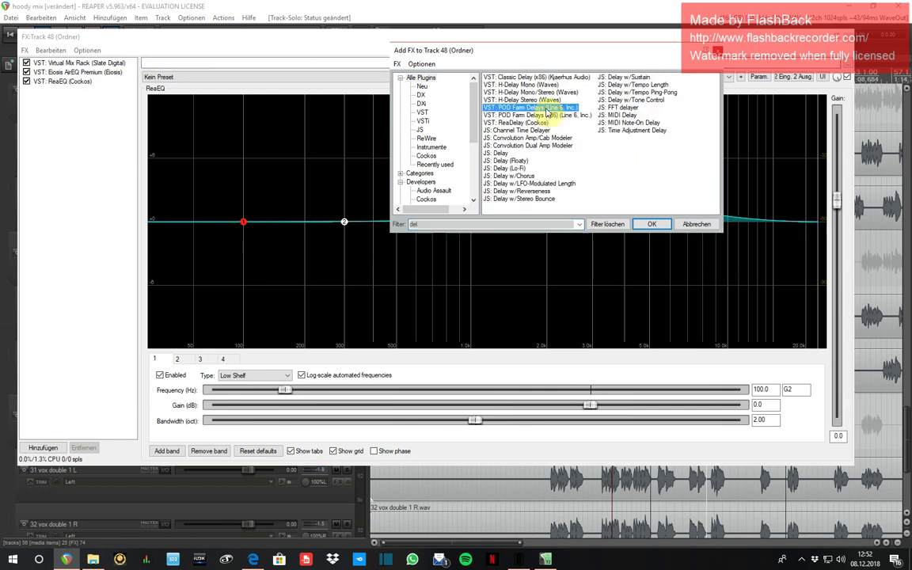
{"action": "left_click", "coordinate": [651, 223]}
{"action": "left_click", "coordinate": [493, 174]}
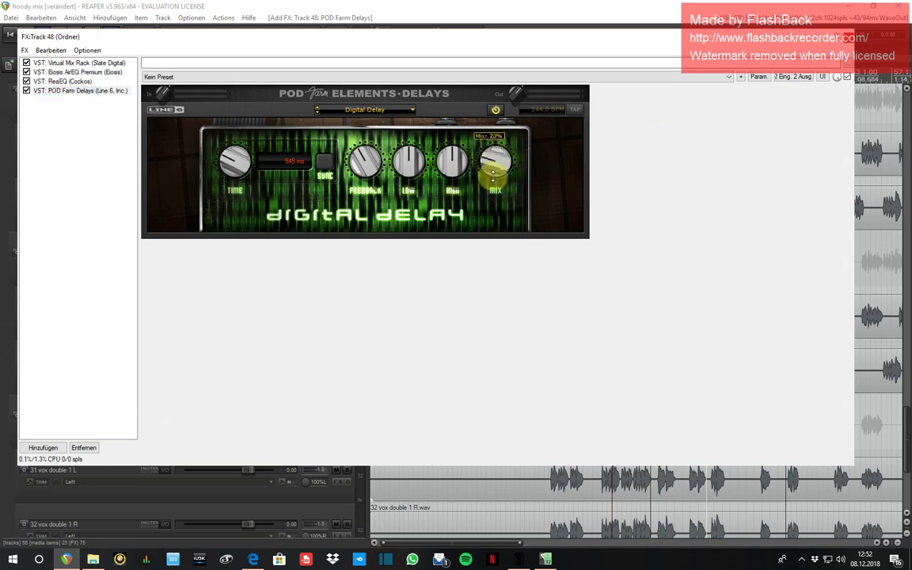
{"action": "left_click_drag", "start_coordinate": [493, 176], "coordinate": [507, 168]}
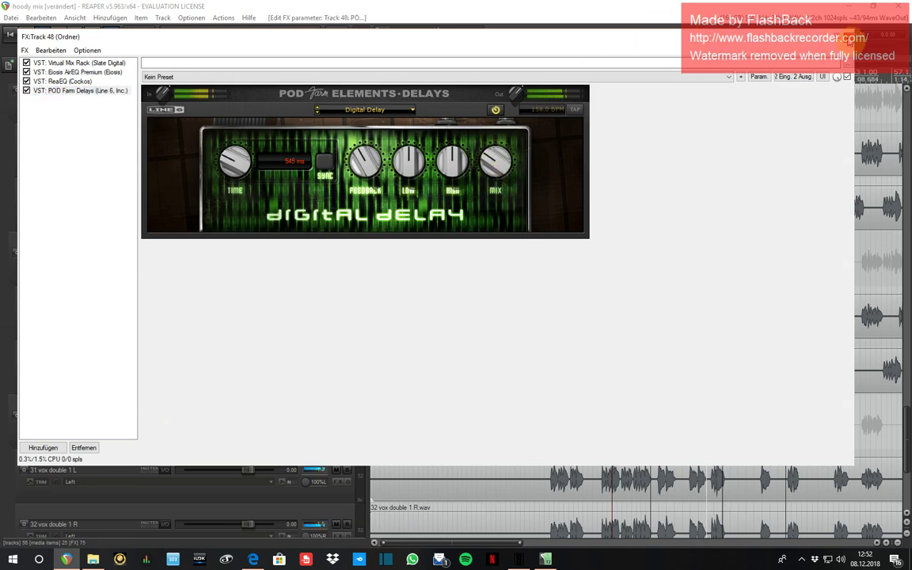
{"action": "key", "text": "Escape"}
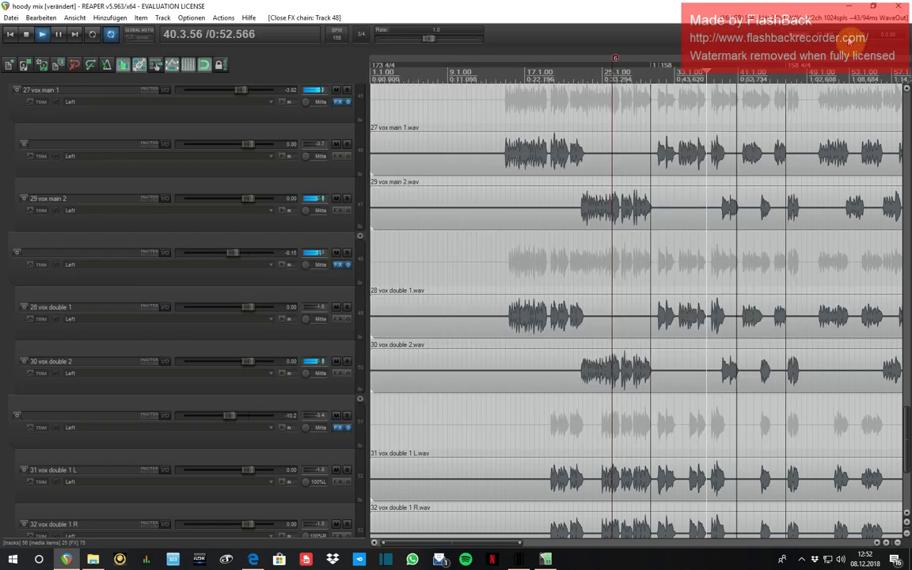
Step: Unsolo the vocals parent folder, then set the reverb track to -8.75 dB and the vocals parent folder to -2.27 dB
{"action": "scroll", "coordinate": [362, 165], "scroll_direction": "up", "scroll_amount": 2}
{"action": "left_click", "coordinate": [347, 145]}
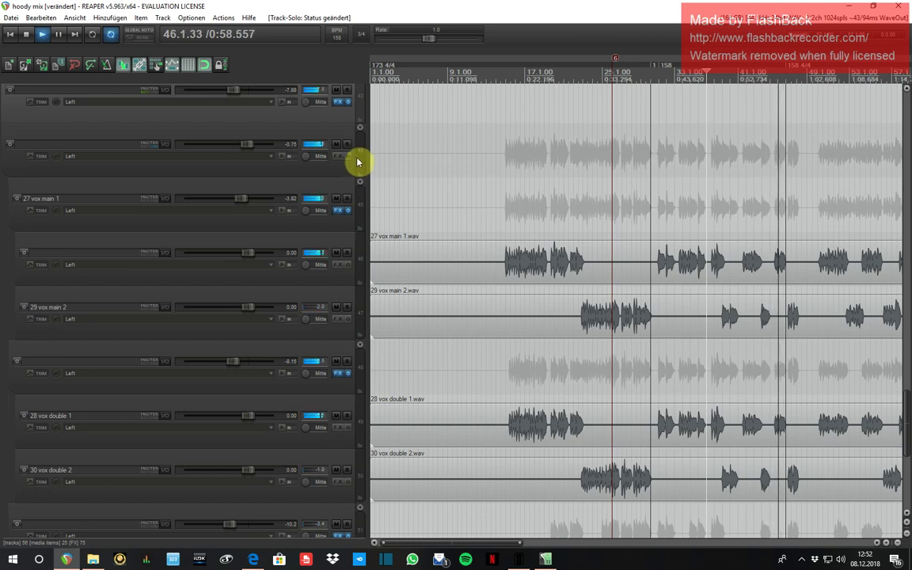
{"action": "scroll", "coordinate": [332, 223], "scroll_direction": "up", "scroll_amount": 2}
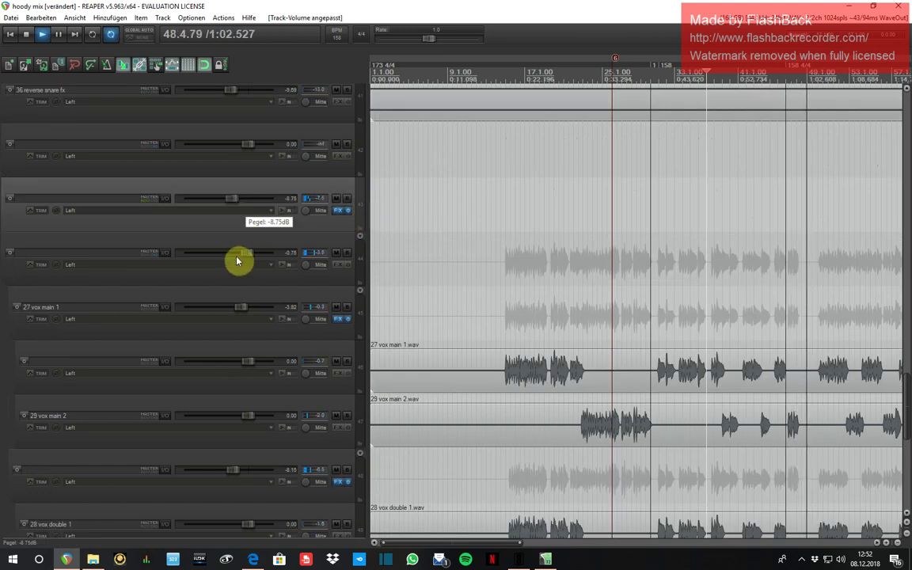
{"action": "scroll", "coordinate": [244, 254], "scroll_direction": "down", "scroll_amount": 3}
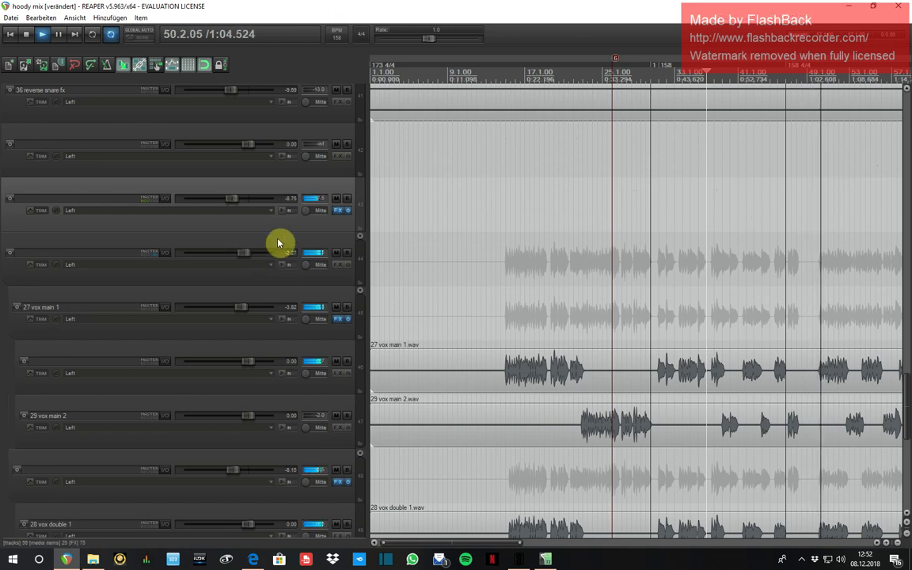
Step: Look over the session's tracks from the drums and bass down to the vocal doubles during playback
{"action": "scroll", "coordinate": [358, 209], "scroll_direction": "up", "scroll_amount": 15}
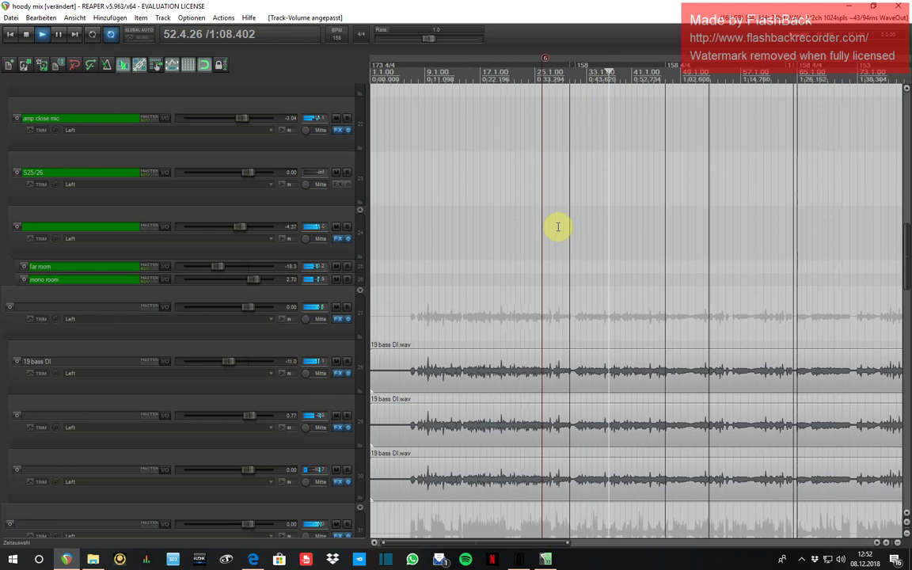
{"action": "scroll", "coordinate": [556, 228], "scroll_direction": "down", "scroll_amount": 3}
{"action": "scroll", "coordinate": [362, 238], "scroll_direction": "up", "scroll_amount": 8}
{"action": "scroll", "coordinate": [361, 240], "scroll_direction": "down", "scroll_amount": 18}
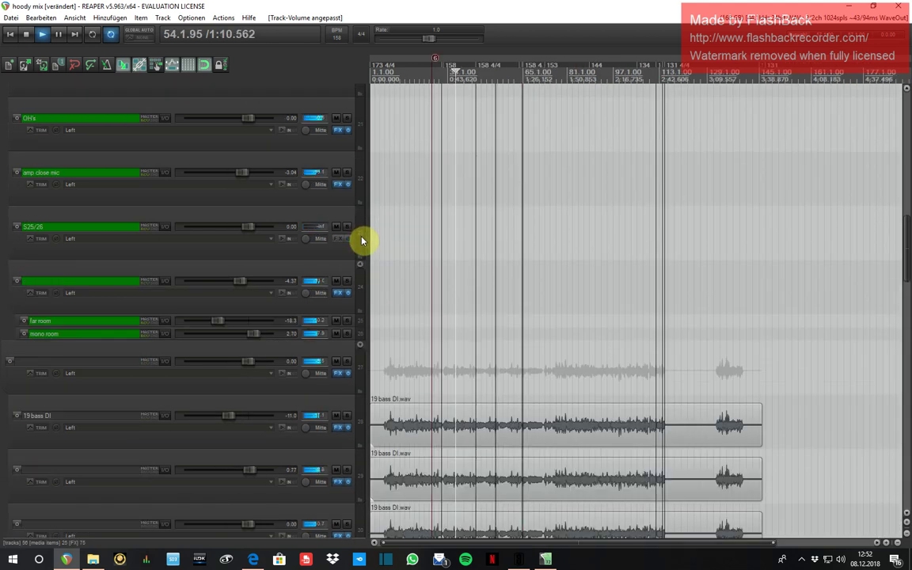
{"action": "scroll", "coordinate": [362, 241], "scroll_direction": "down", "scroll_amount": 4}
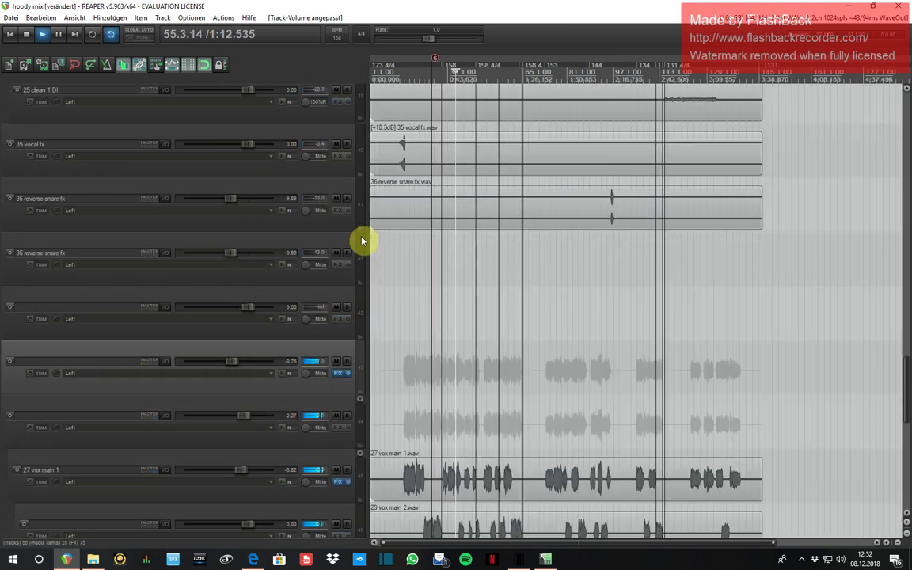
{"action": "scroll", "coordinate": [360, 244], "scroll_direction": "down", "scroll_amount": 2}
{"action": "scroll", "coordinate": [359, 247], "scroll_direction": "down", "scroll_amount": 6}
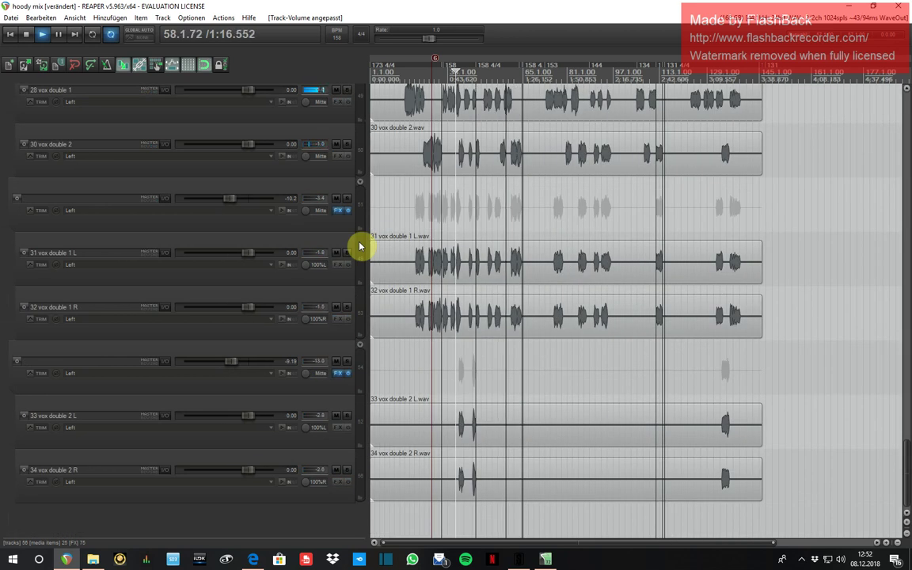
Step: Show the mixer and compare the mix with the whole master effects chain bypassed and re-enabled
{"action": "key", "text": "ctrl+m"}
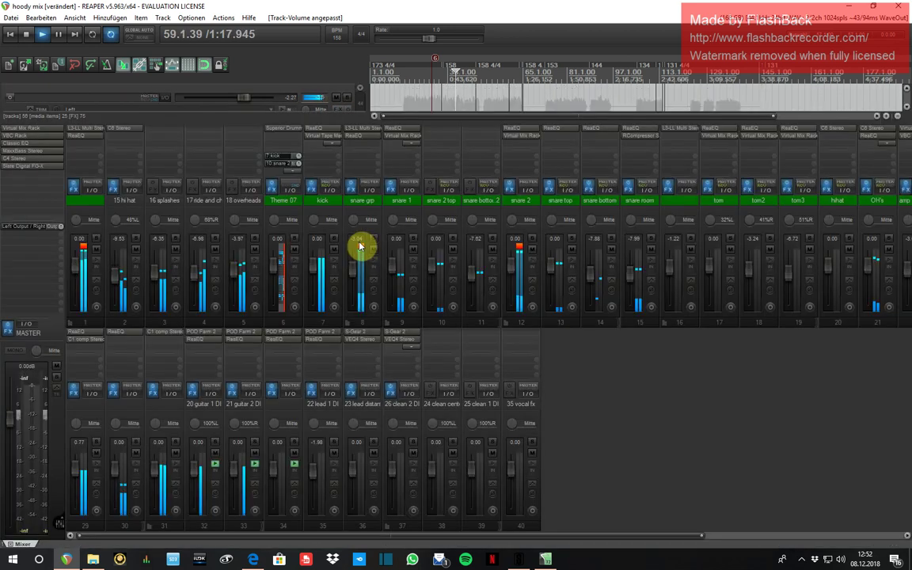
{"action": "left_click", "coordinate": [8, 327]}
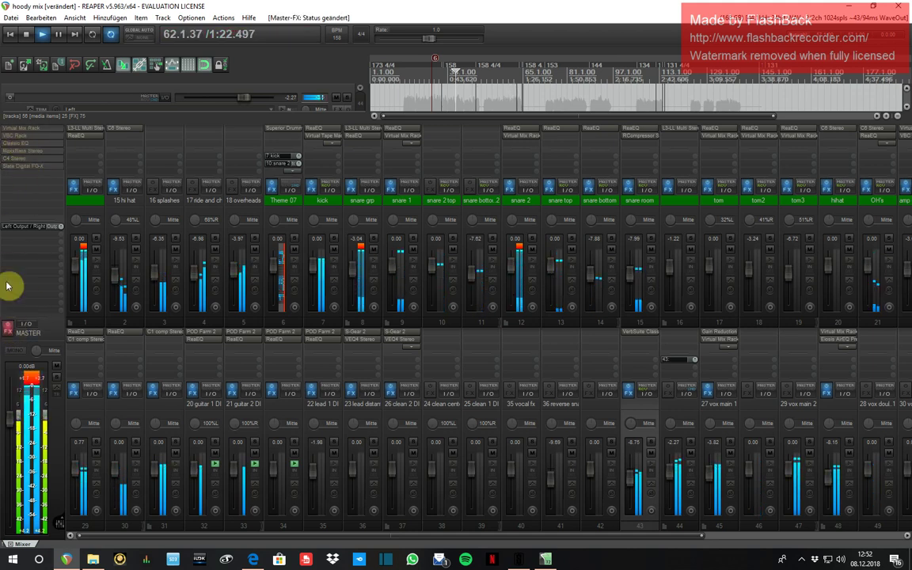
{"action": "left_click", "coordinate": [9, 327]}
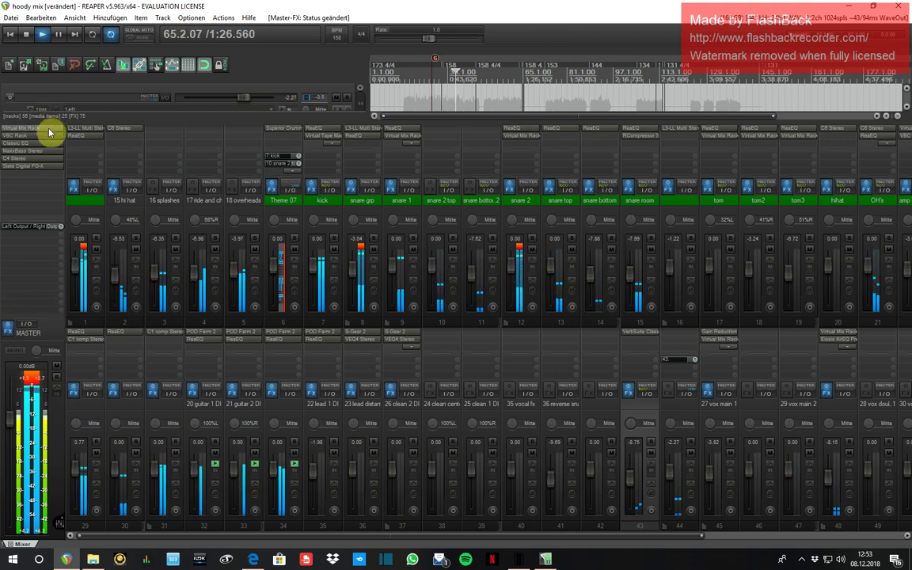
Step: Individually bypass the master effects Virtual Mix Rack, VBC Rack, Classic EQ, MaxxBass Stereo, C4 Stereo and Slate Digital FG-X
{"action": "left_click", "coordinate": [49, 136]}
{"action": "left_click", "coordinate": [51, 143]}
{"action": "left_click", "coordinate": [51, 152]}
{"action": "left_click", "coordinate": [44, 161]}
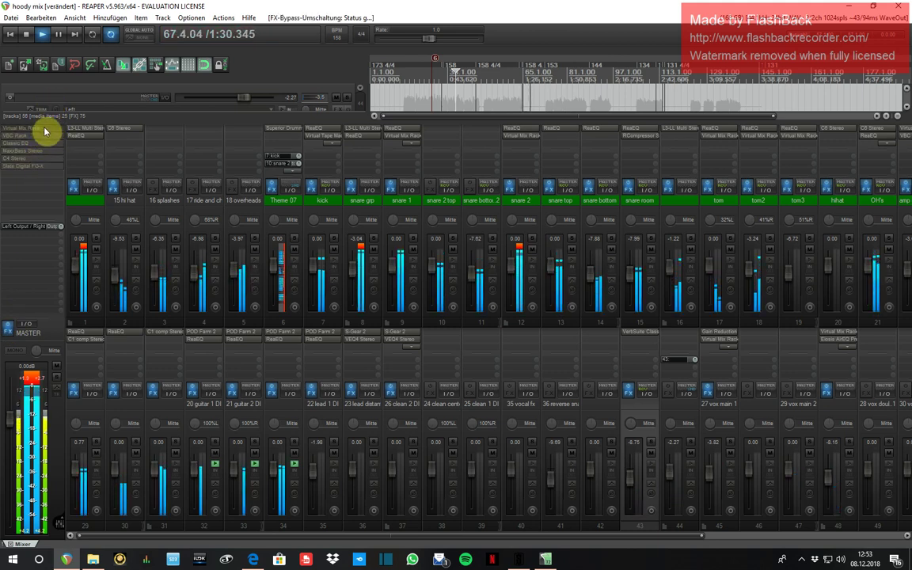
Step: Re-enable Virtual Mix Rack and VBC Rack on the master and open both plug-in windows to review their settings
{"action": "left_click", "coordinate": [43, 129]}
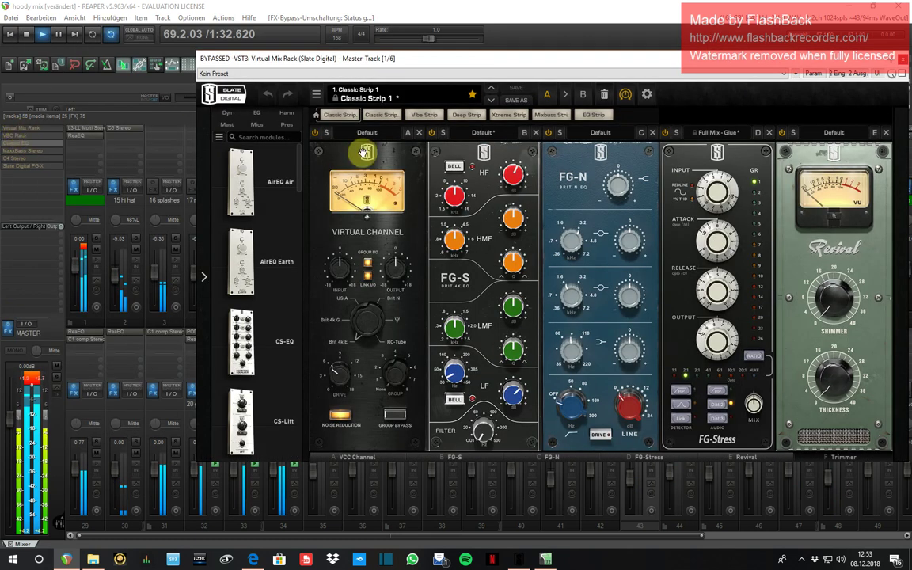
{"action": "left_click_drag", "start_coordinate": [471, 60], "coordinate": [451, 58]}
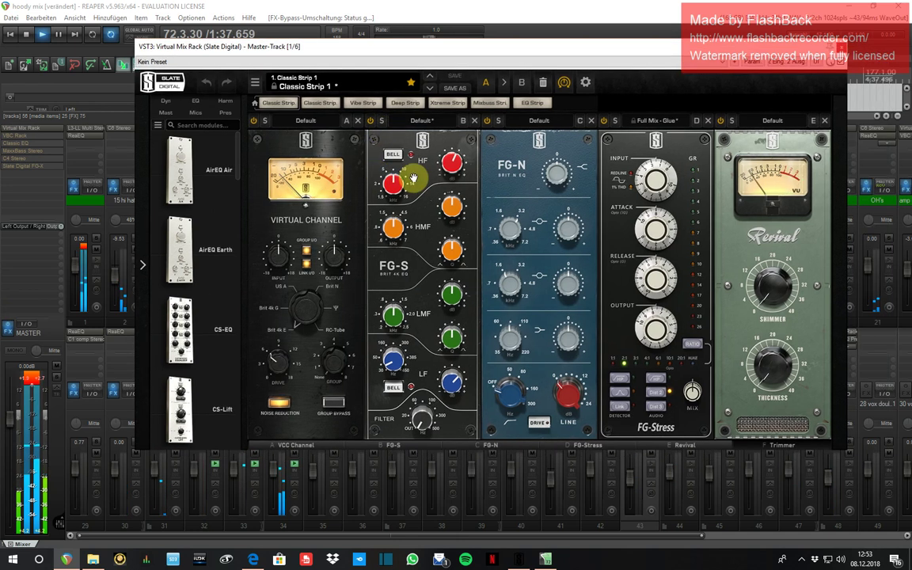
{"action": "left_click", "coordinate": [30, 141]}
{"action": "left_click", "coordinate": [30, 141], "text": "shift"}
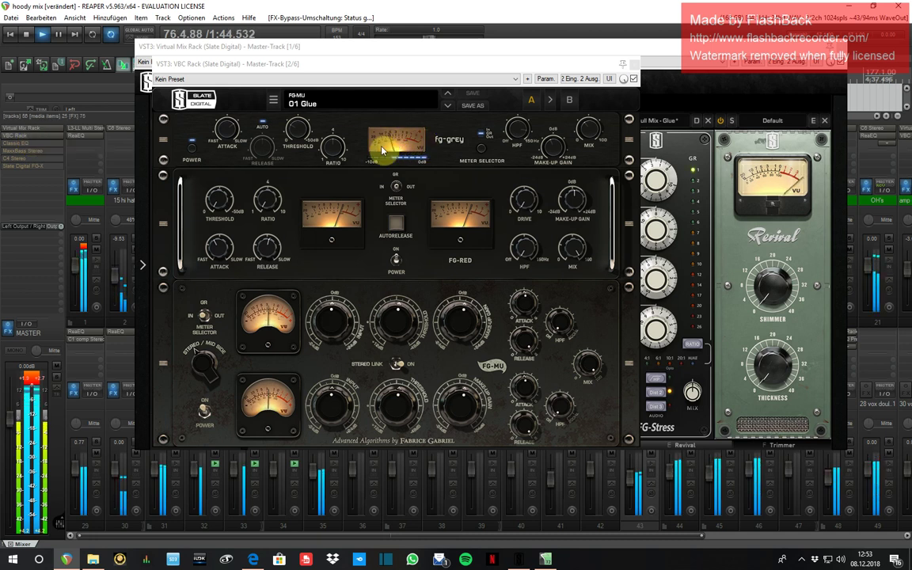
{"action": "left_click", "coordinate": [331, 149]}
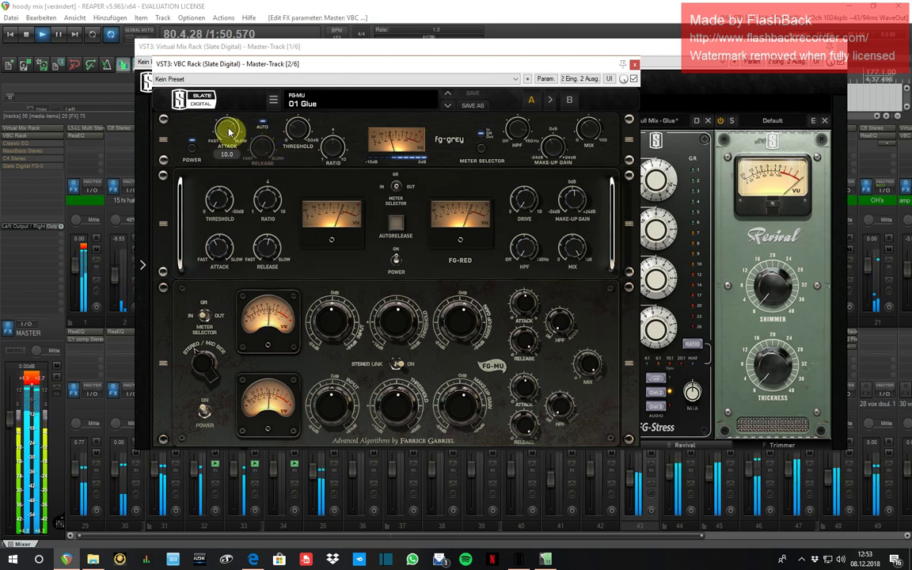
Step: Re-enable Classic EQ on the master, review its band settings, and close its windows
{"action": "double_click", "coordinate": [42, 144]}
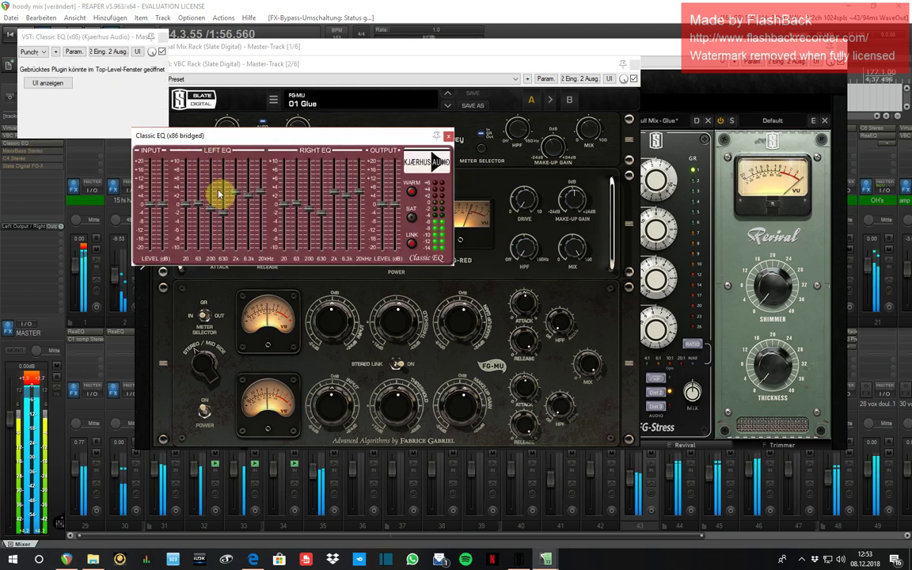
{"action": "left_click", "coordinate": [448, 138]}
{"action": "left_click", "coordinate": [162, 38]}
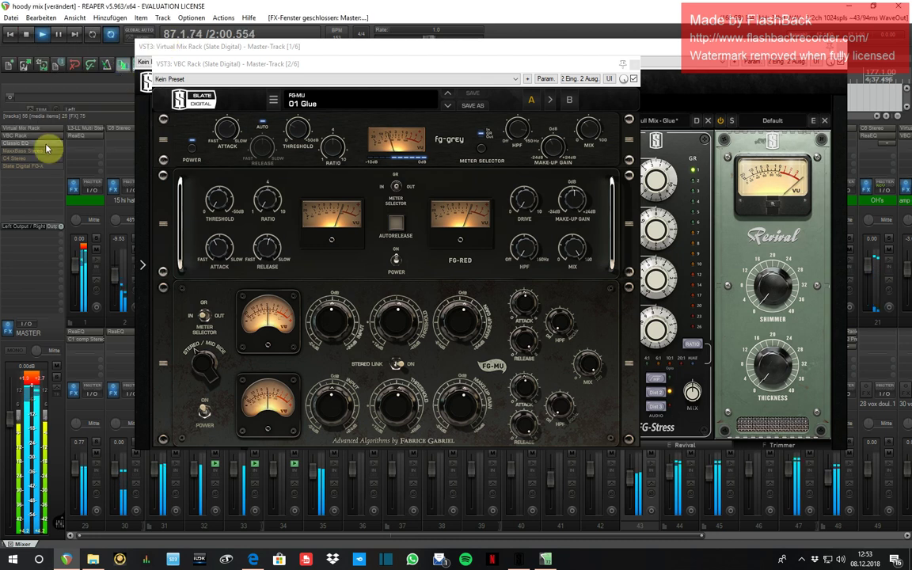
Step: Re-enable MaxxBass Stereo and C4 Stereo on the master, reviewing MaxxBass before closing its interface and leaving C4's open
{"action": "left_click", "coordinate": [41, 150]}
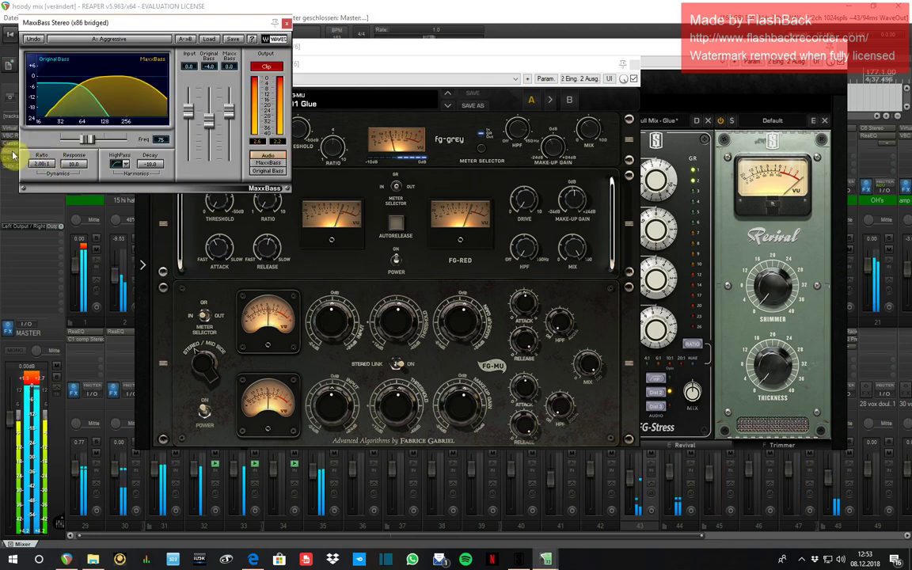
{"action": "left_click", "coordinate": [13, 153]}
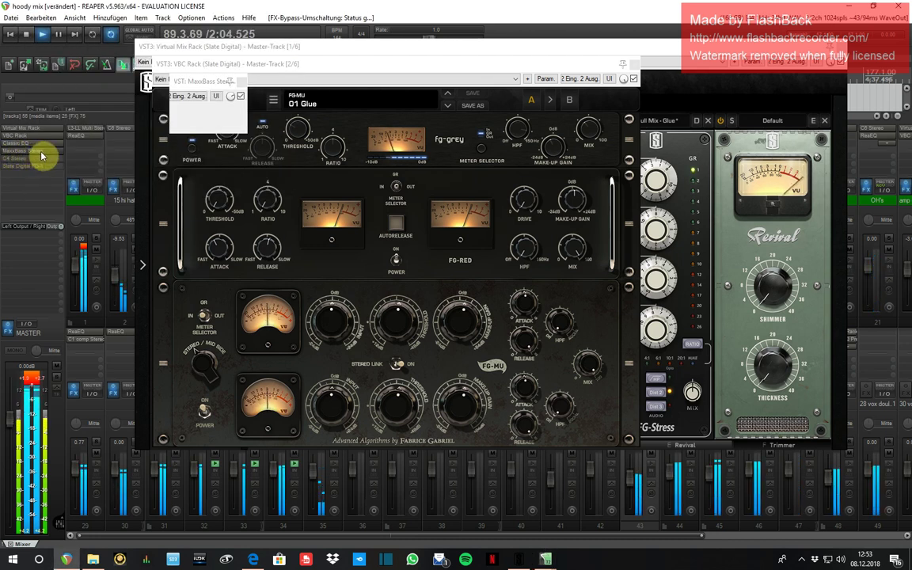
{"action": "left_click", "coordinate": [39, 152]}
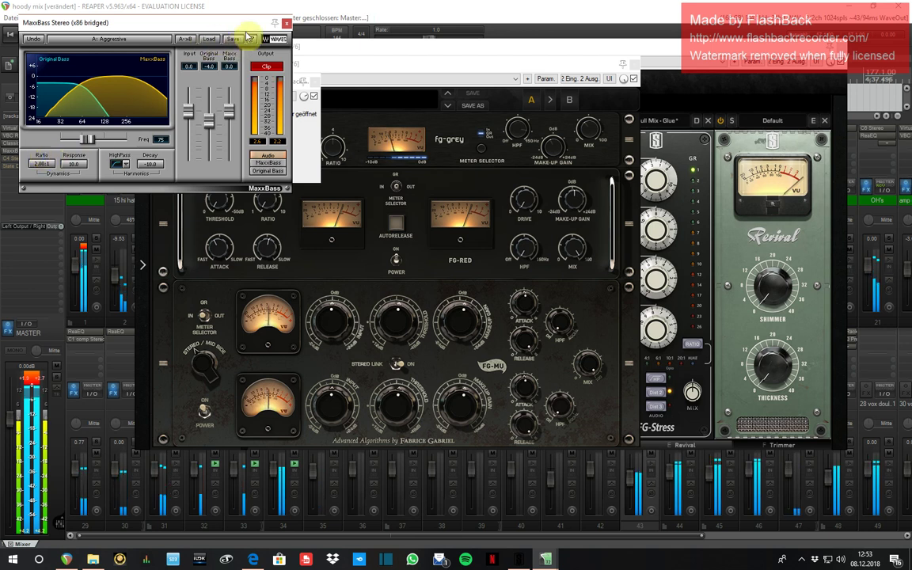
{"action": "left_click", "coordinate": [288, 27]}
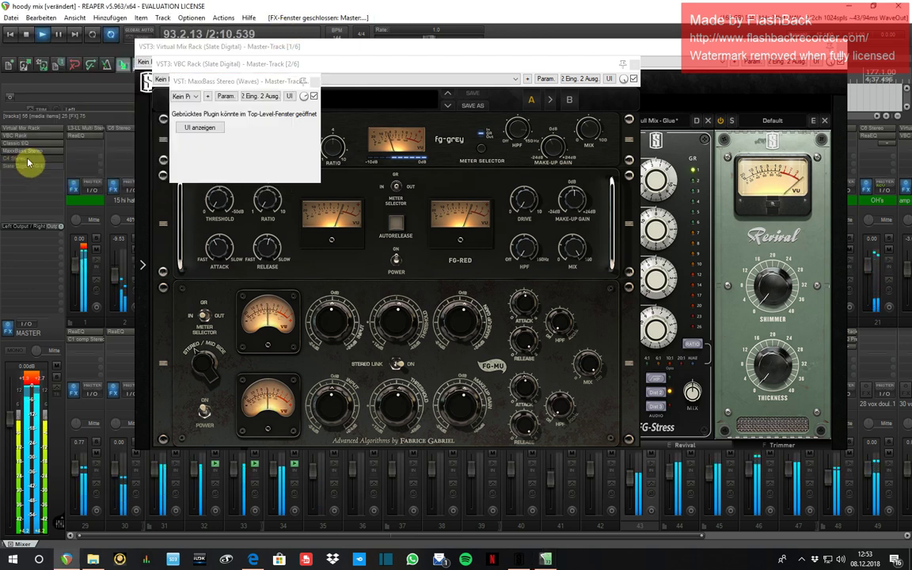
{"action": "left_click", "coordinate": [26, 159]}
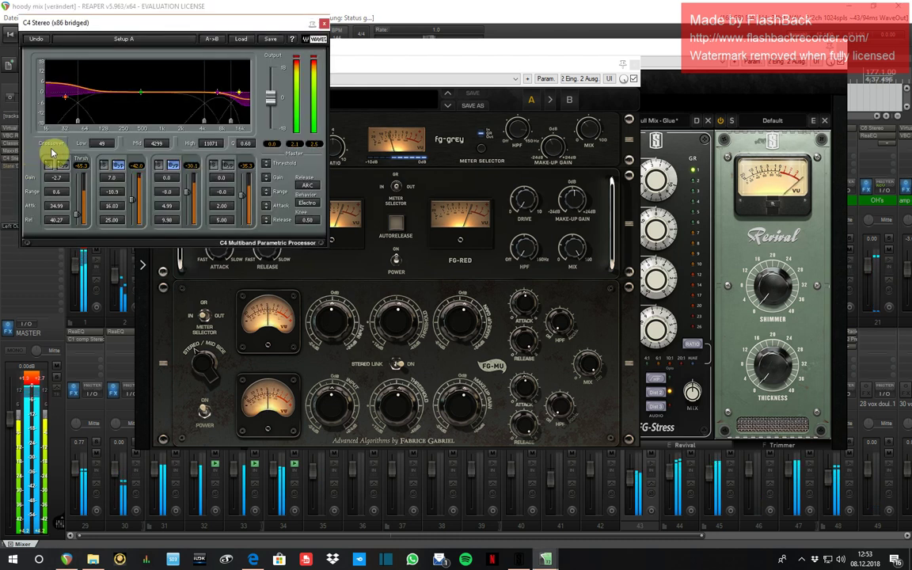
{"action": "left_click_drag", "start_coordinate": [133, 29], "coordinate": [296, 17]}
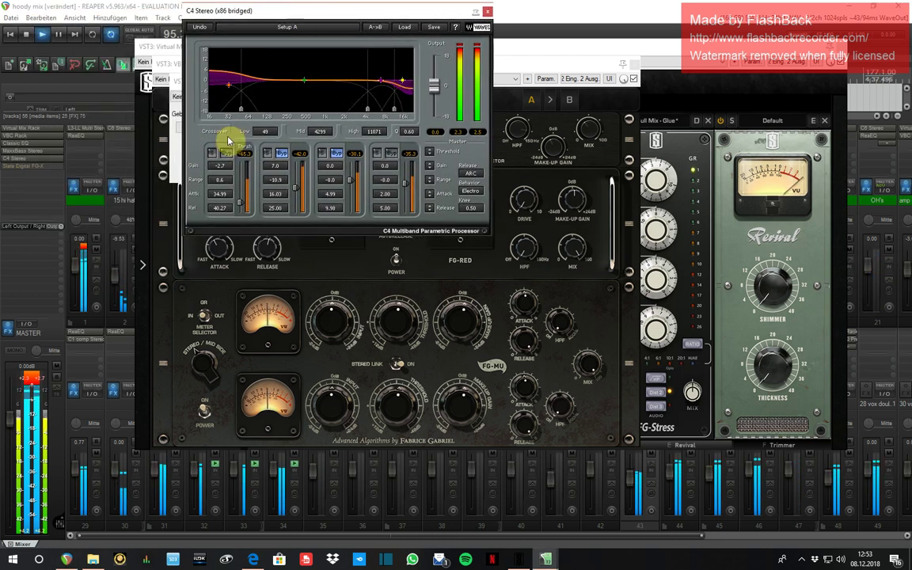
Step: Solo the low band in the C4 Stereo compressor to audition it and take it out of solo
{"action": "left_click", "coordinate": [212, 155]}
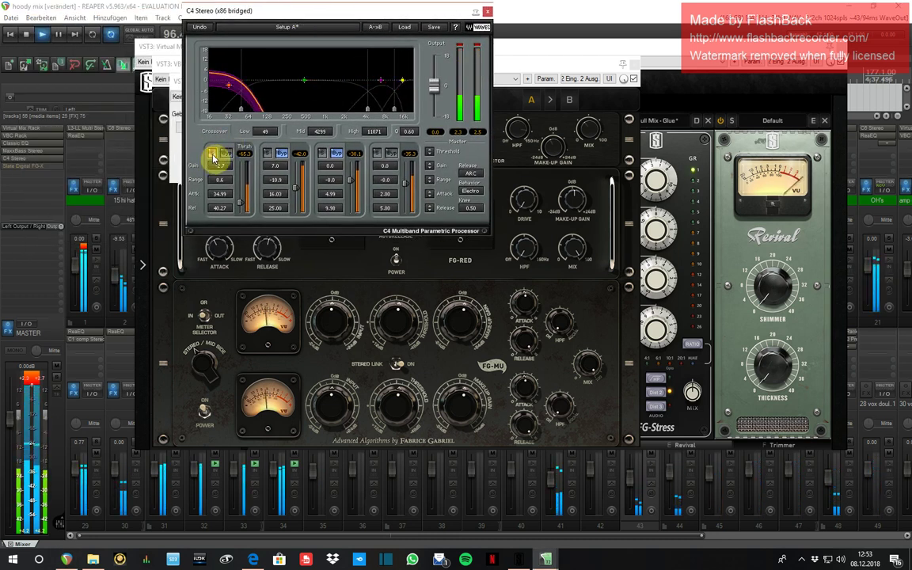
{"action": "left_click", "coordinate": [212, 156]}
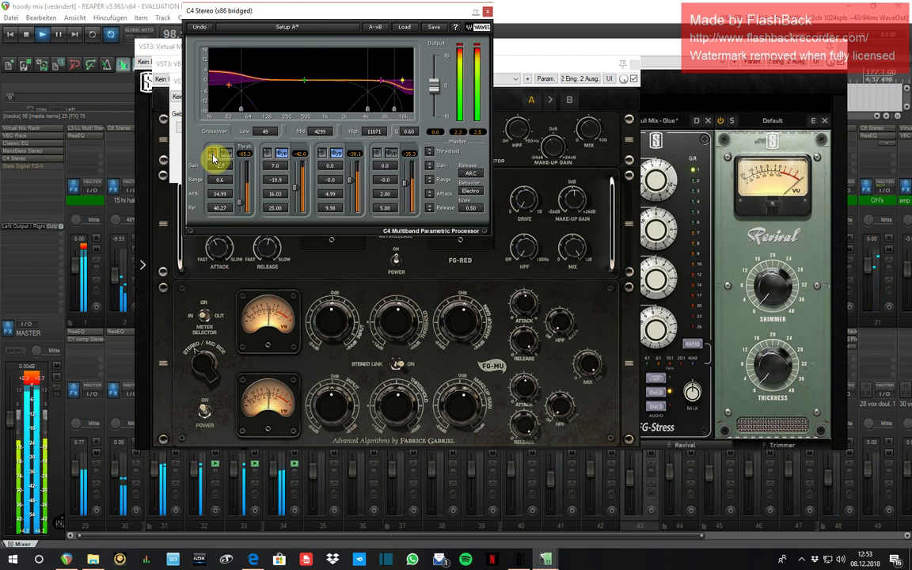
Step: Re-enable Slate Digital FG-X on the master, review its settings, and close the C4 and FG-X interfaces
{"action": "left_click", "coordinate": [46, 169]}
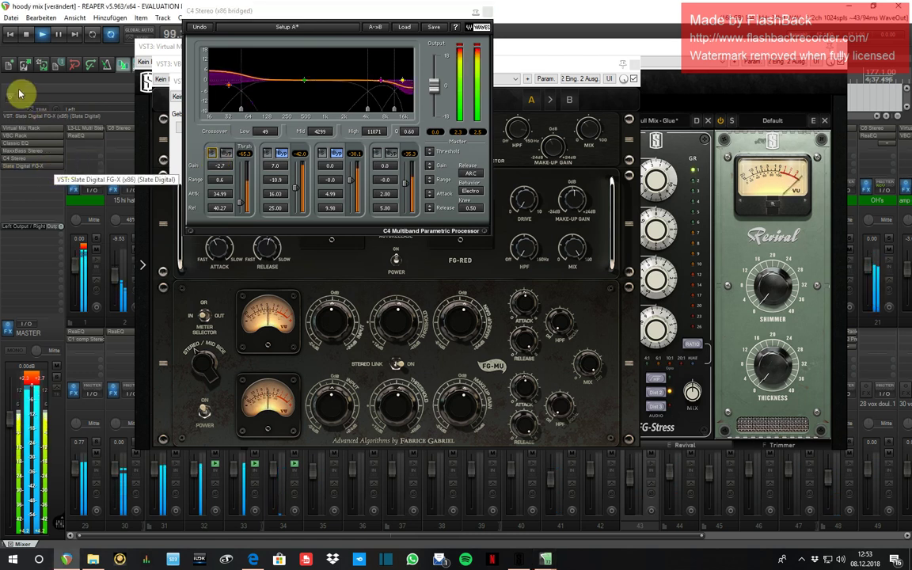
{"action": "left_click", "coordinate": [24, 165]}
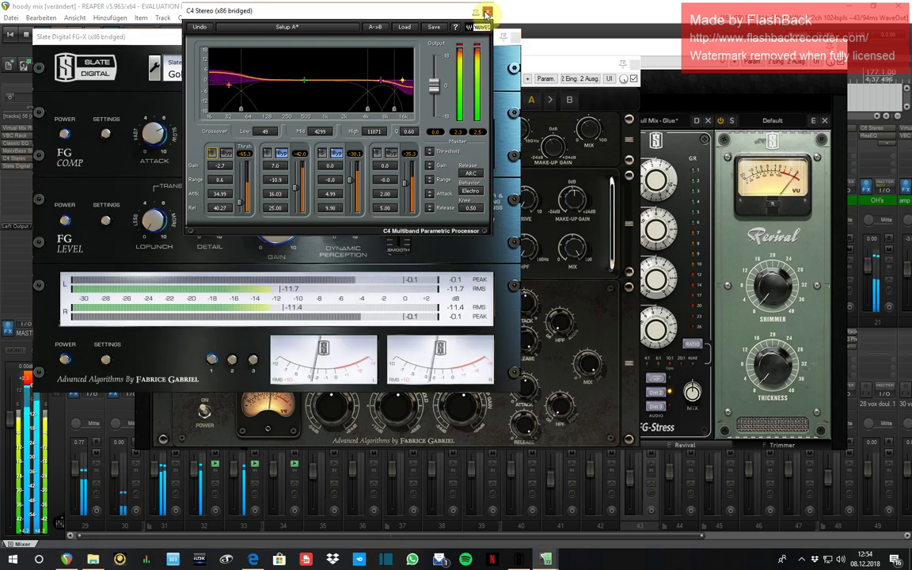
{"action": "left_click", "coordinate": [487, 11]}
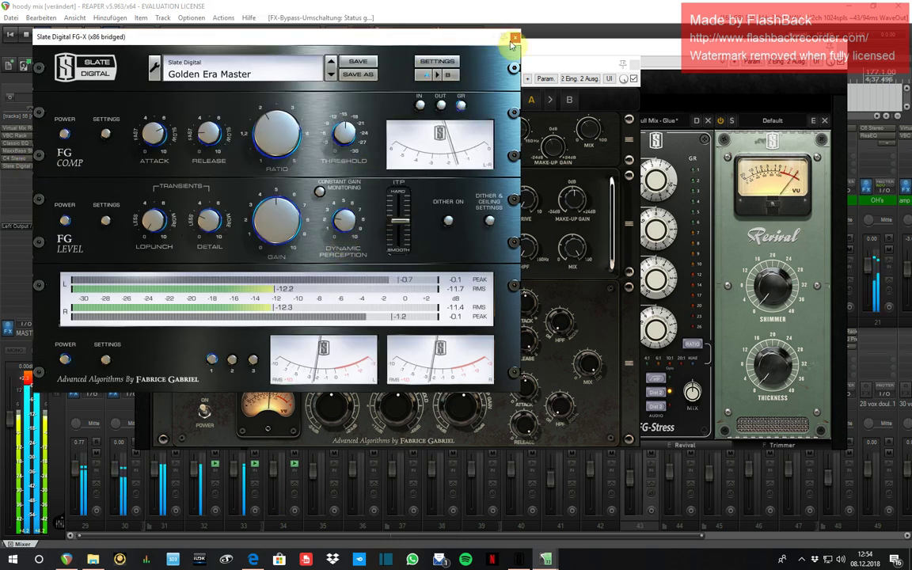
{"action": "left_click", "coordinate": [514, 38]}
Step: Close the remaining master plug-in windows: VBC Rack, MaxxBass Stereo, C4 Stereo, Slate Digital FG-X and Virtual Mix Rack
{"action": "left_click", "coordinate": [635, 69]}
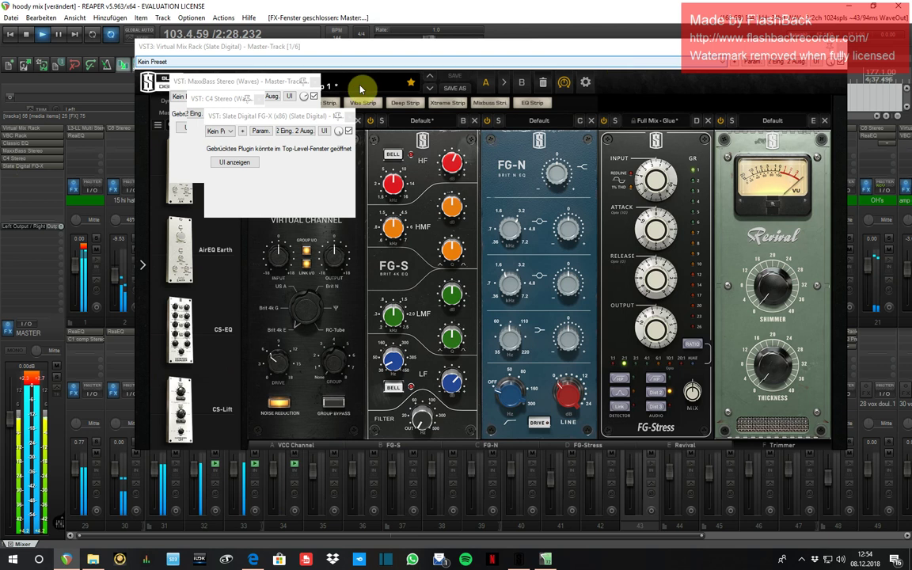
{"action": "left_click", "coordinate": [320, 82]}
{"action": "left_click", "coordinate": [261, 102]}
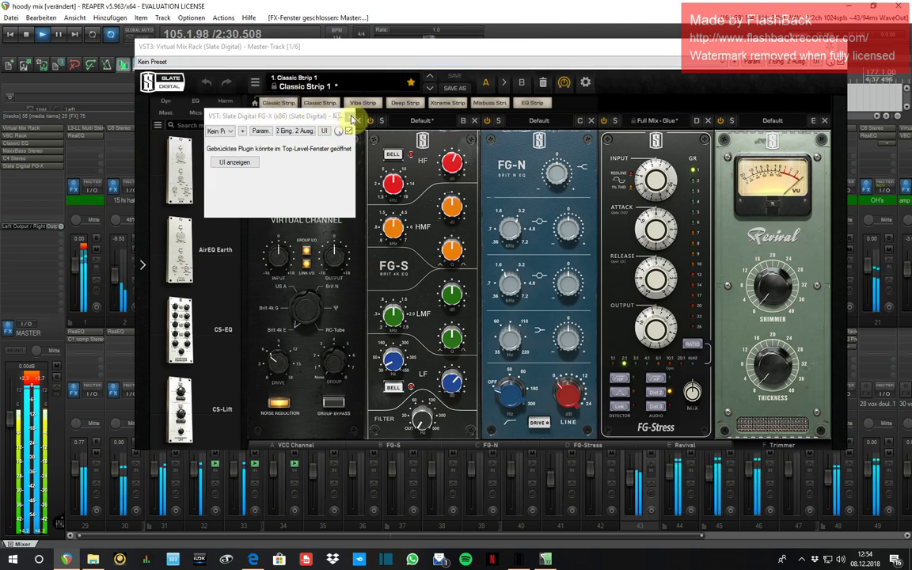
{"action": "left_click", "coordinate": [349, 115]}
{"action": "left_click", "coordinate": [763, 46]}
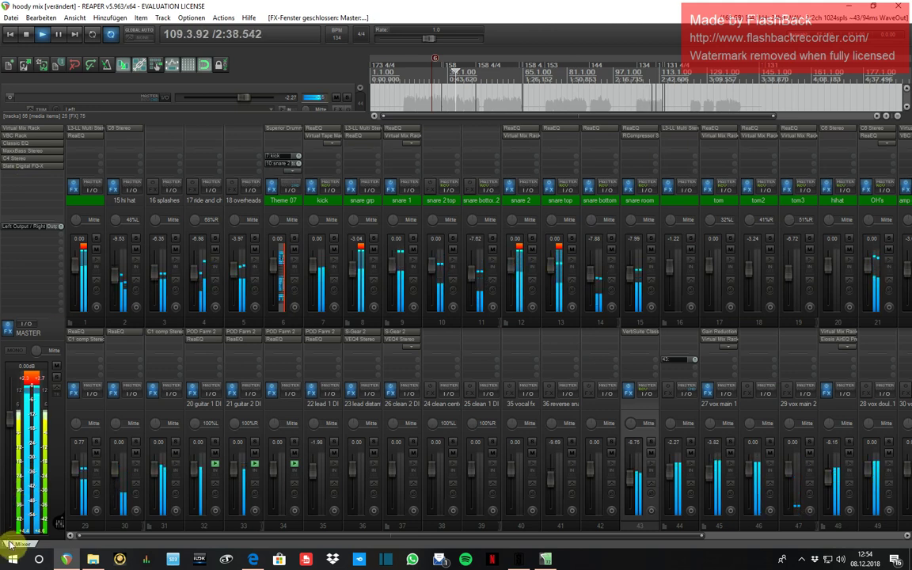
Step: Bypass the entire master effects chain and play the mix from near the start of the song
{"action": "left_click", "coordinate": [8, 325]}
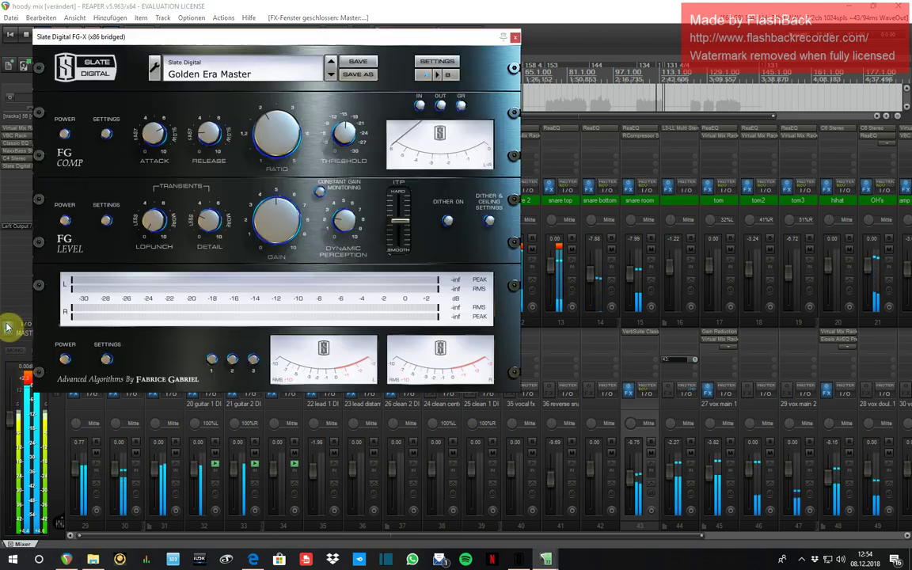
{"action": "left_click", "coordinate": [8, 326], "text": "ctrl"}
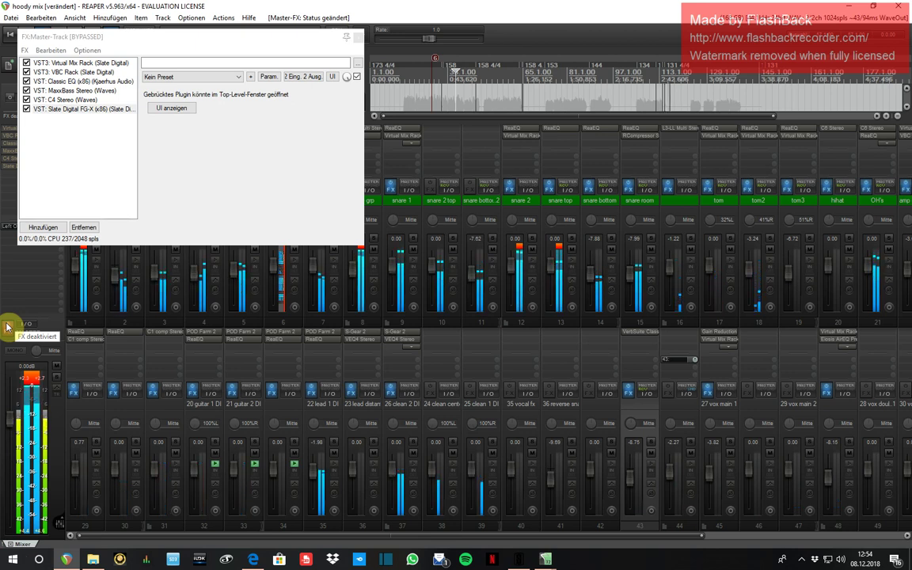
{"action": "left_click", "coordinate": [356, 37]}
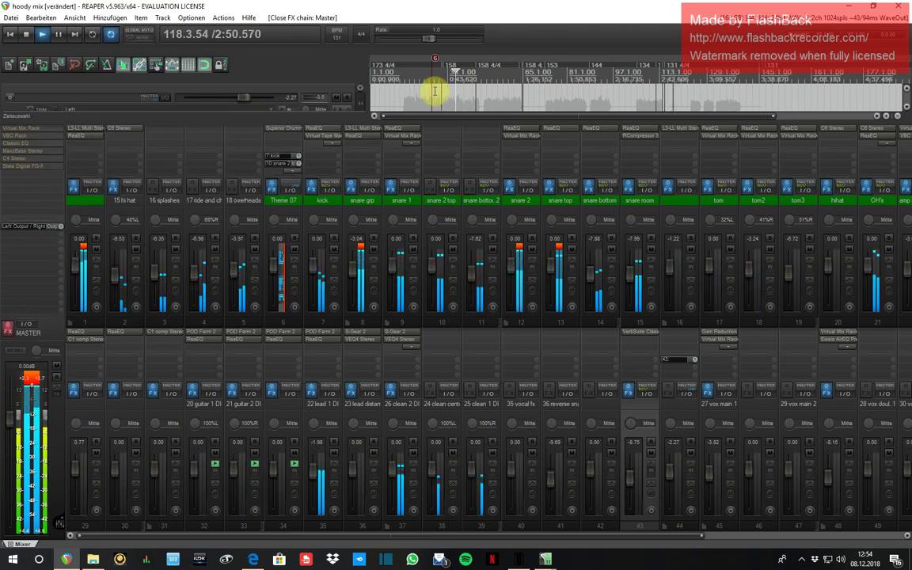
{"action": "left_click", "coordinate": [394, 92]}
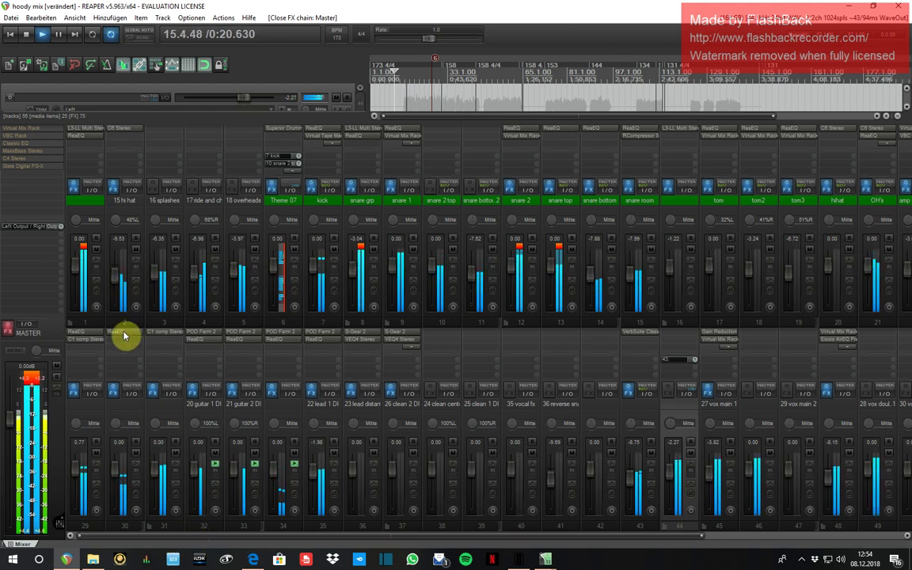
Step: Solo the drum folder on track 1 for a quick check, unsolo it, and re-enable the master effects chain
{"action": "left_click", "coordinate": [97, 240]}
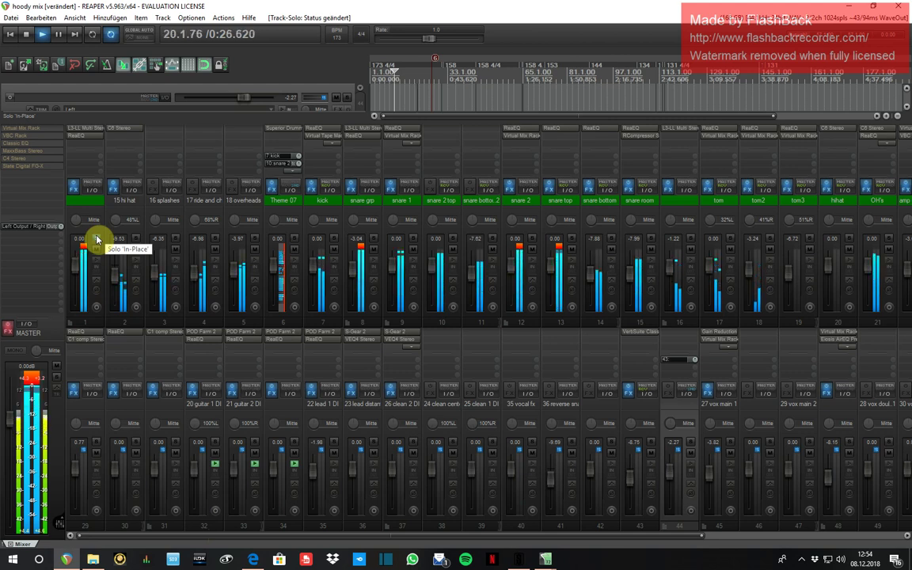
{"action": "left_click", "coordinate": [96, 239]}
{"action": "left_click", "coordinate": [10, 325]}
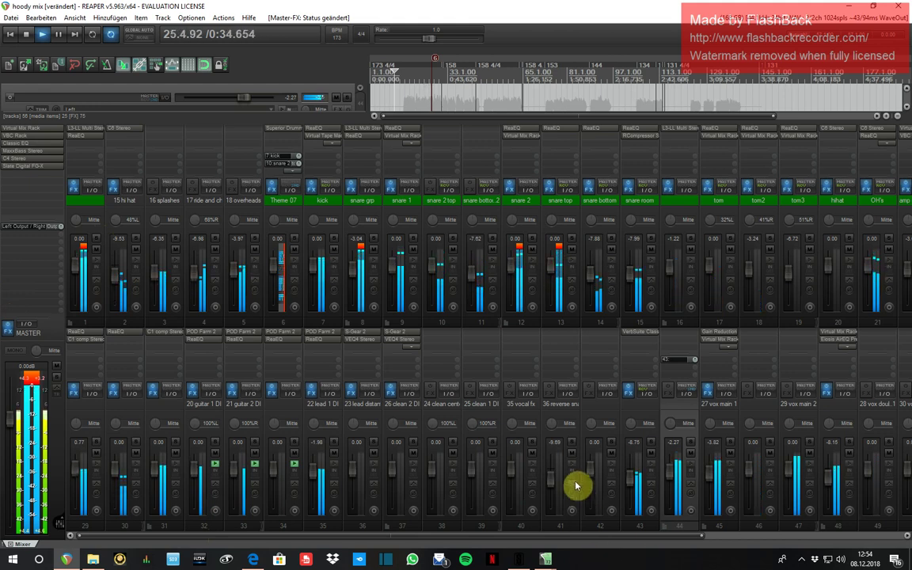
Step: Hide the mixer to show the full track arrangement and stop playback
{"action": "left_click", "coordinate": [11, 544]}
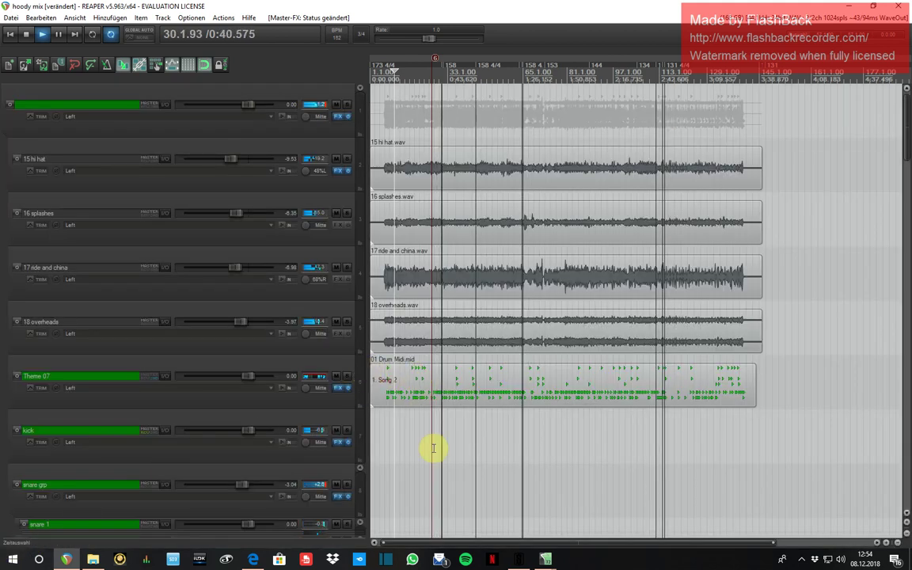
{"action": "key", "text": "space"}
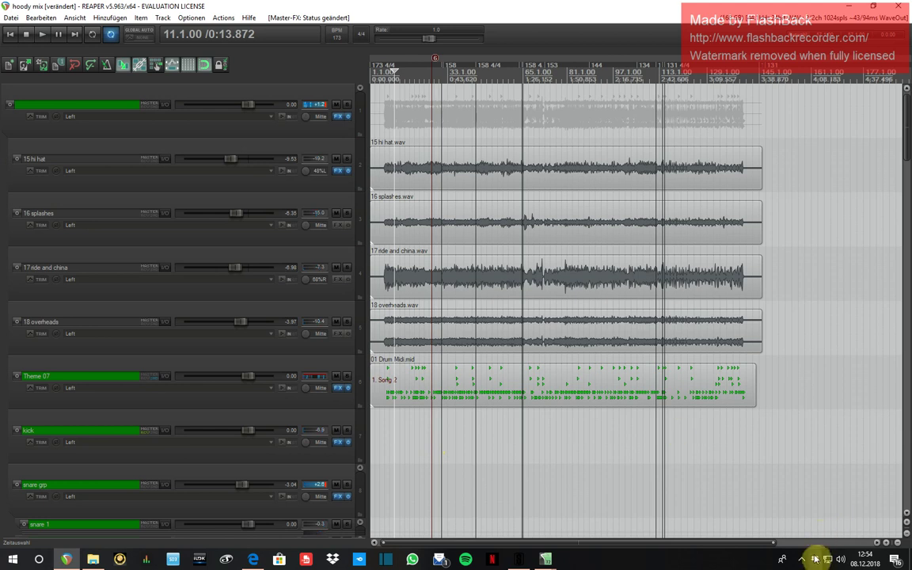
{"action": "left_click", "coordinate": [804, 560]}
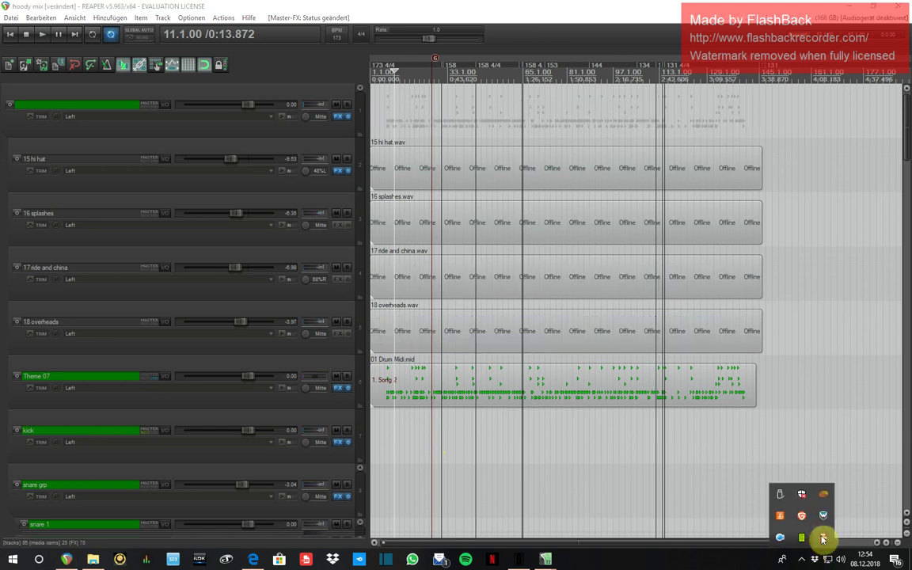
{"action": "right_click", "coordinate": [826, 537]}
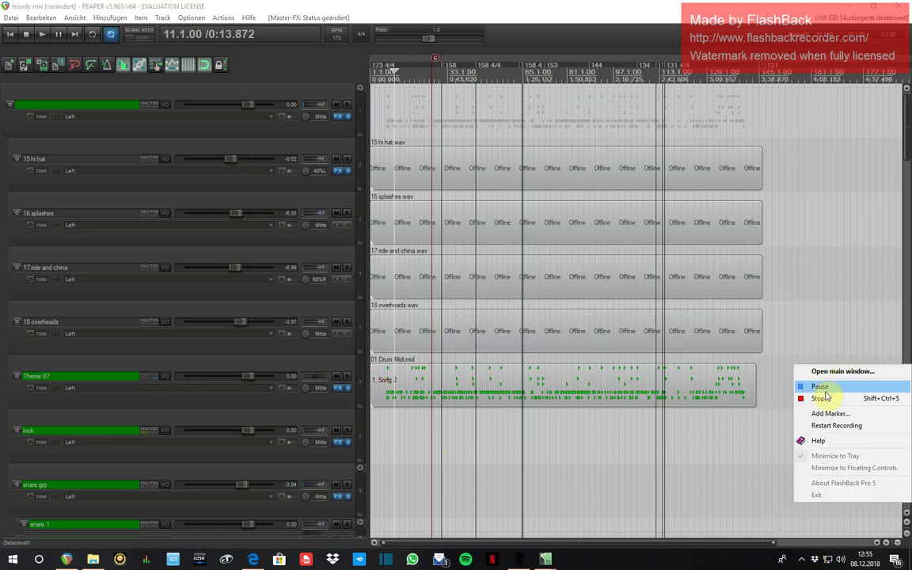